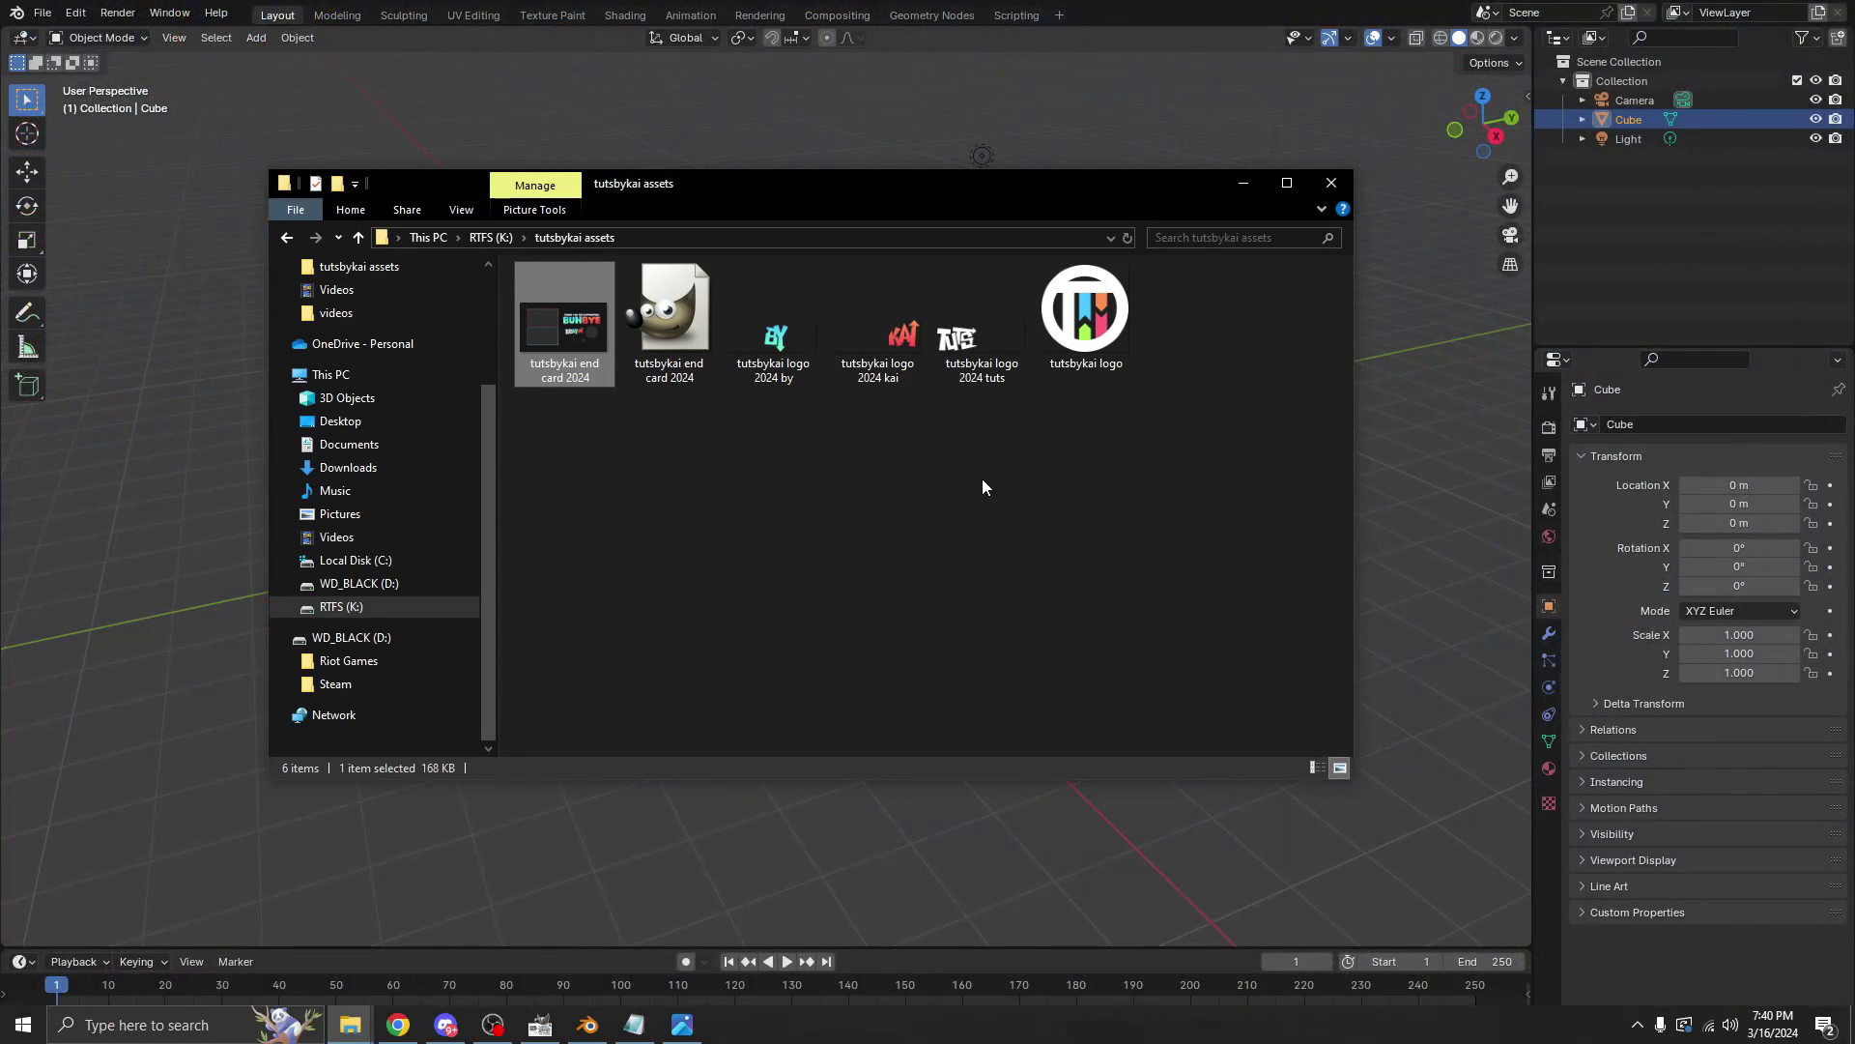
Step: Preview the tuts, by and kai logo PNGs one by one in Photos
drag(996, 446, 798, 344)
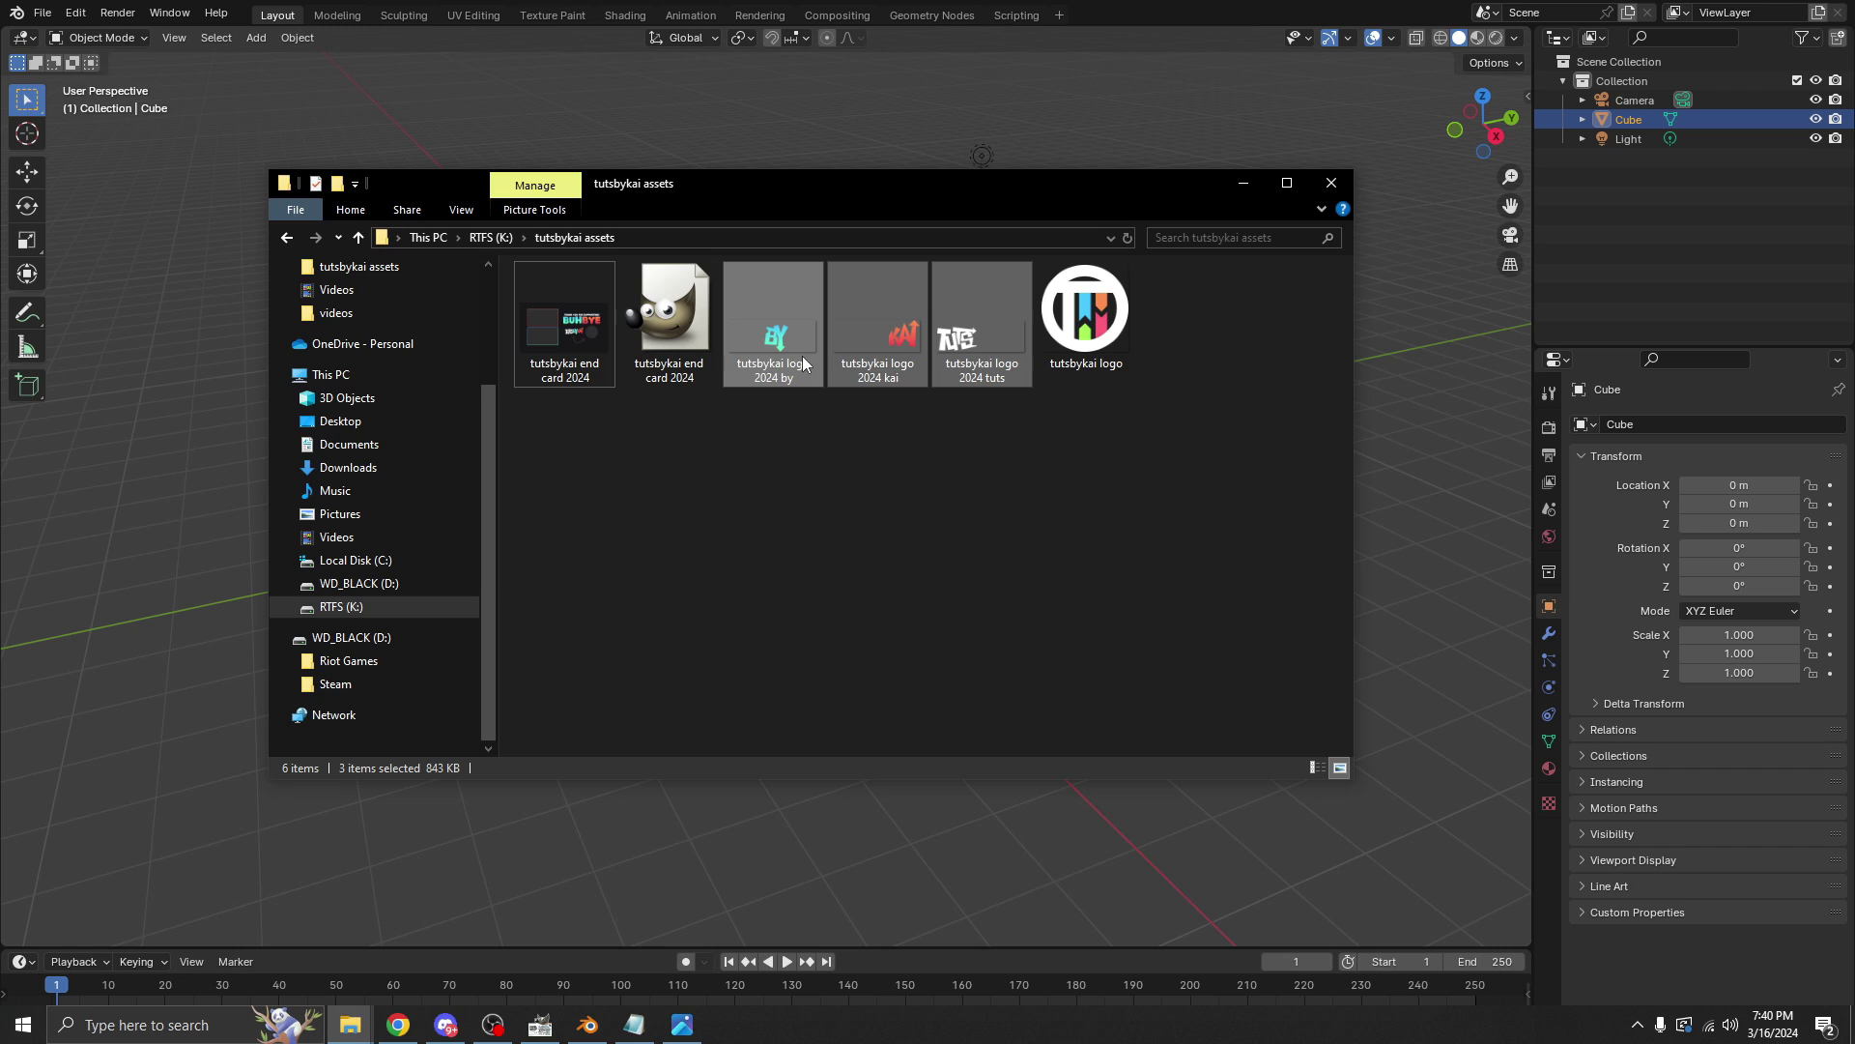
drag(966, 523, 814, 344)
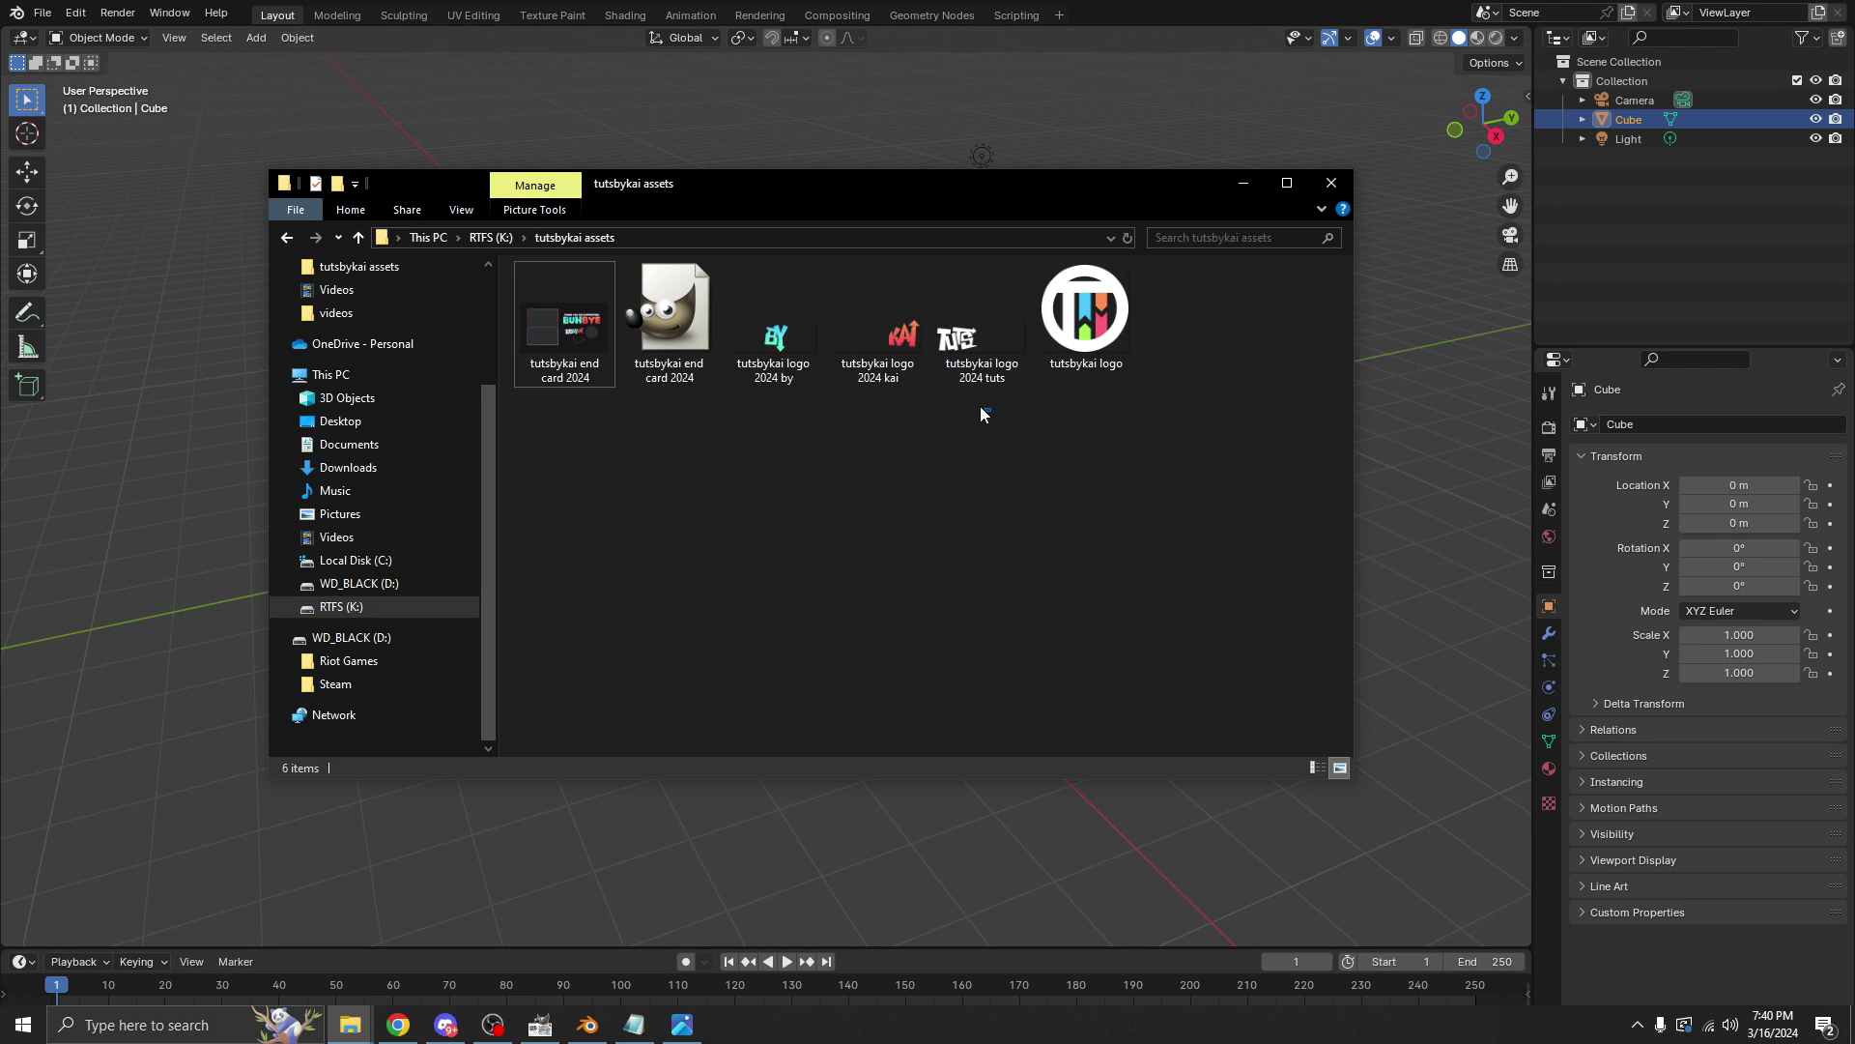
drag(976, 450, 976, 378)
double_click(991, 379)
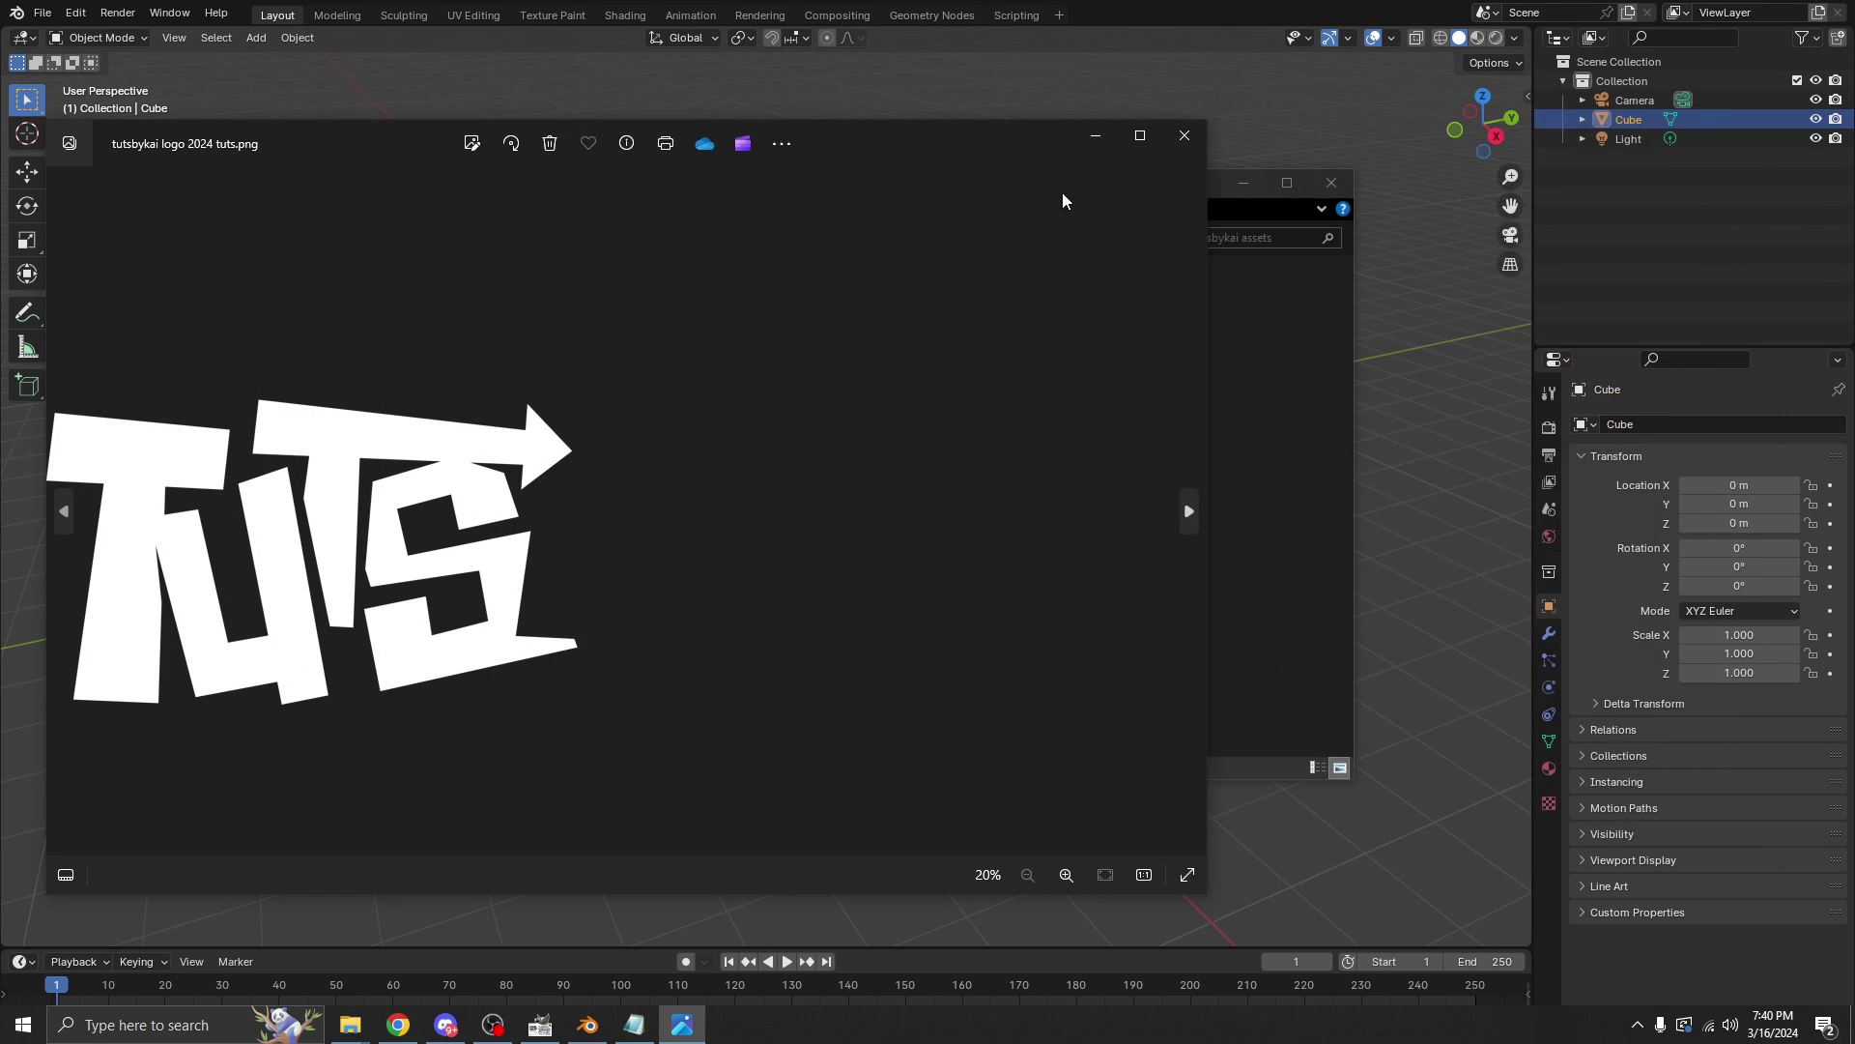
click(1407, 114)
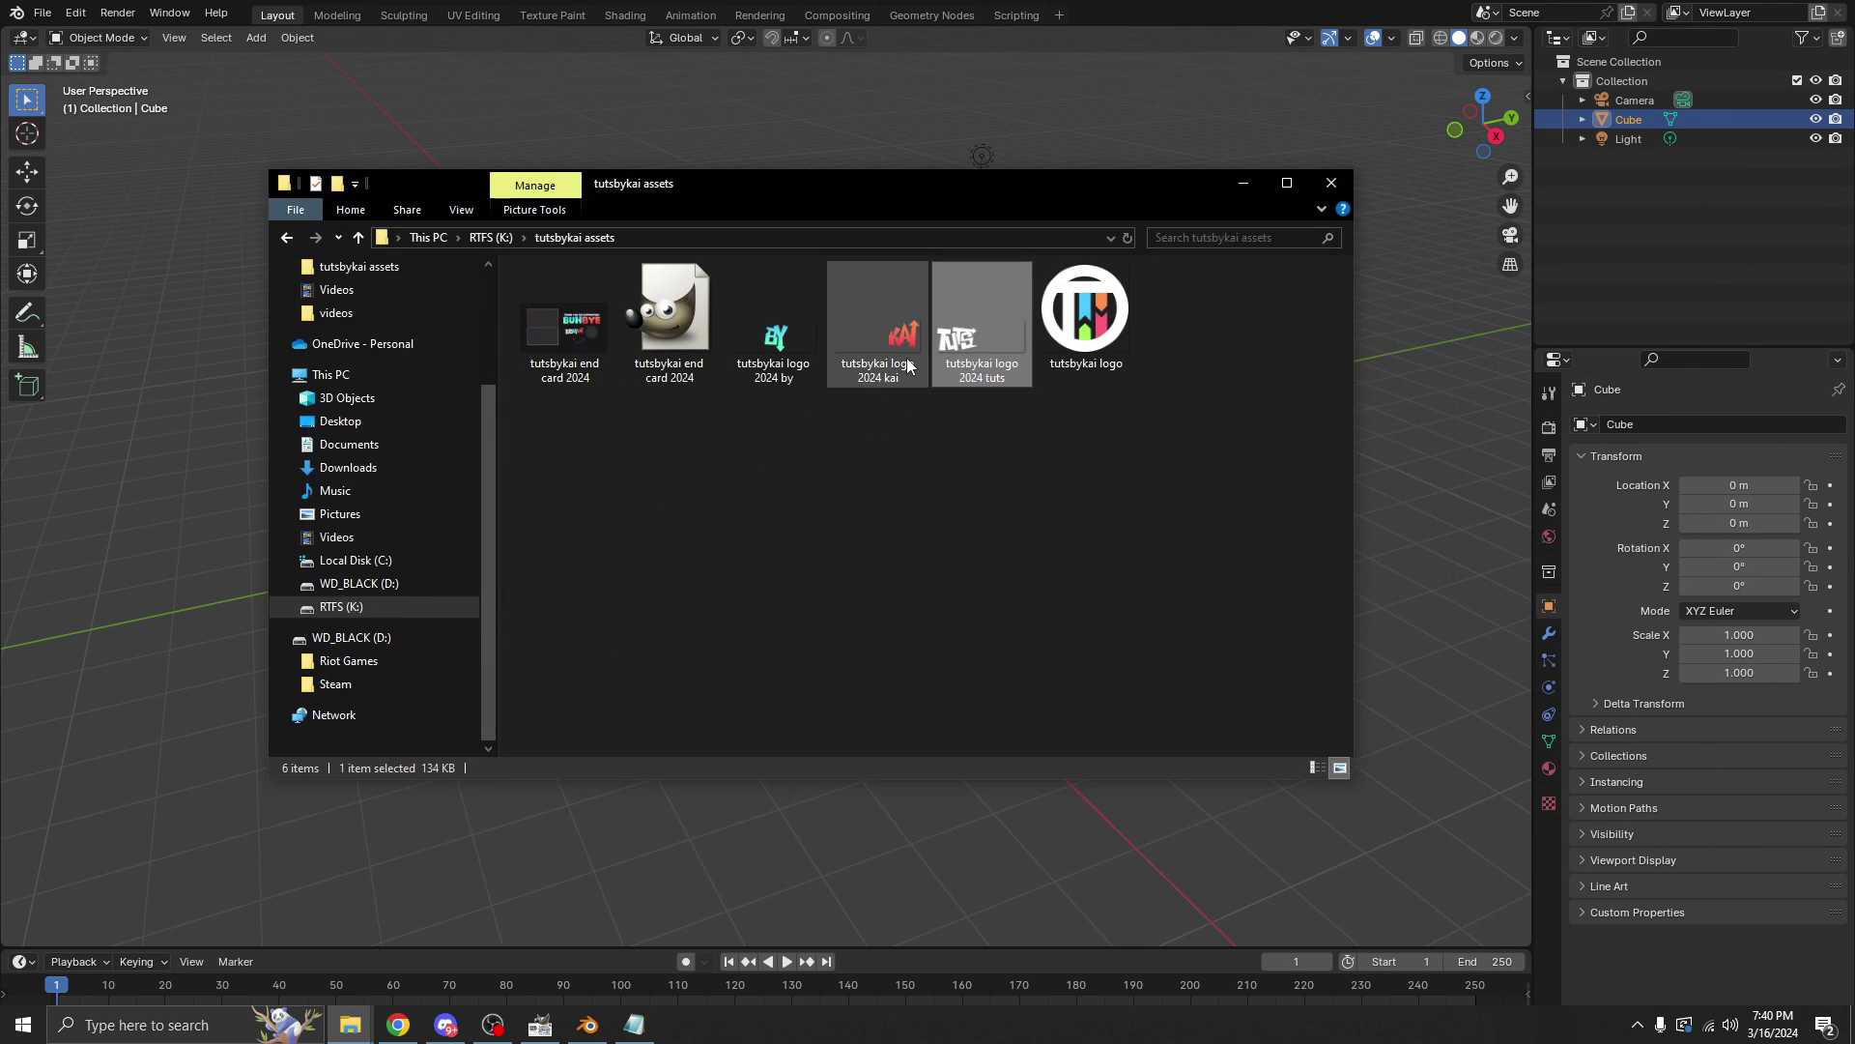
double_click(781, 357)
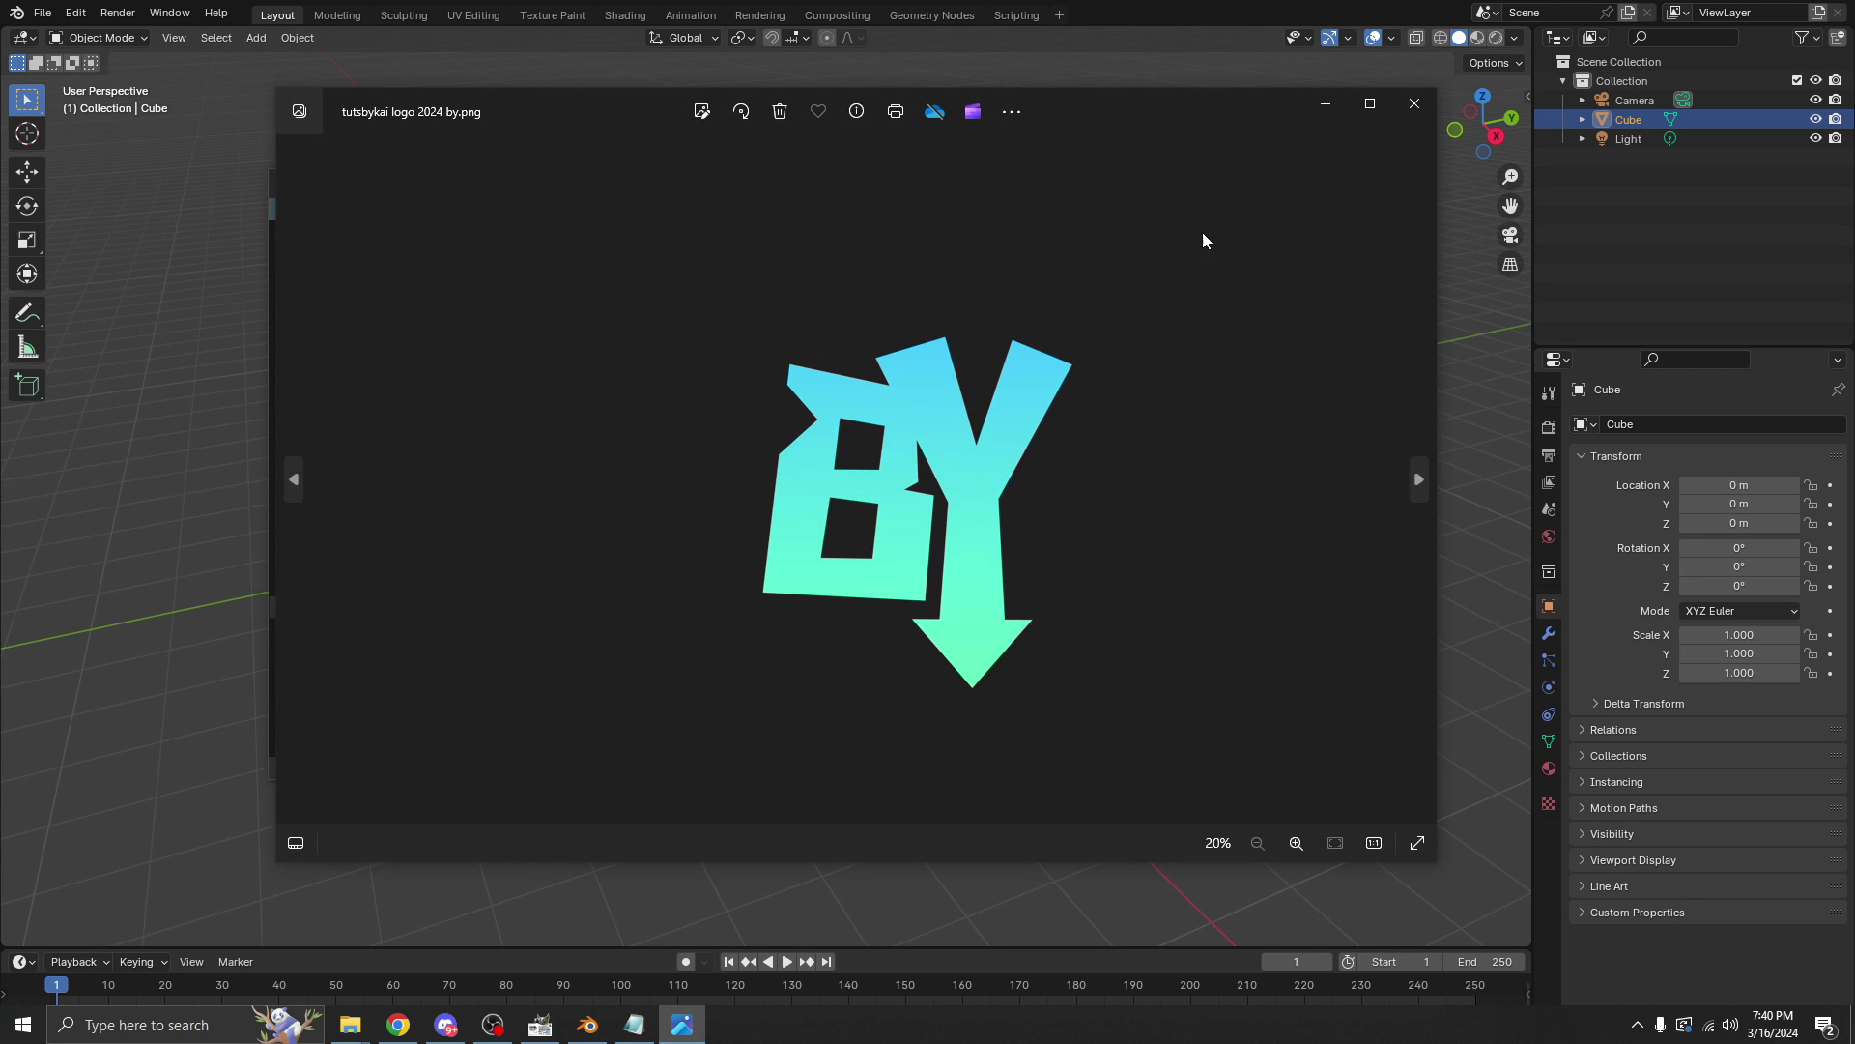
key(Escape)
double_click(895, 372)
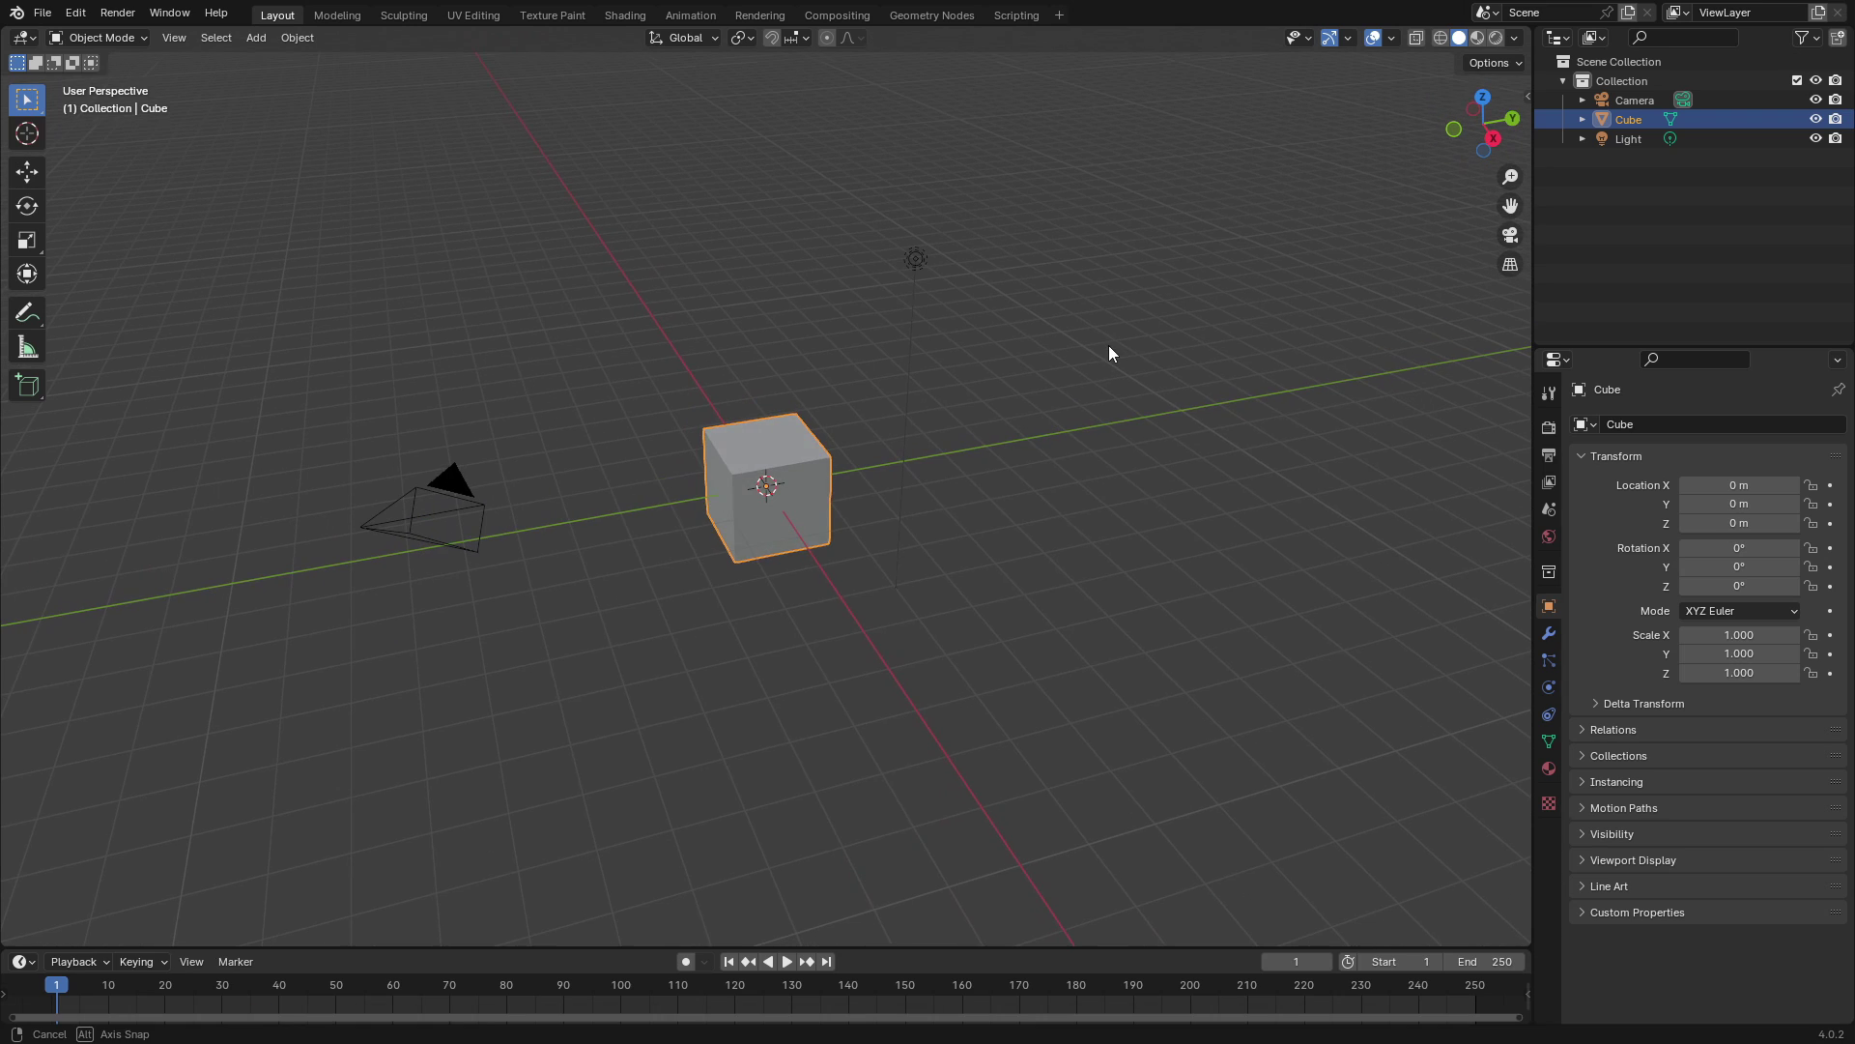
Step: Delete the default camera, cube and light, then enable the Import Images as Planes add-on
drag(1198, 723, 375, 363)
key(Delete)
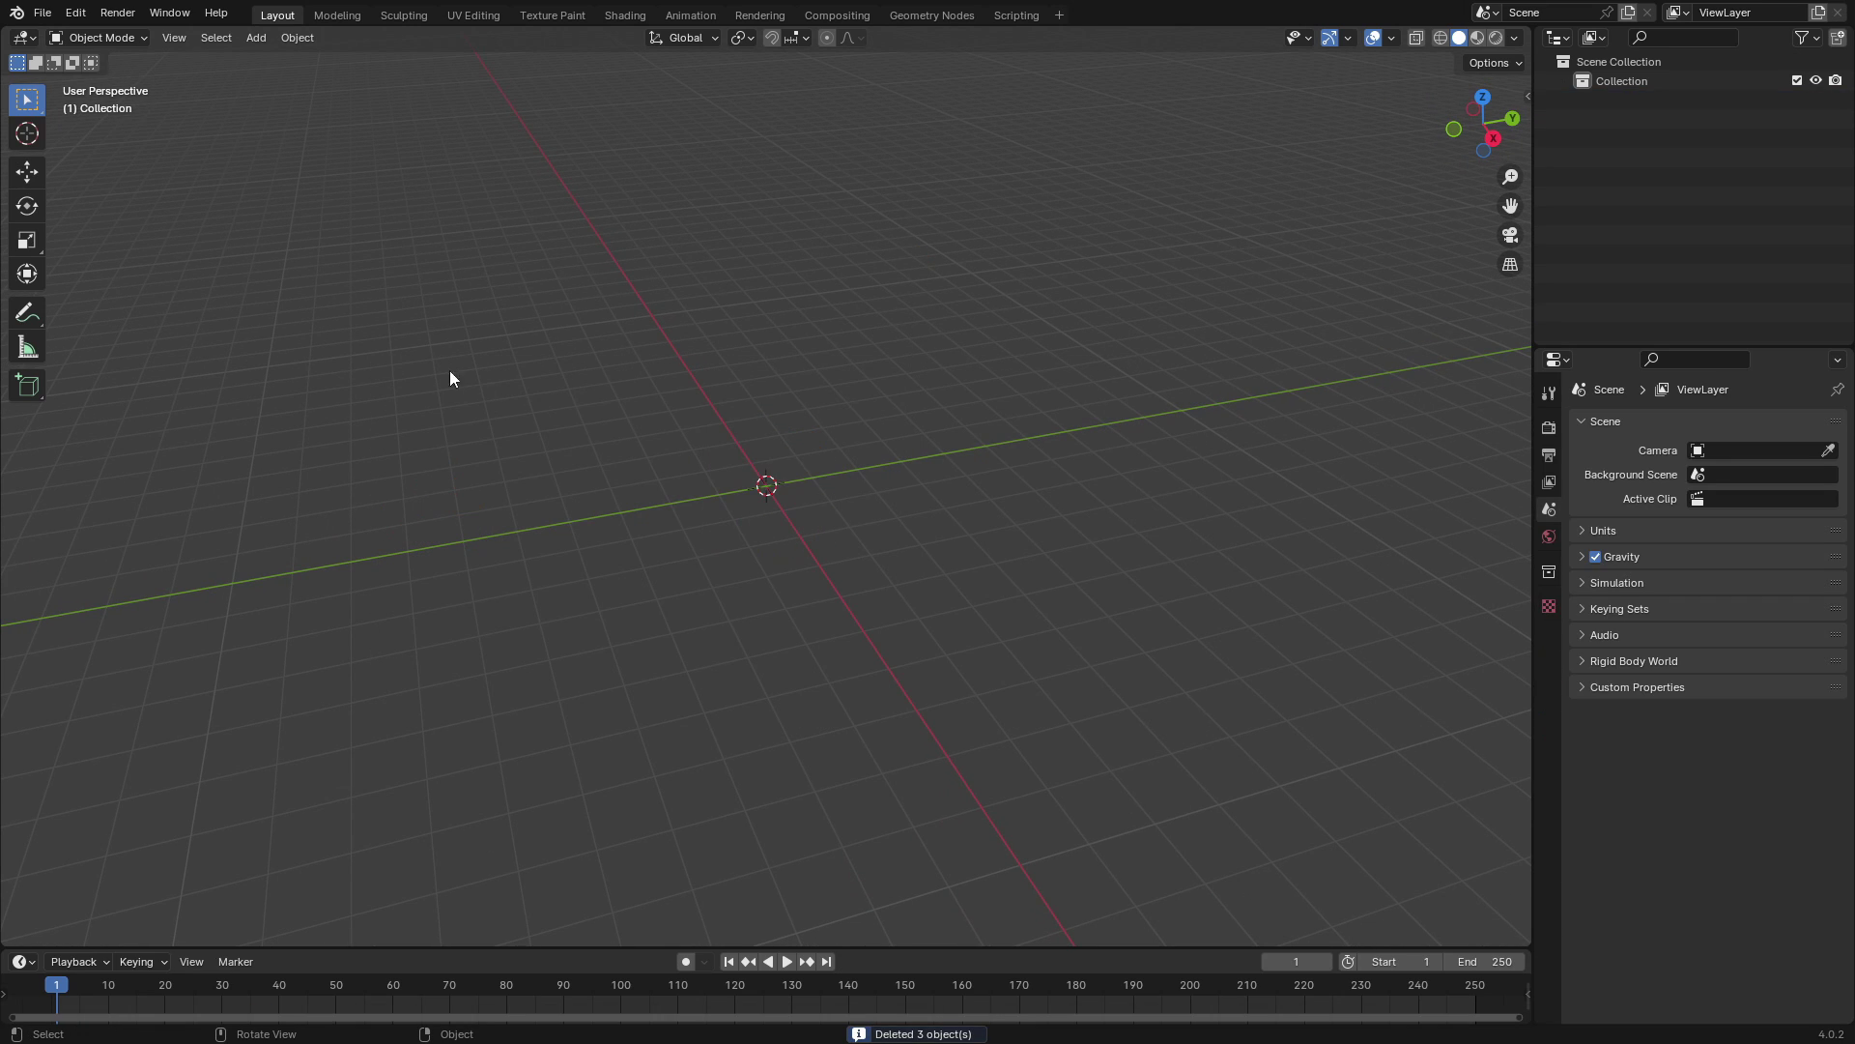
click(77, 13)
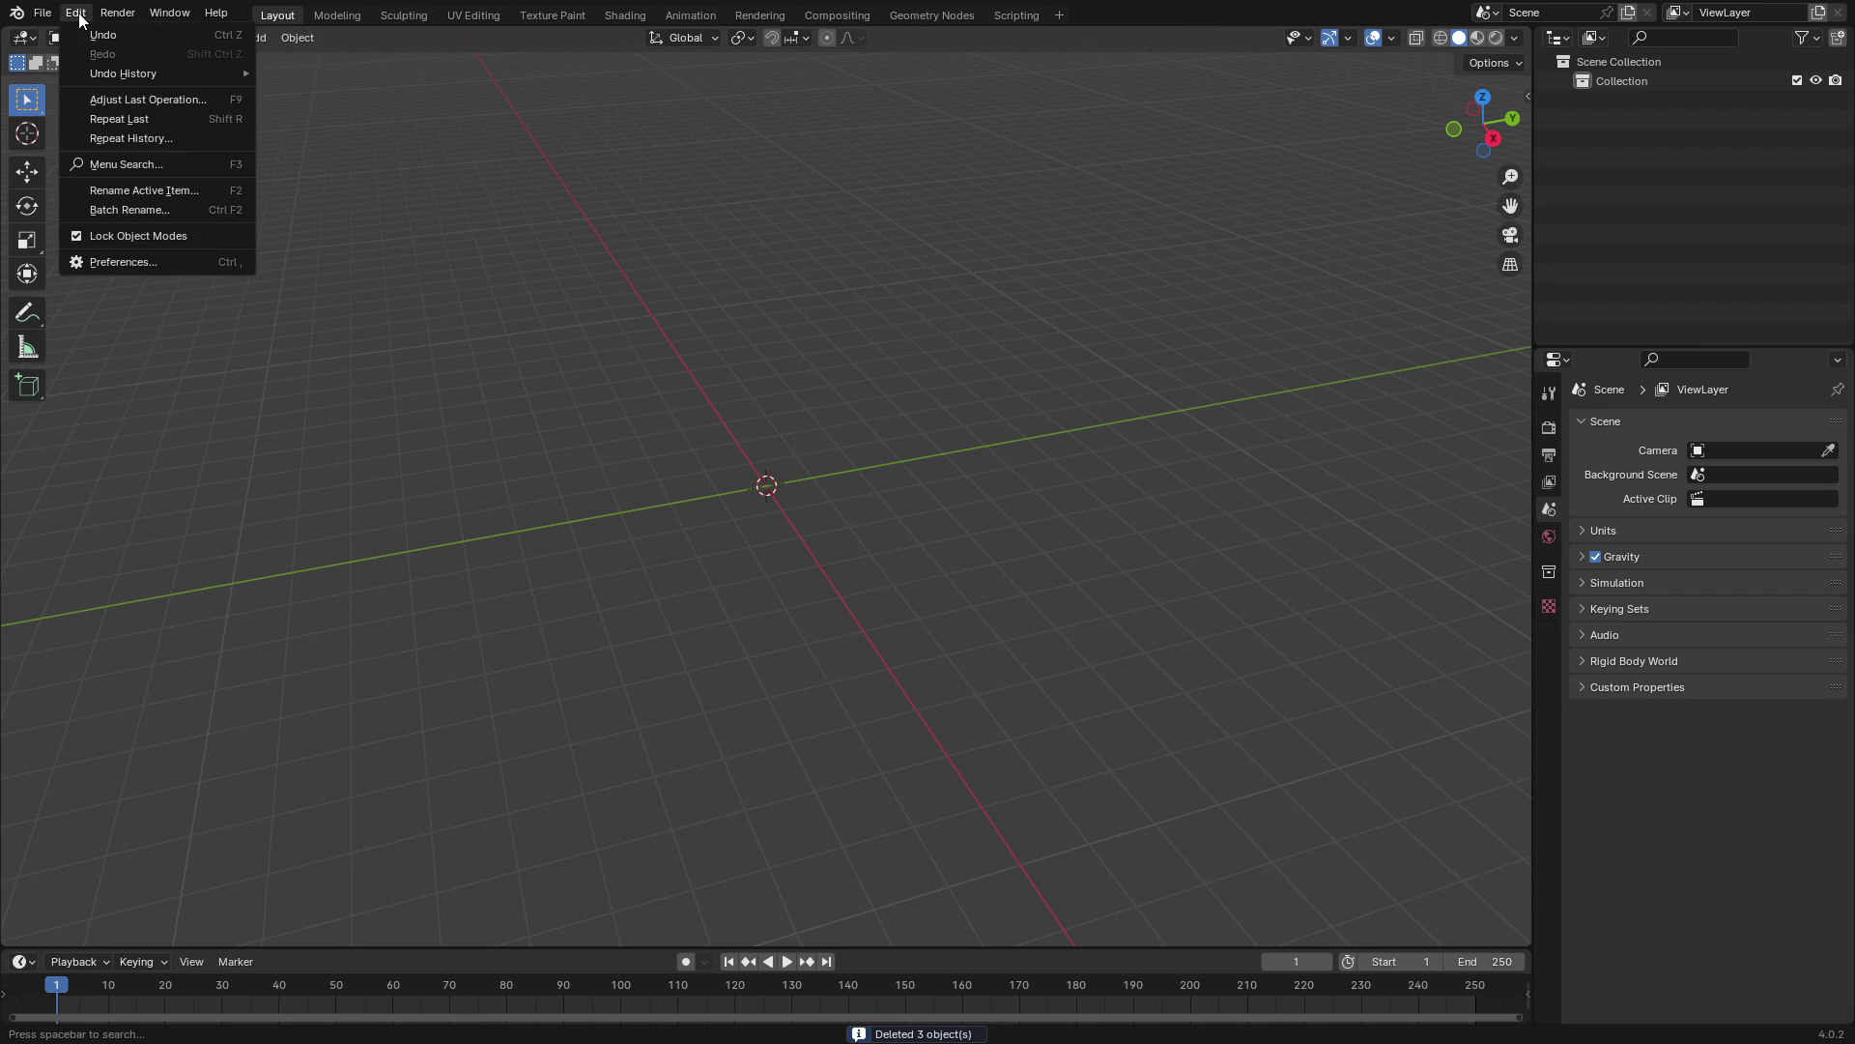
click(155, 259)
drag(374, 9, 763, 183)
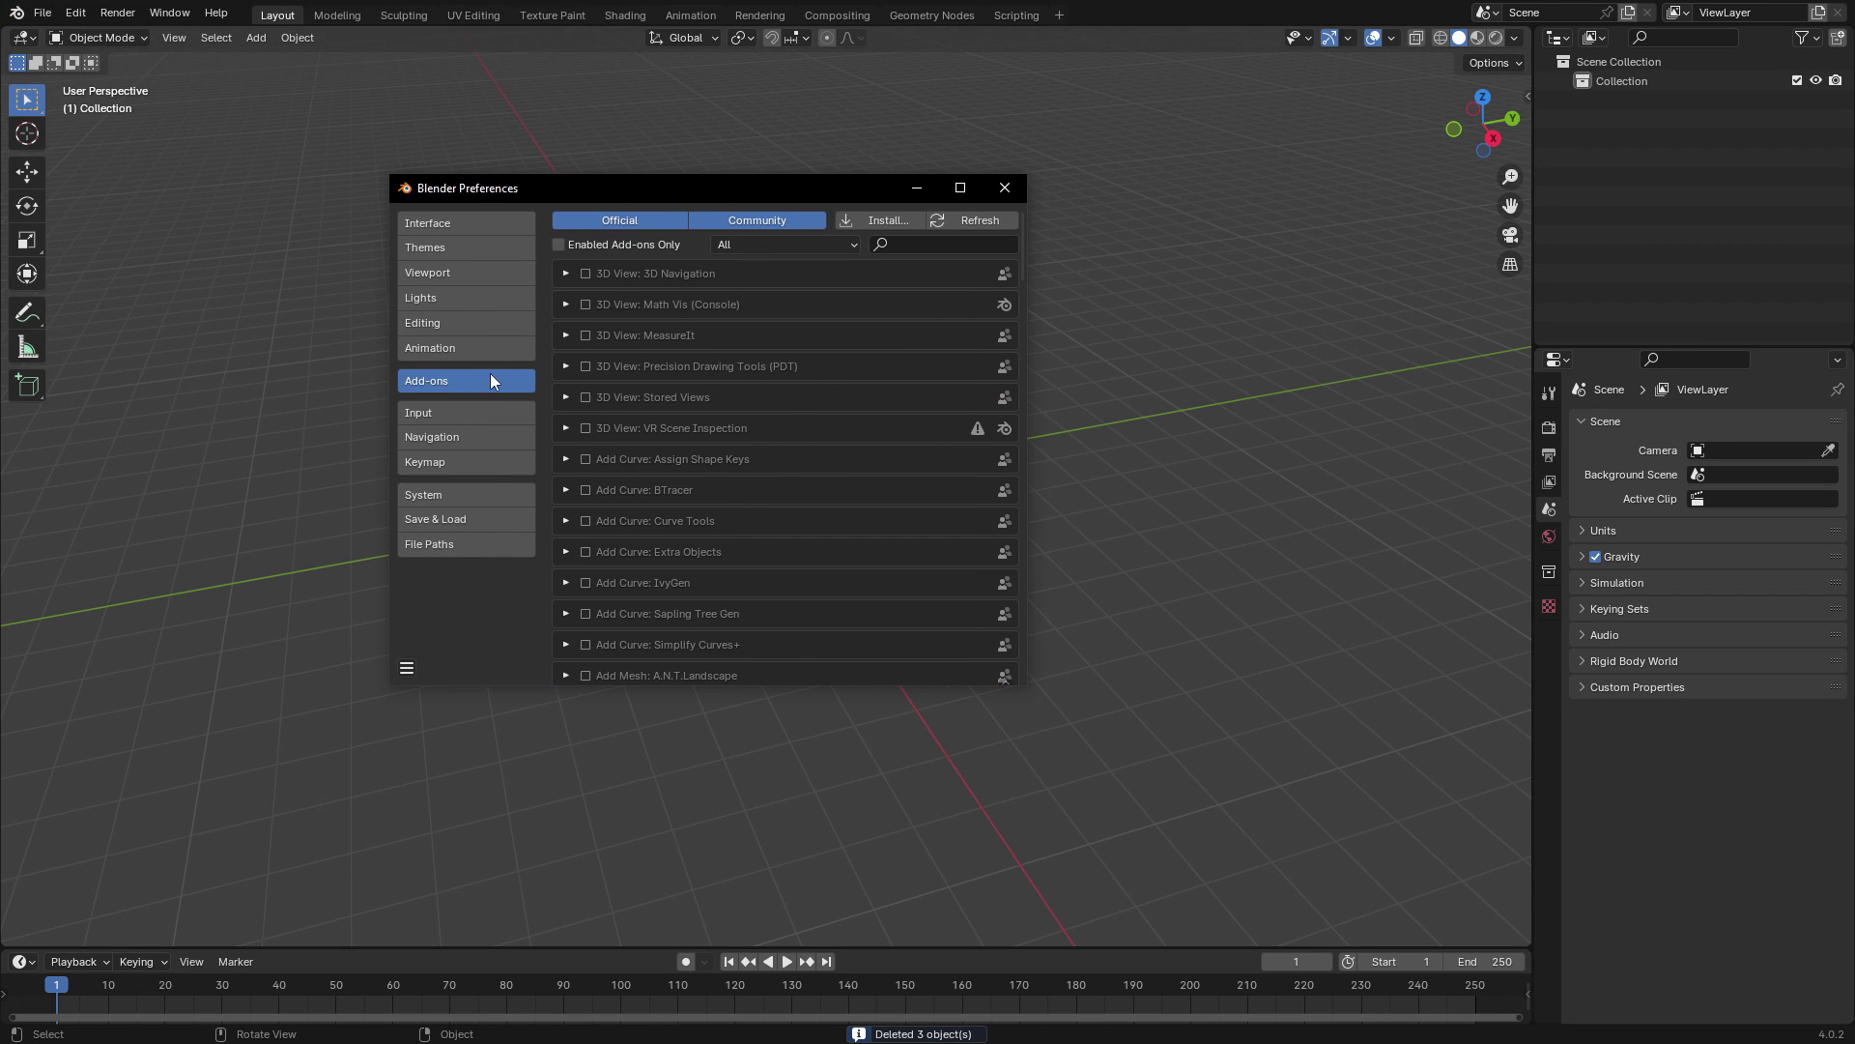
click(955, 245)
text(iamge)
key(BackSpace)
key(BackSpace)
key(BackSpace)
key(BackSpace)
text(mages)
key(Return)
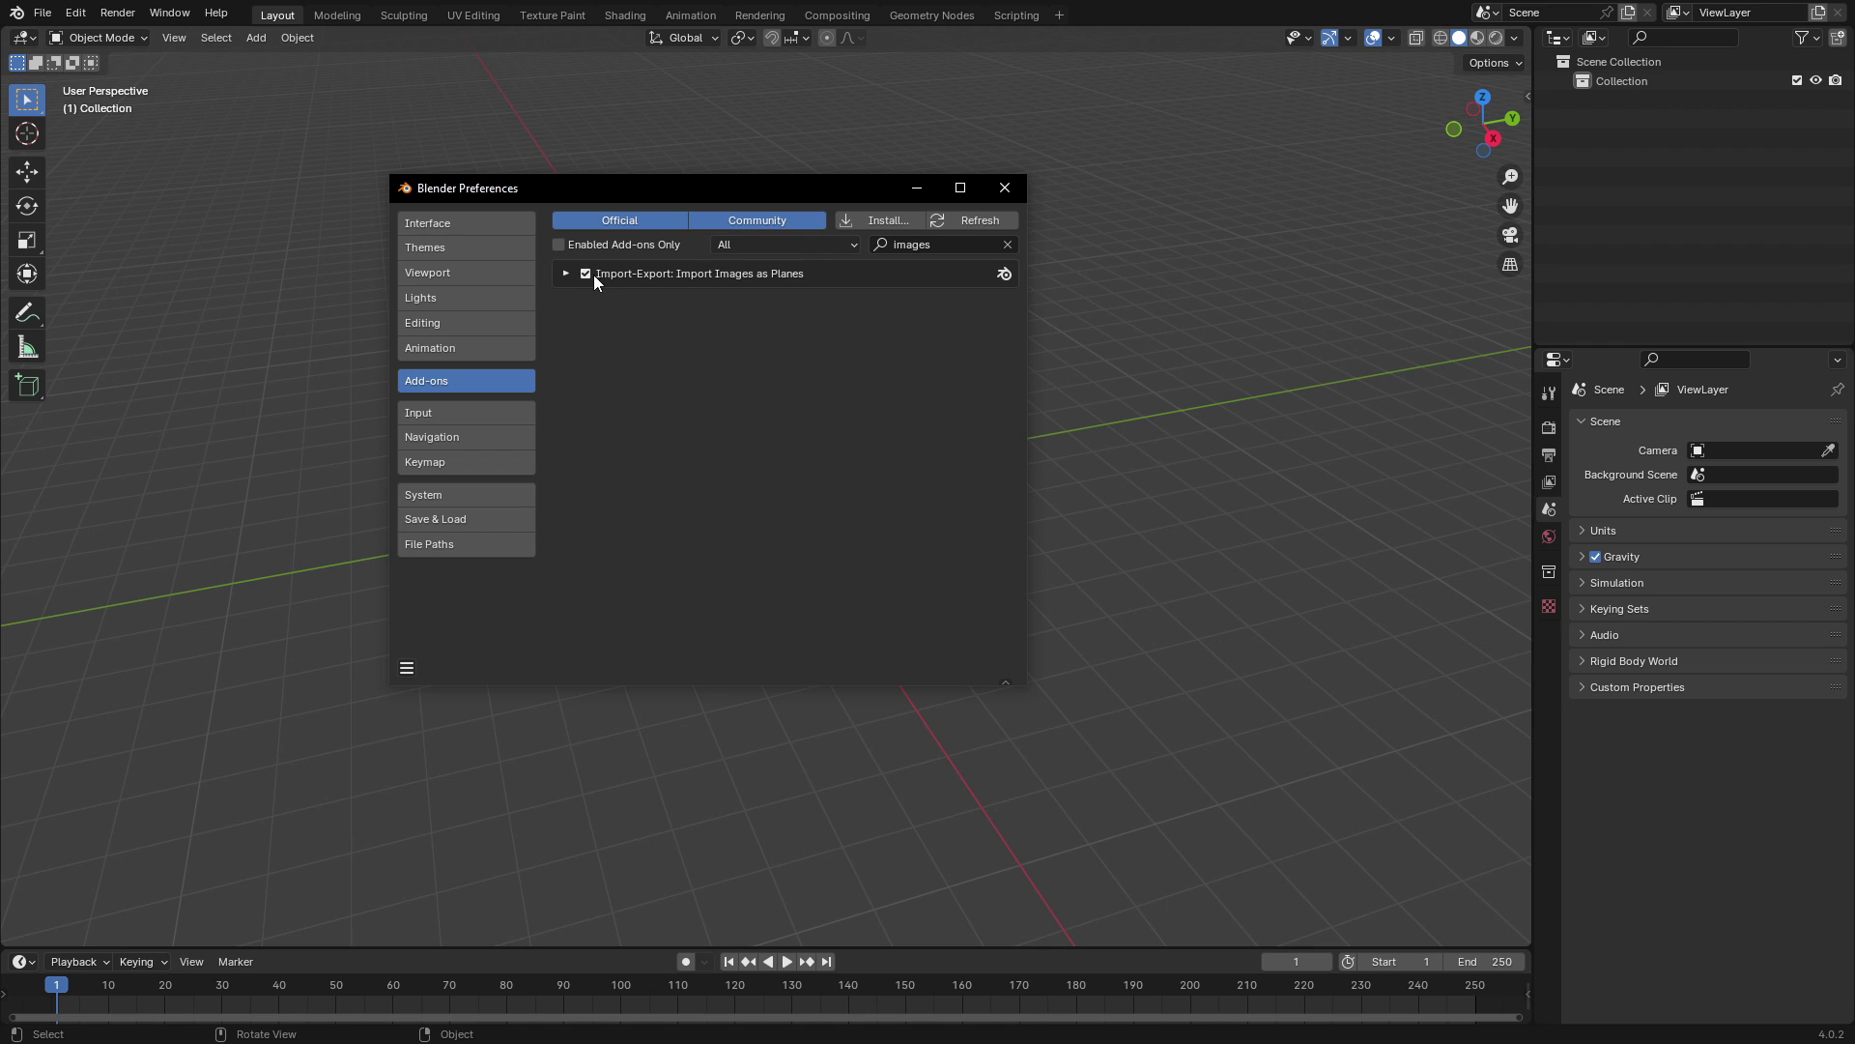
click(1005, 187)
Step: Add a camera, move it along Y to -10.634 m, and look through it
key(KP_1)
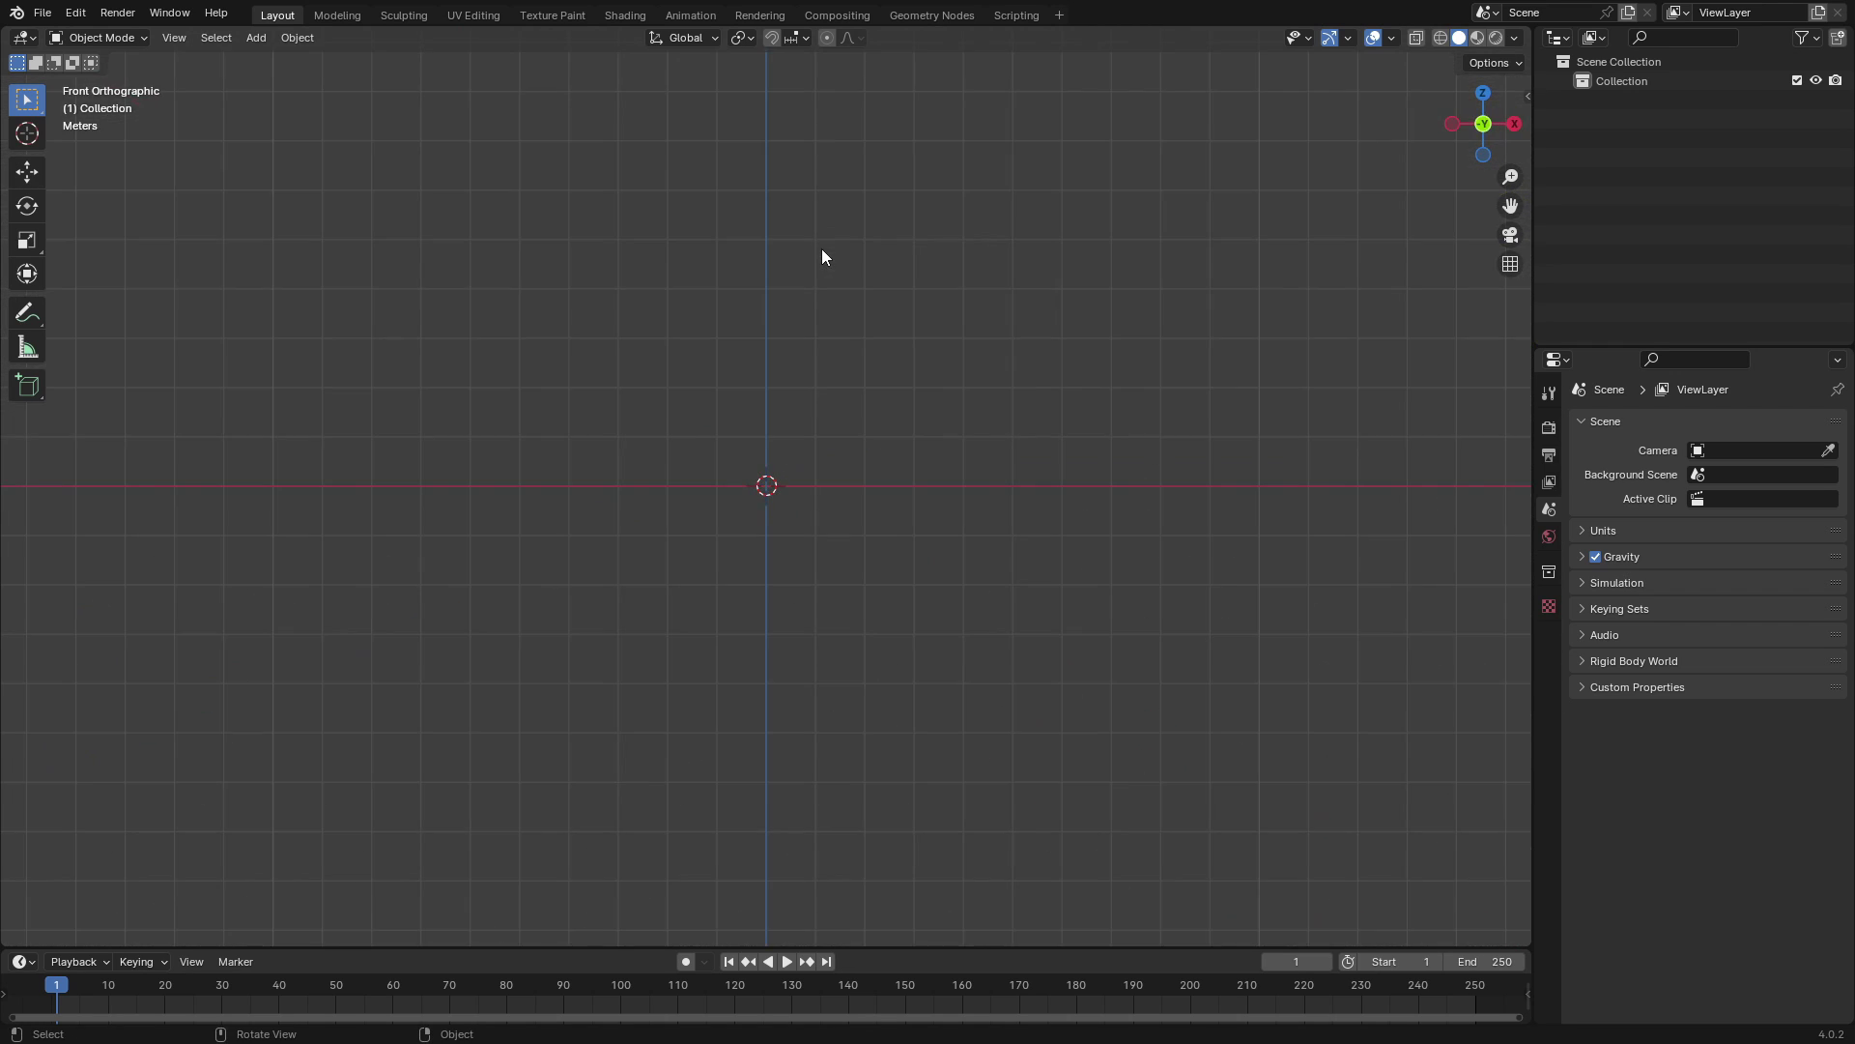
key(shift+a)
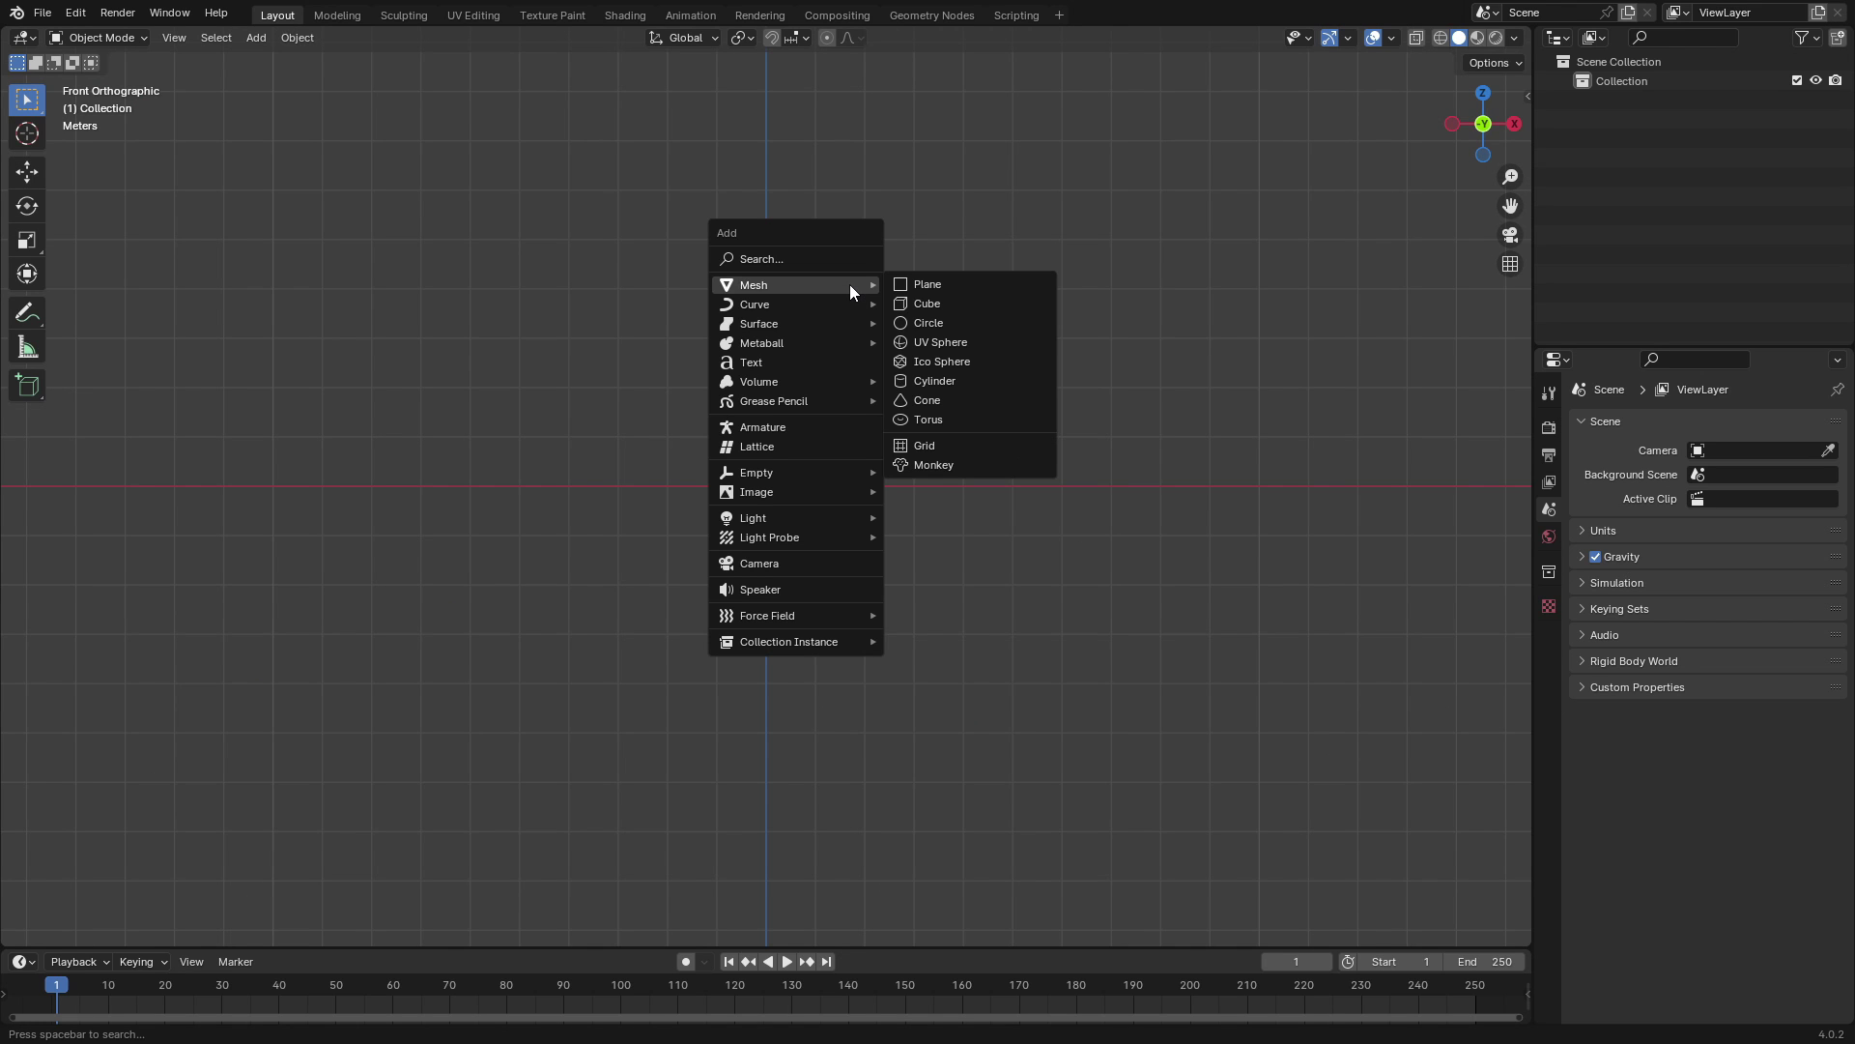
click(812, 563)
middle_drag(901, 497, 1067, 335)
key(g)
key(y)
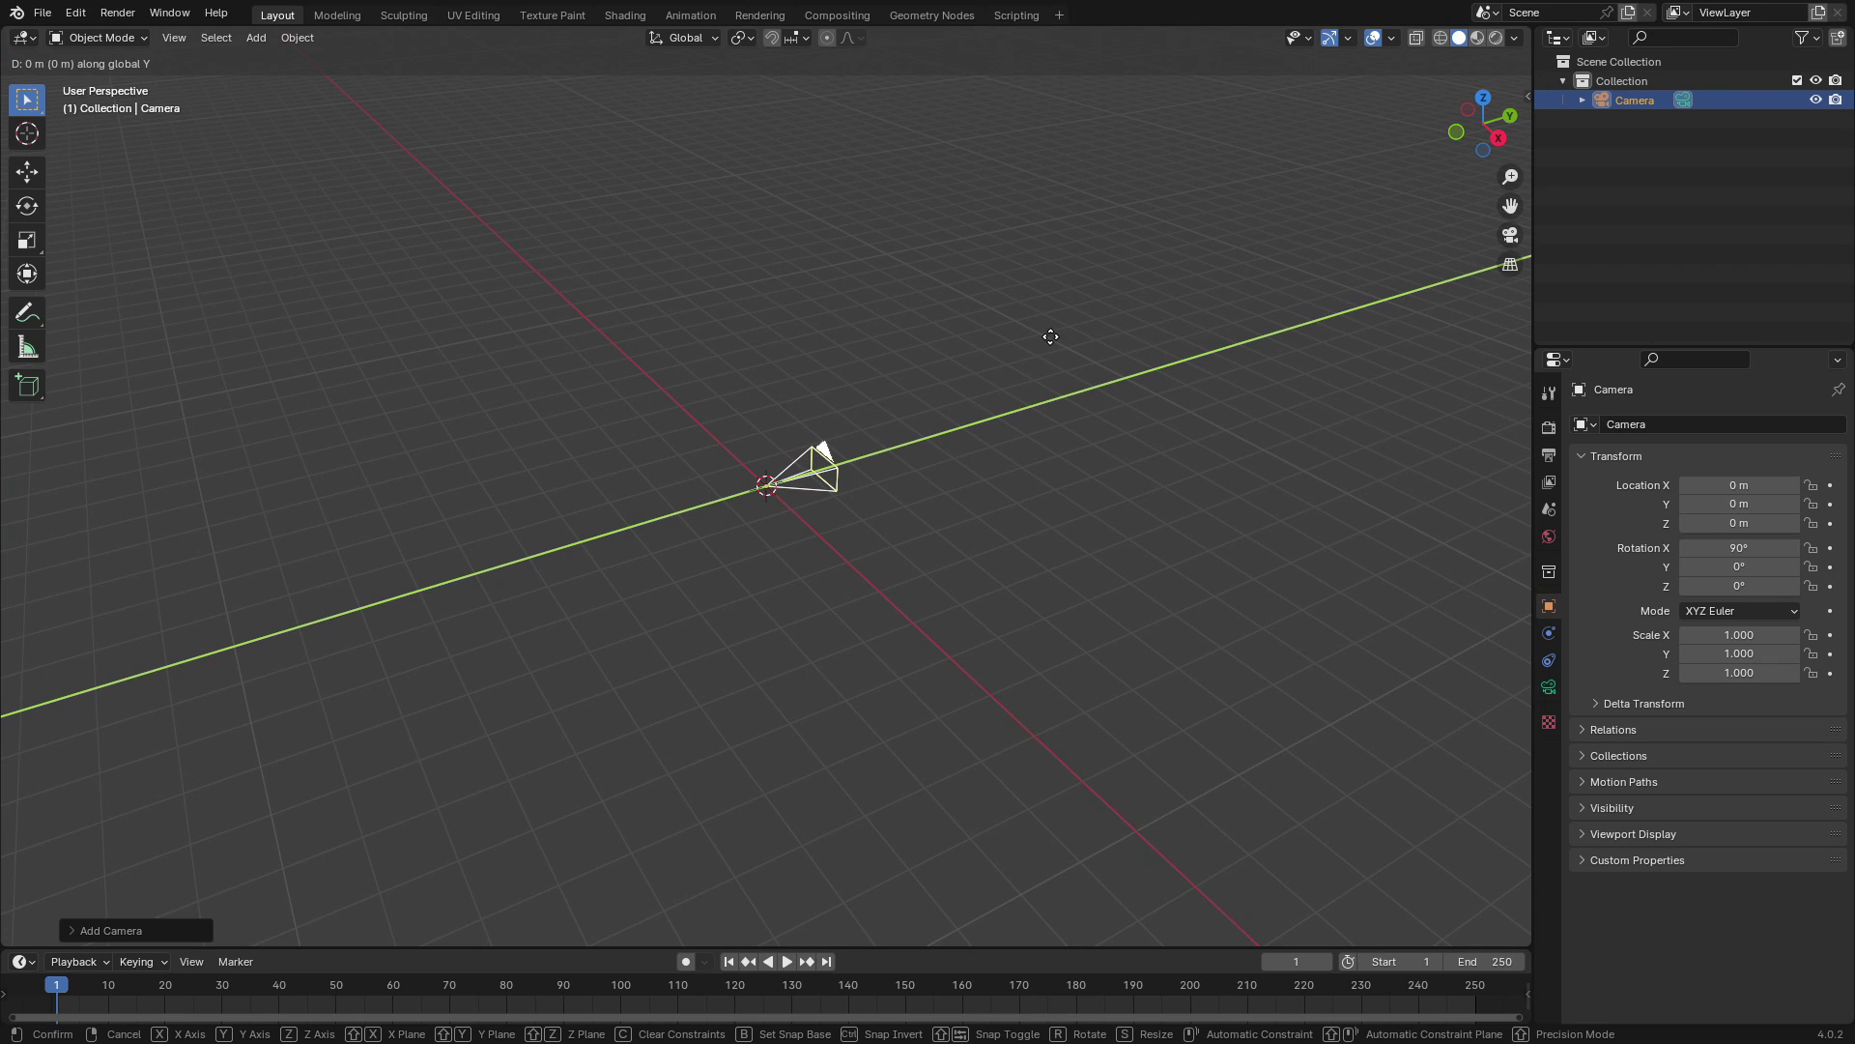
click(483, 541)
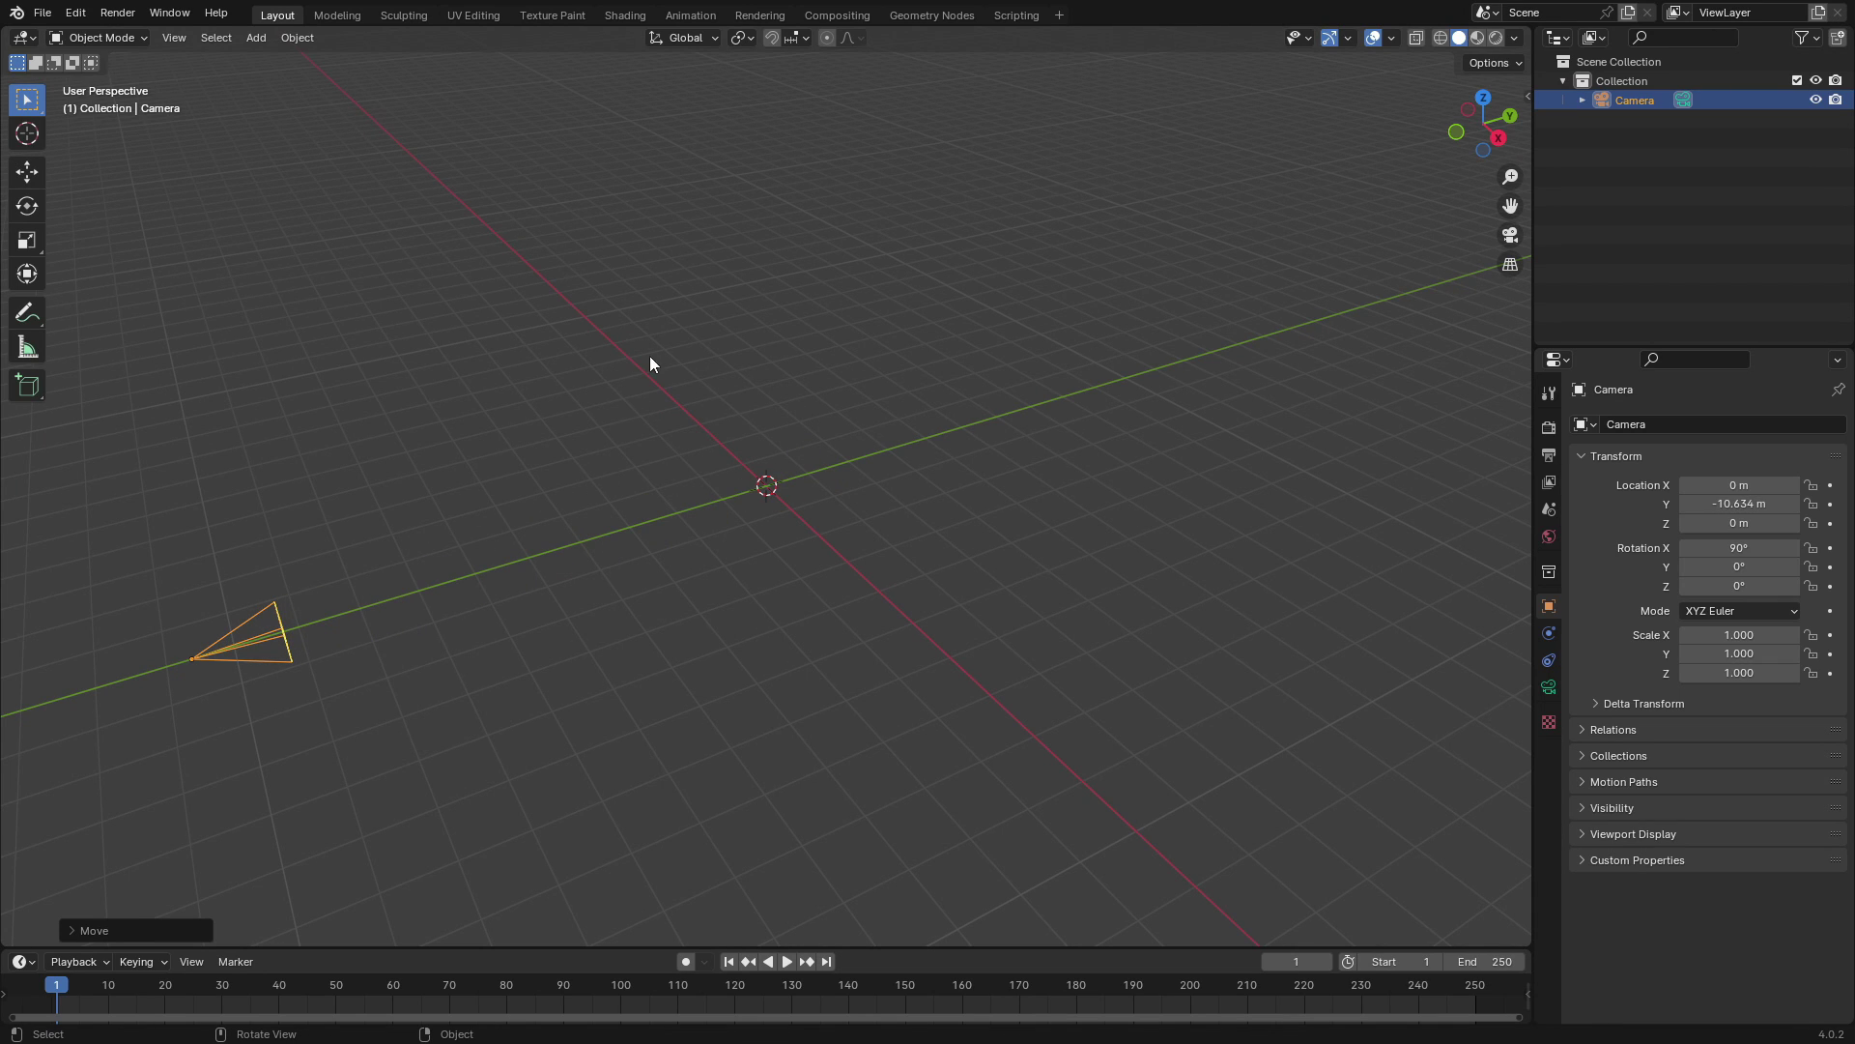
middle_drag(710, 363, 798, 340)
key(KP_0)
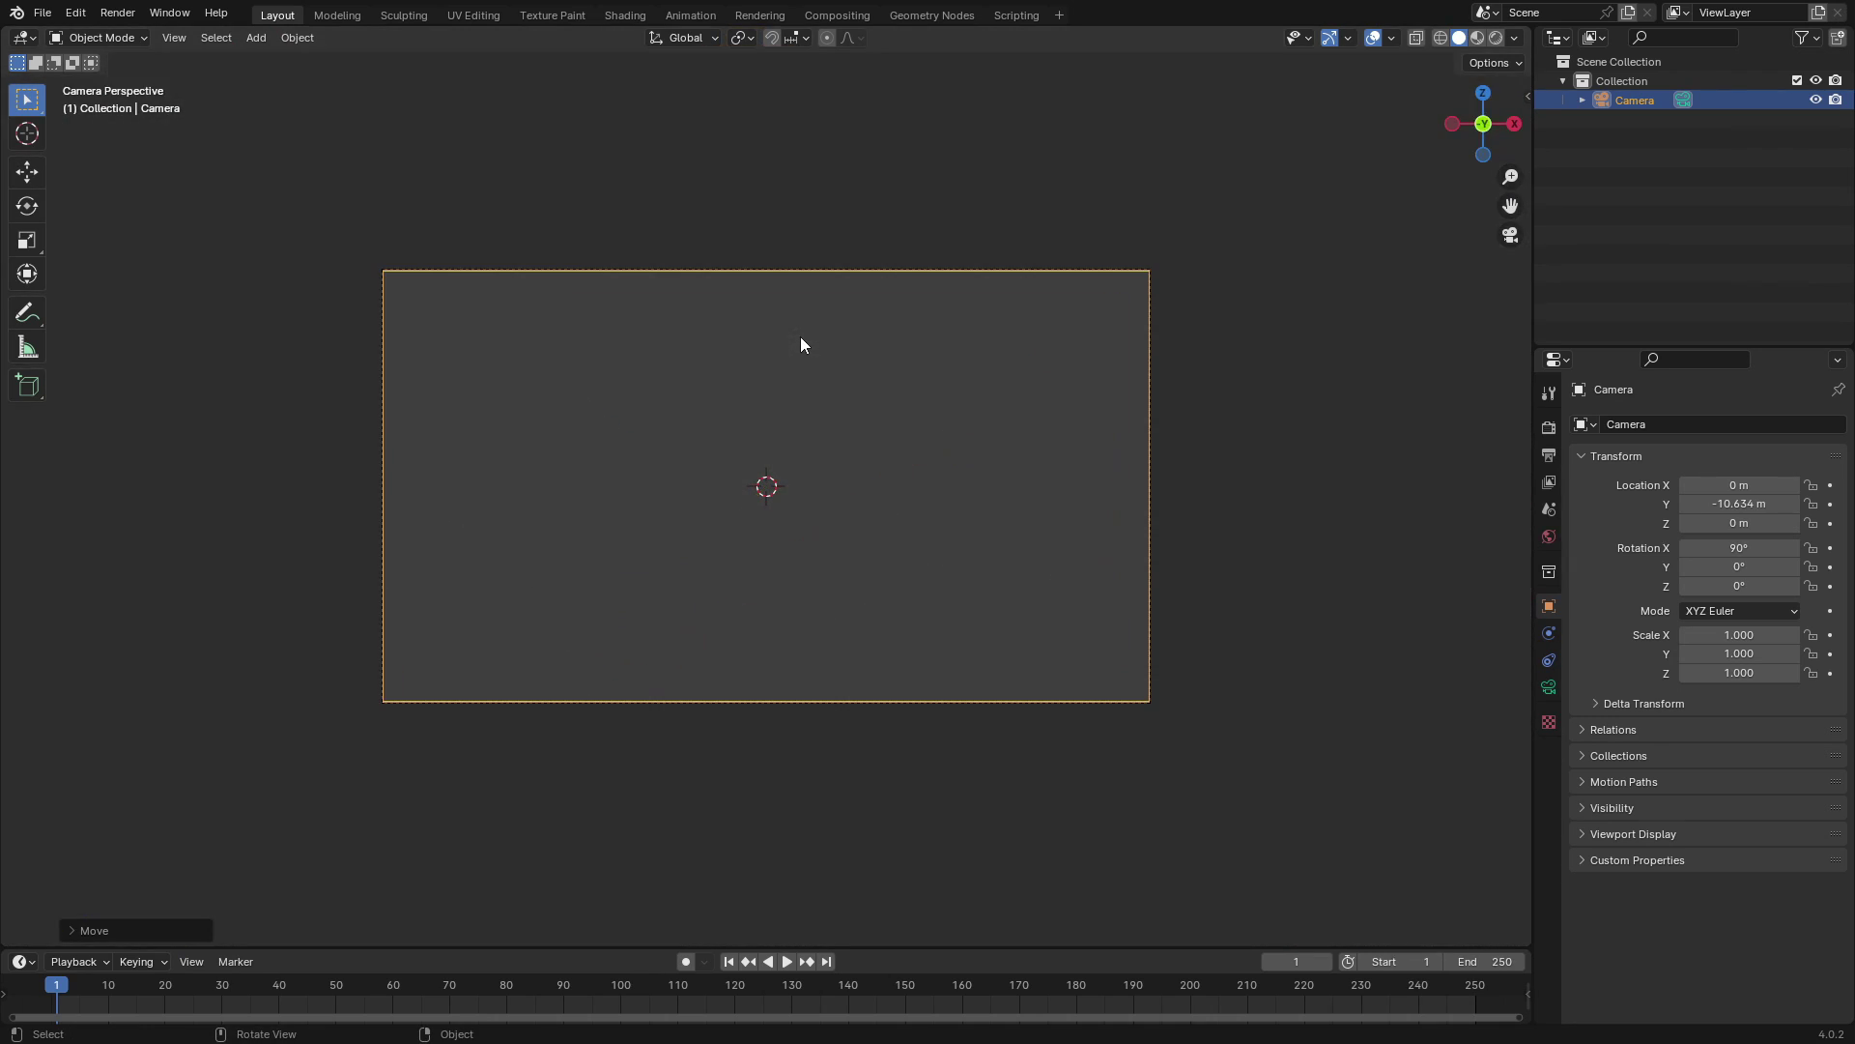
Step: Import the three tutsbykai logo PNGs as planes with Shadeless material and Shadow Mode None
key(shift+a)
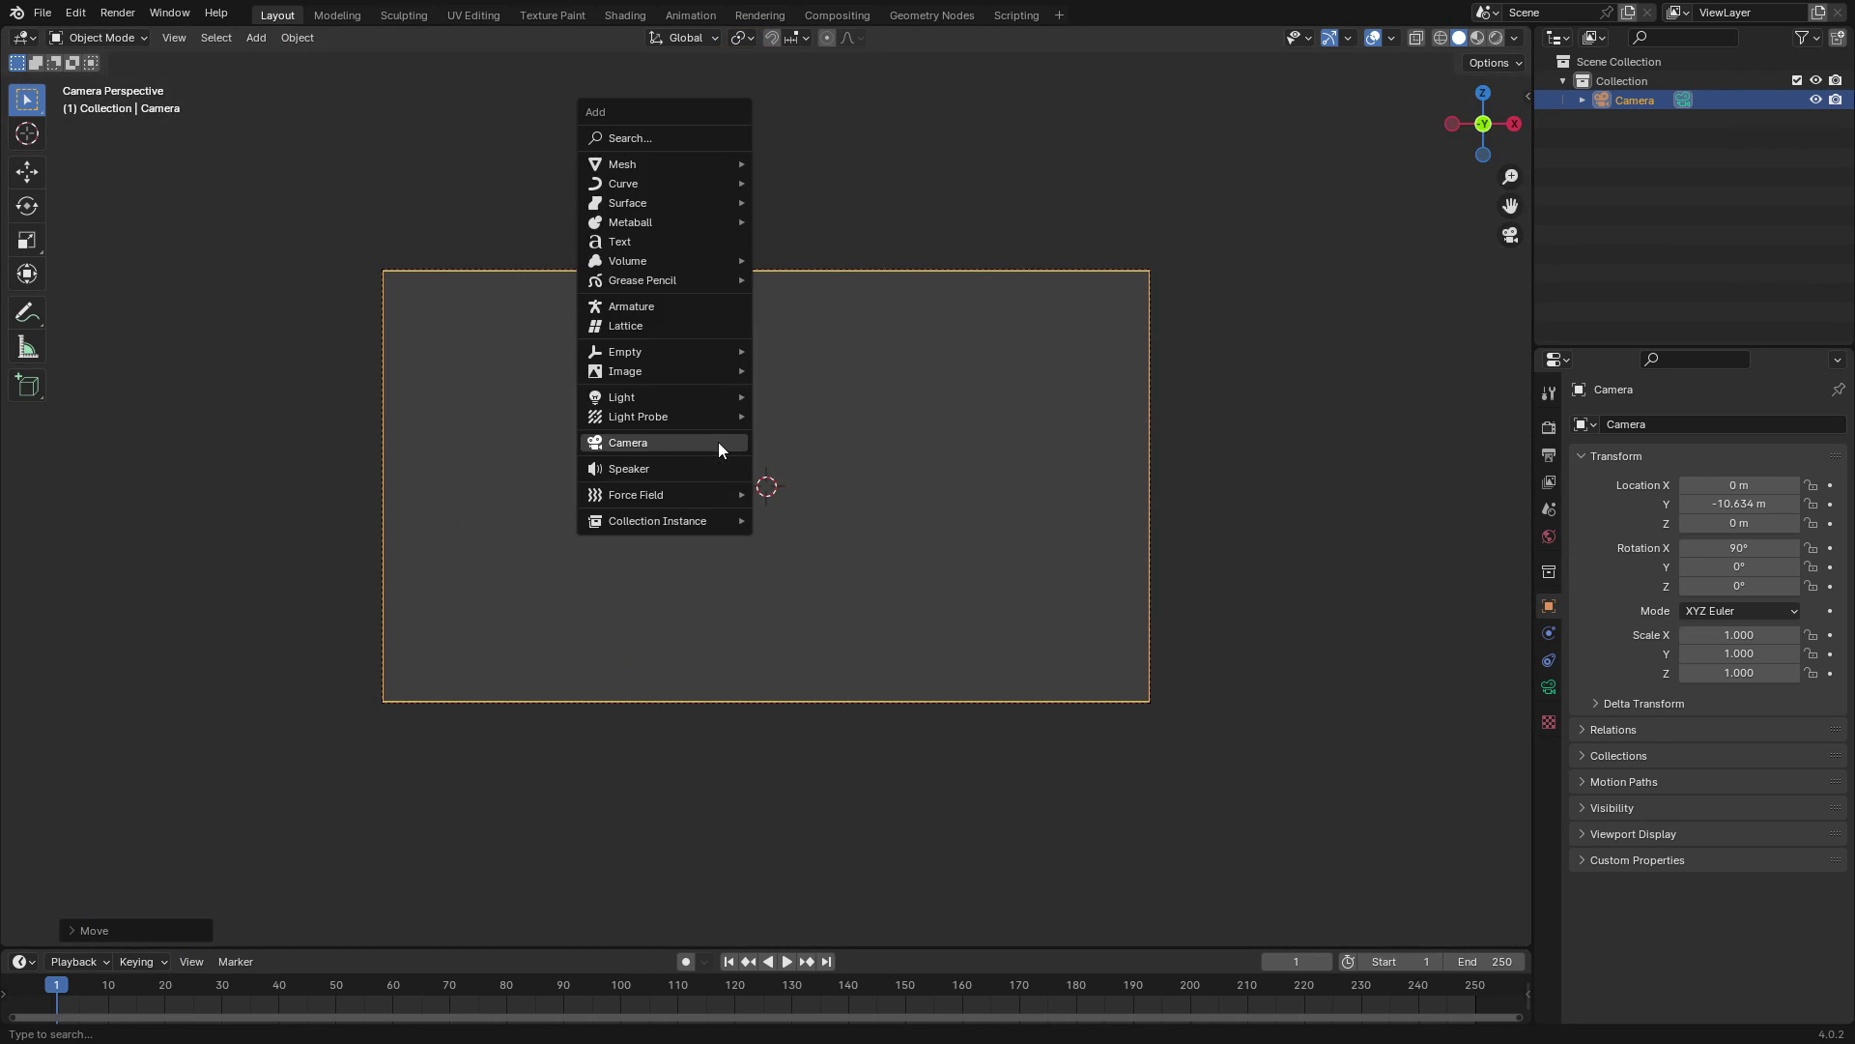
mouse_move(653, 373)
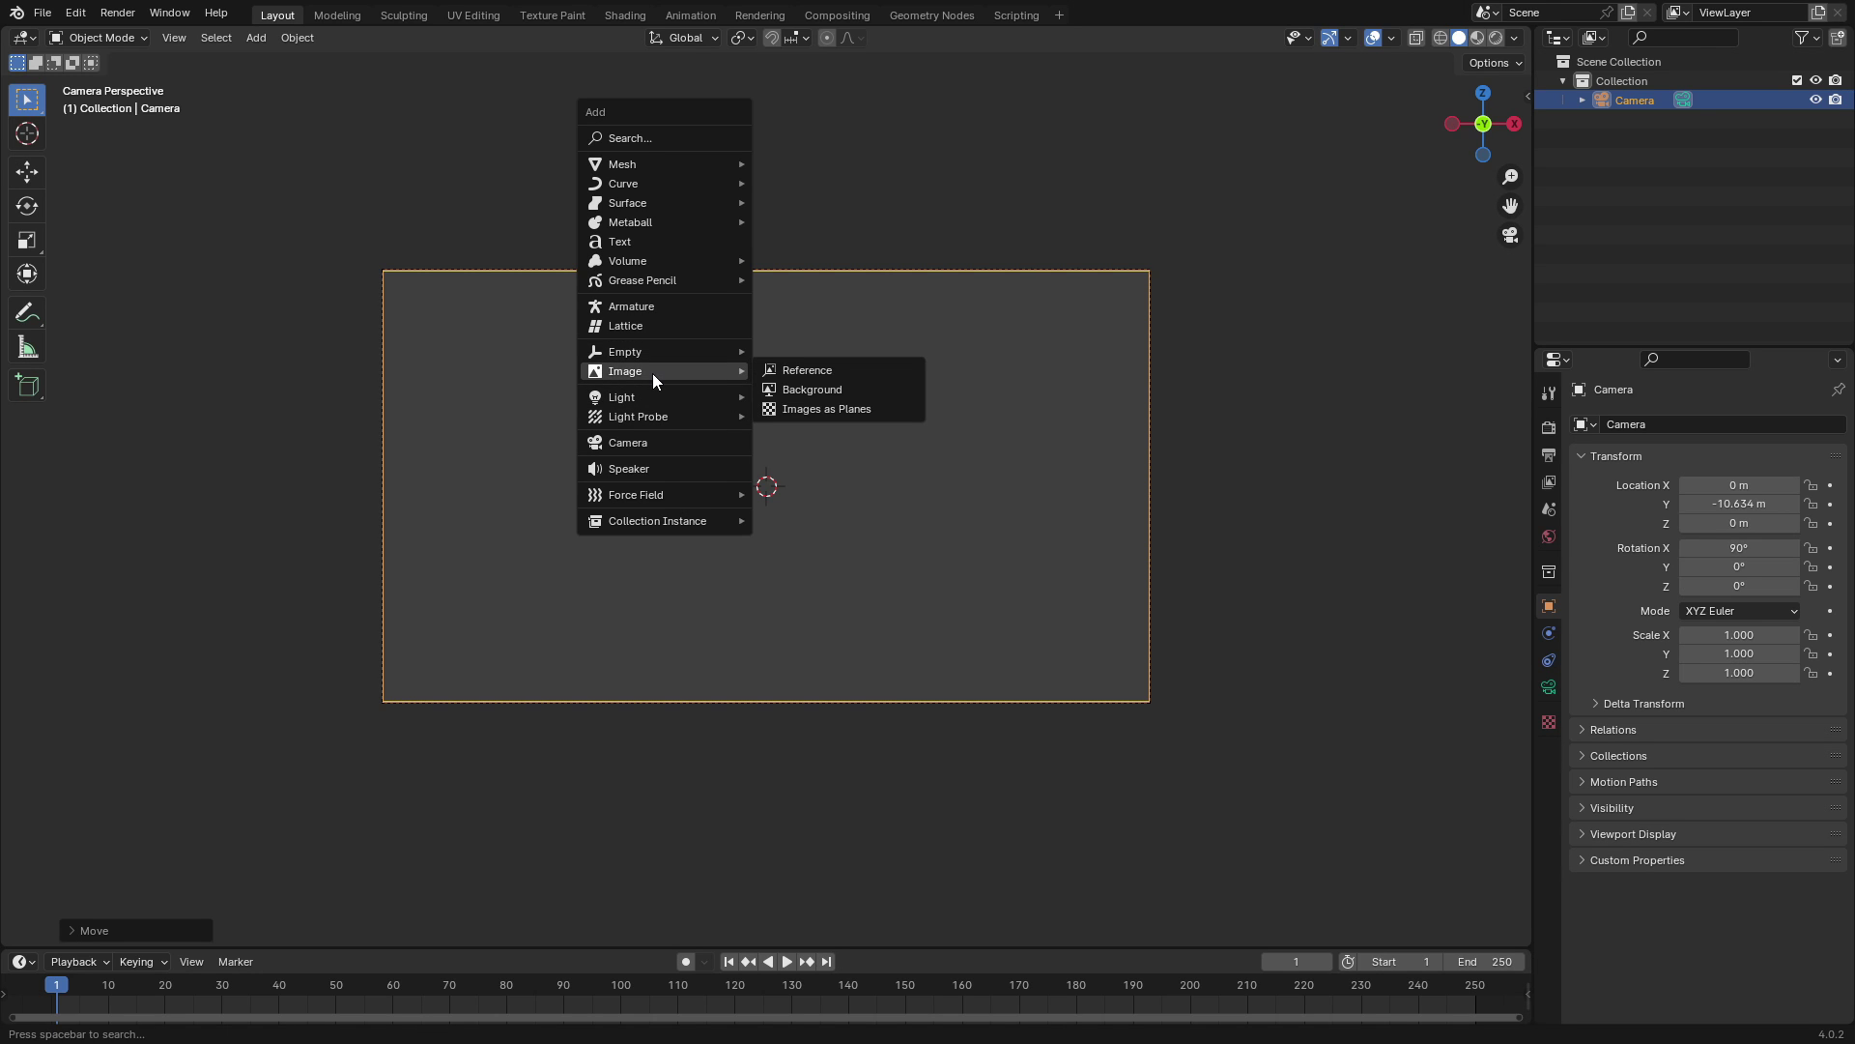
click(838, 408)
drag(835, 566, 725, 528)
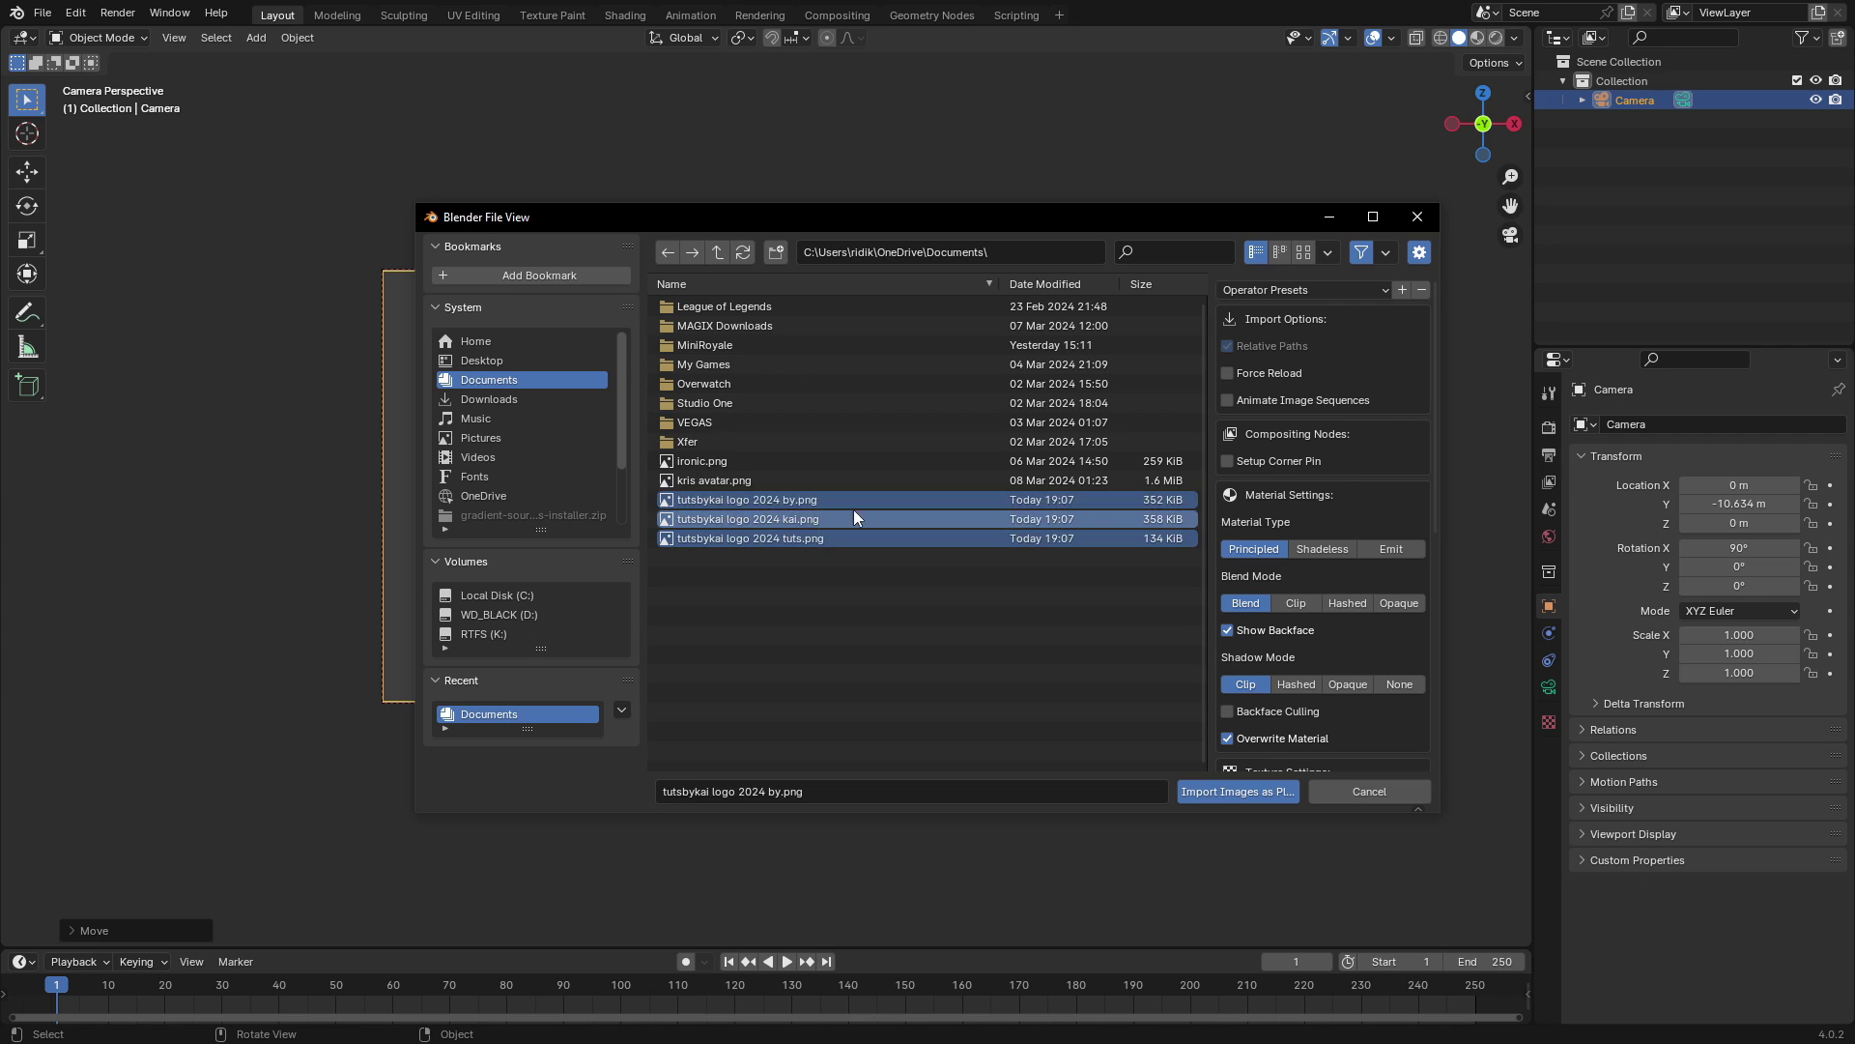
click(1326, 551)
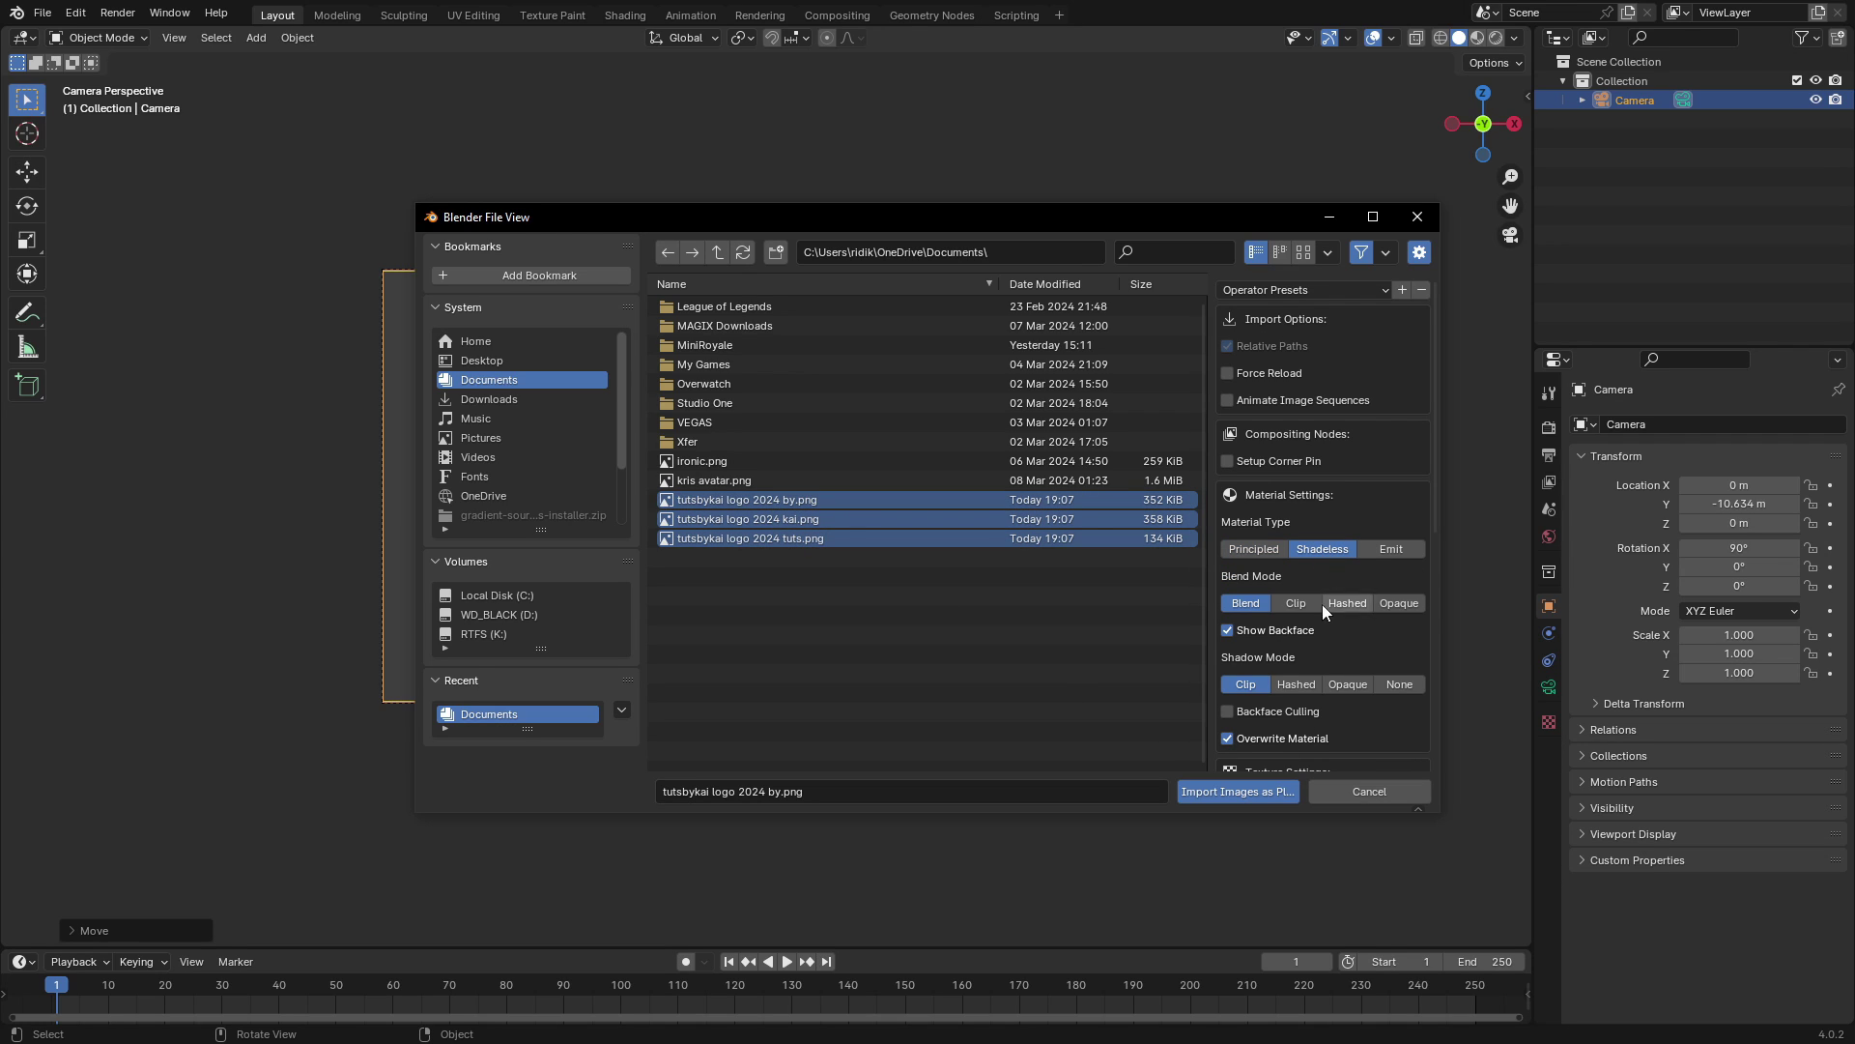
click(1399, 685)
scroll(1251, 682, down, 4)
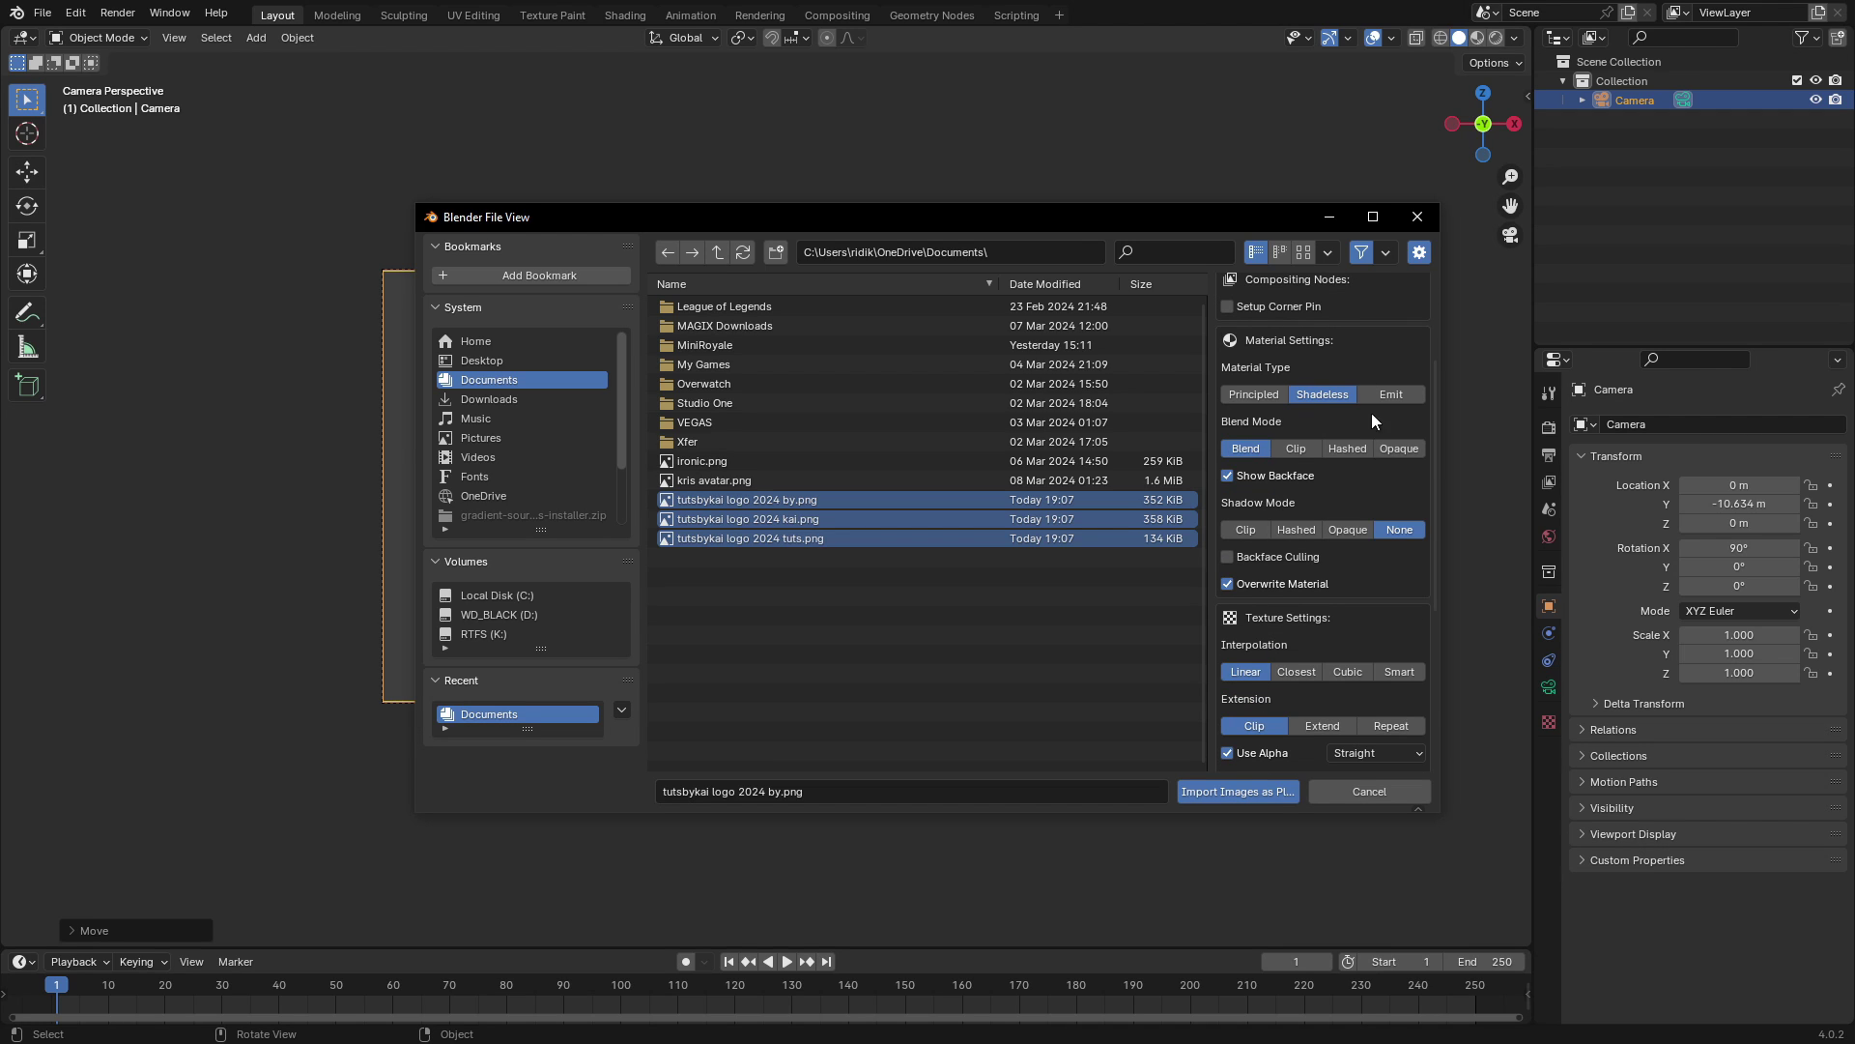
click(1253, 795)
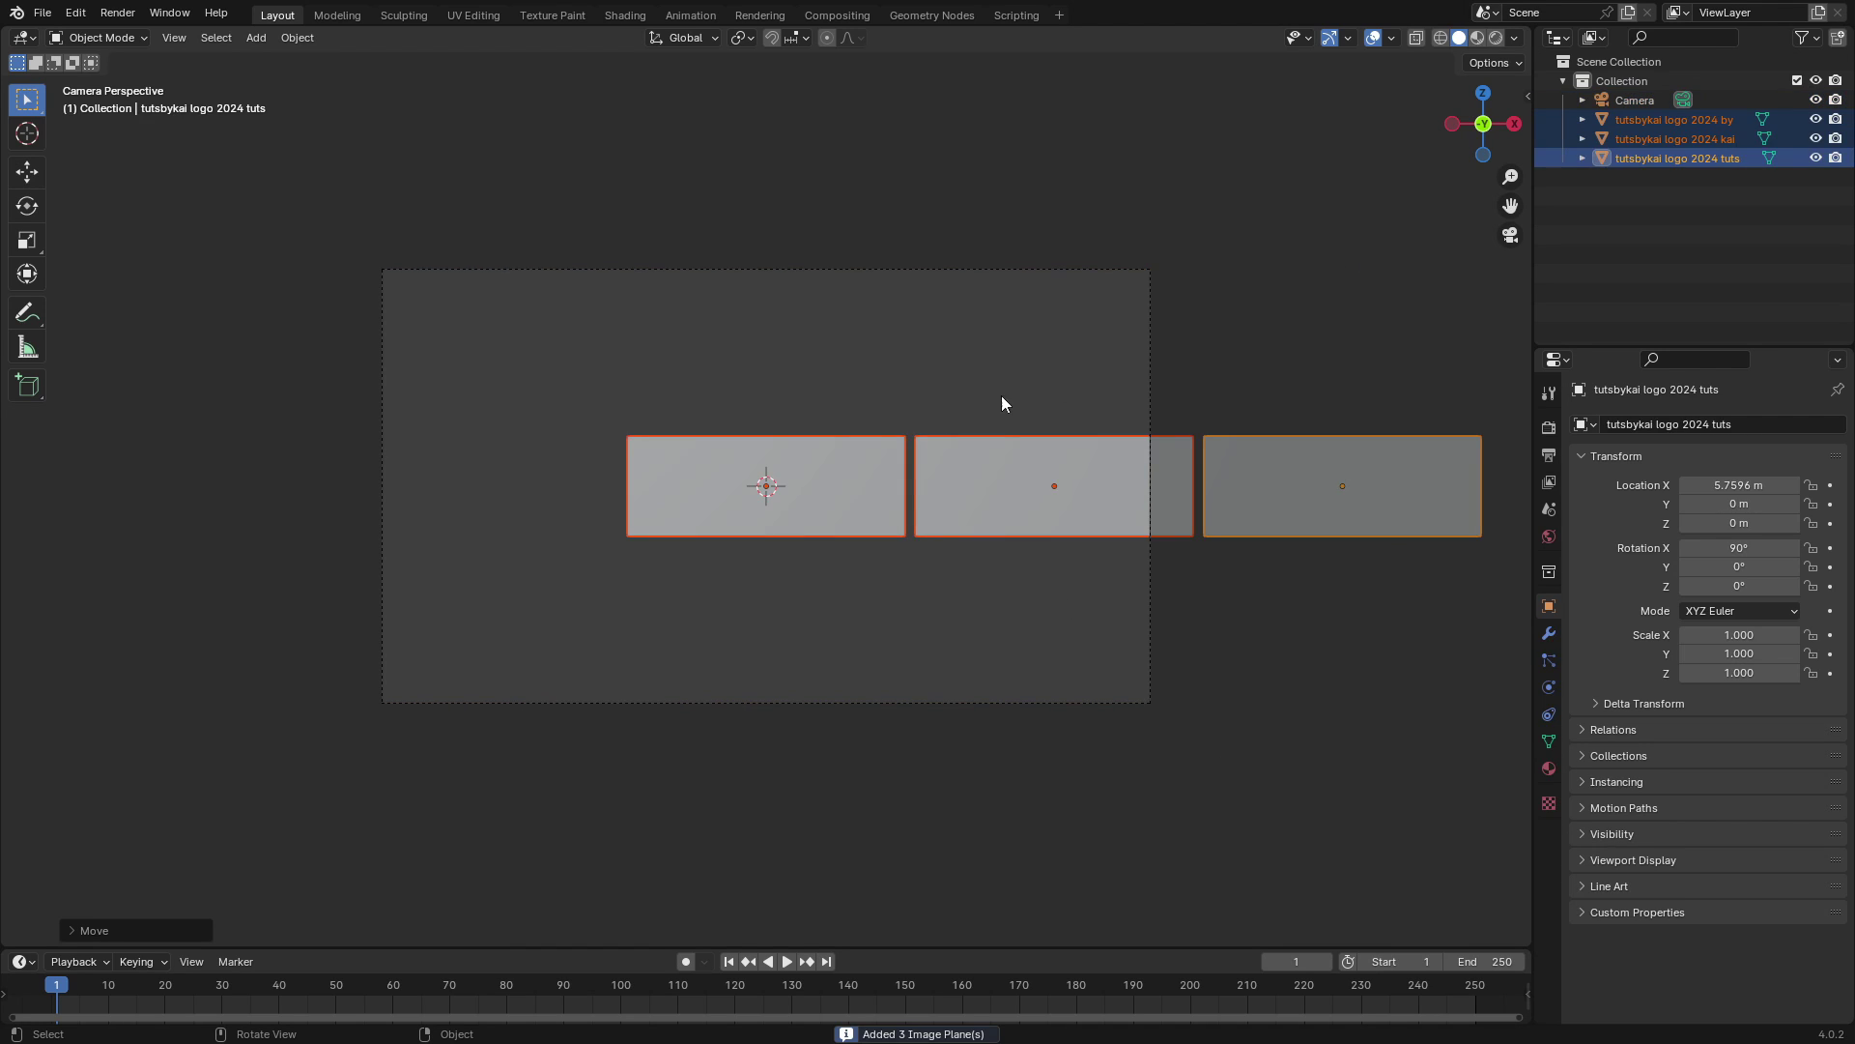
Step: Switch to Material Preview, clear the planes' location to the origin with Alt+G, and zoom onto the logo
click(1479, 39)
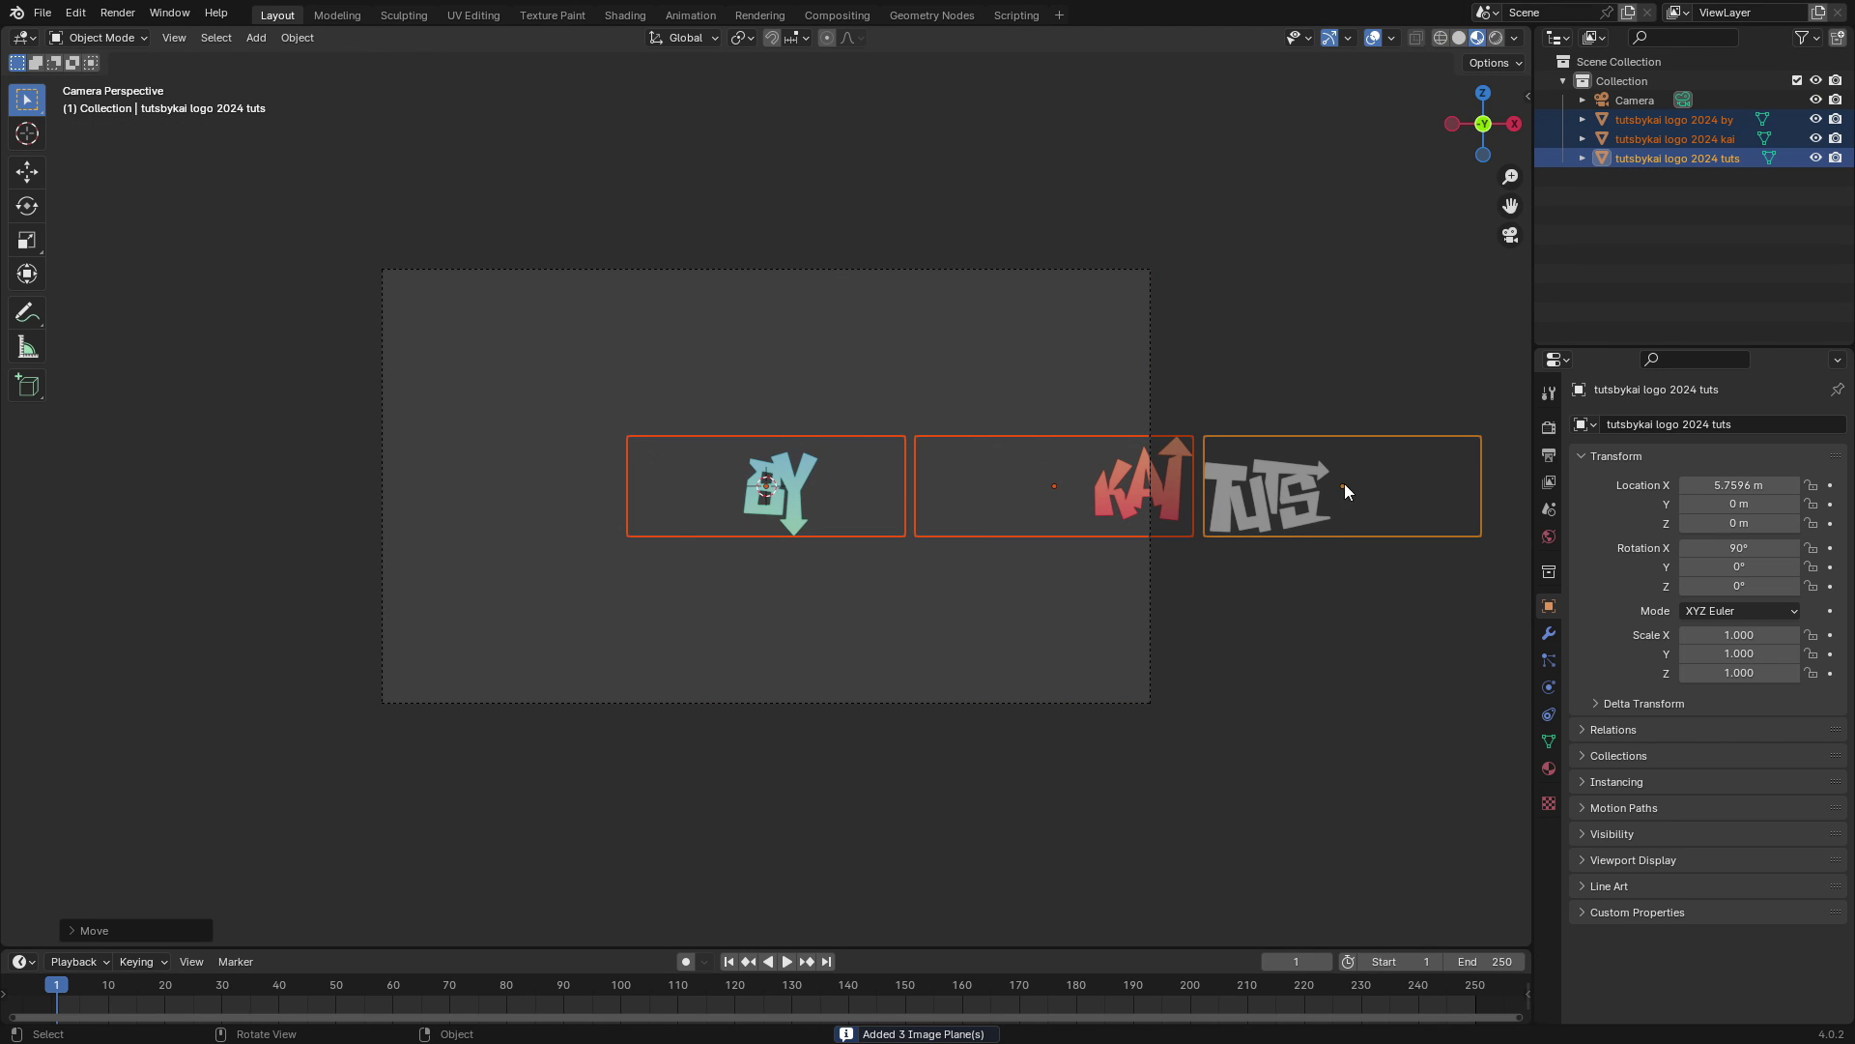
scroll(1328, 485, up, 4)
shift+middle_drag(1328, 486, 1279, 425)
scroll(1347, 443, down, 2)
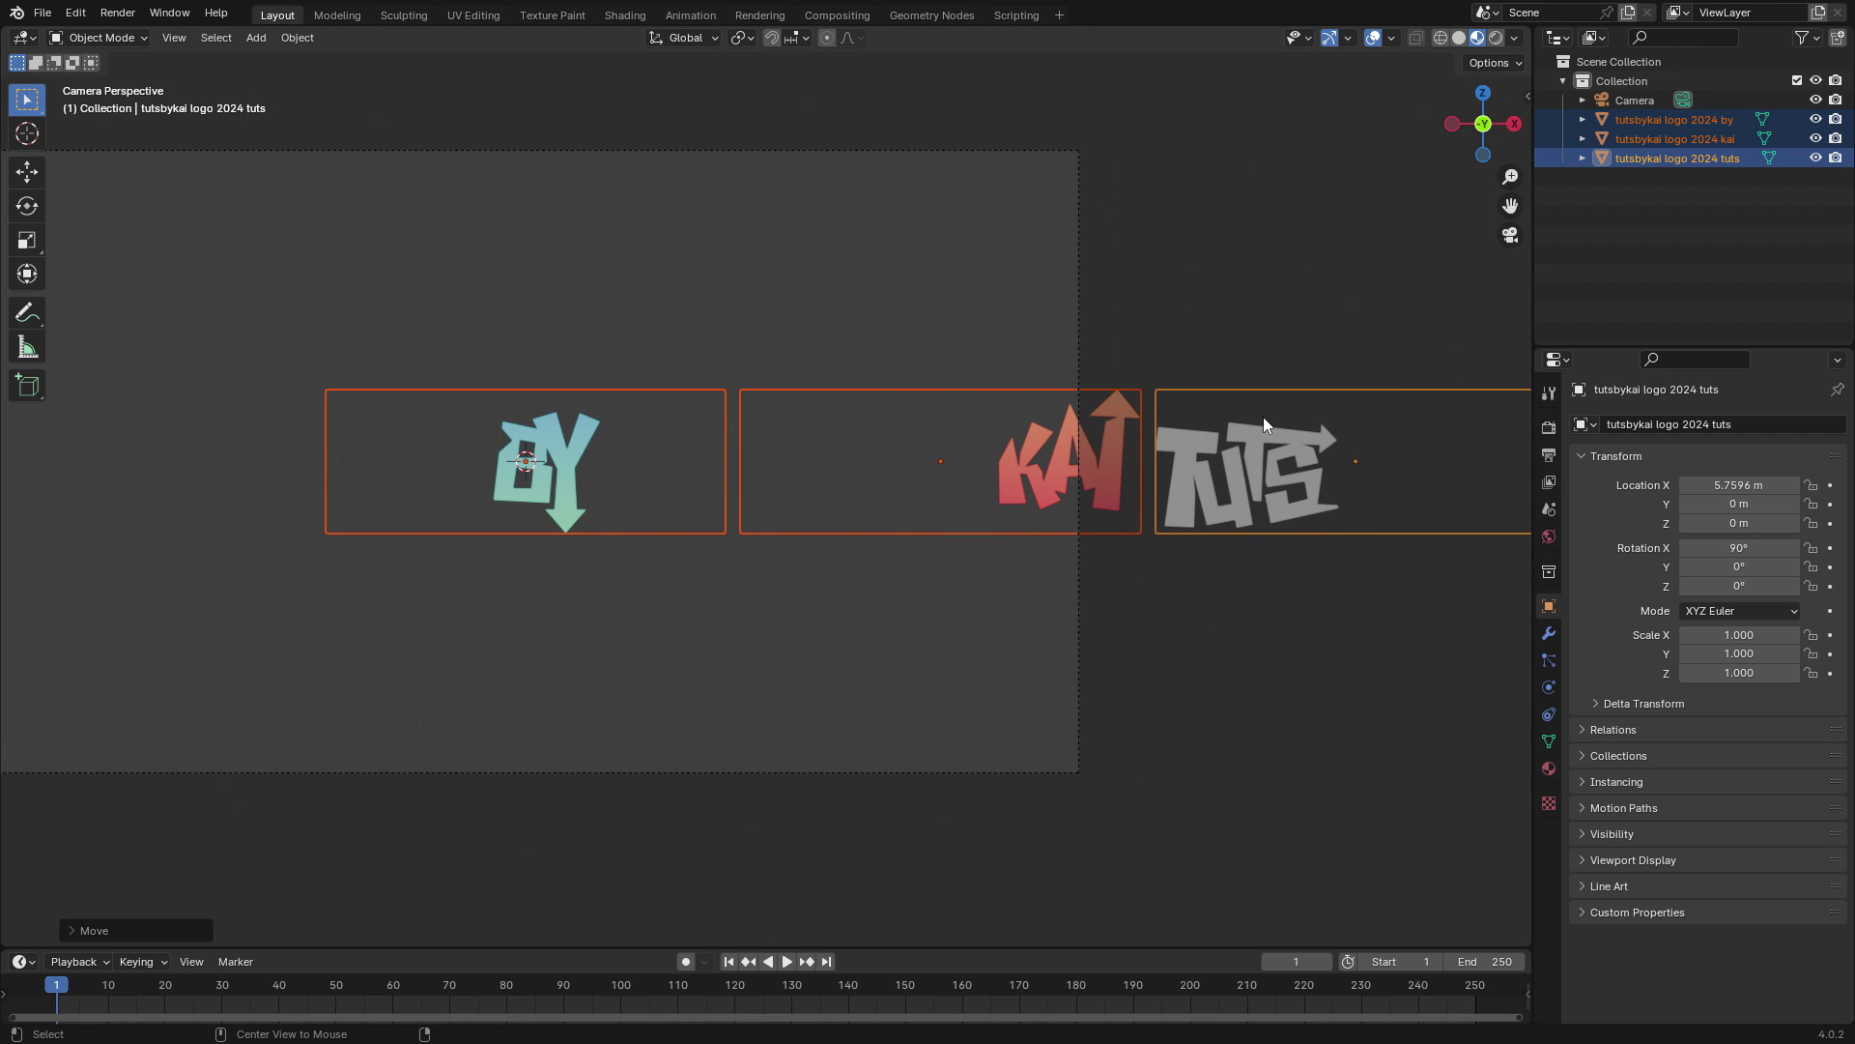
key(alt+g)
key(Home)
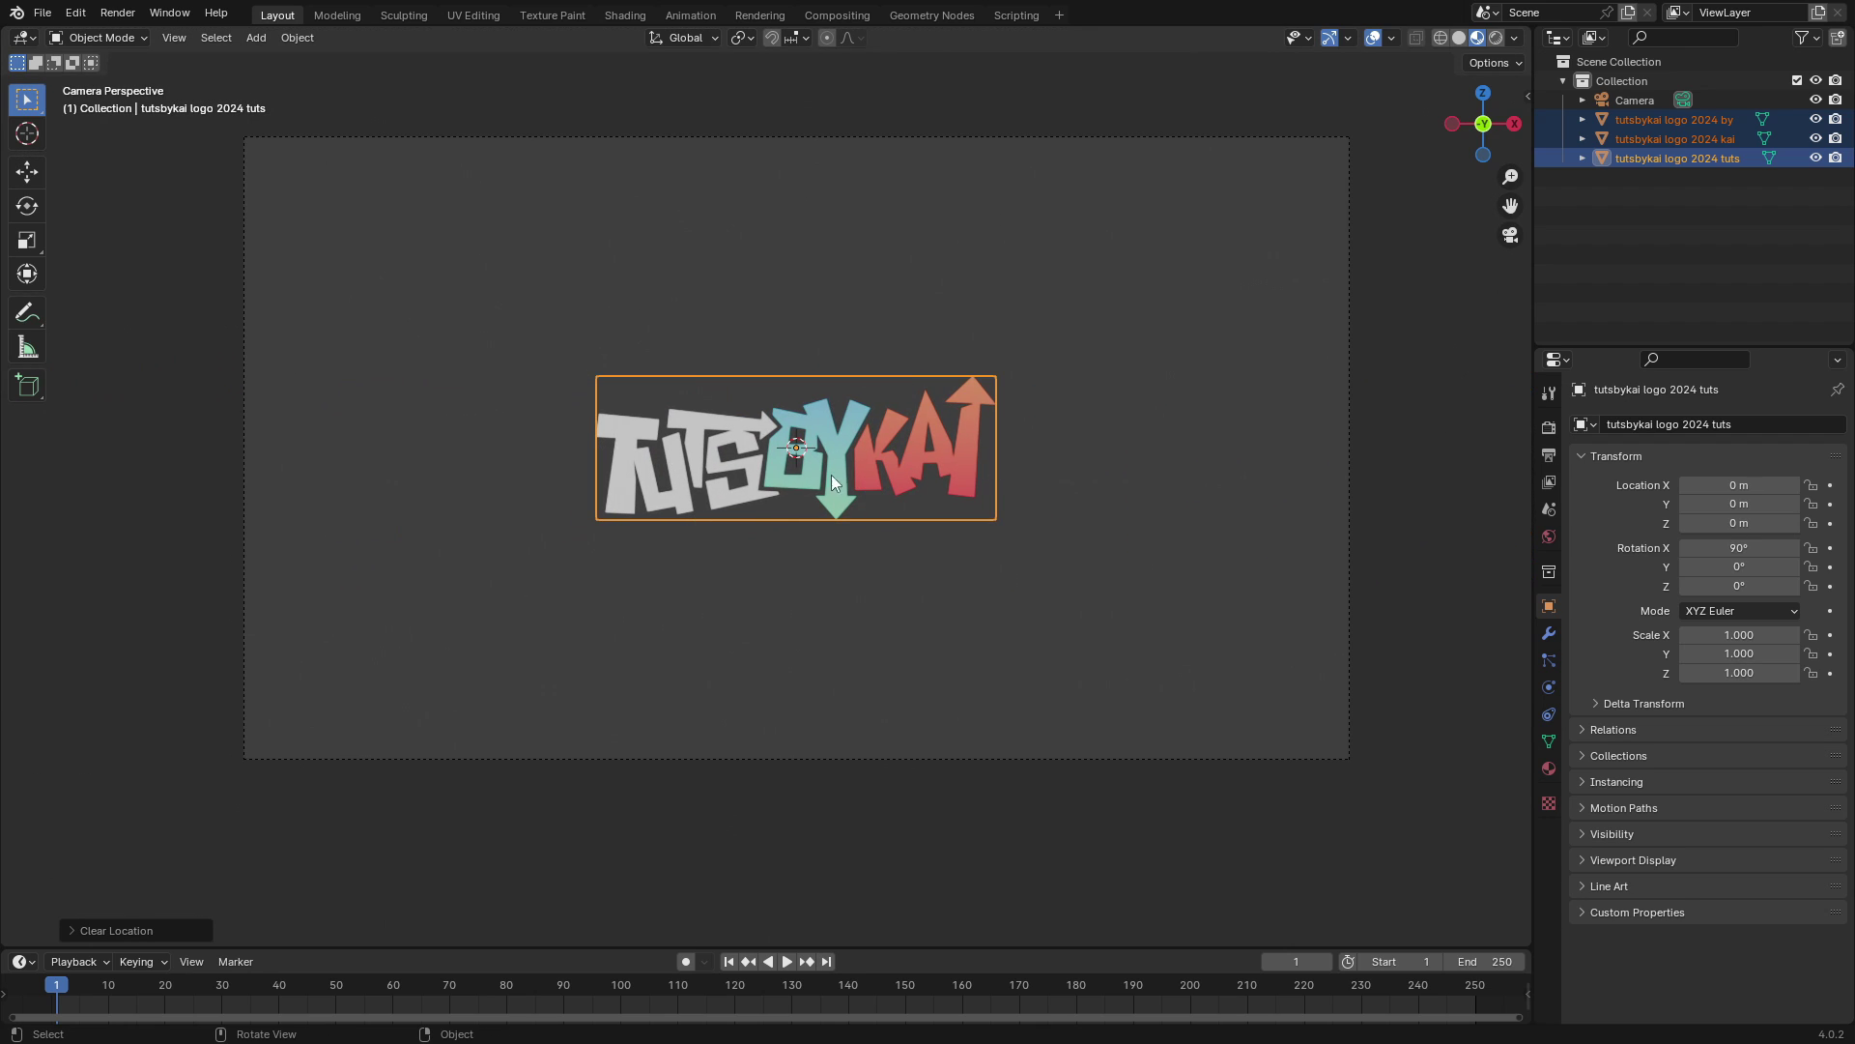
scroll(873, 493, up, 3)
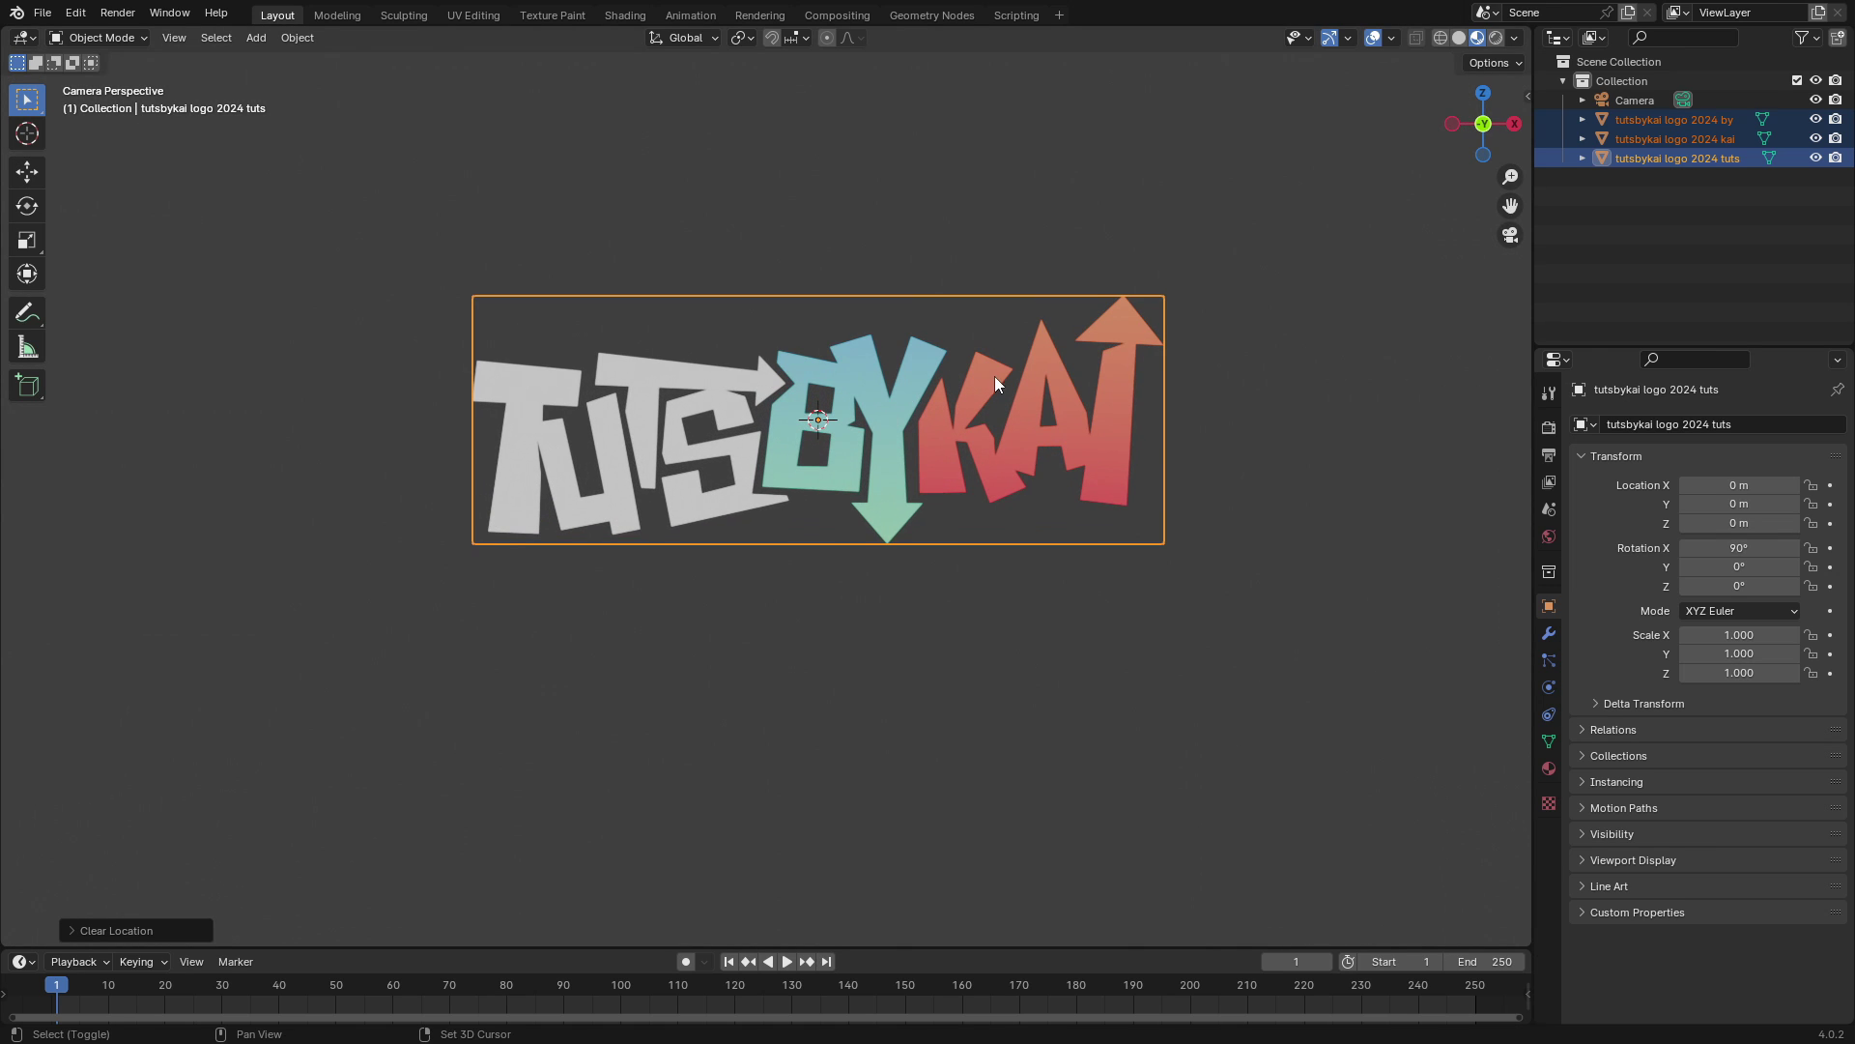
mouse_move(995, 375)
ctrl+middle_down()
mouse_move(895, 485)
mouse_move(964, 496)
mouse_move(792, 532)
mouse_move(984, 478)
mouse_move(1388, 431)
mouse_move(977, 382)
ctrl+middle_up()
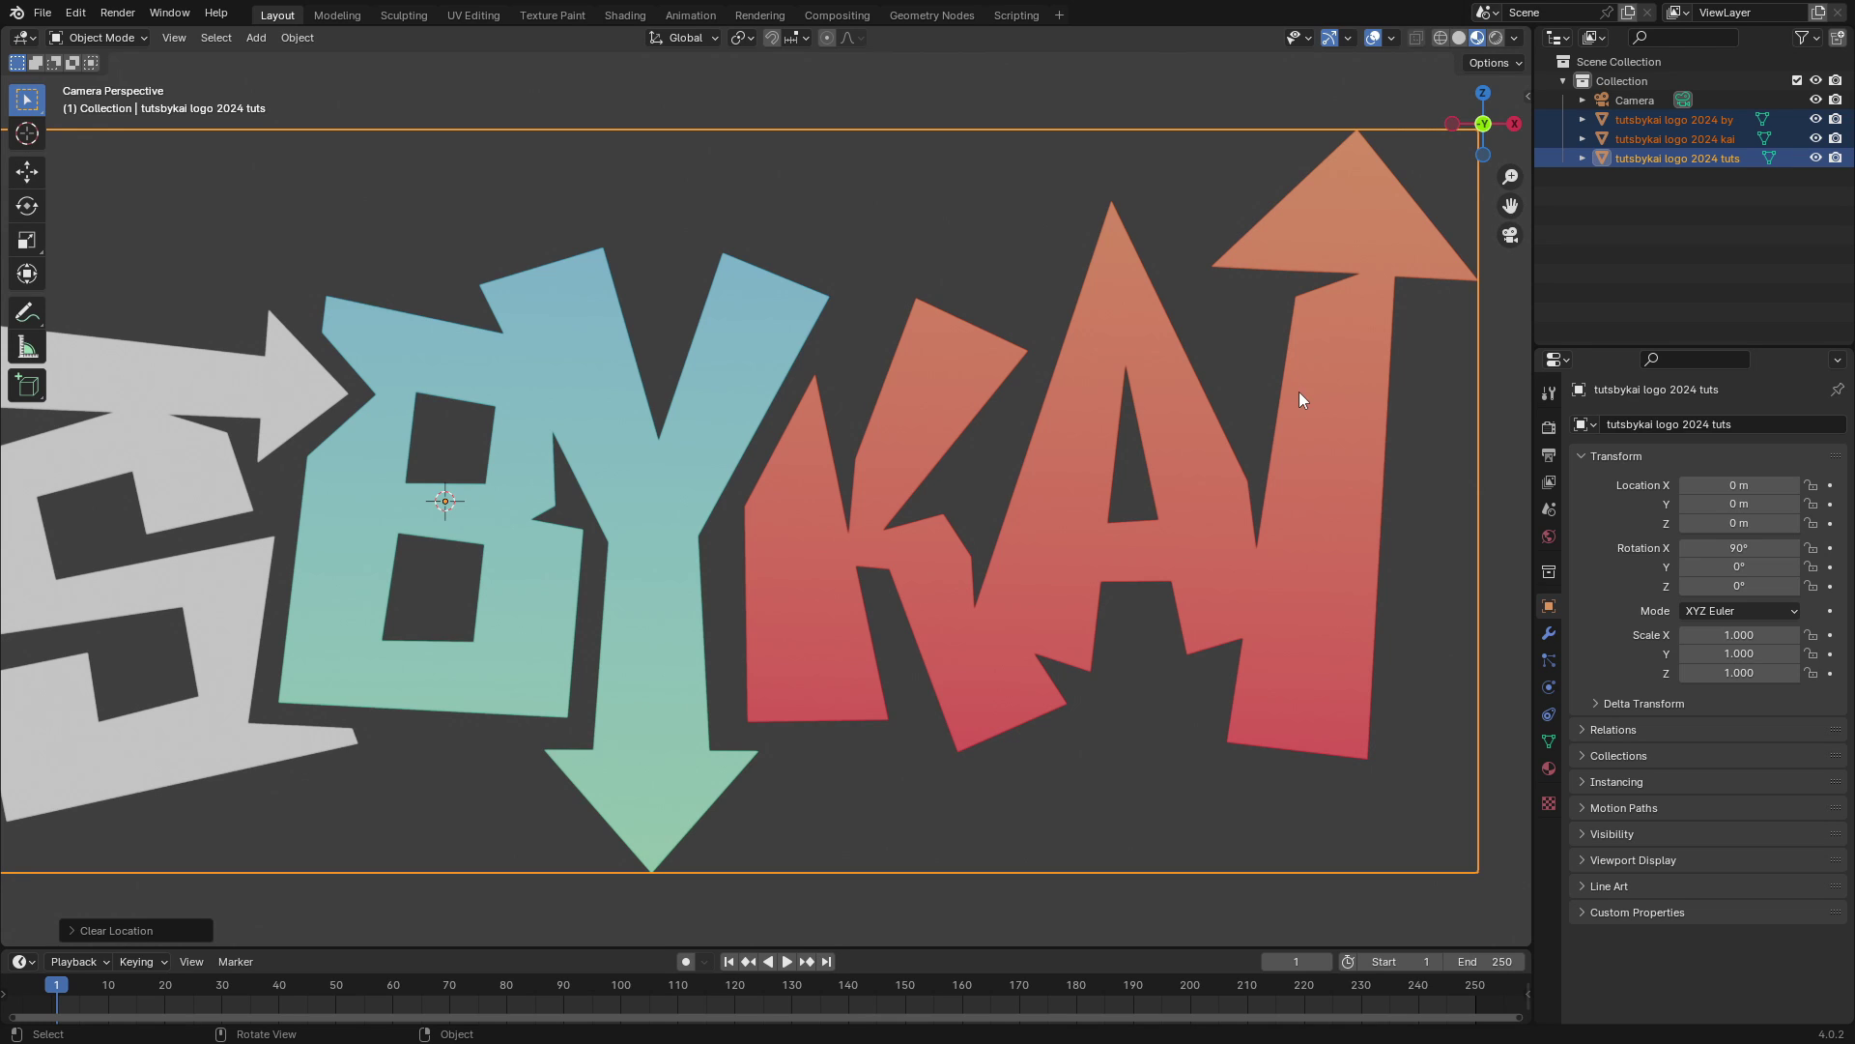
Step: In Render Properties, change the Color Management view transform from AgX to Standard
click(1549, 427)
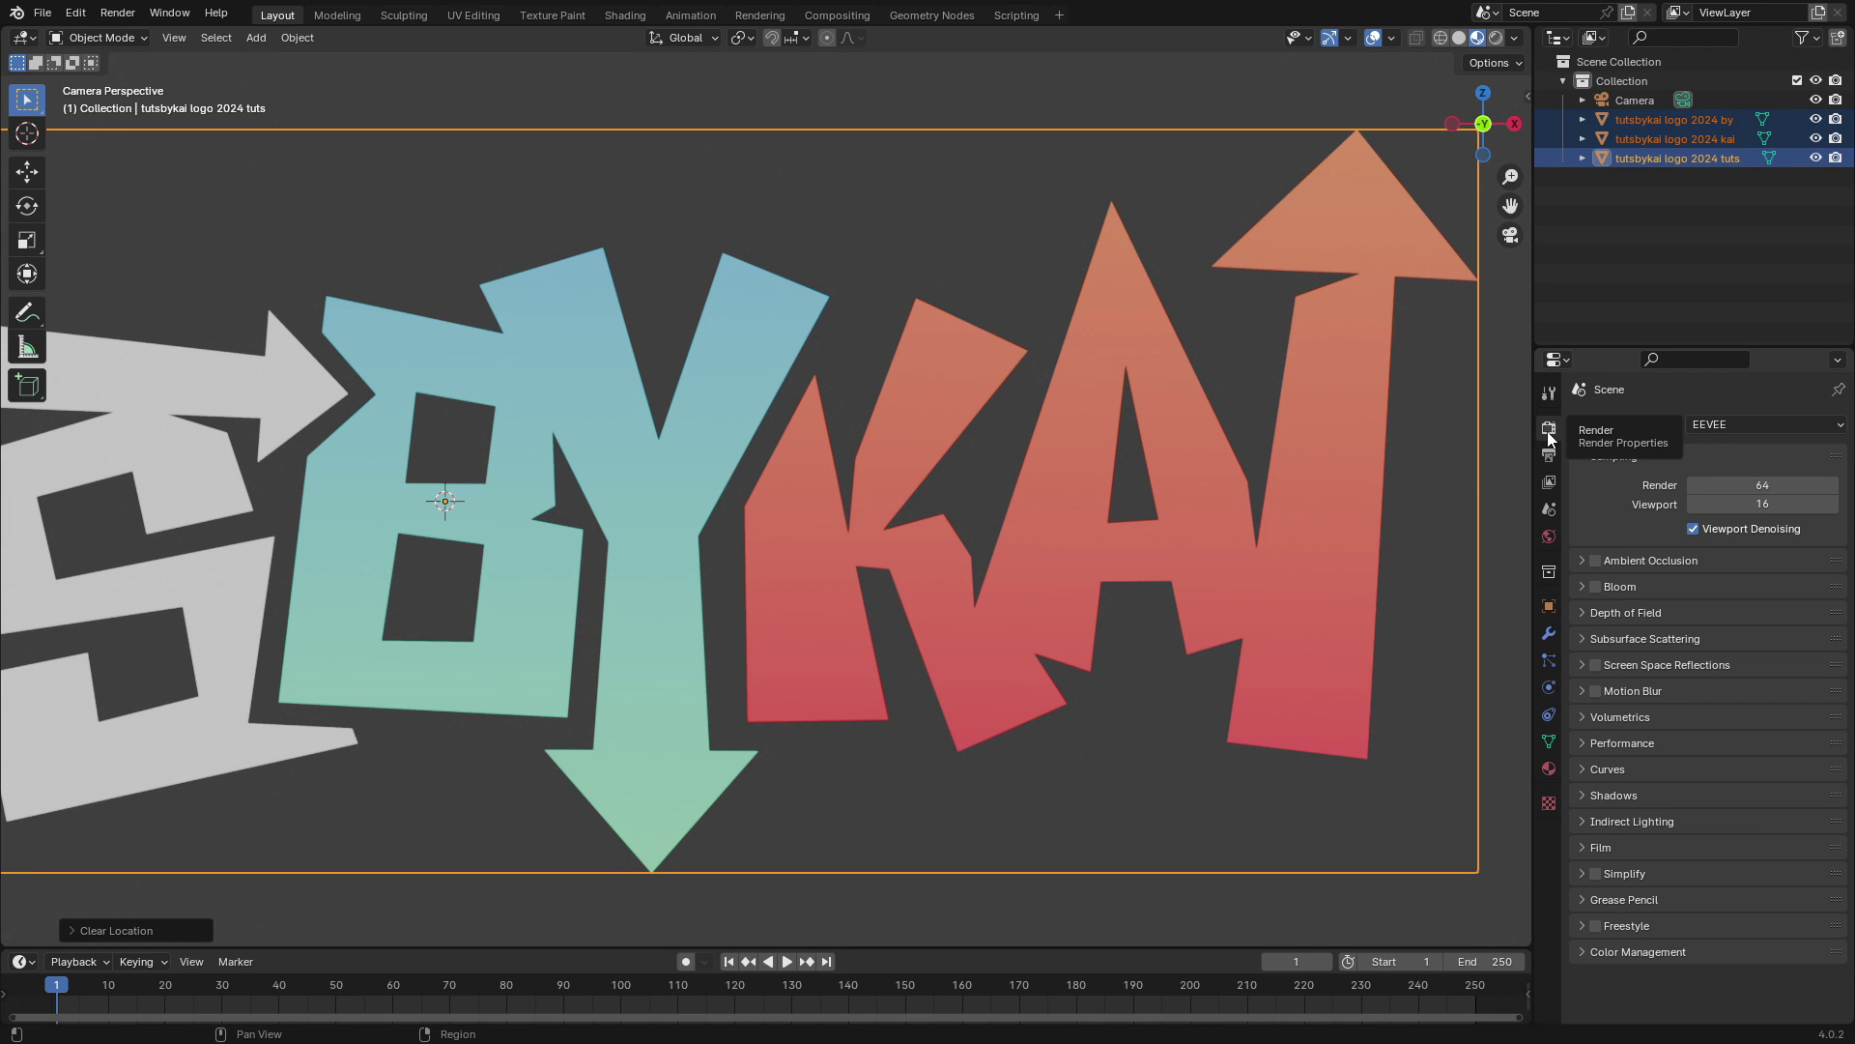
click(1604, 954)
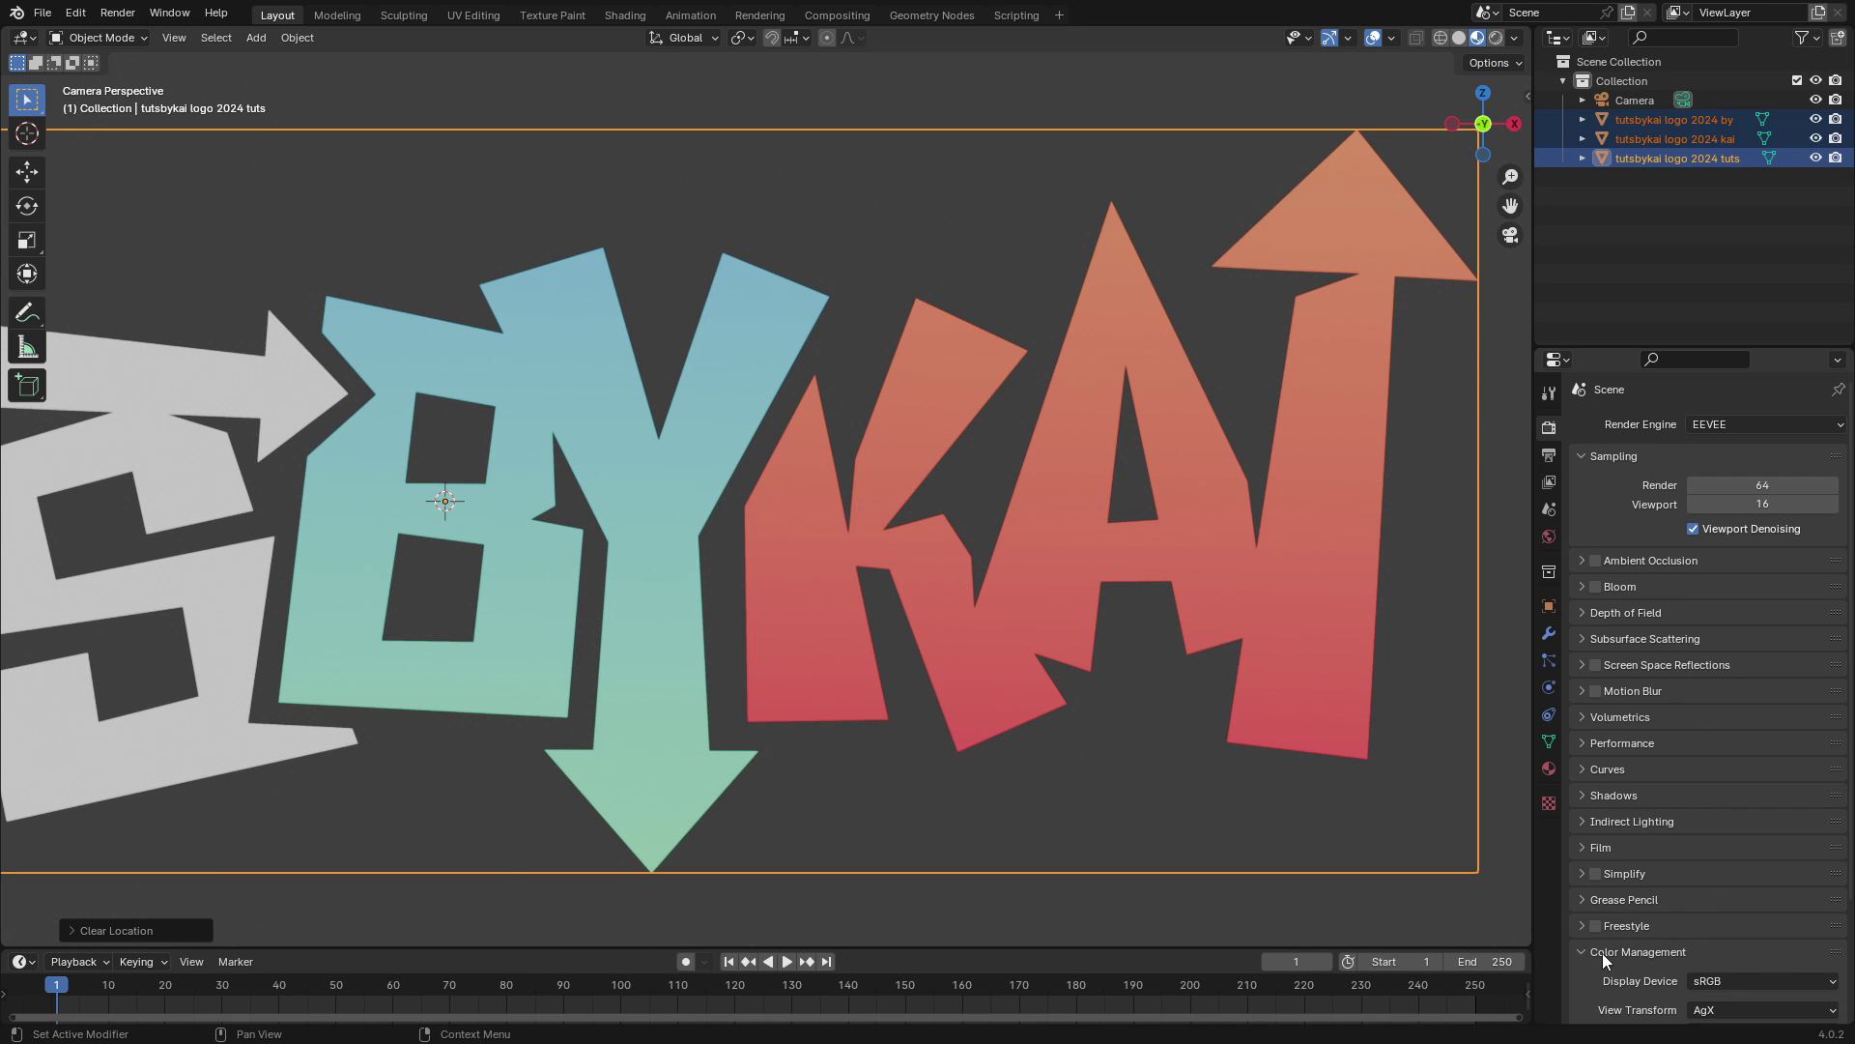
scroll(1604, 949, down, 5)
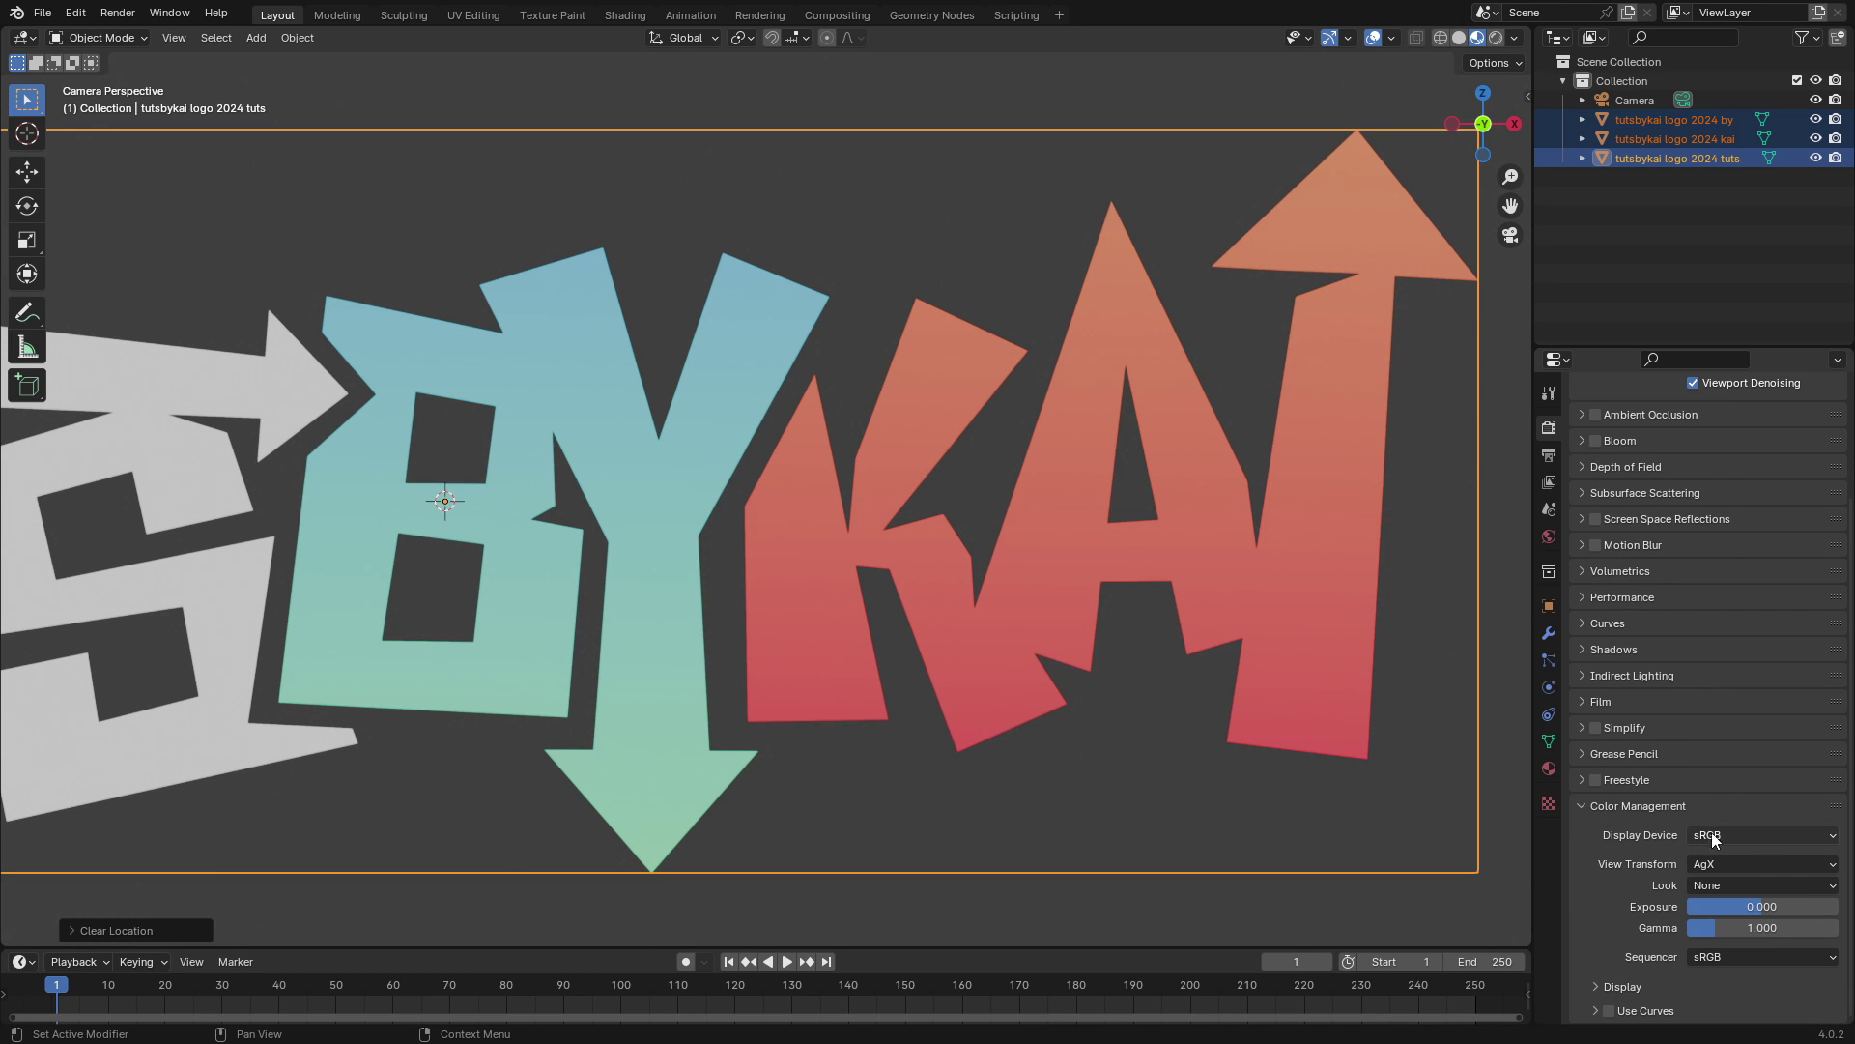
click(1732, 862)
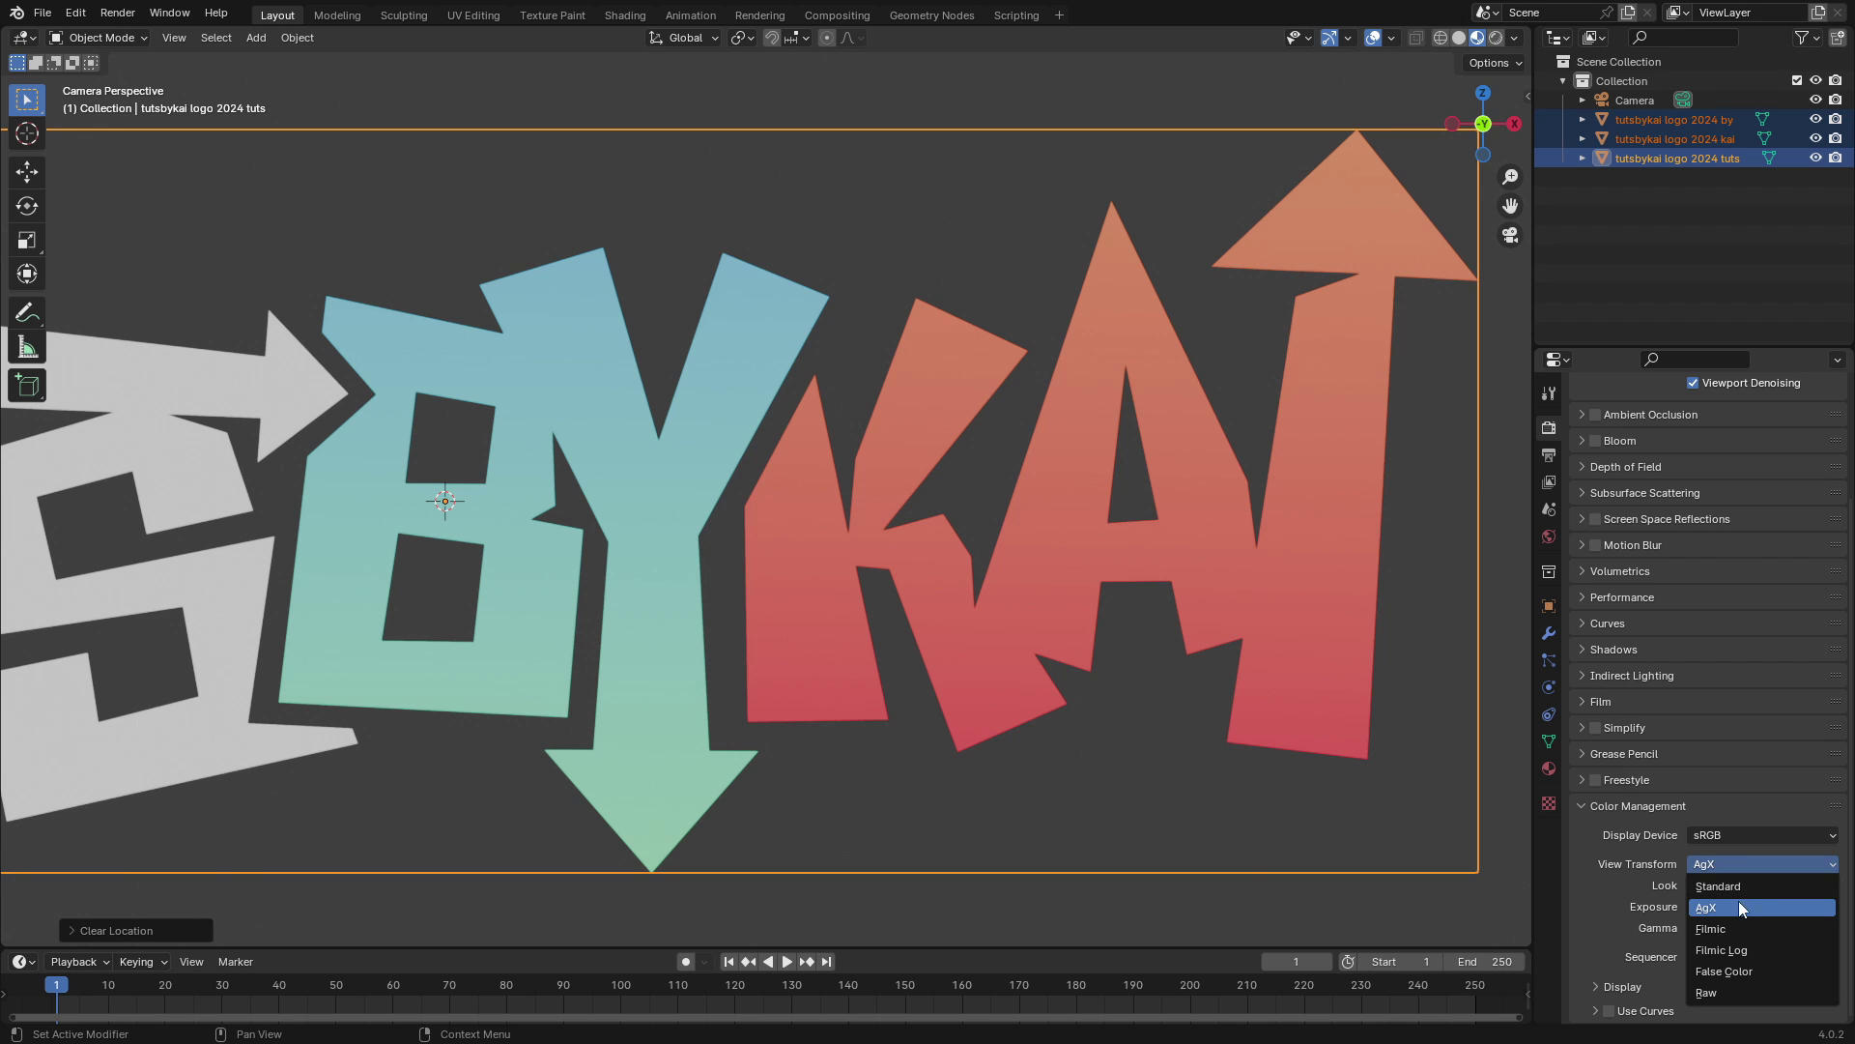
click(1764, 885)
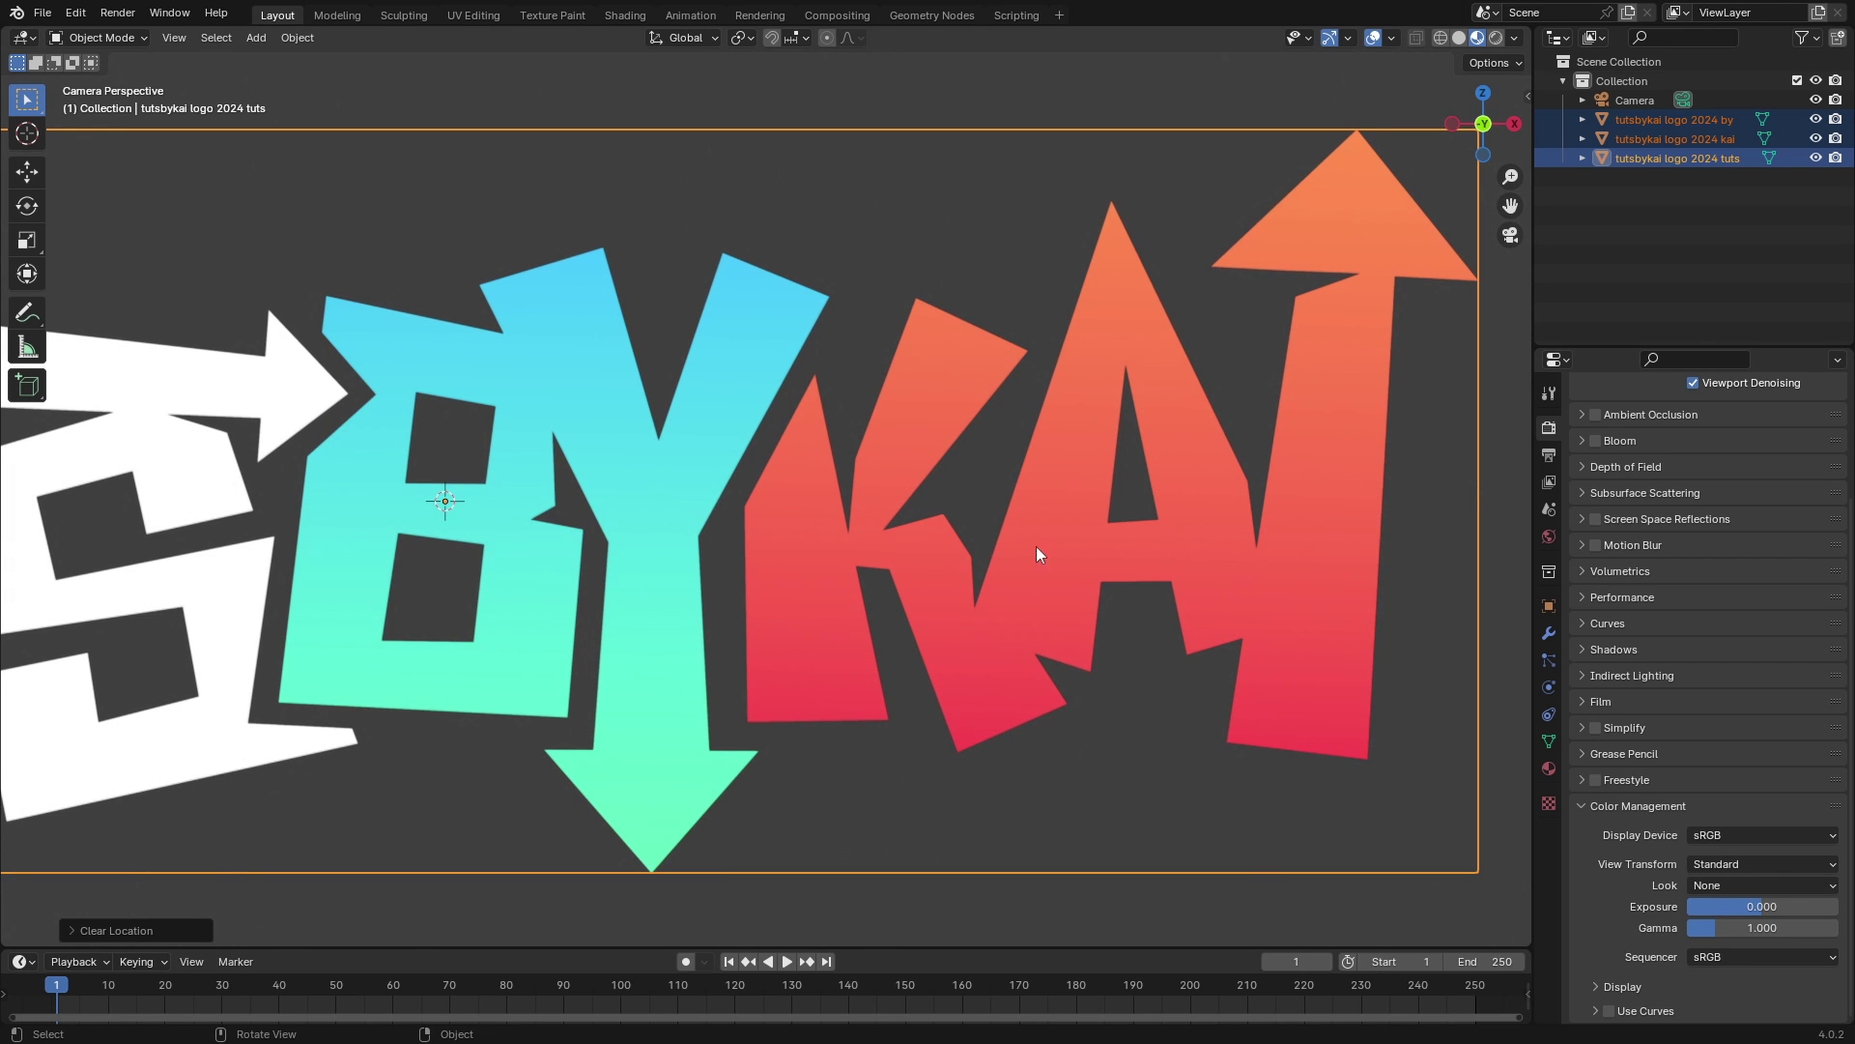
scroll(1098, 538, down, 4)
scroll(1150, 539, down, 5)
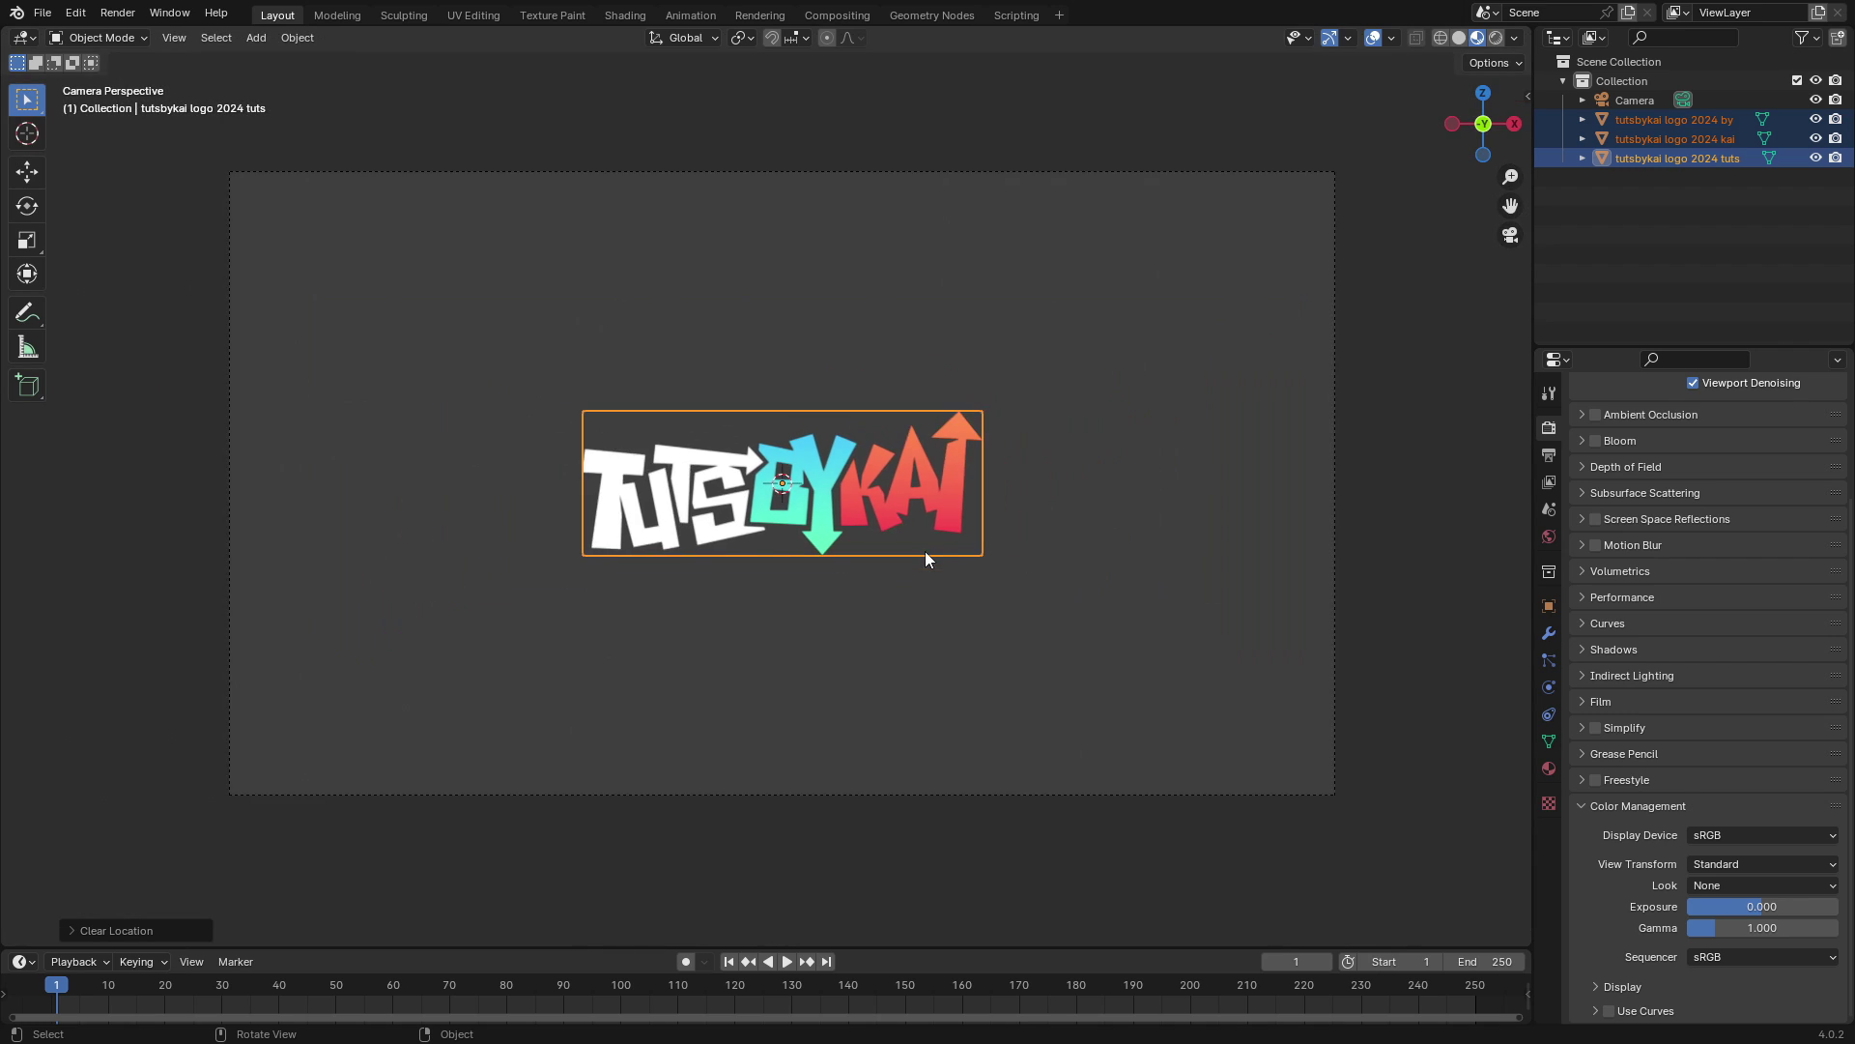
Step: Select the TUTS plane and key its location at frame 20
shift+middle_drag(913, 474, 932, 480)
drag(948, 939, 970, 854)
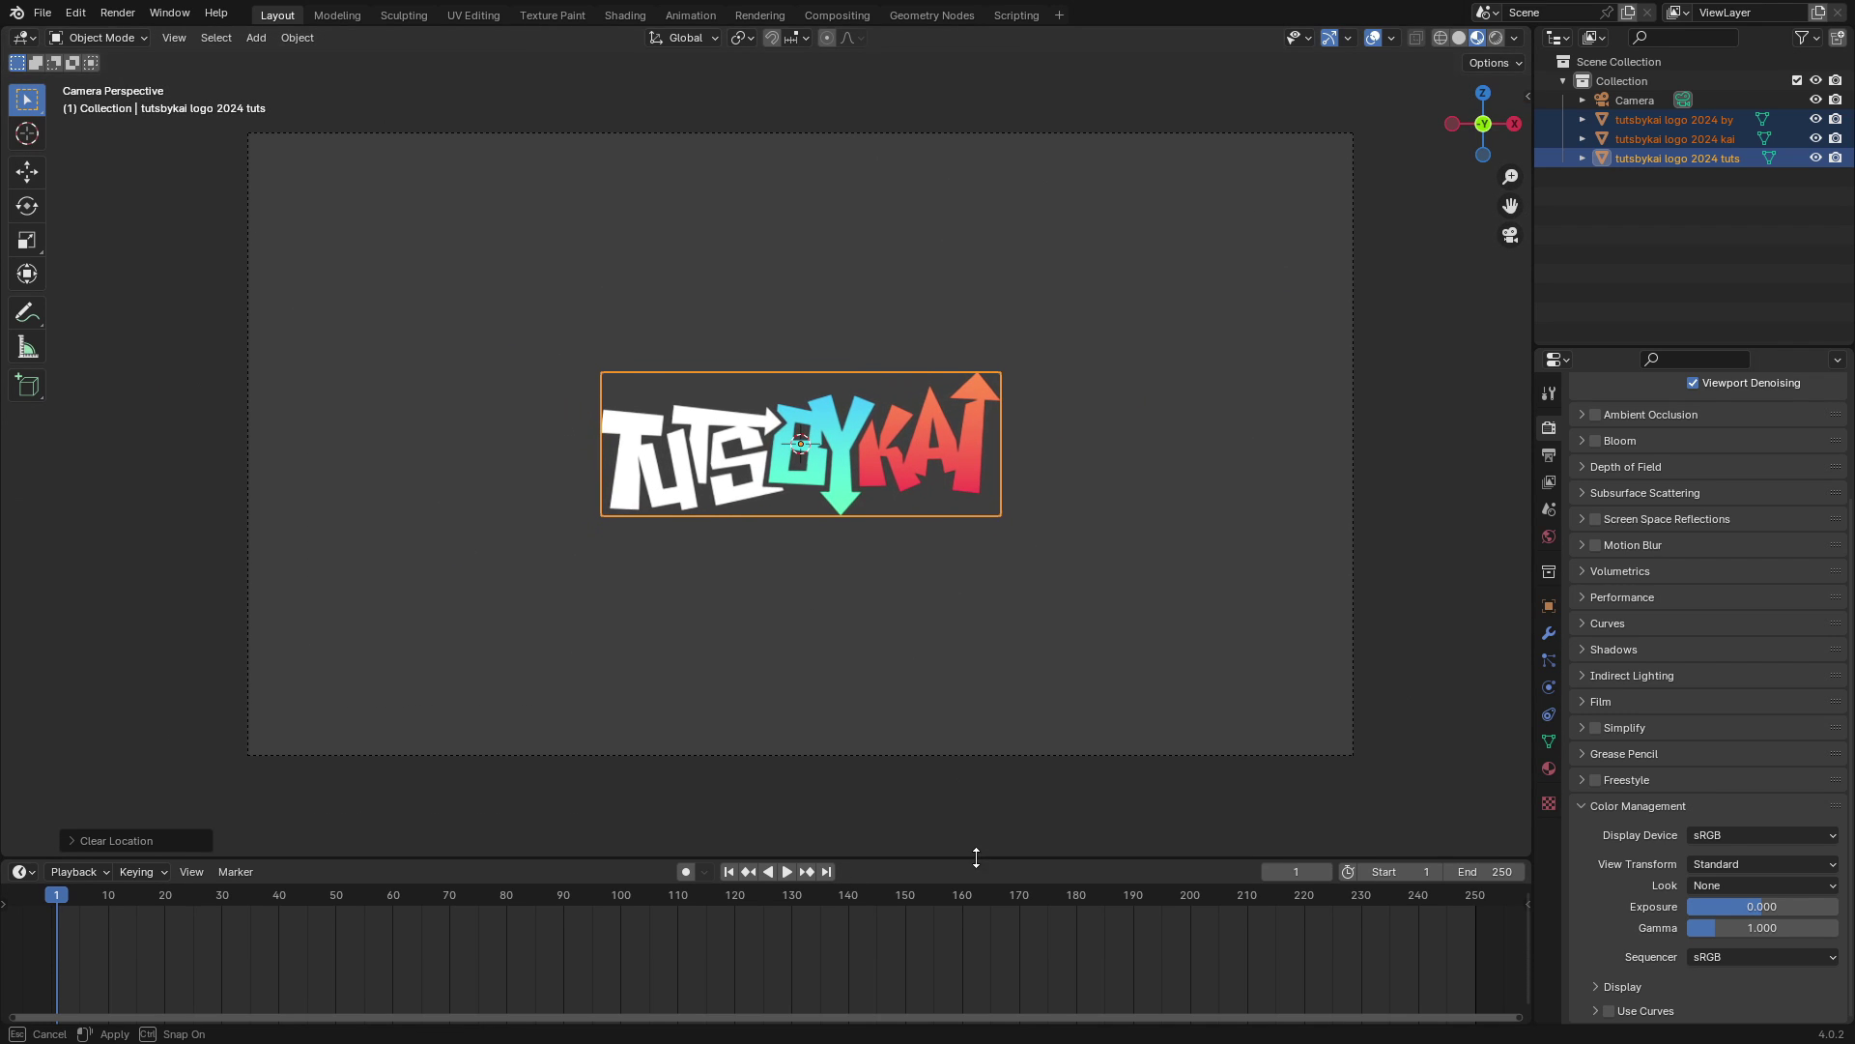
click(1675, 165)
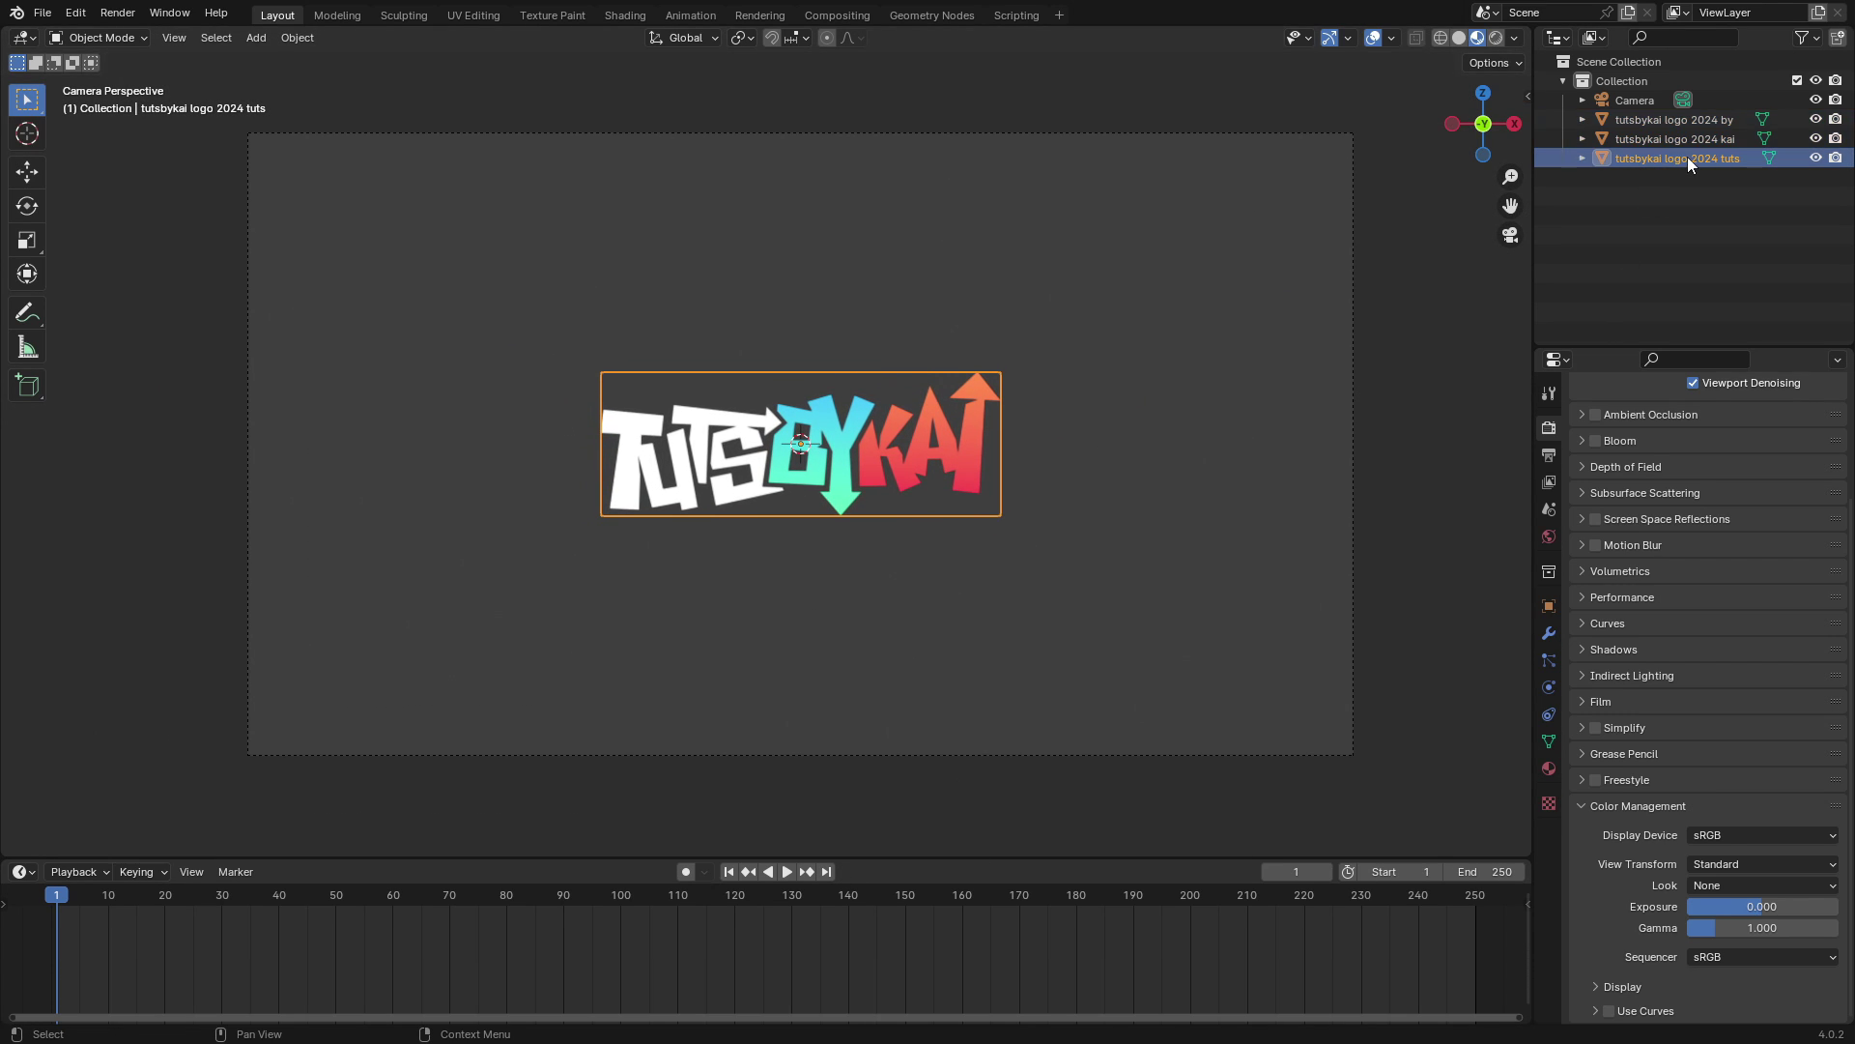
key(g)
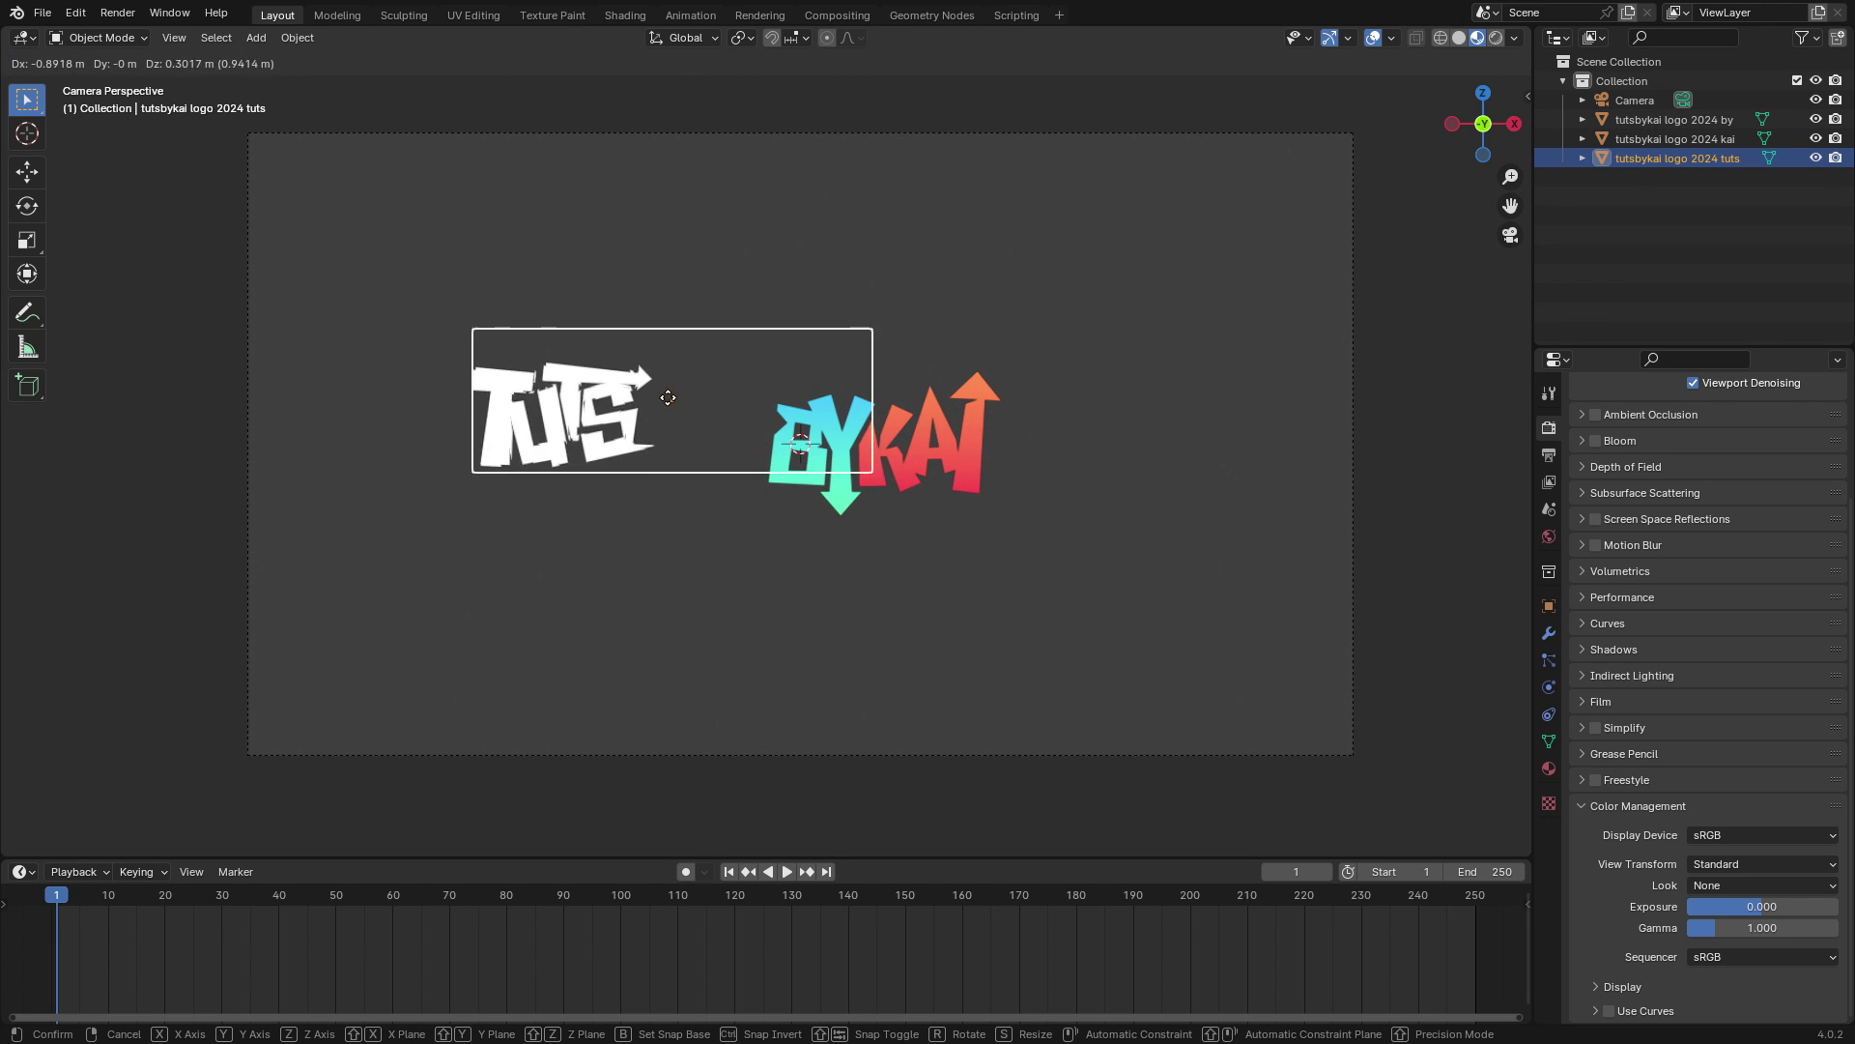
key(Escape)
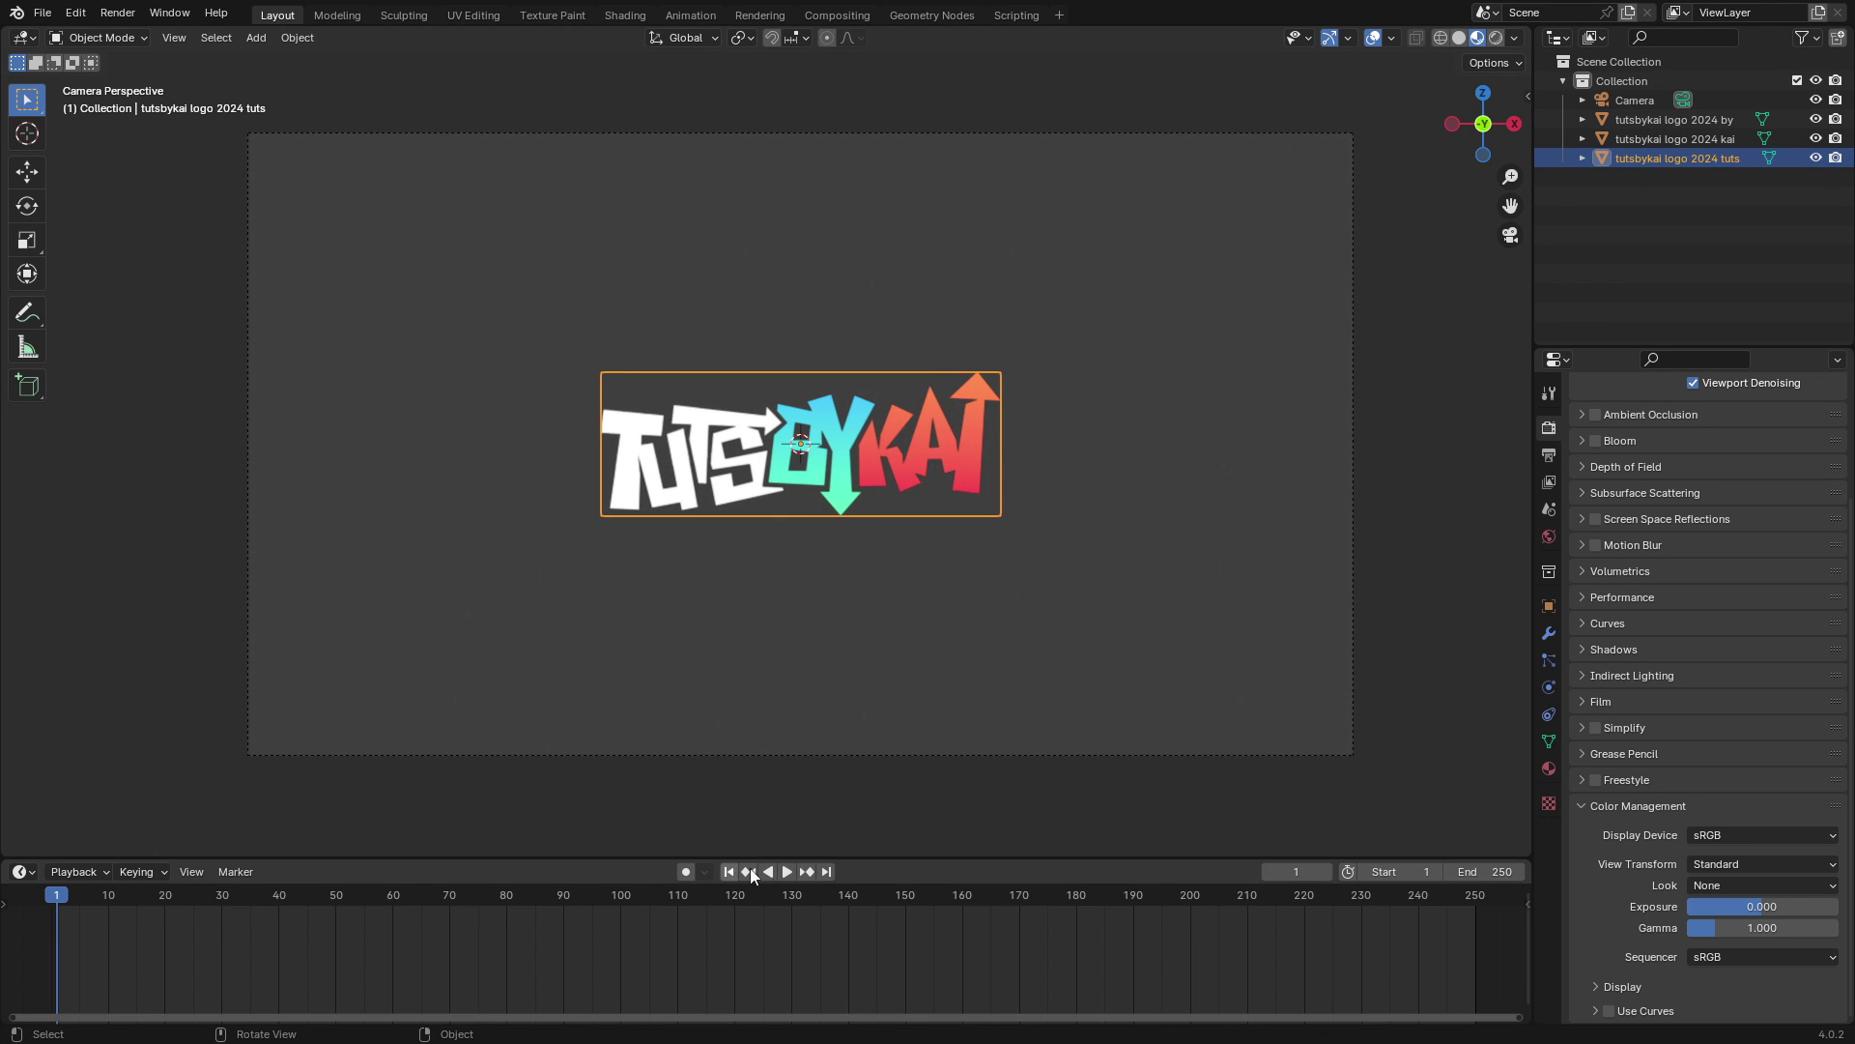
key(space)
drag(135, 894, 164, 891)
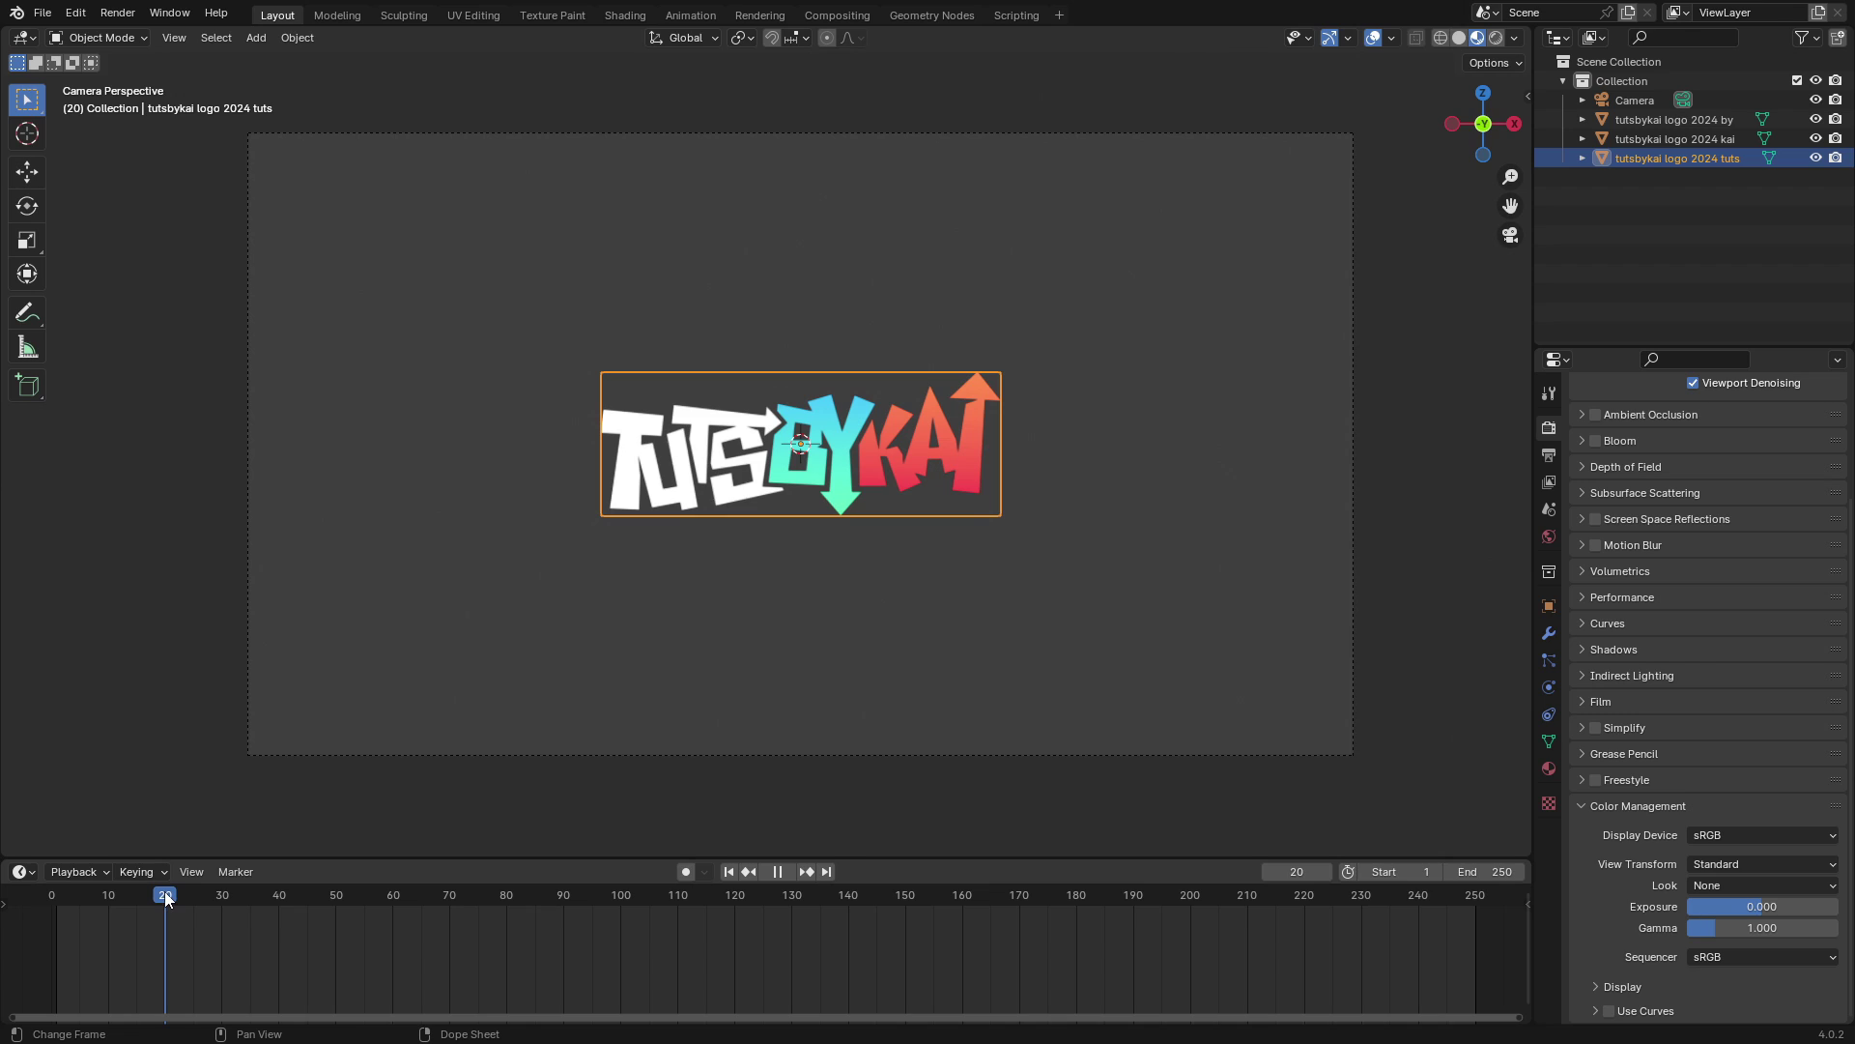
key(space)
key(i)
click(838, 312)
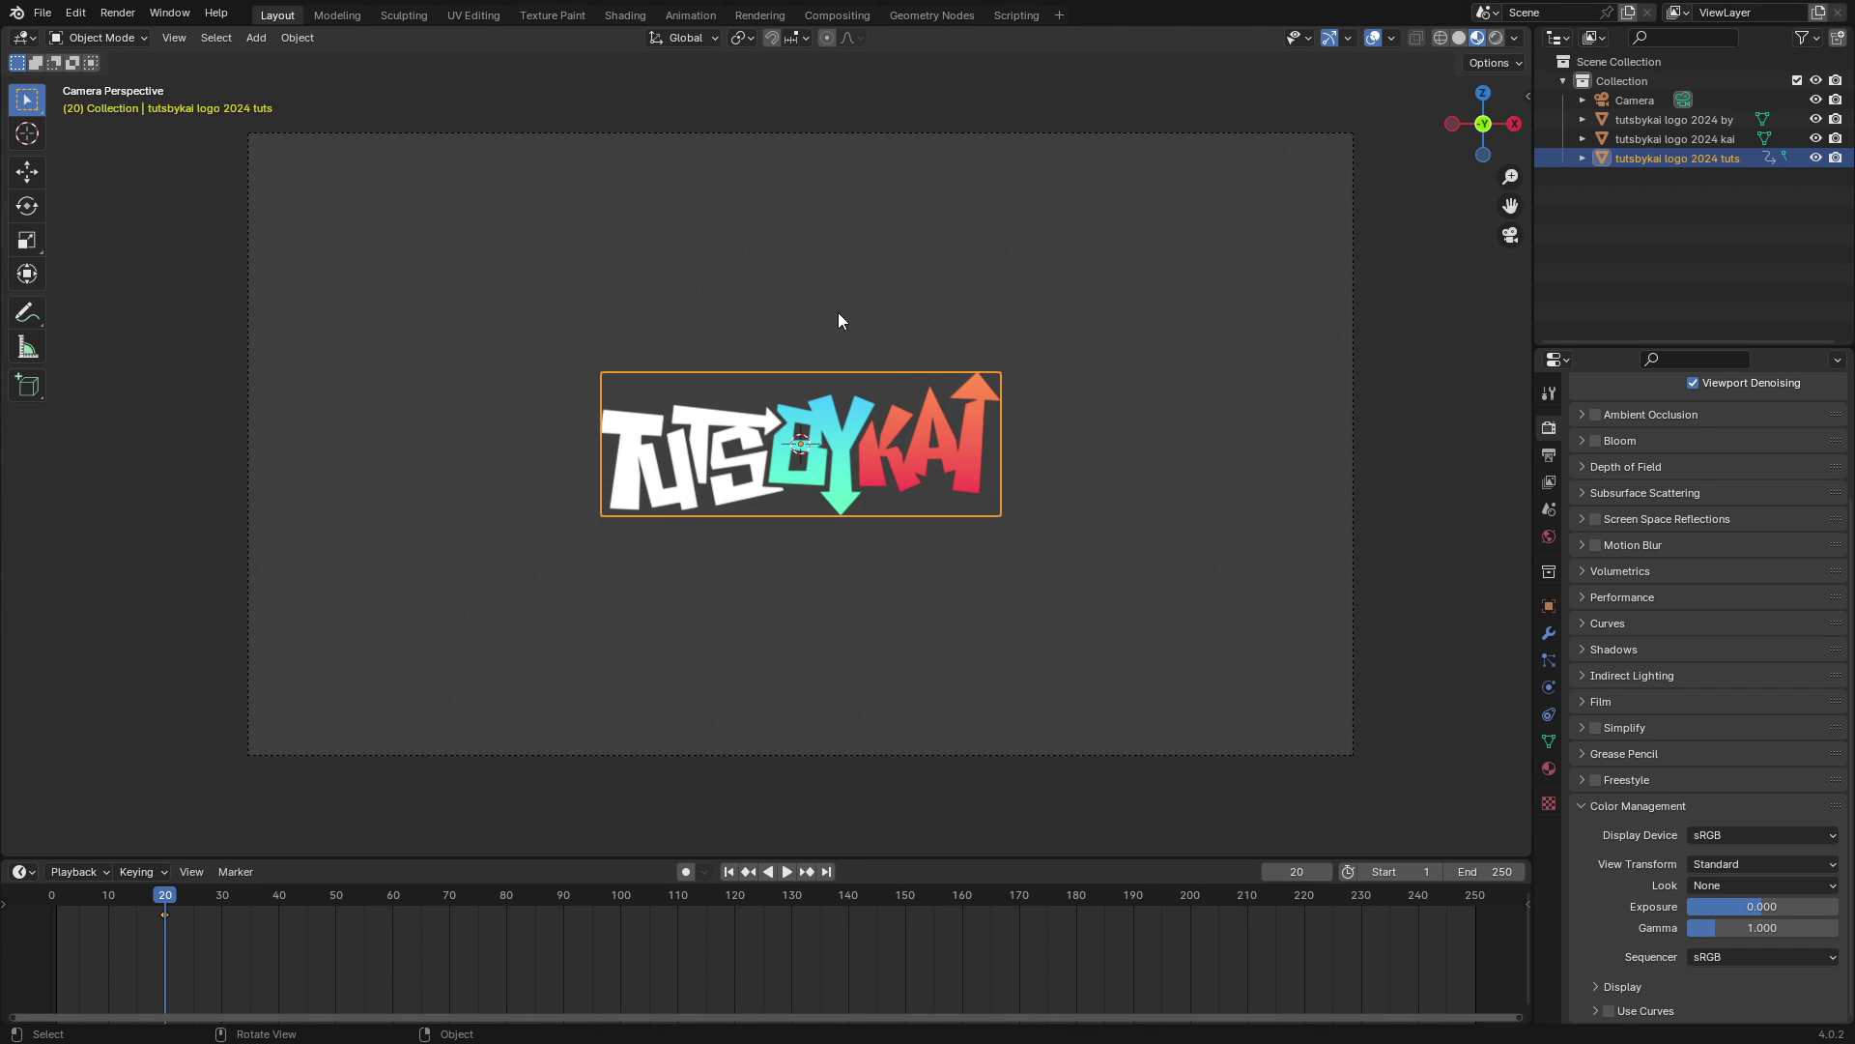
Step: At frame 1, move TUTS 3.815 m left along X off-camera and key its location
click(729, 873)
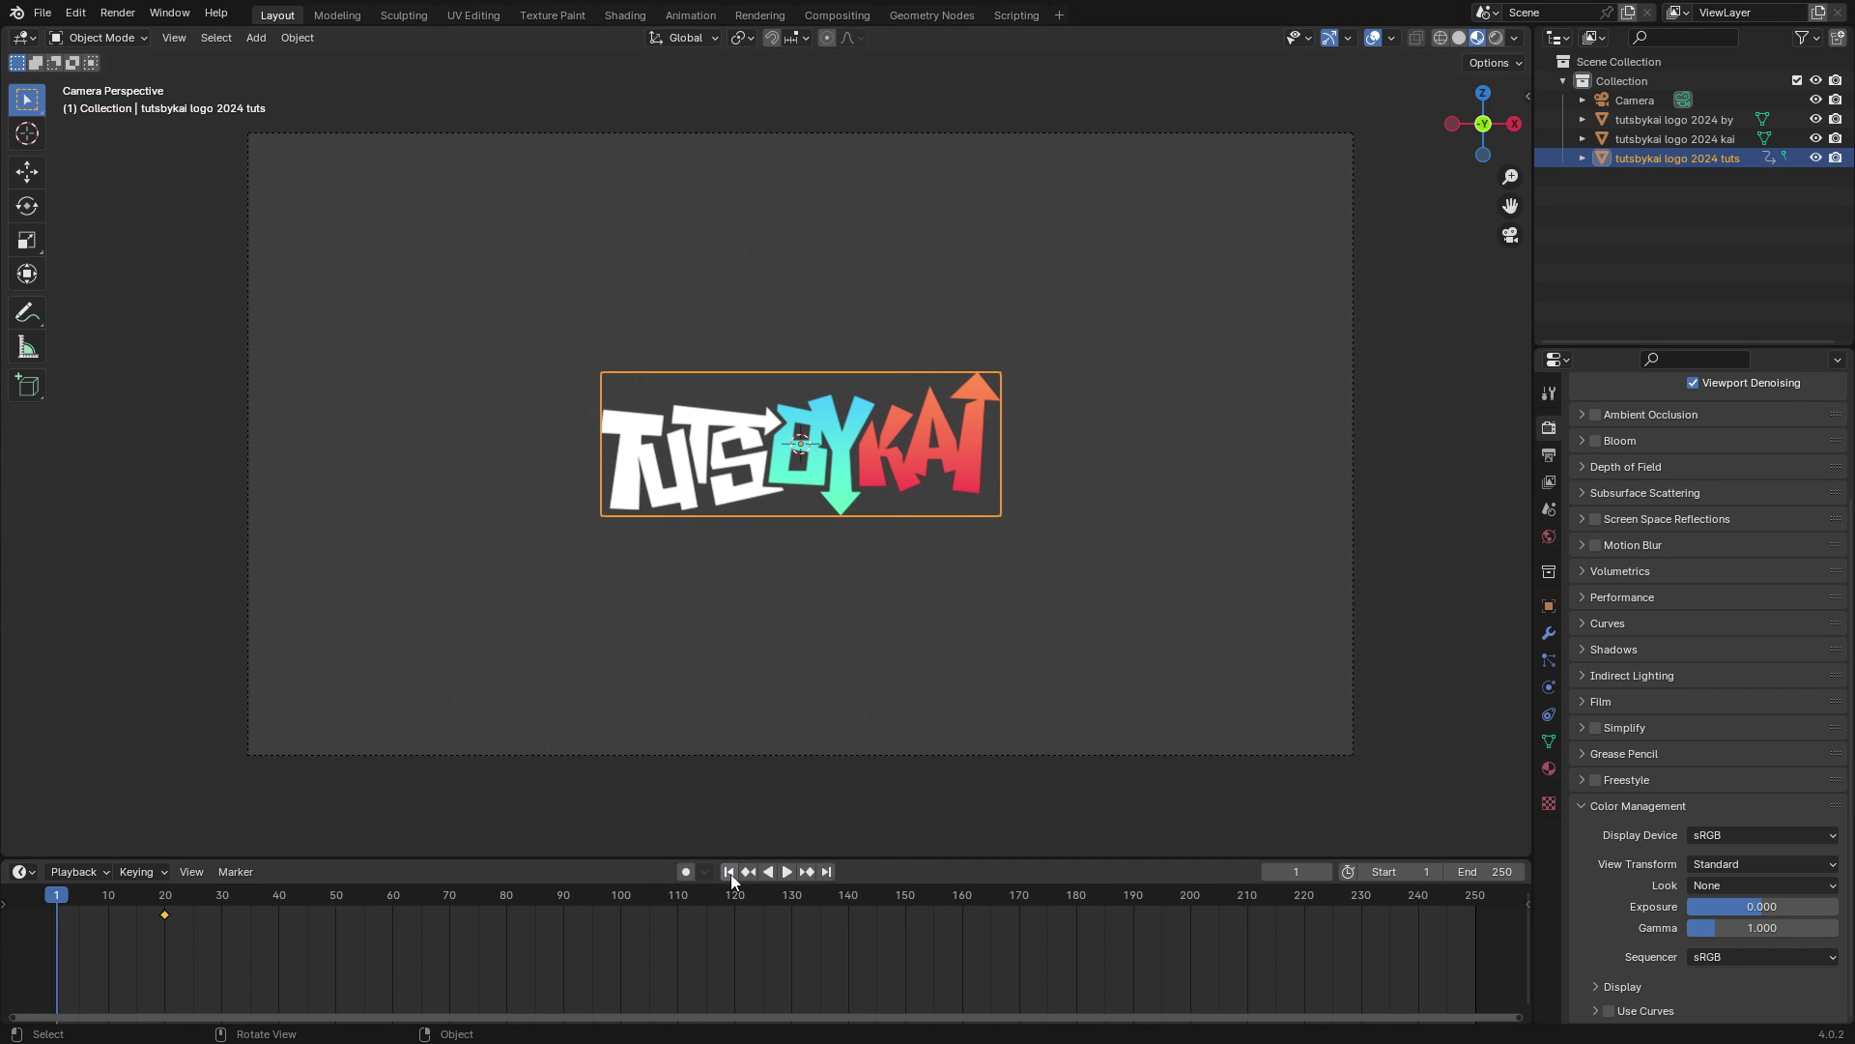
key(g)
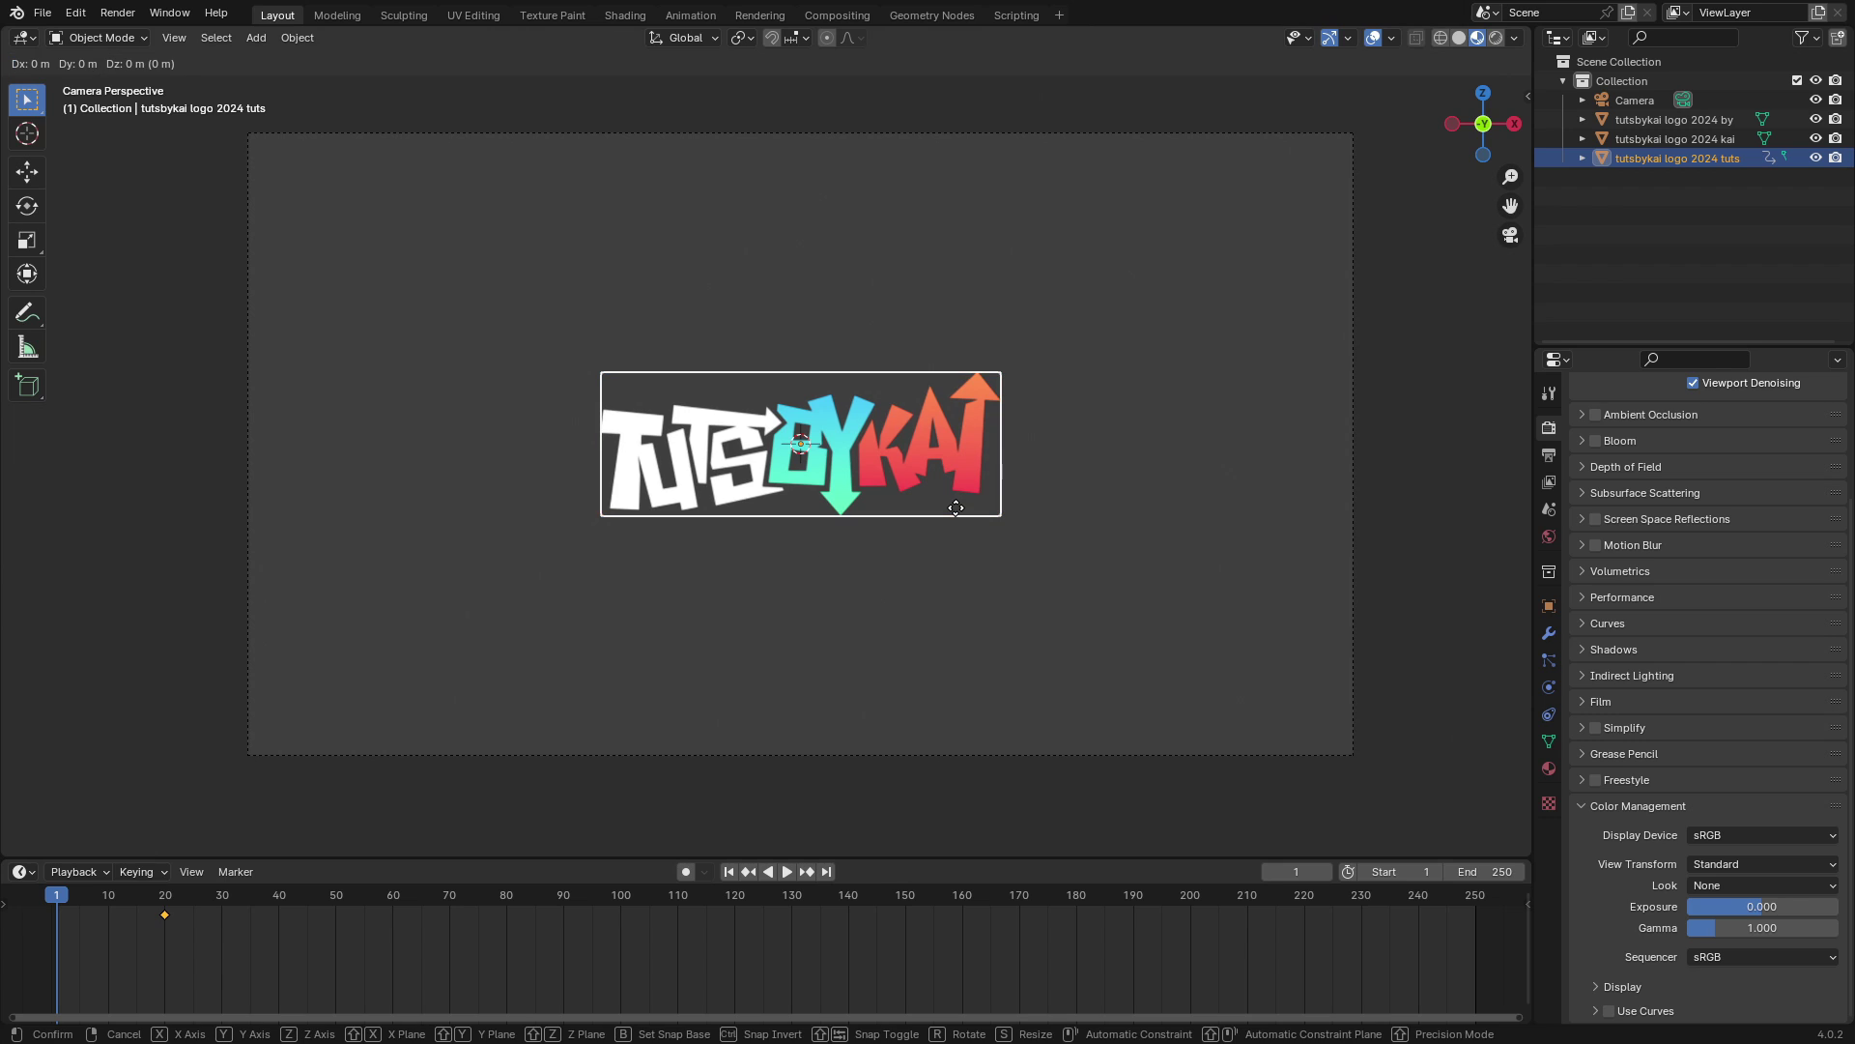
key(x)
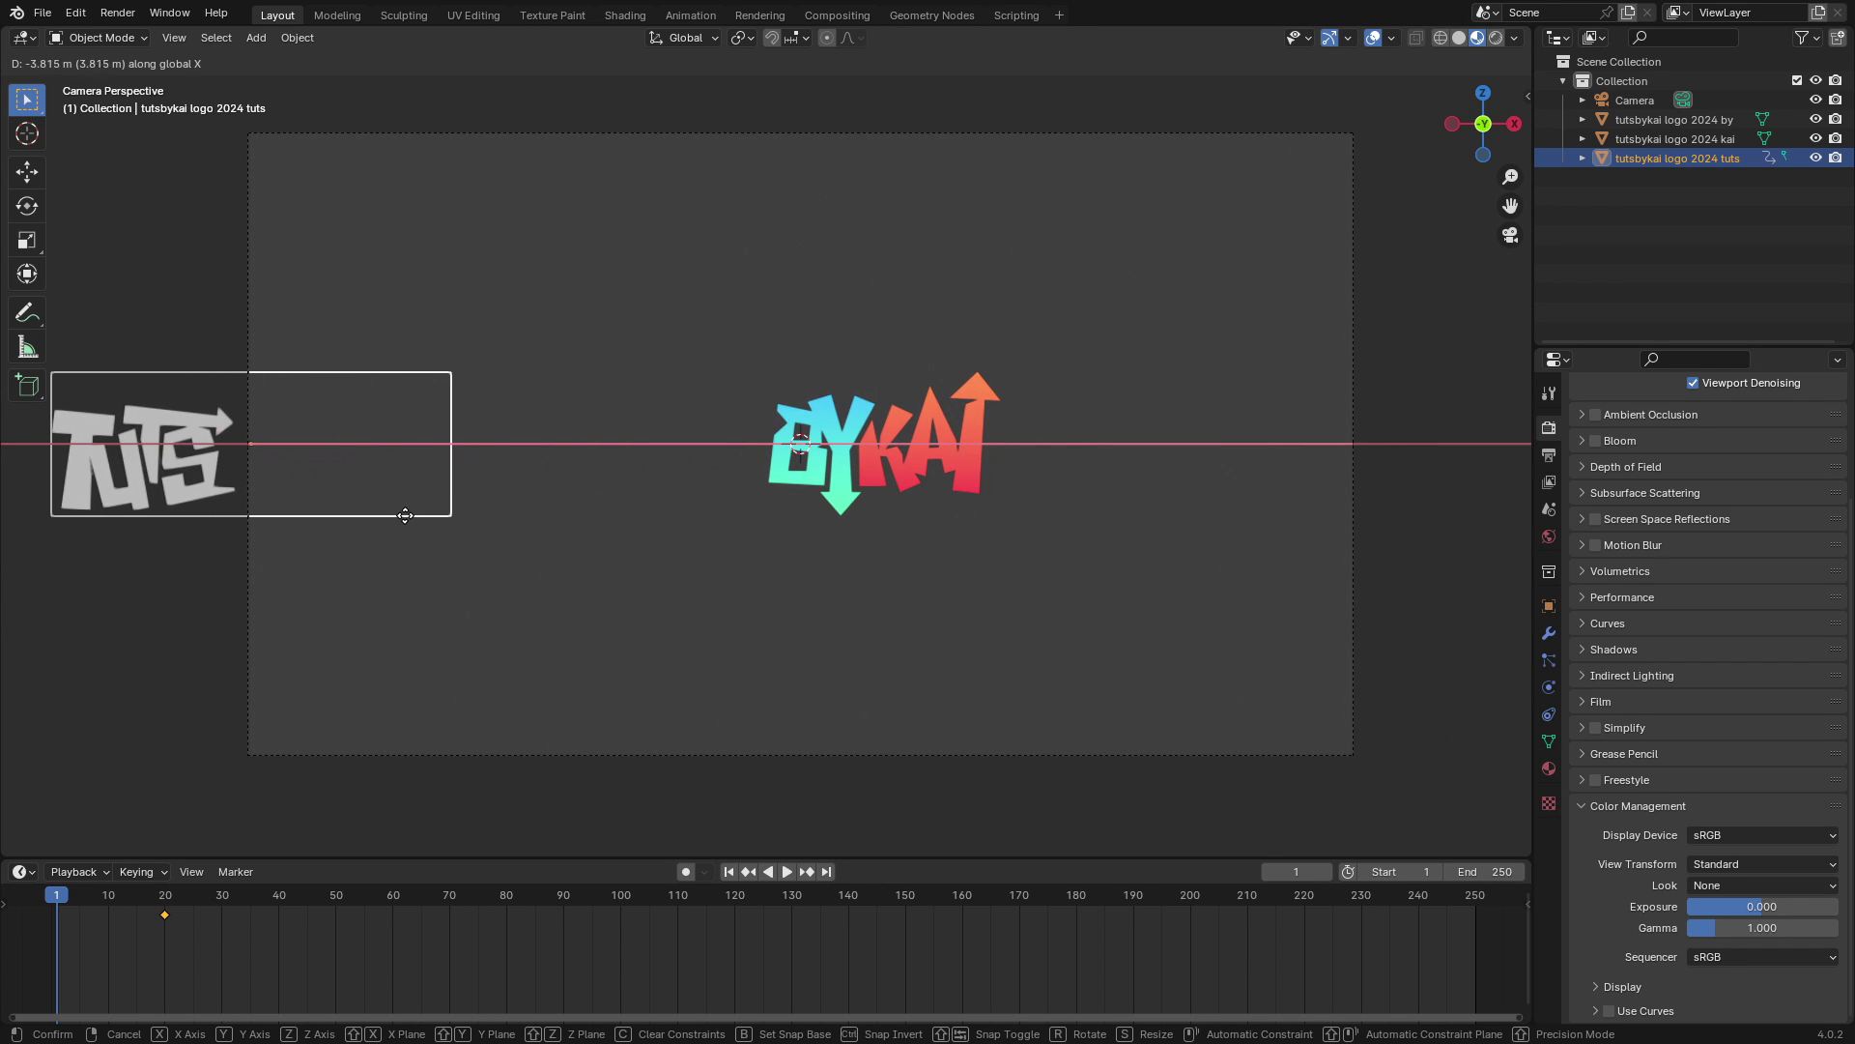
click(409, 517)
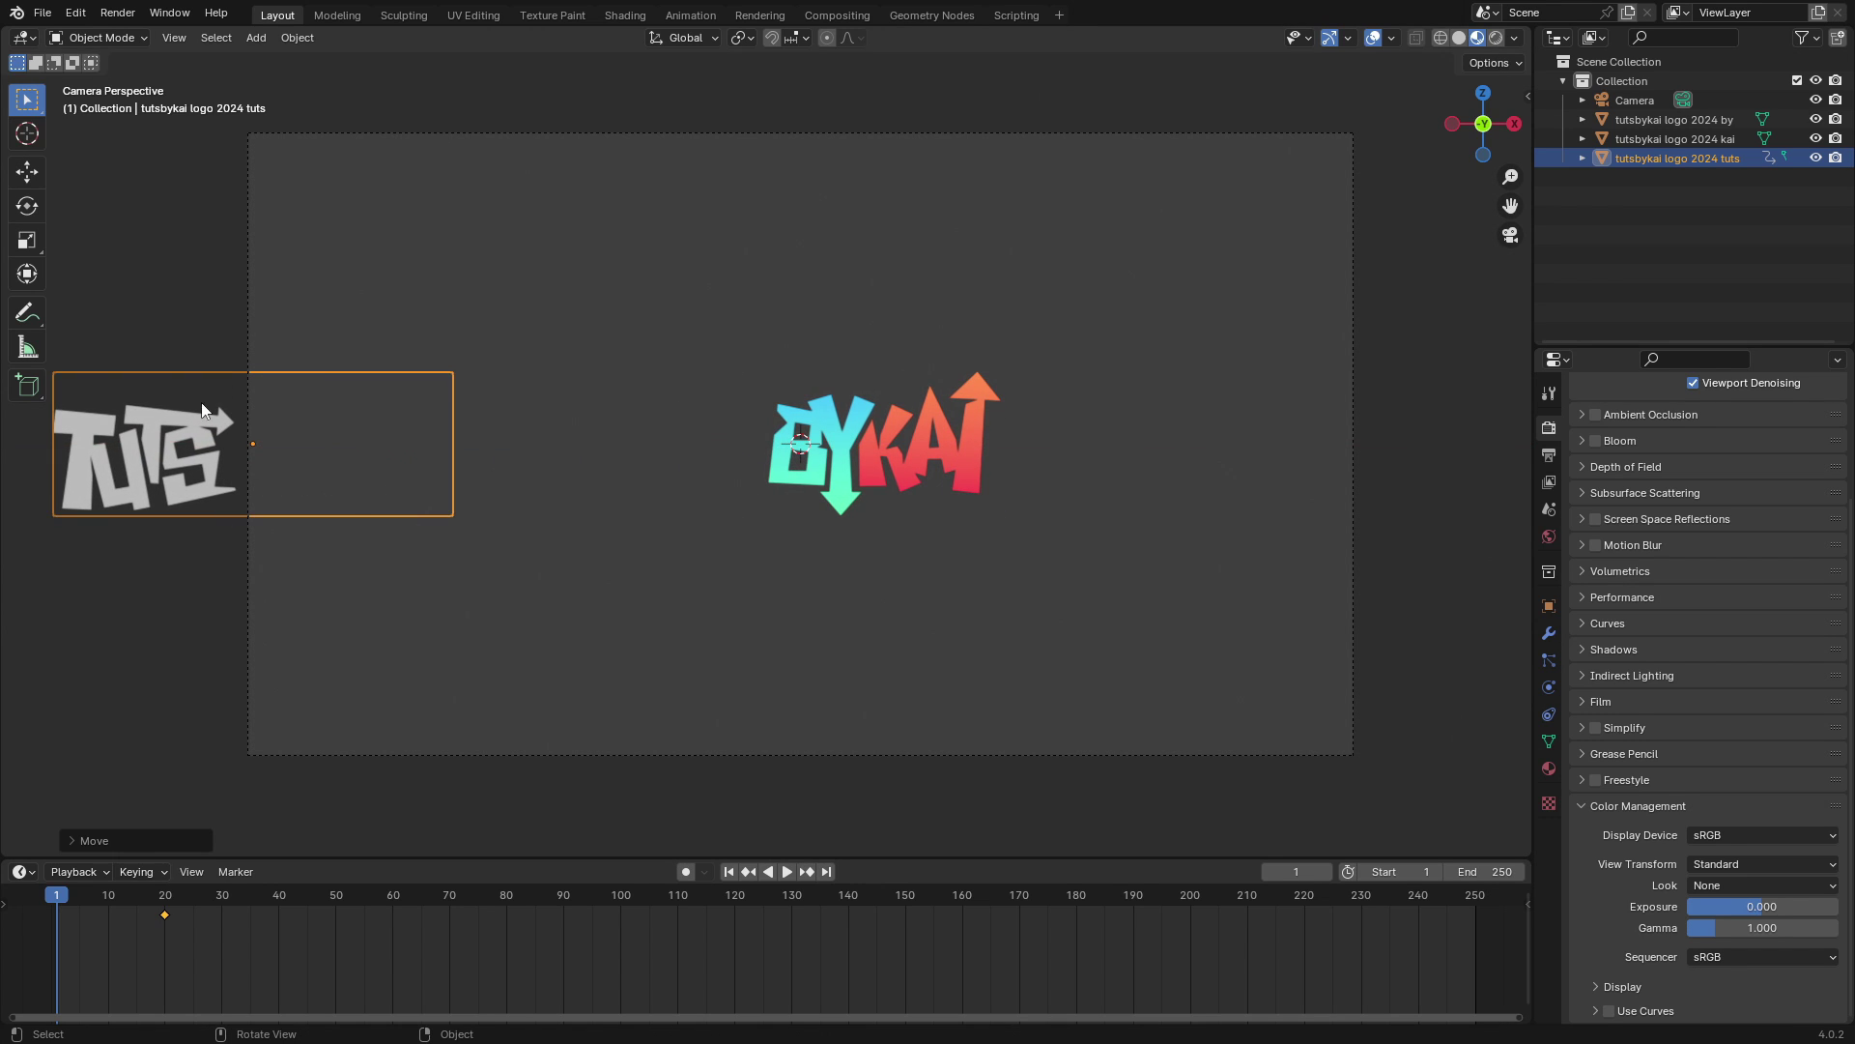
key(i)
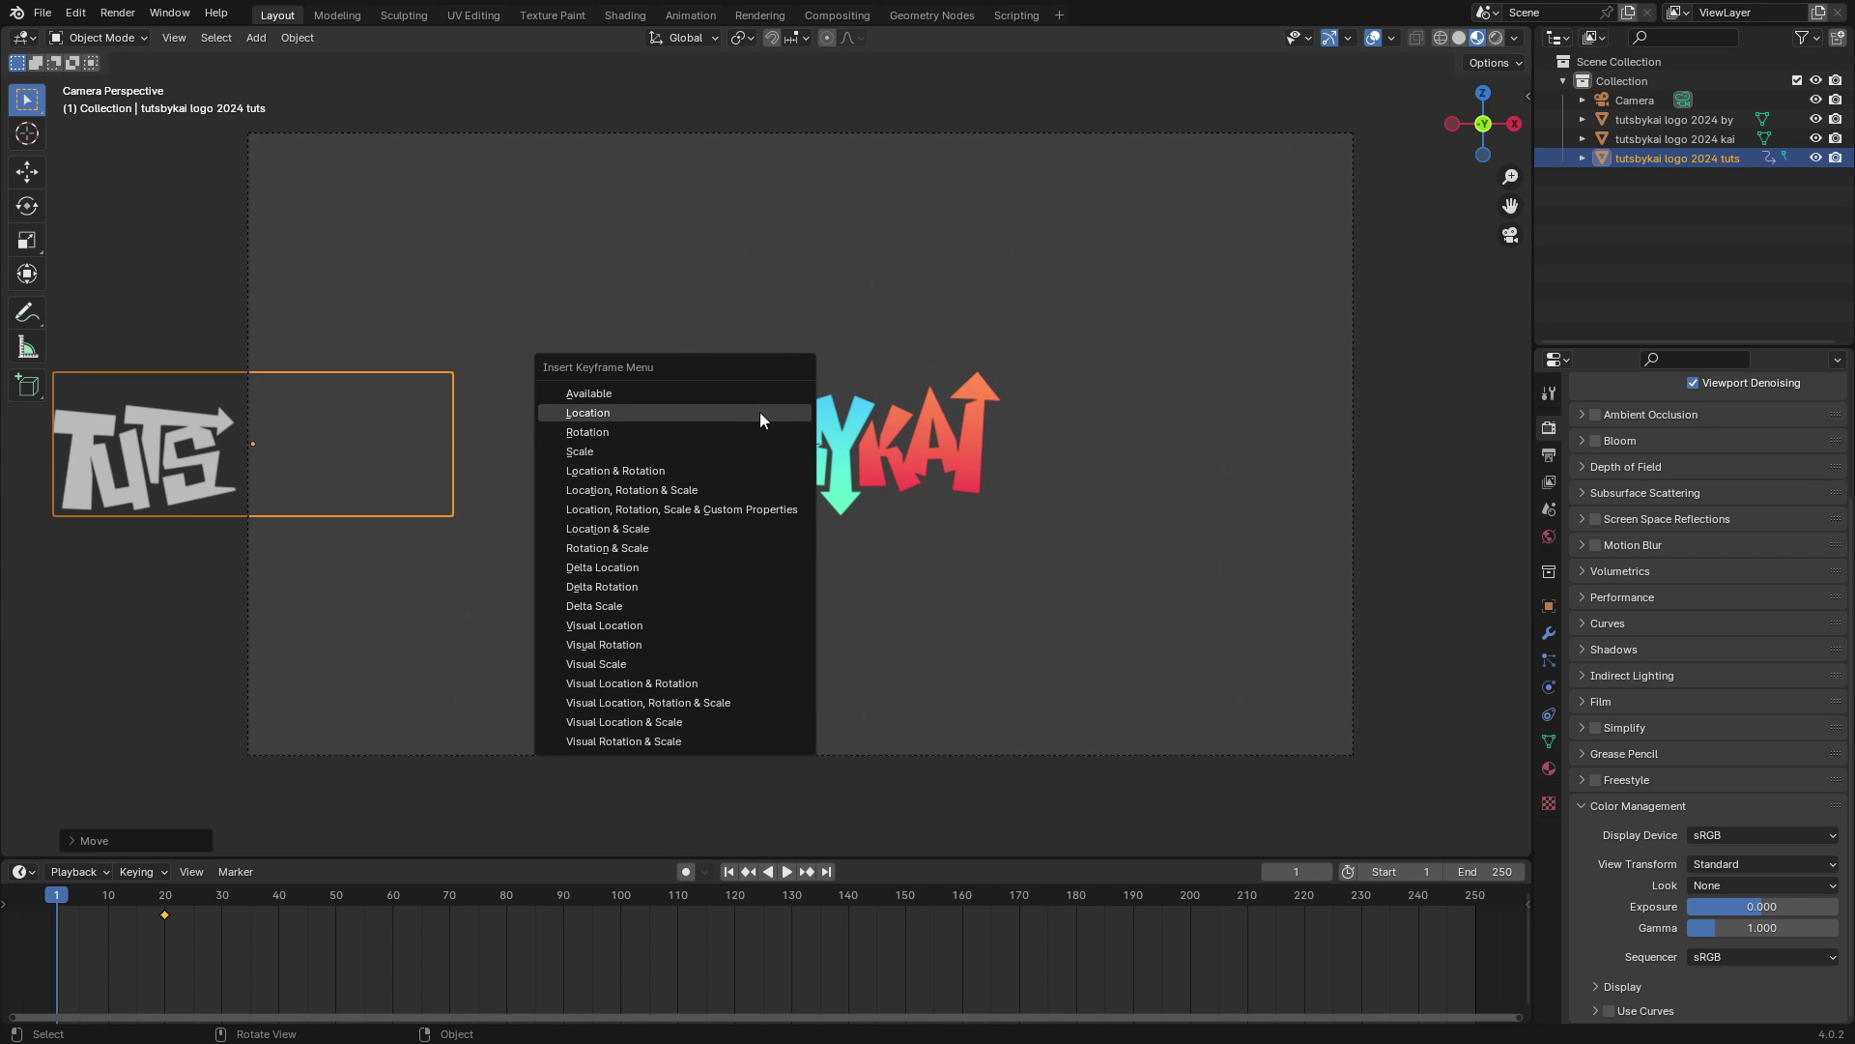
click(760, 412)
click(981, 770)
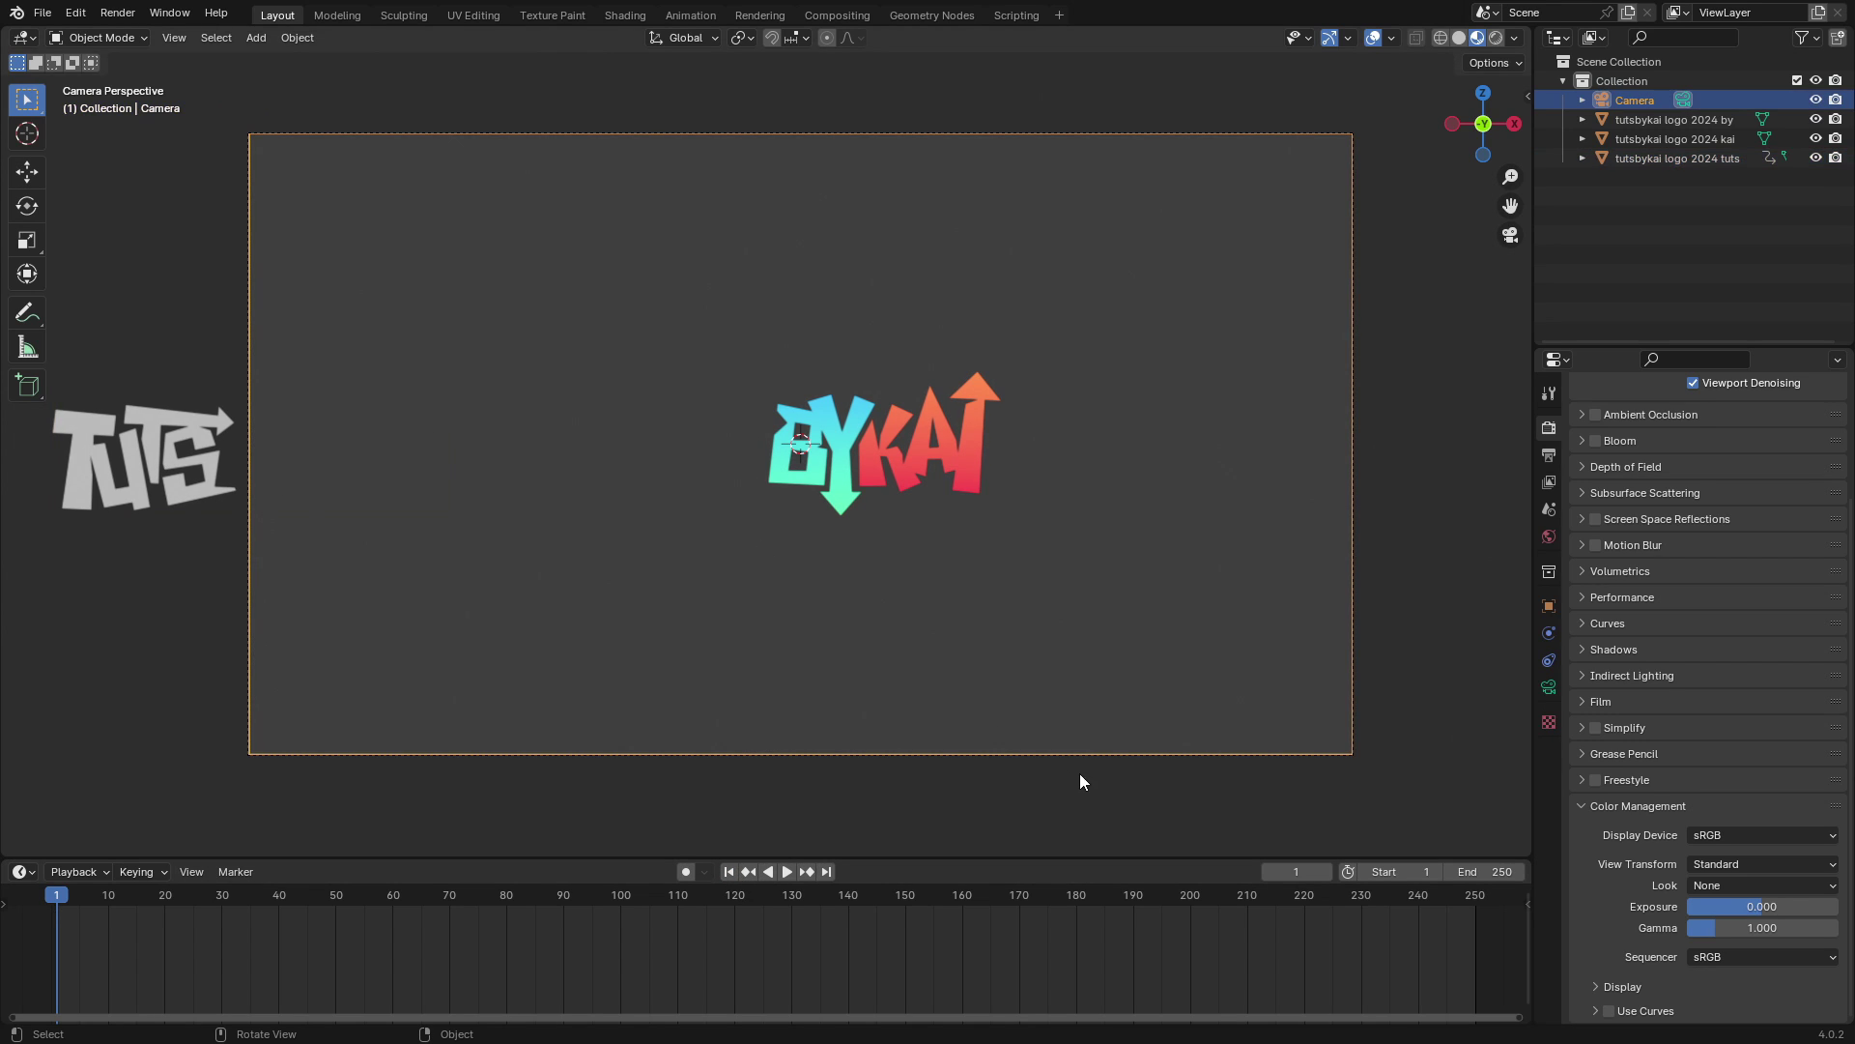
Step: Change the scene frame rate from 24 to 60 fps in Output Properties
key(space)
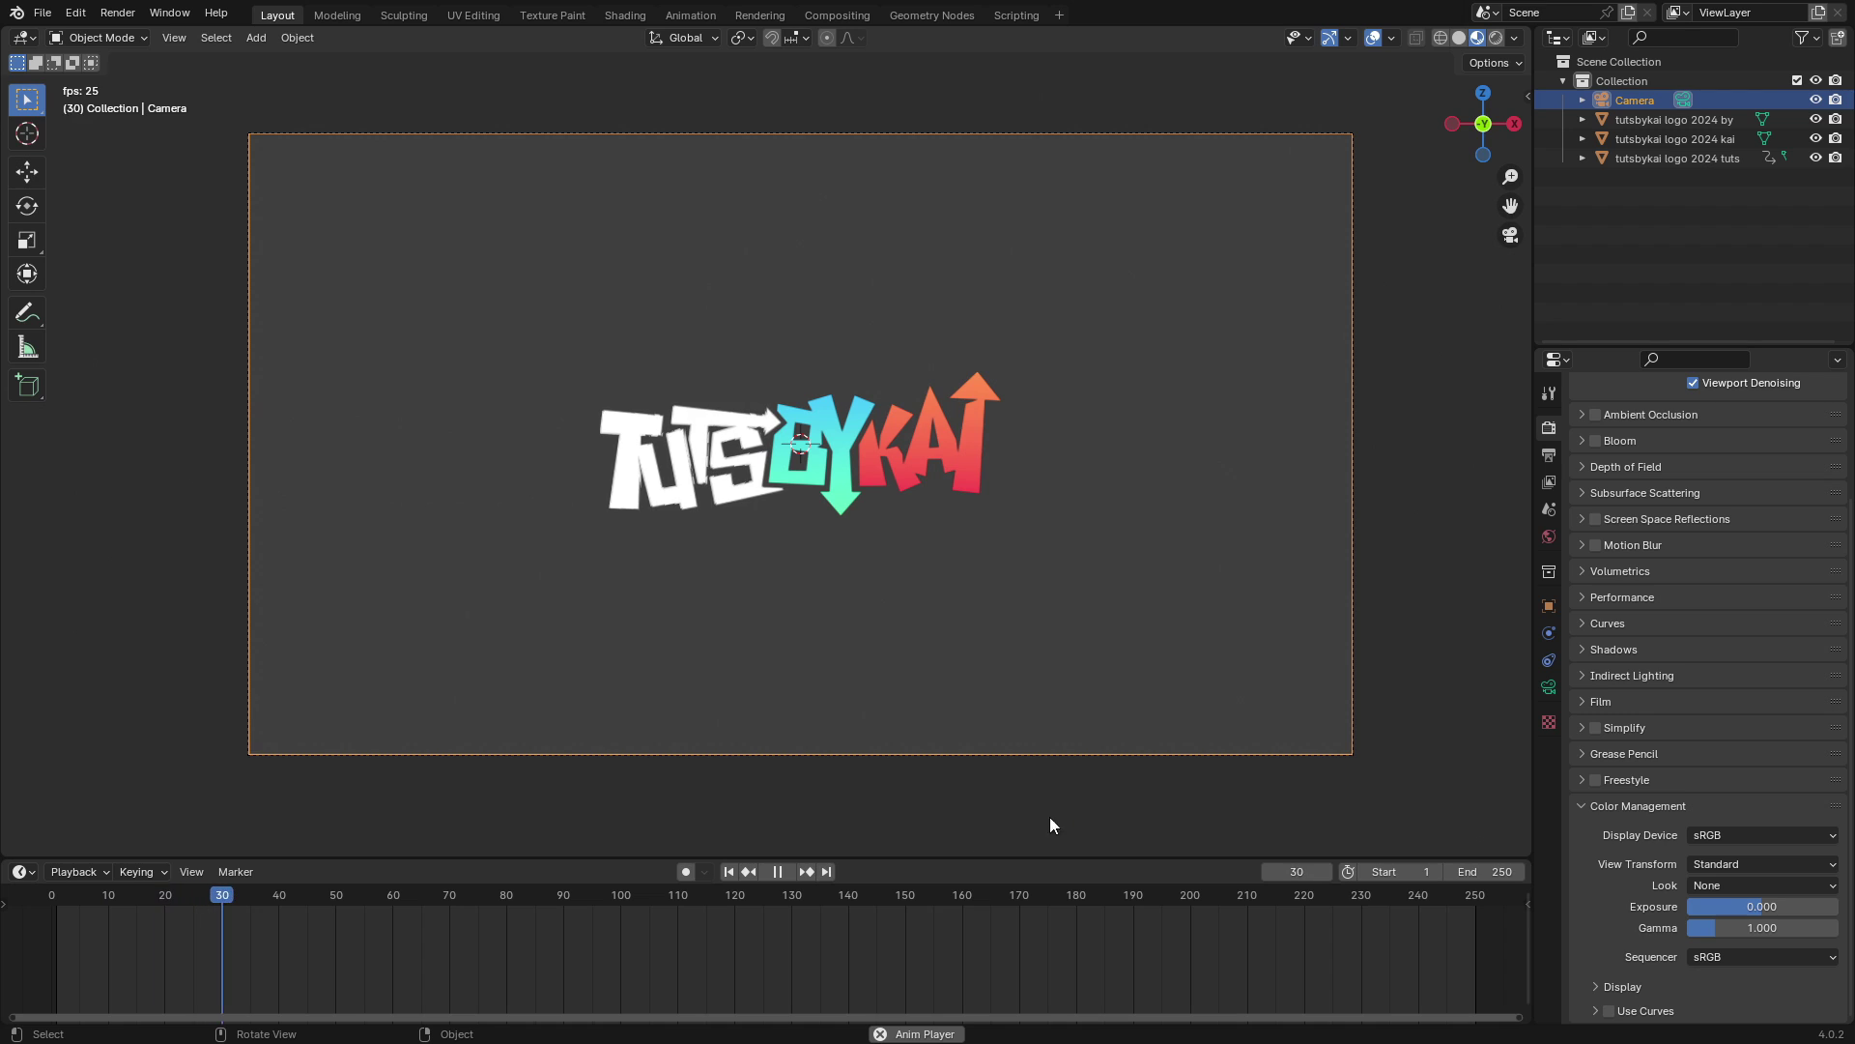
scroll(1595, 495, up, 4)
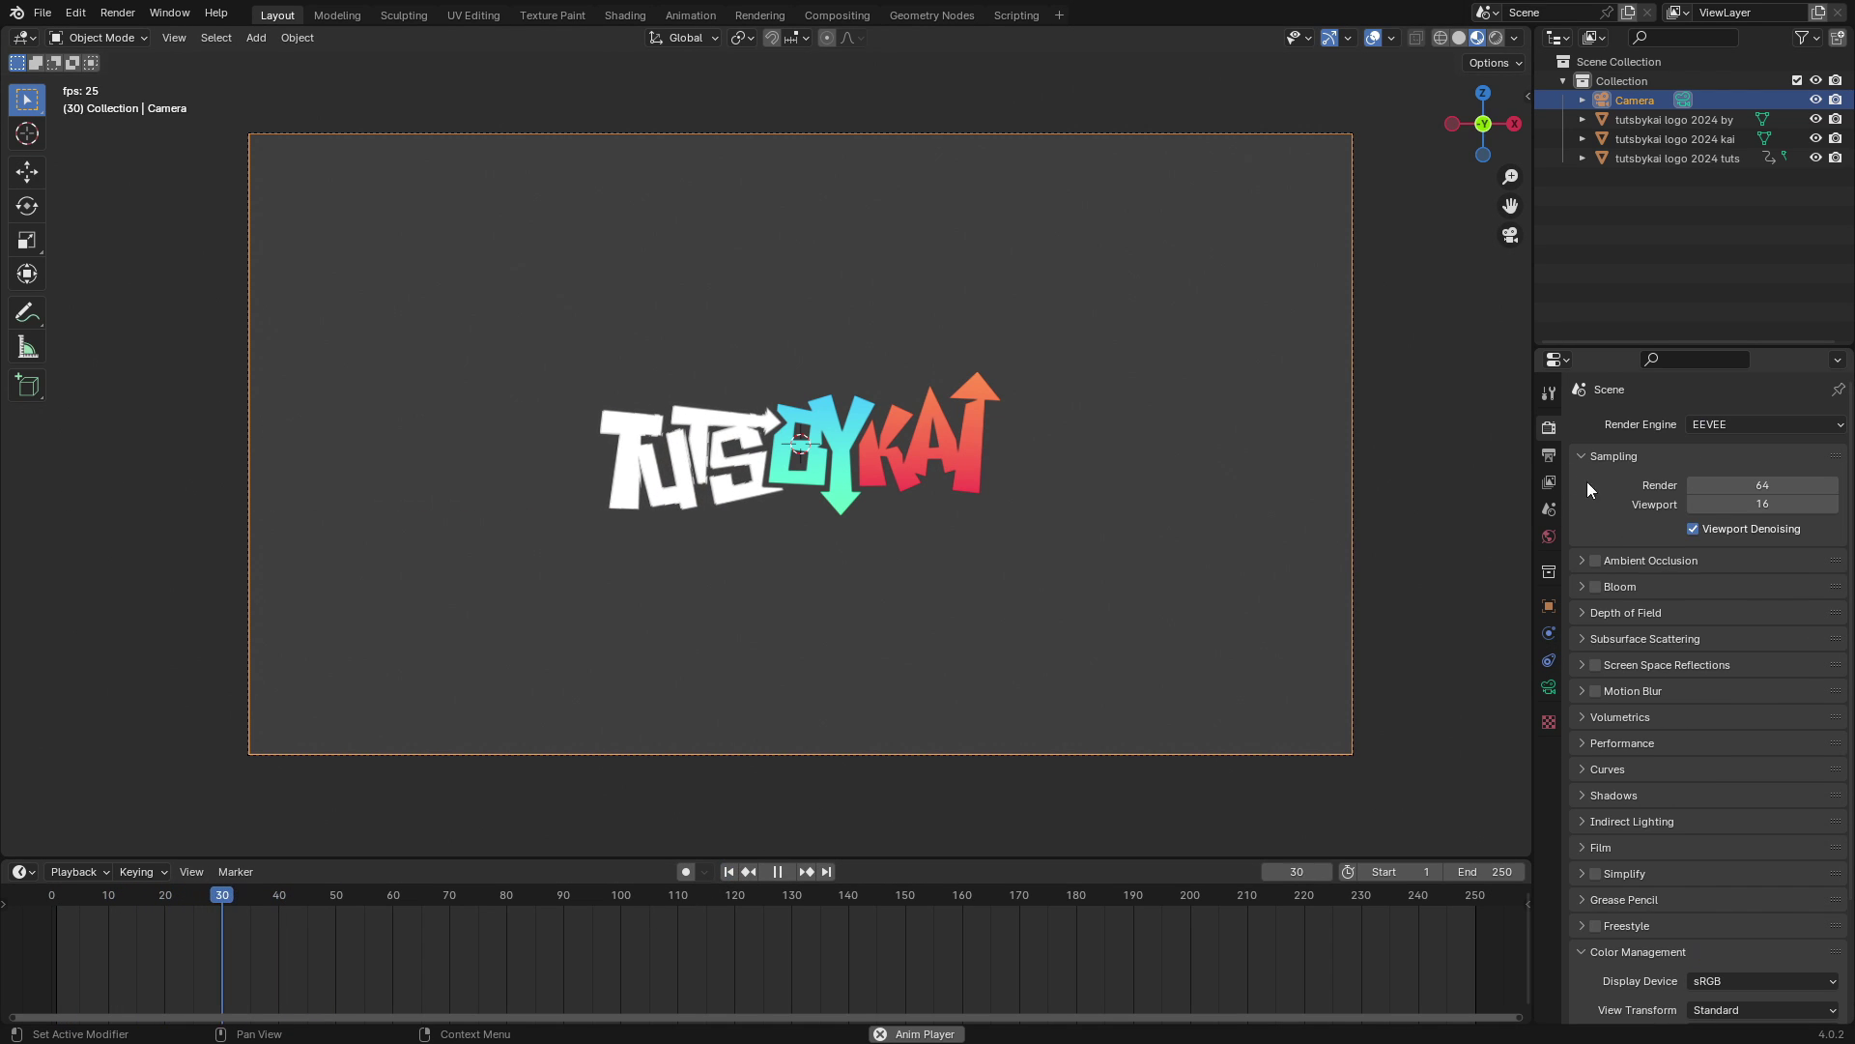
click(1549, 454)
key(space)
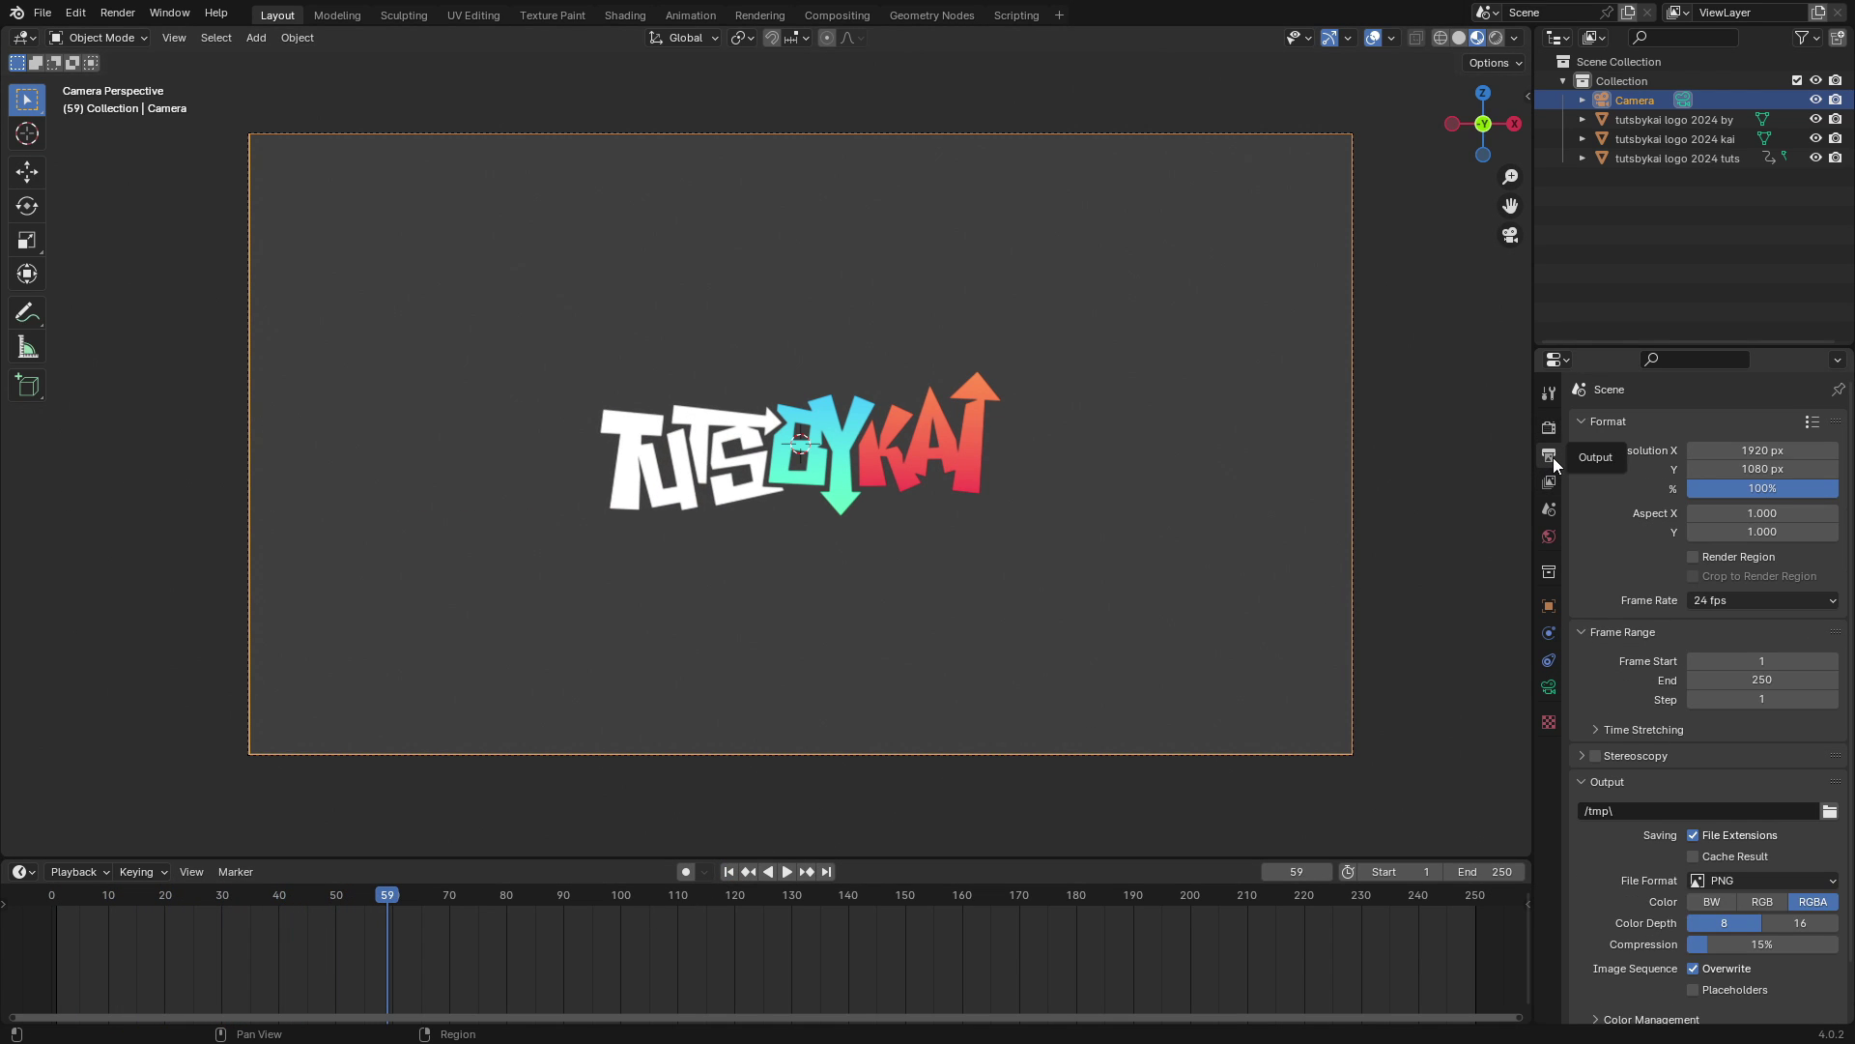
click(1761, 601)
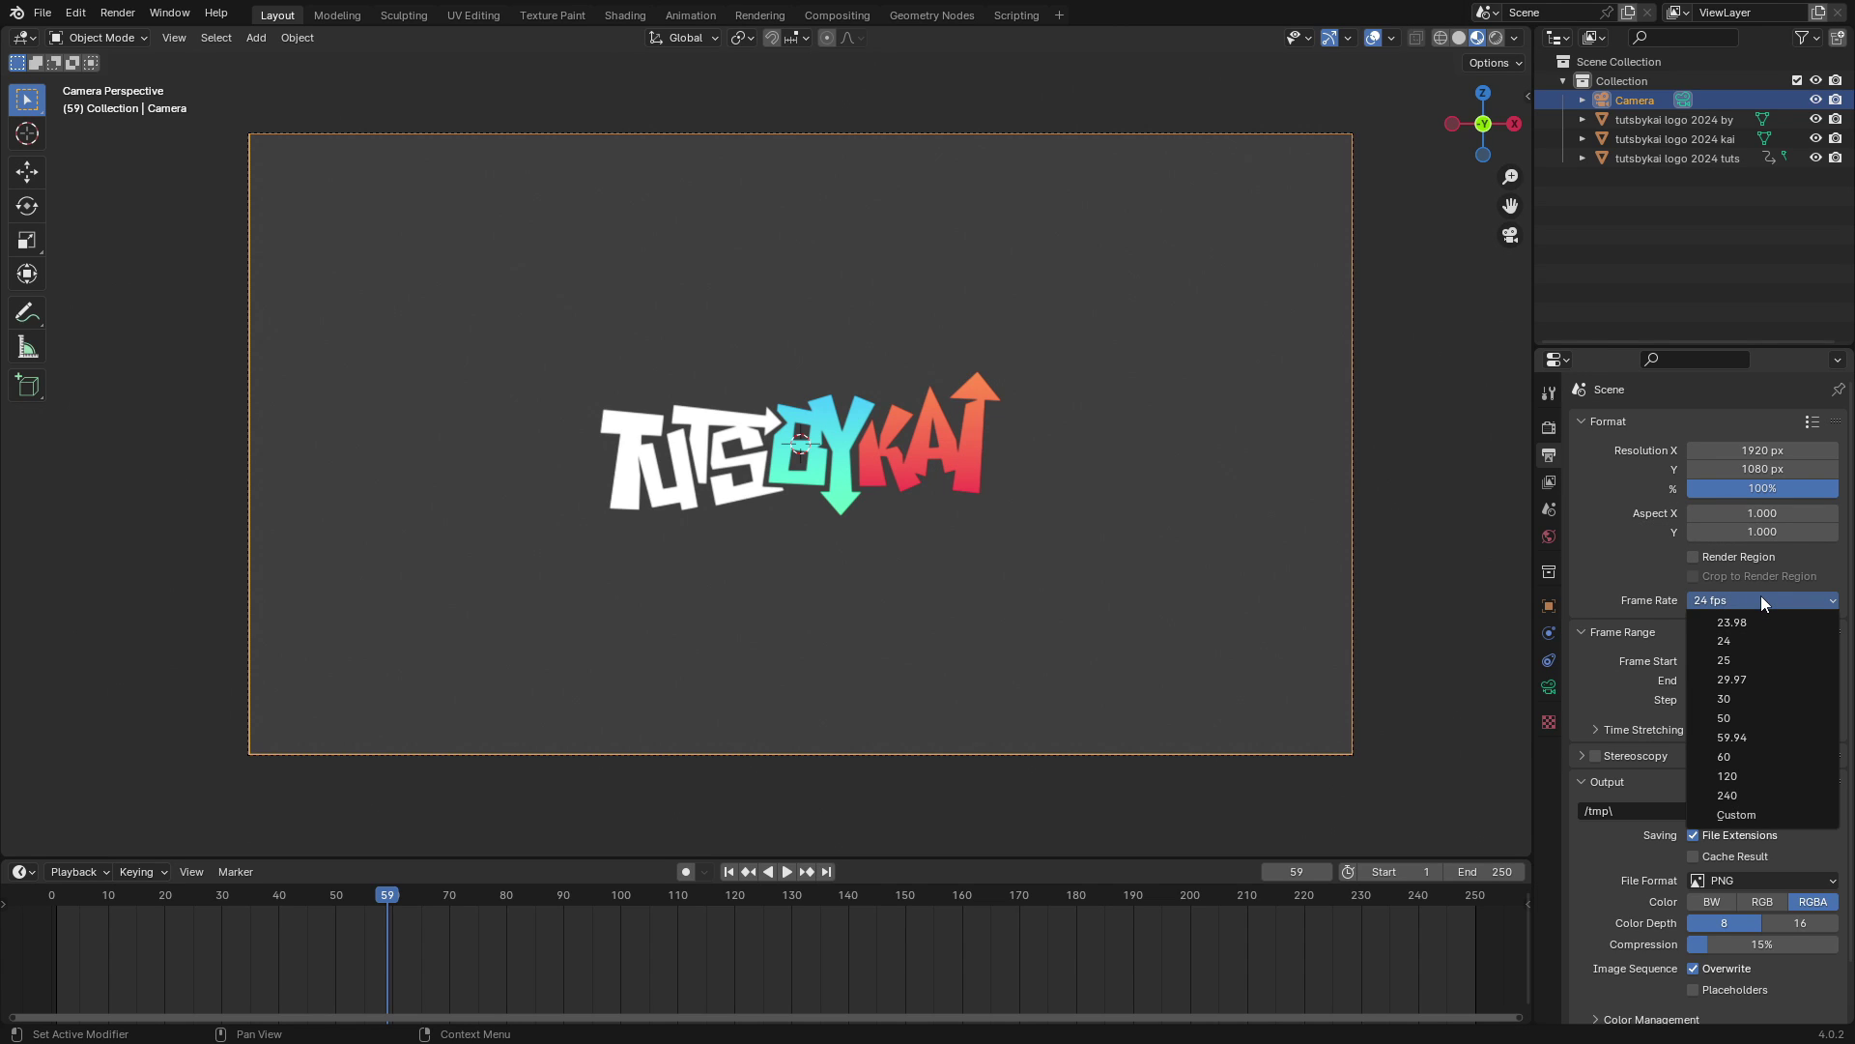
click(1770, 757)
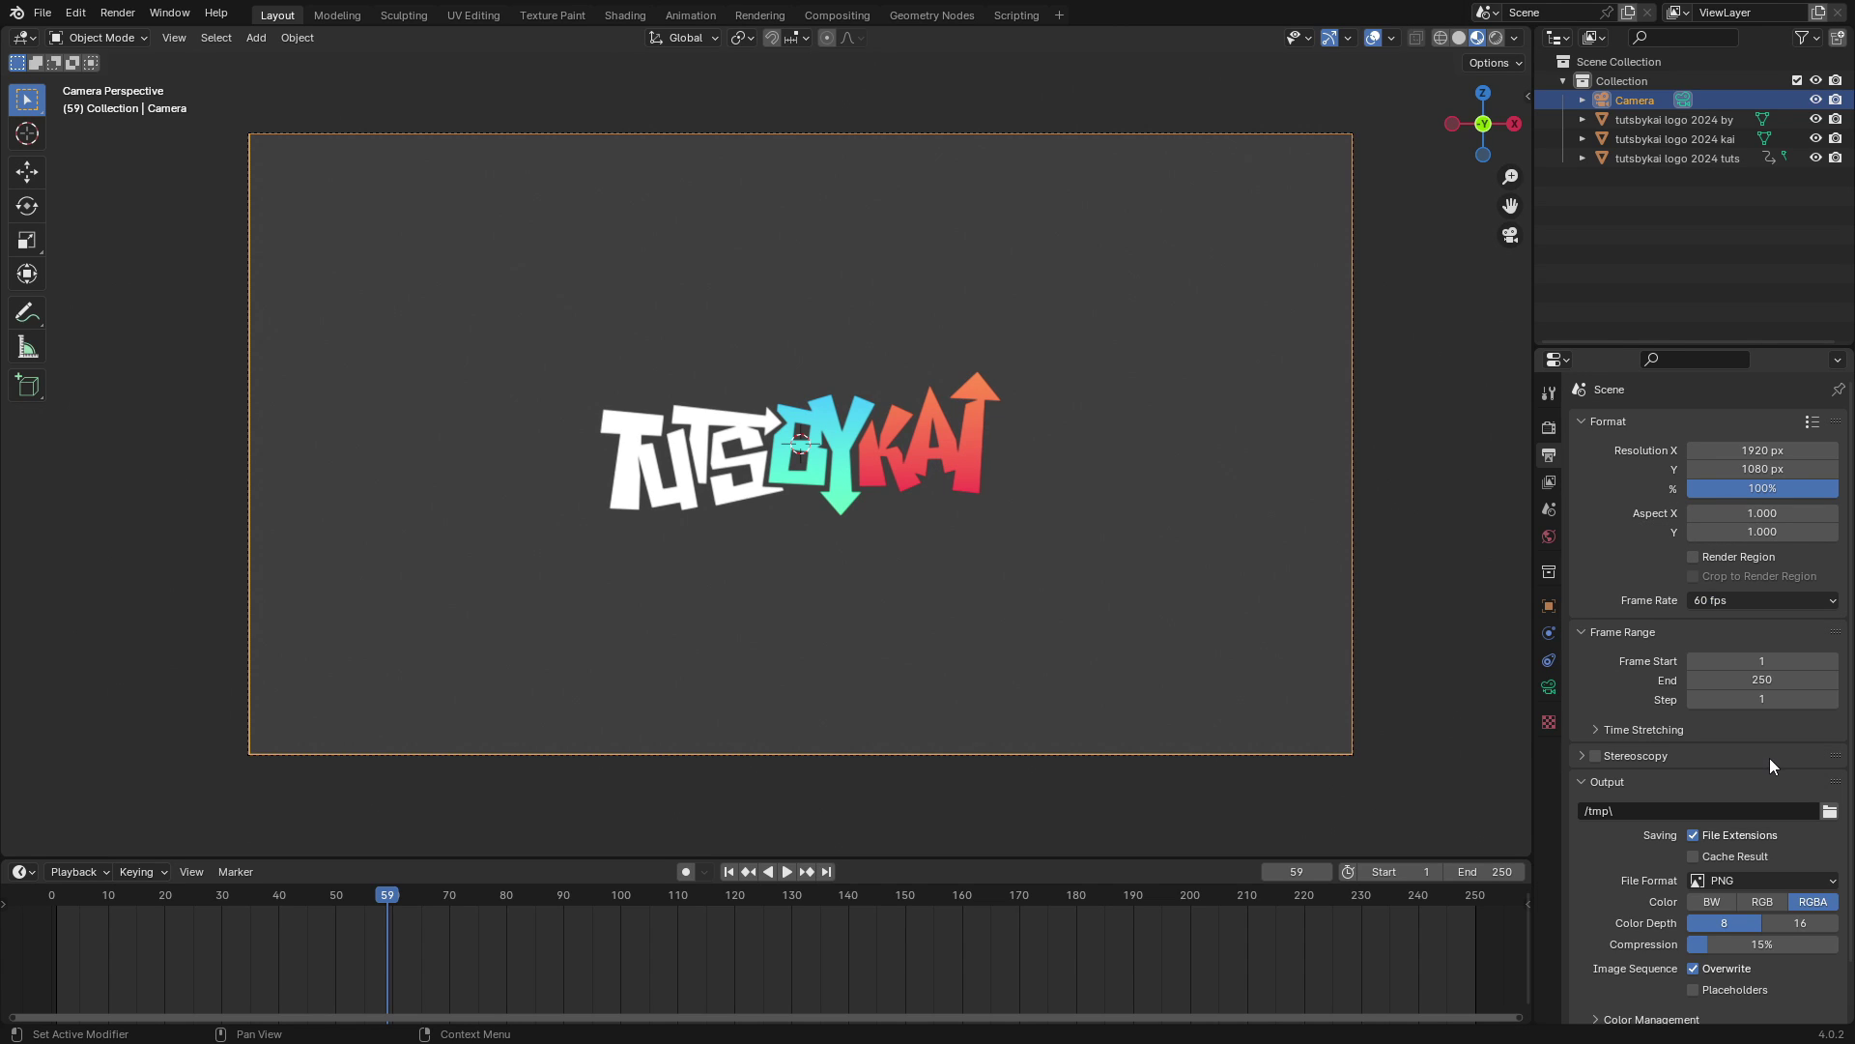
Step: Replay the animation from frame 1 to watch TUTS slide in from the left
click(728, 872)
key(space)
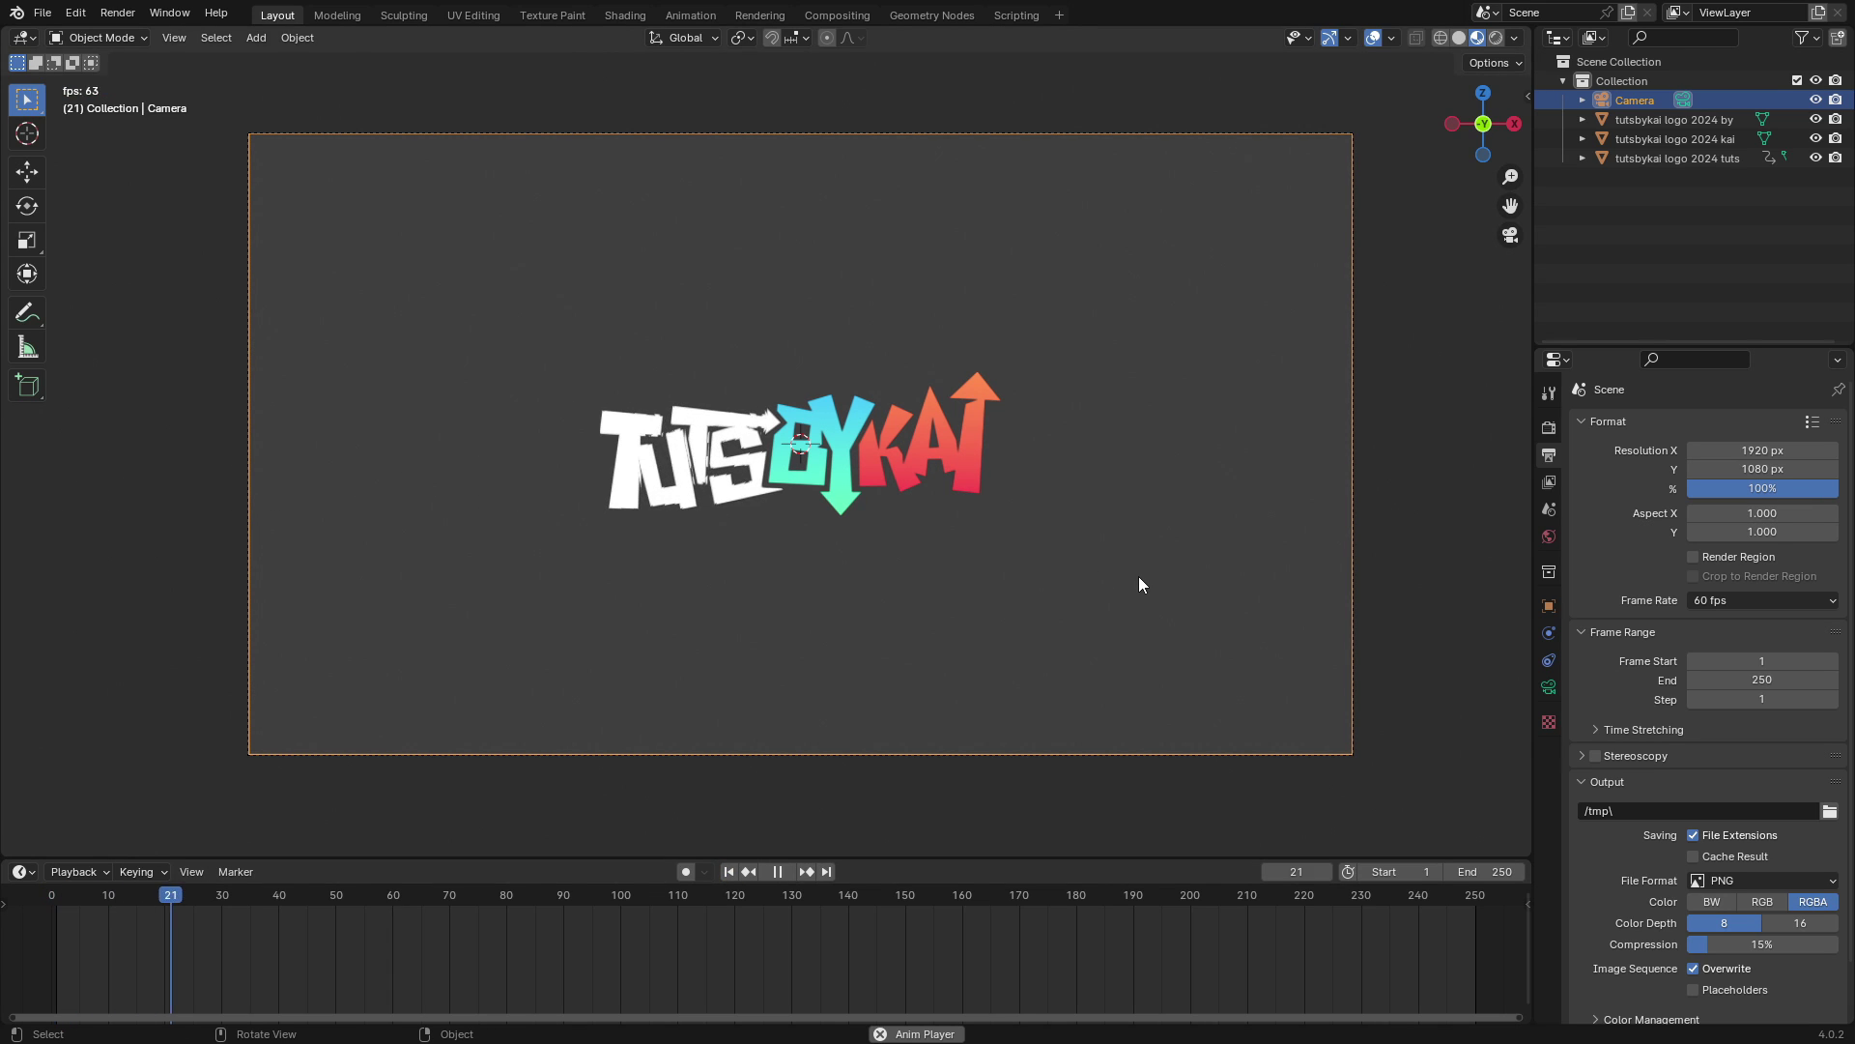
click(729, 871)
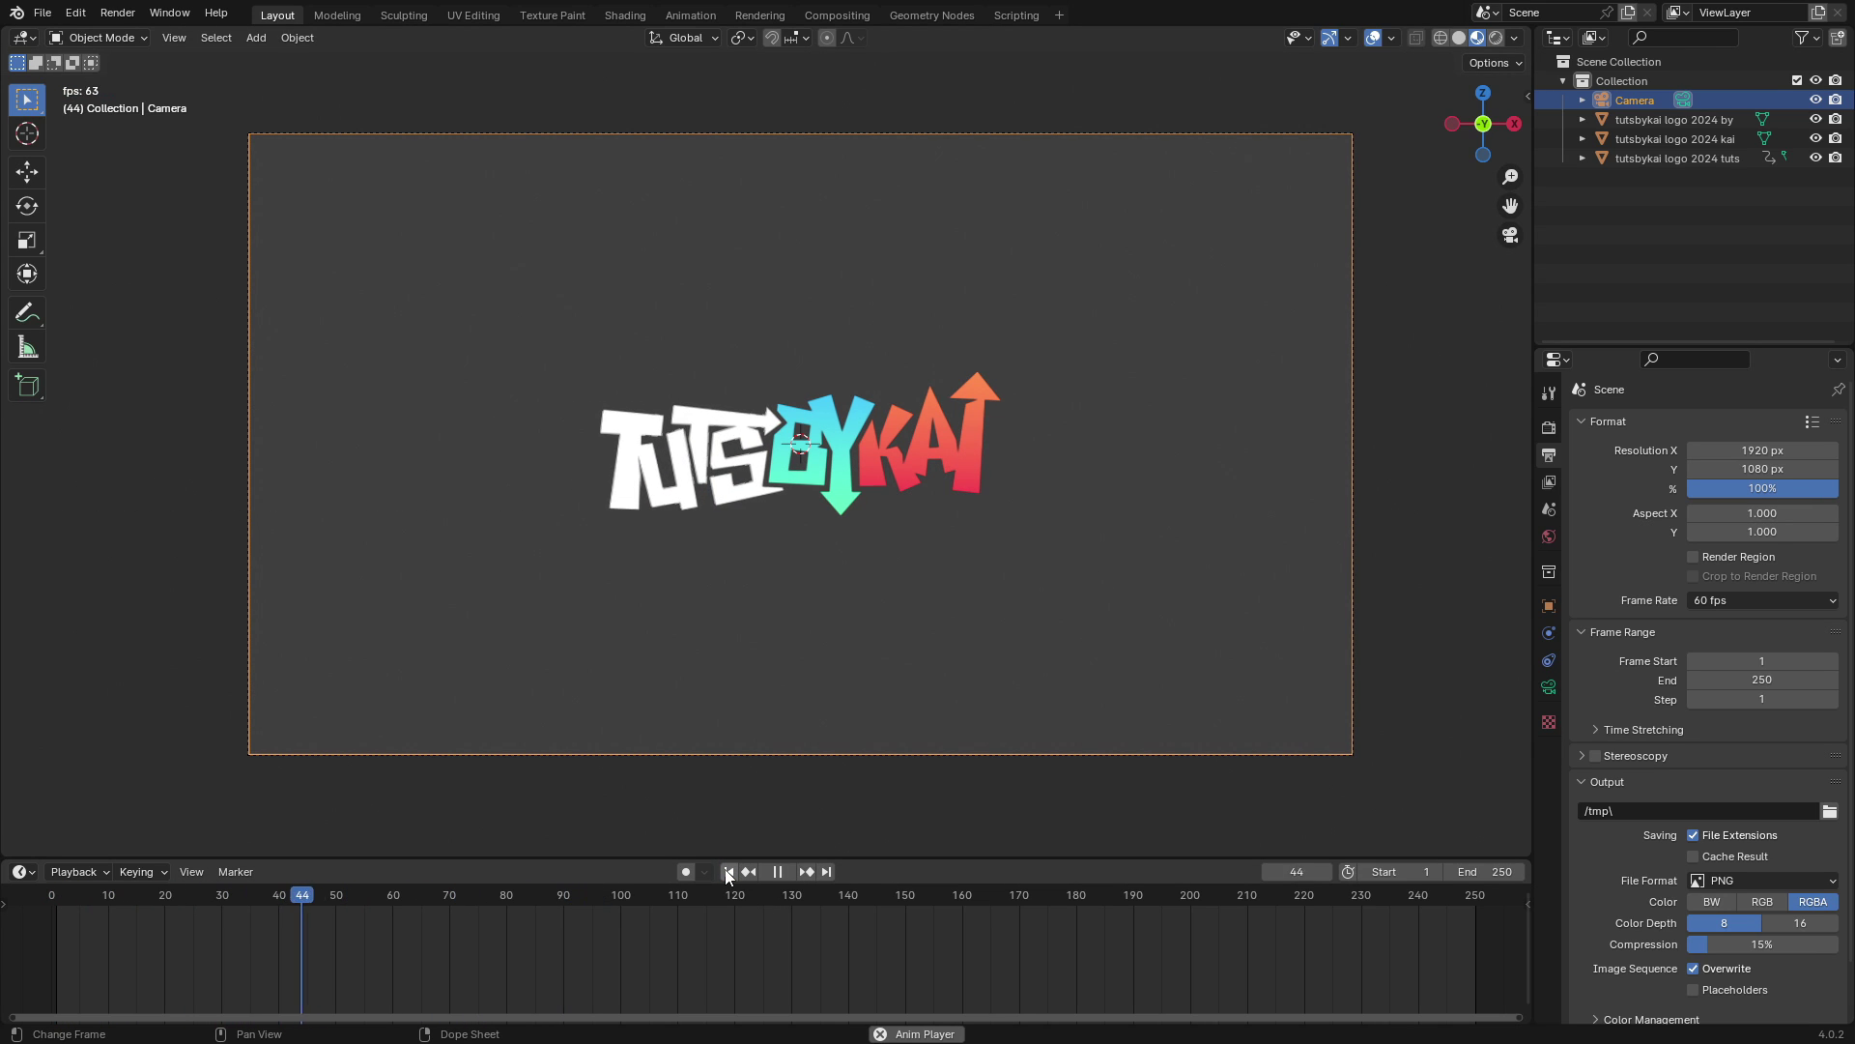
scroll(740, 845, up, 3)
click(728, 872)
click(729, 871)
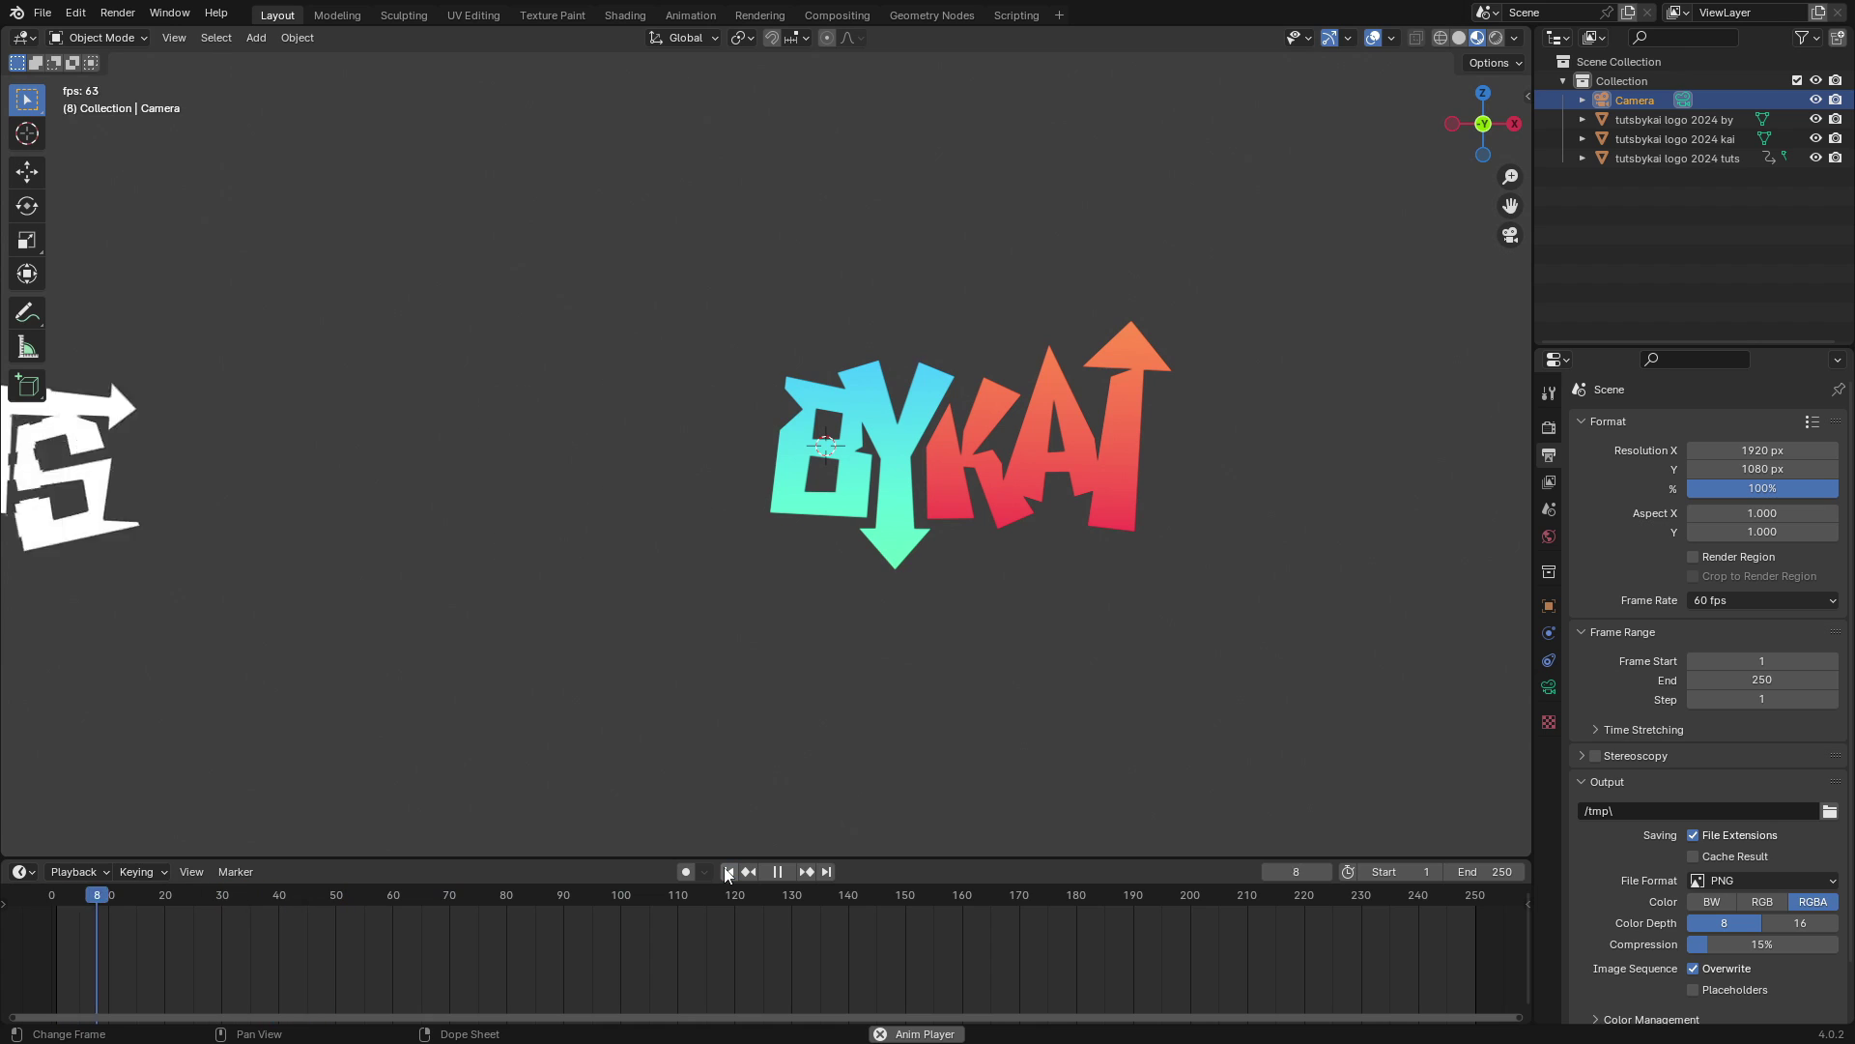
click(729, 872)
key(space)
Step: Key TUTS's location at frame 70, then nudge it 0.05 m left along X and key it at frame 20
click(676, 475)
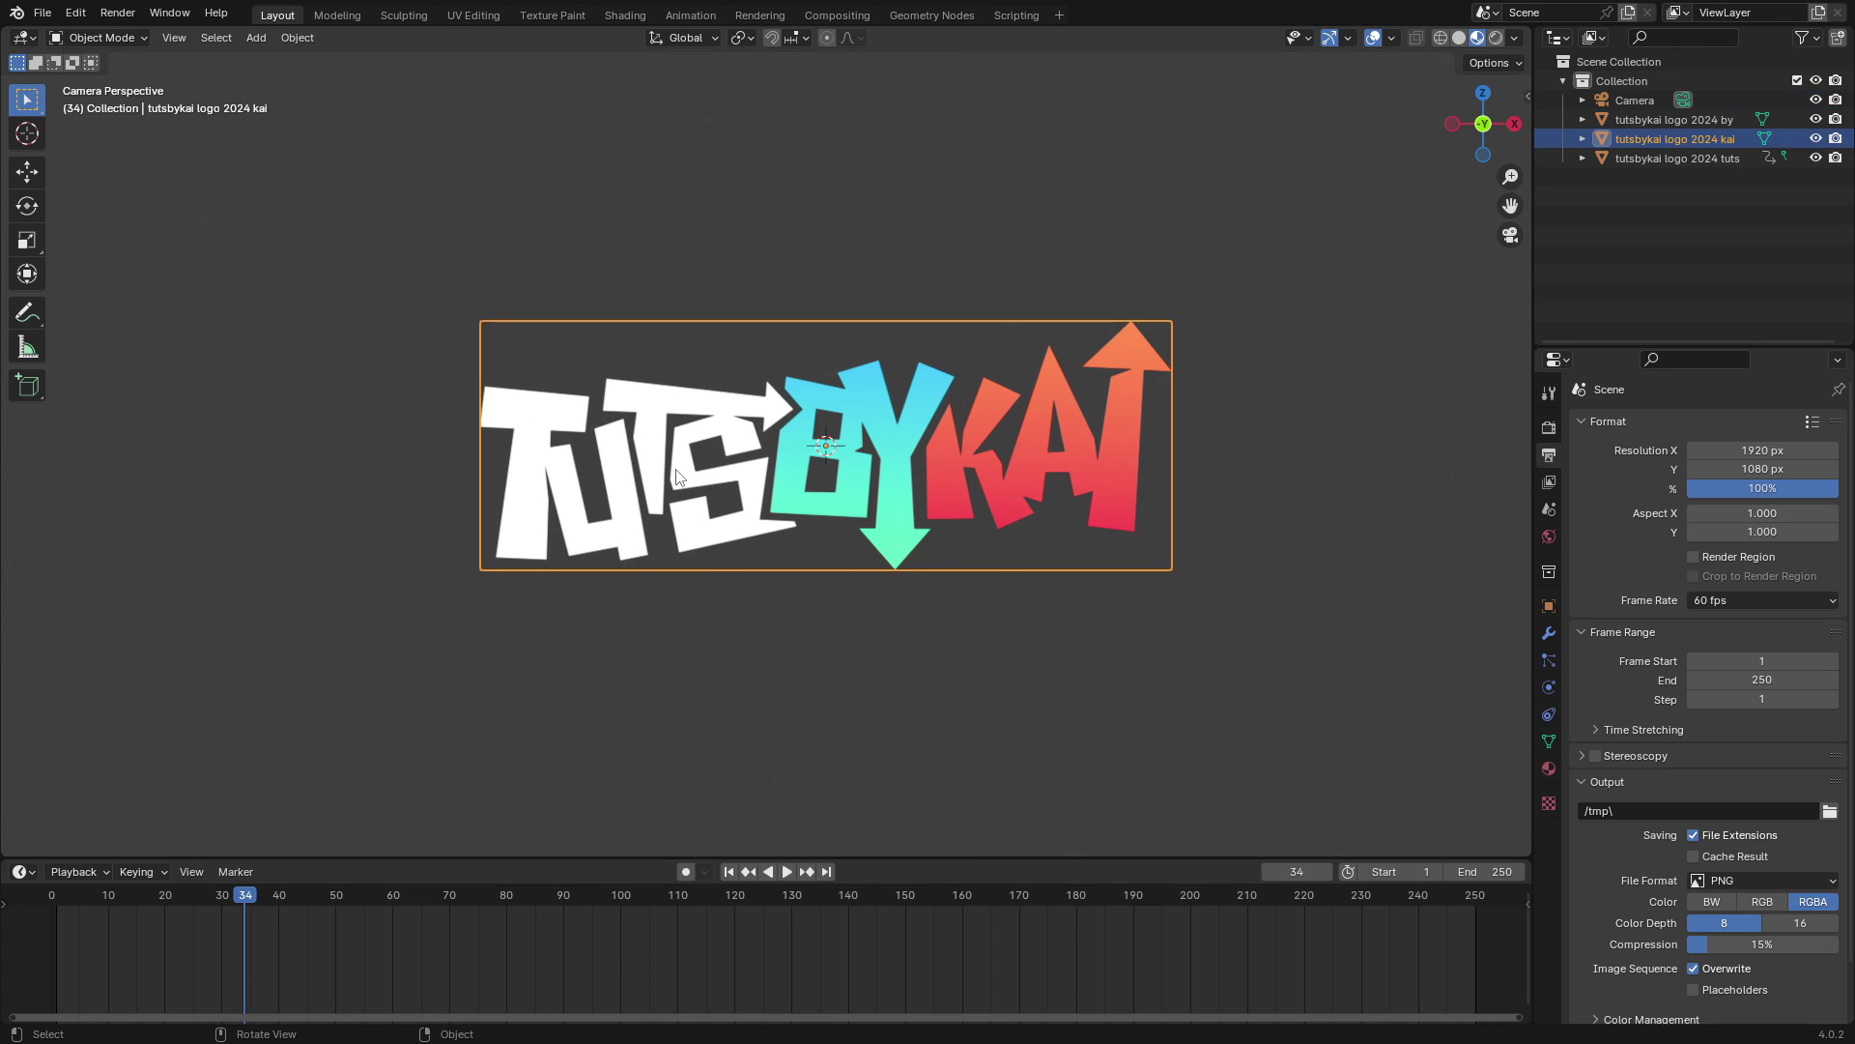
click(1668, 161)
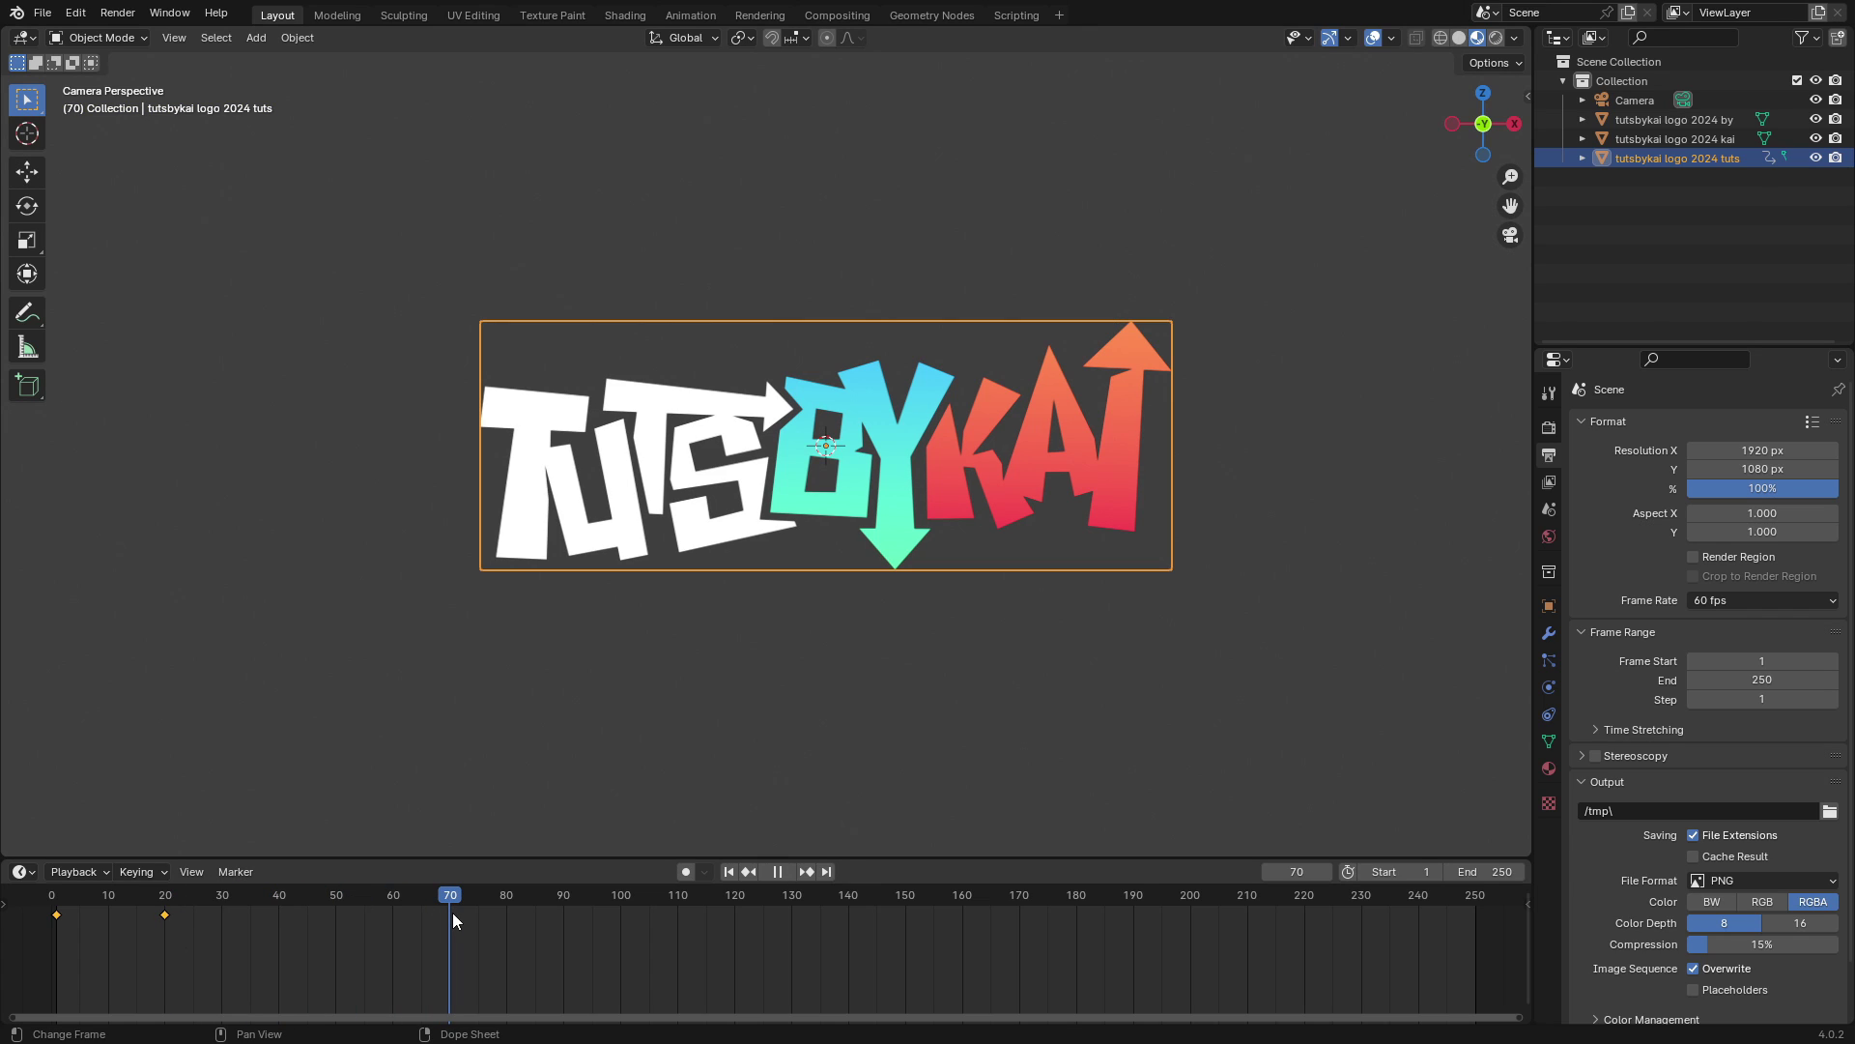
drag(452, 912, 450, 912)
key(k)
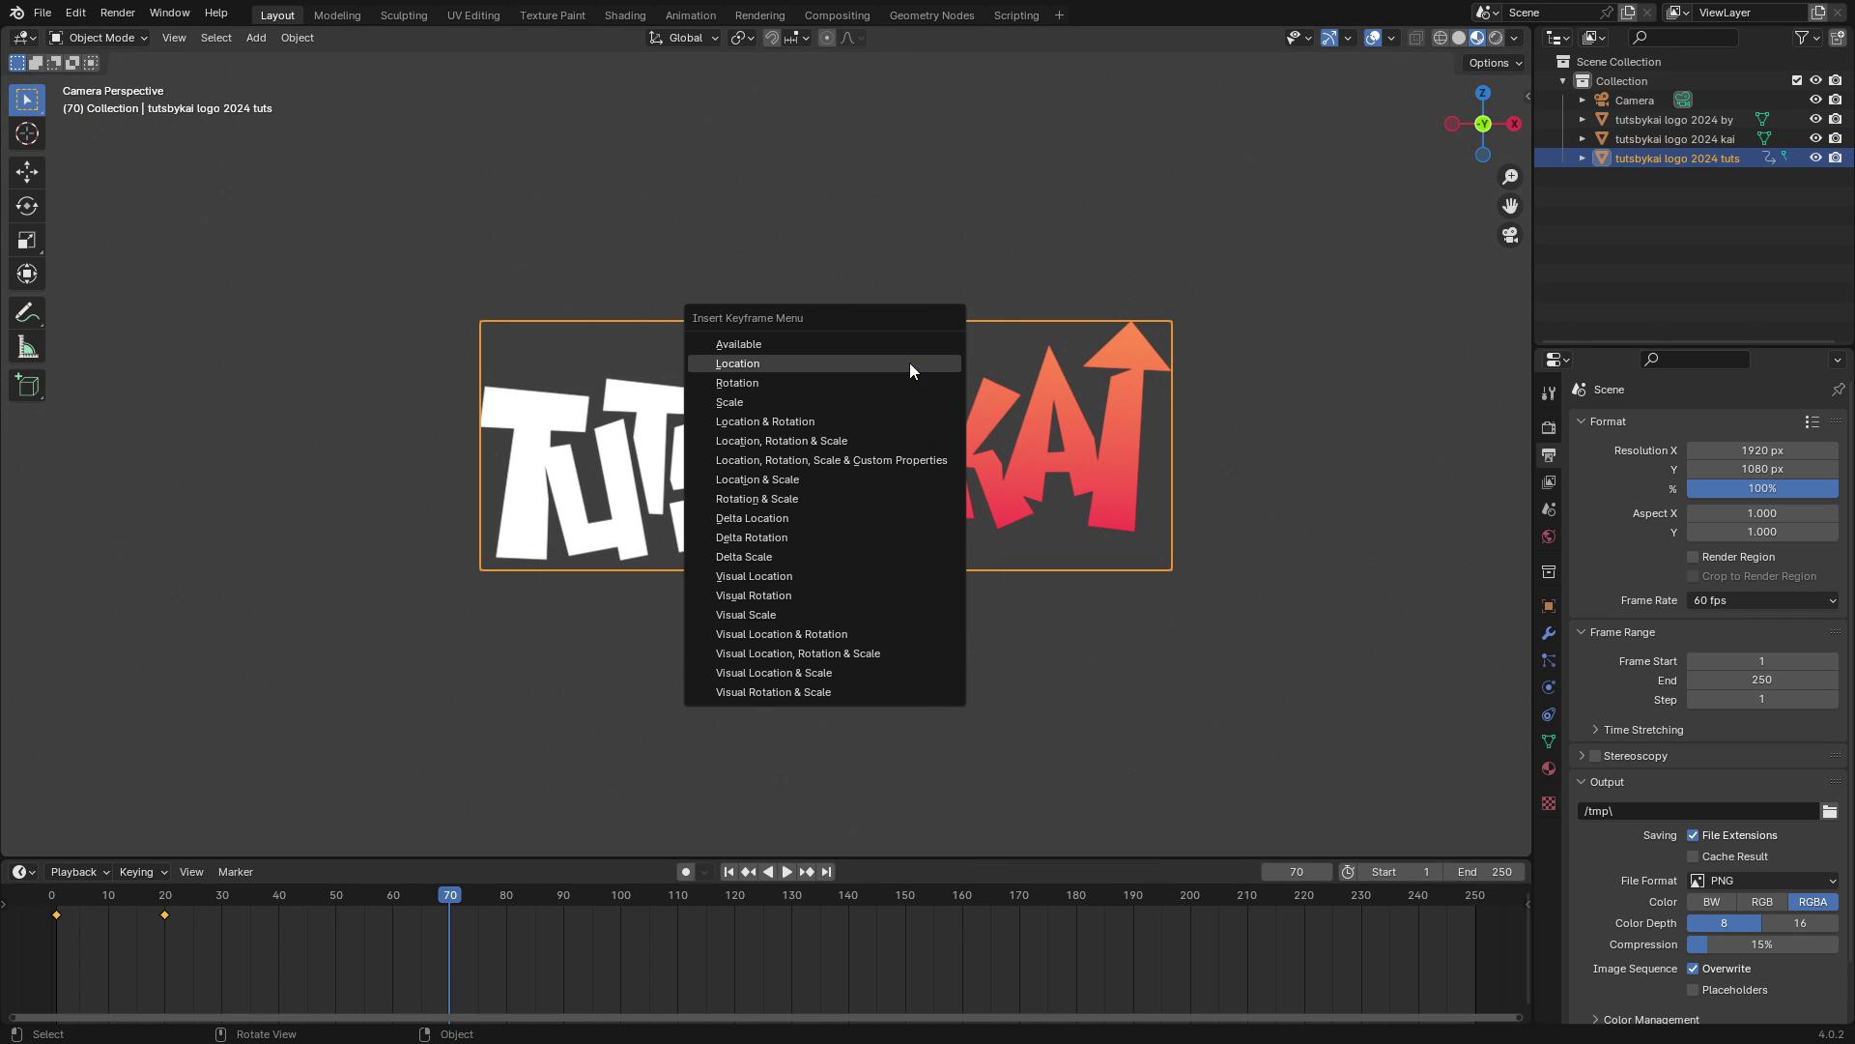
click(908, 363)
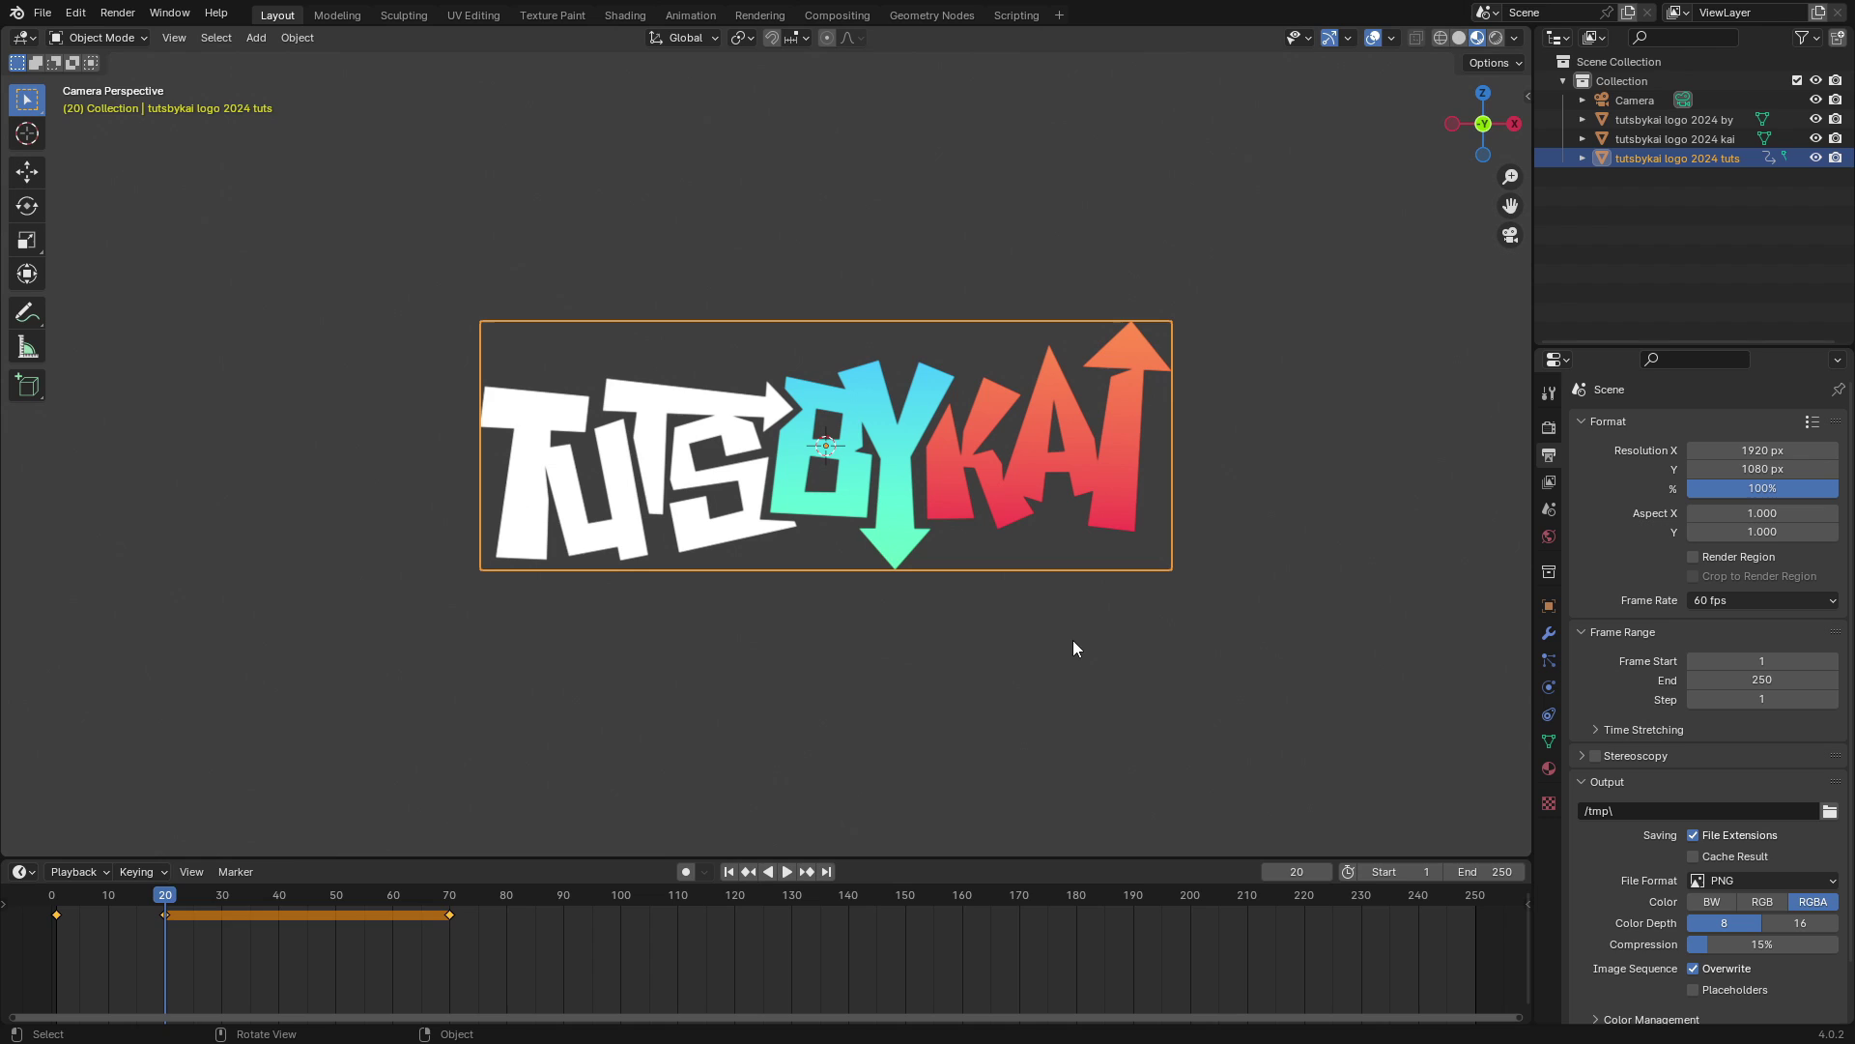
key(g)
key(x)
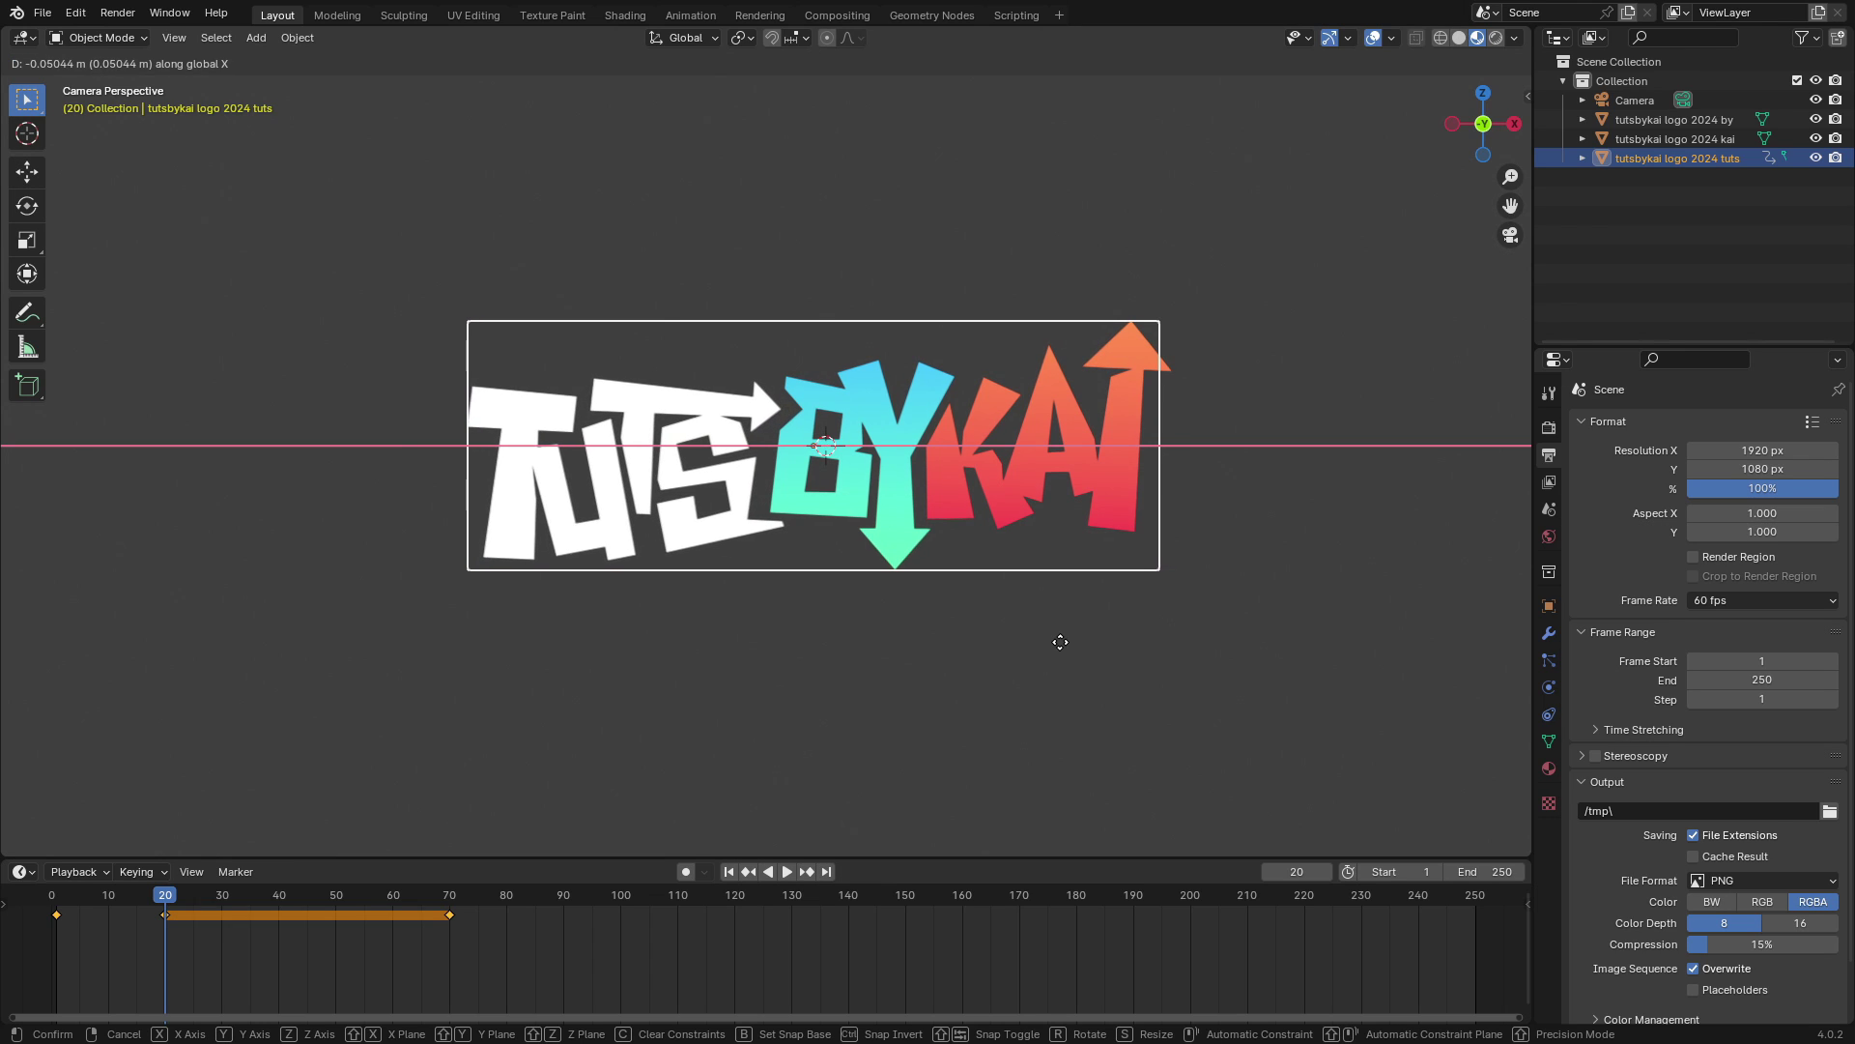
click(1059, 642)
key(k)
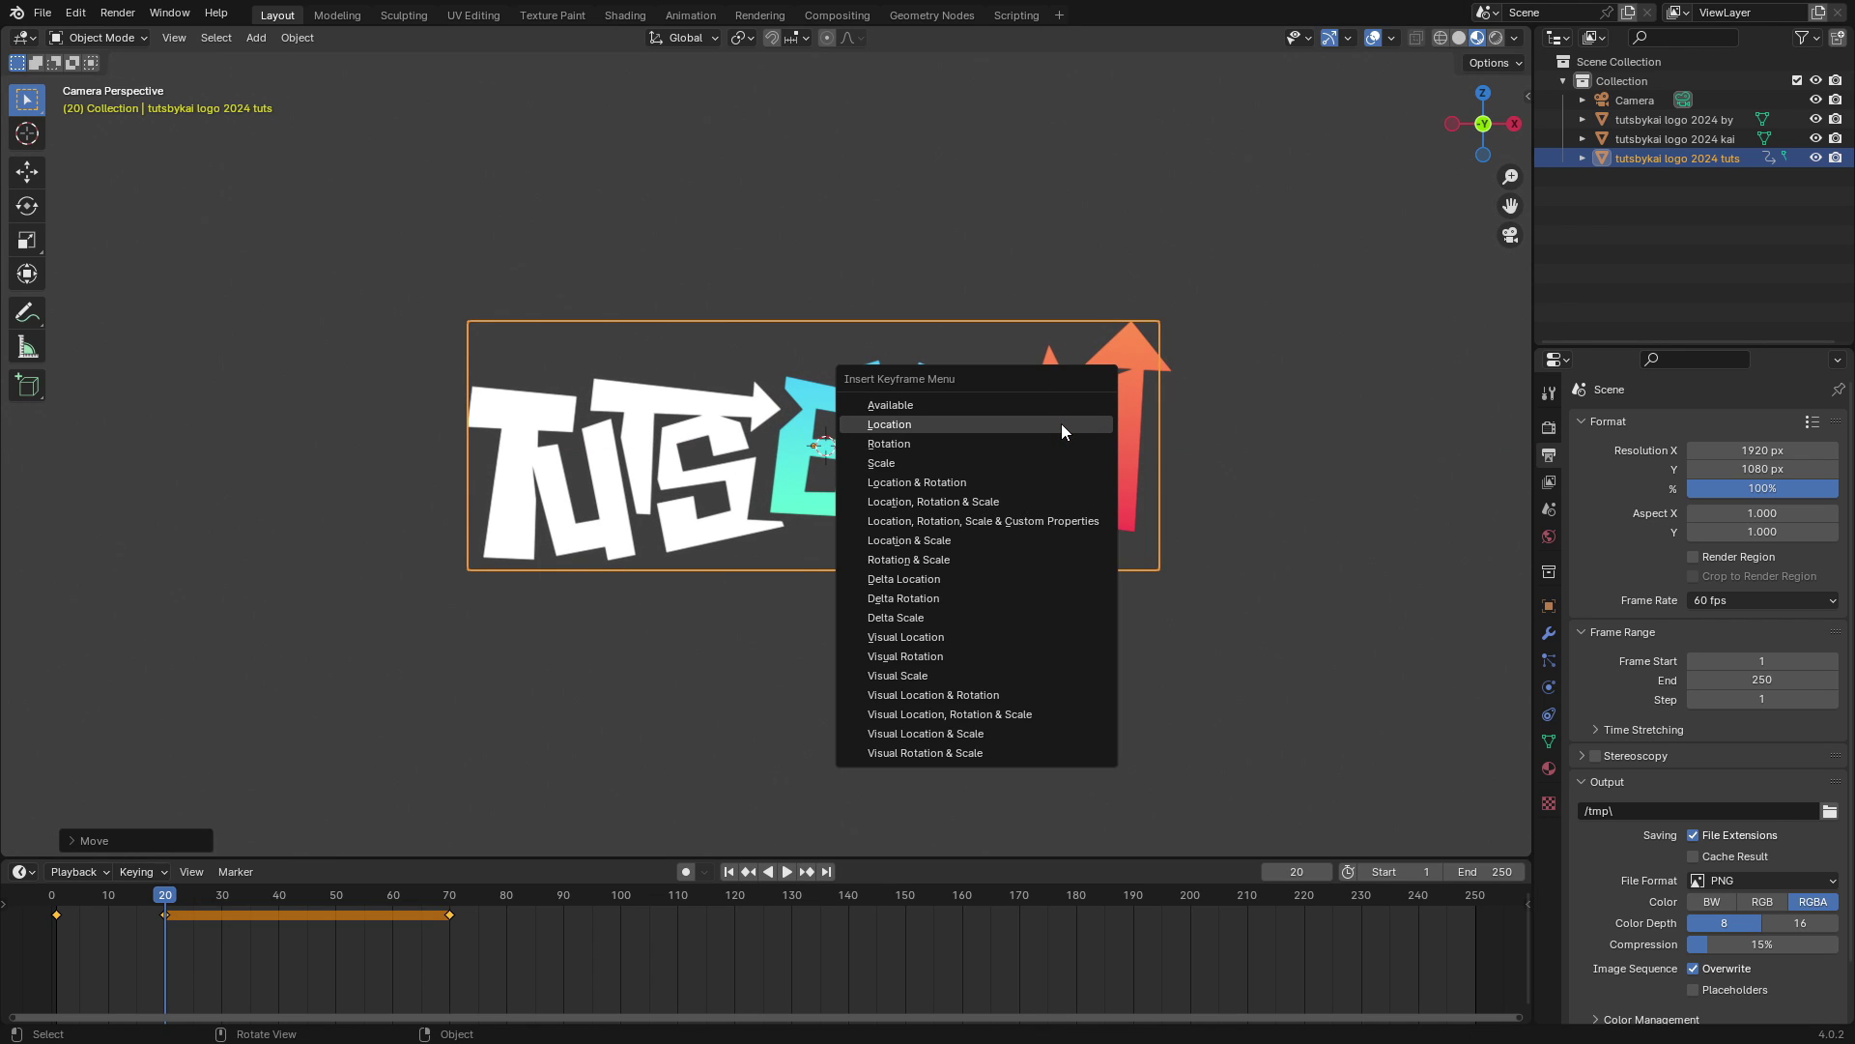
click(1006, 425)
Step: Play the animation from the start through the camera to check the TUTS motion
click(731, 873)
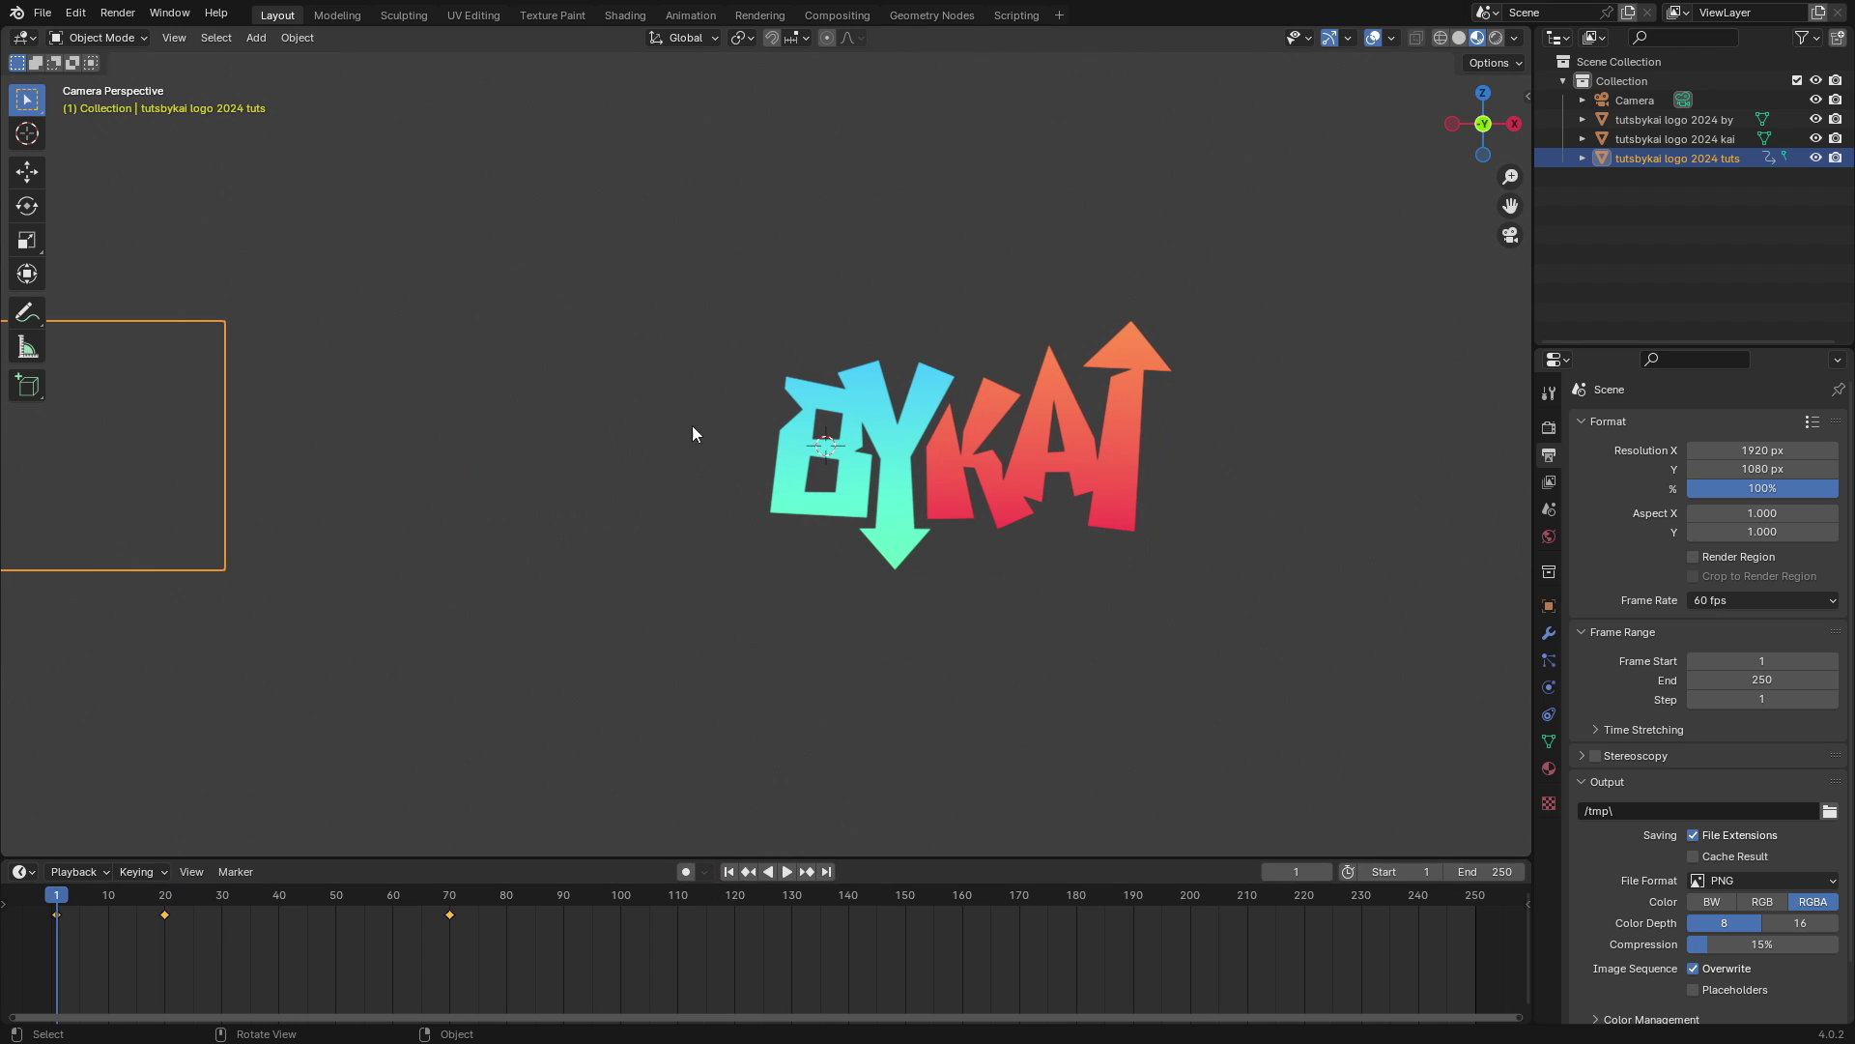
click(810, 682)
key(space)
click(728, 873)
click(729, 873)
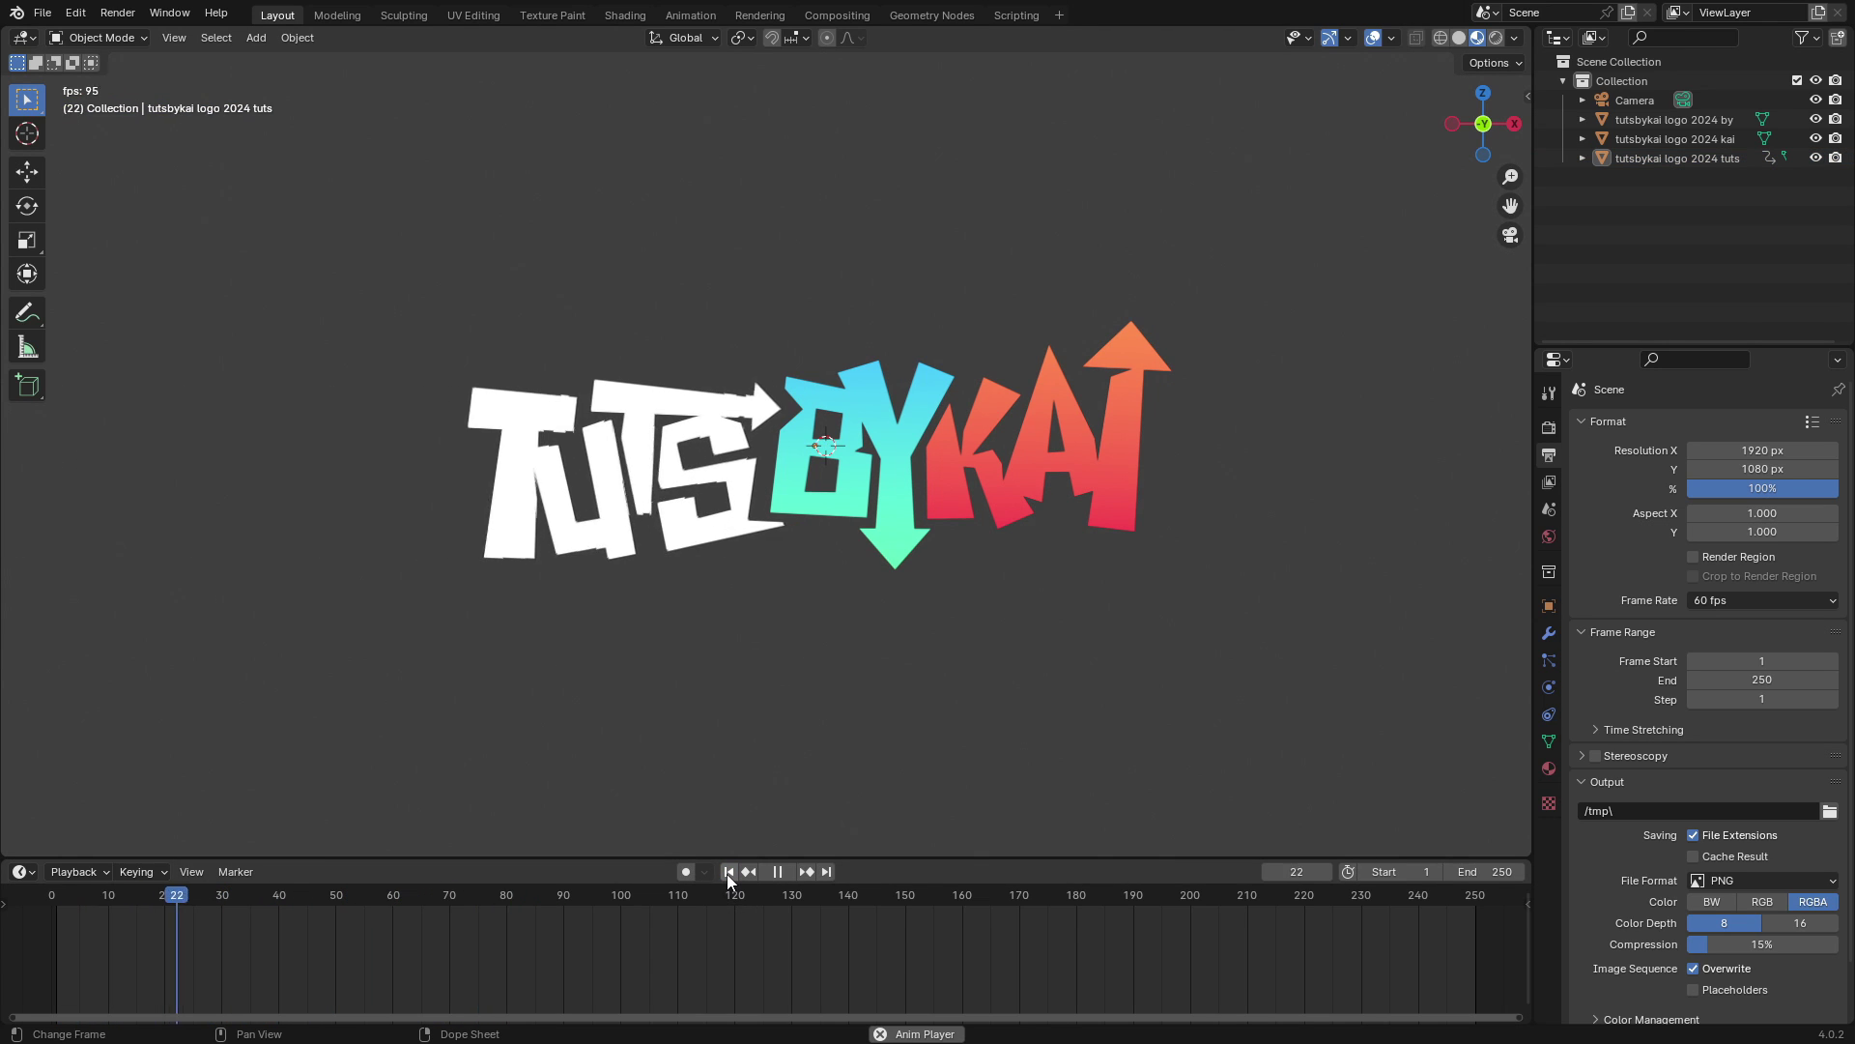
click(730, 873)
click(729, 872)
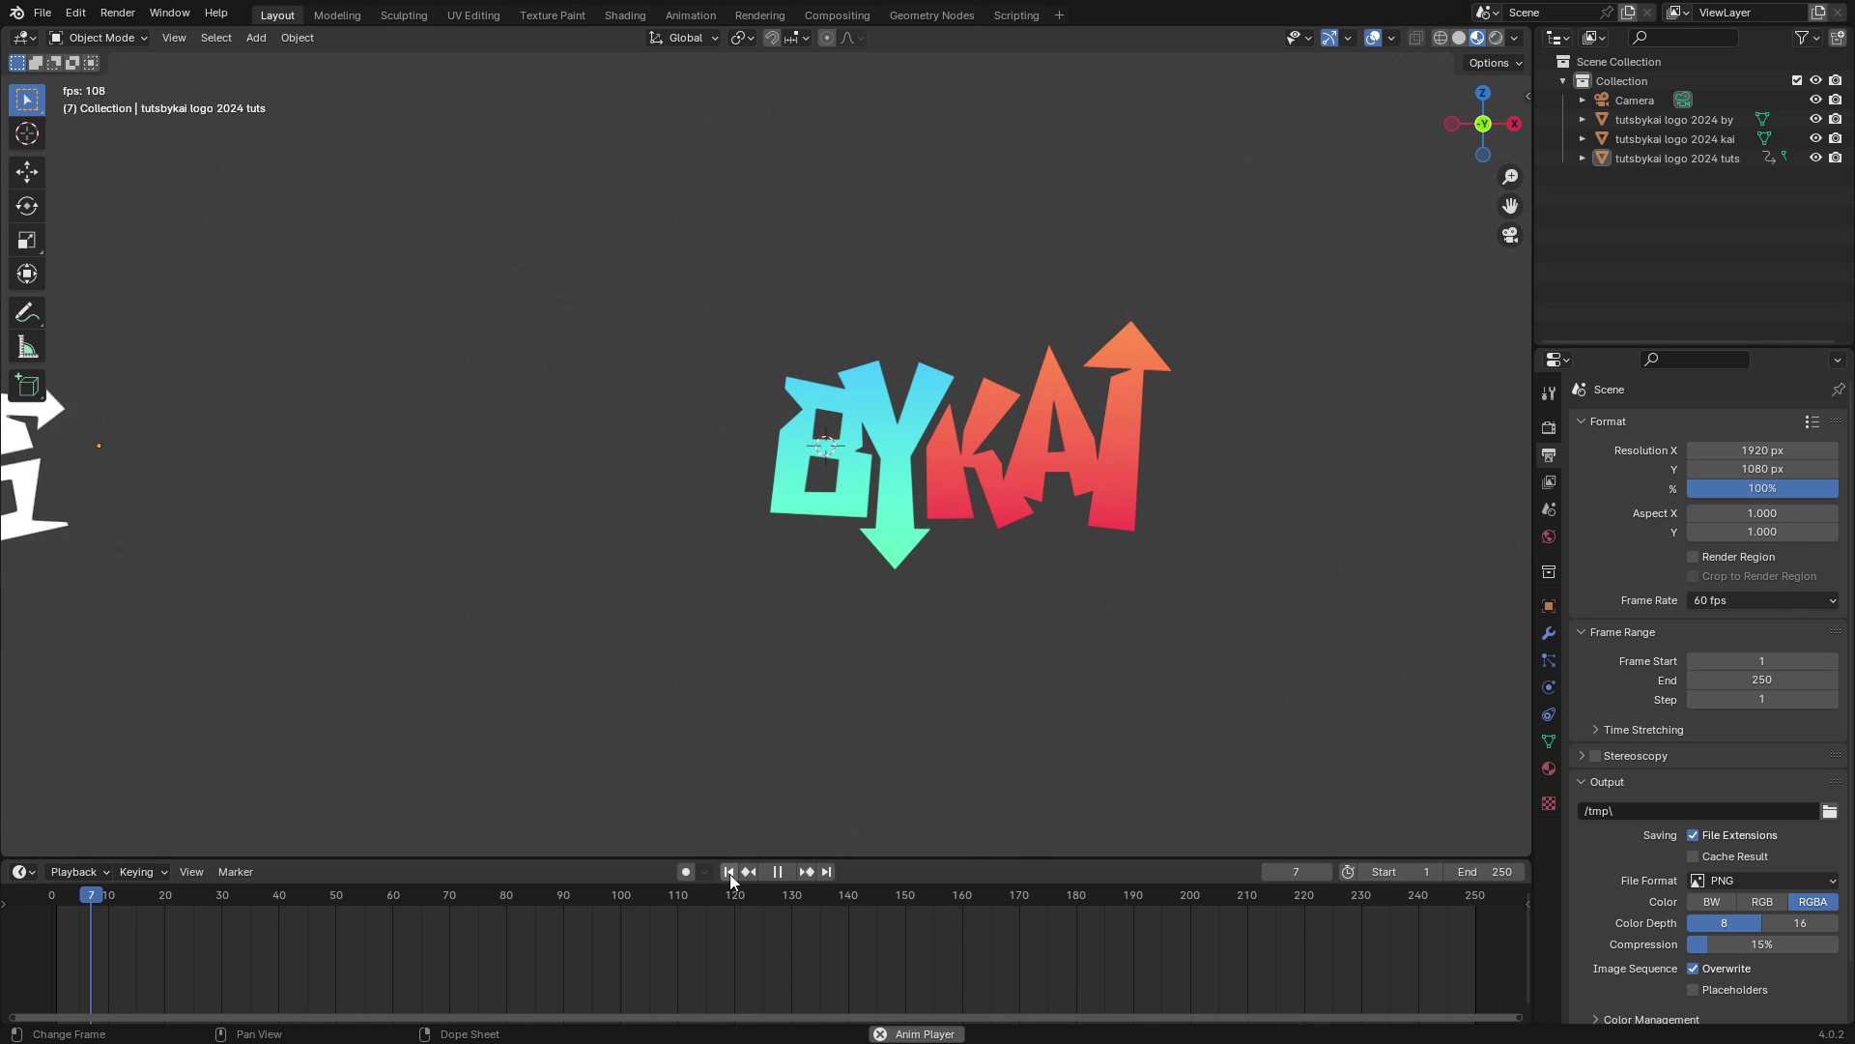
key(KP_0)
click(731, 873)
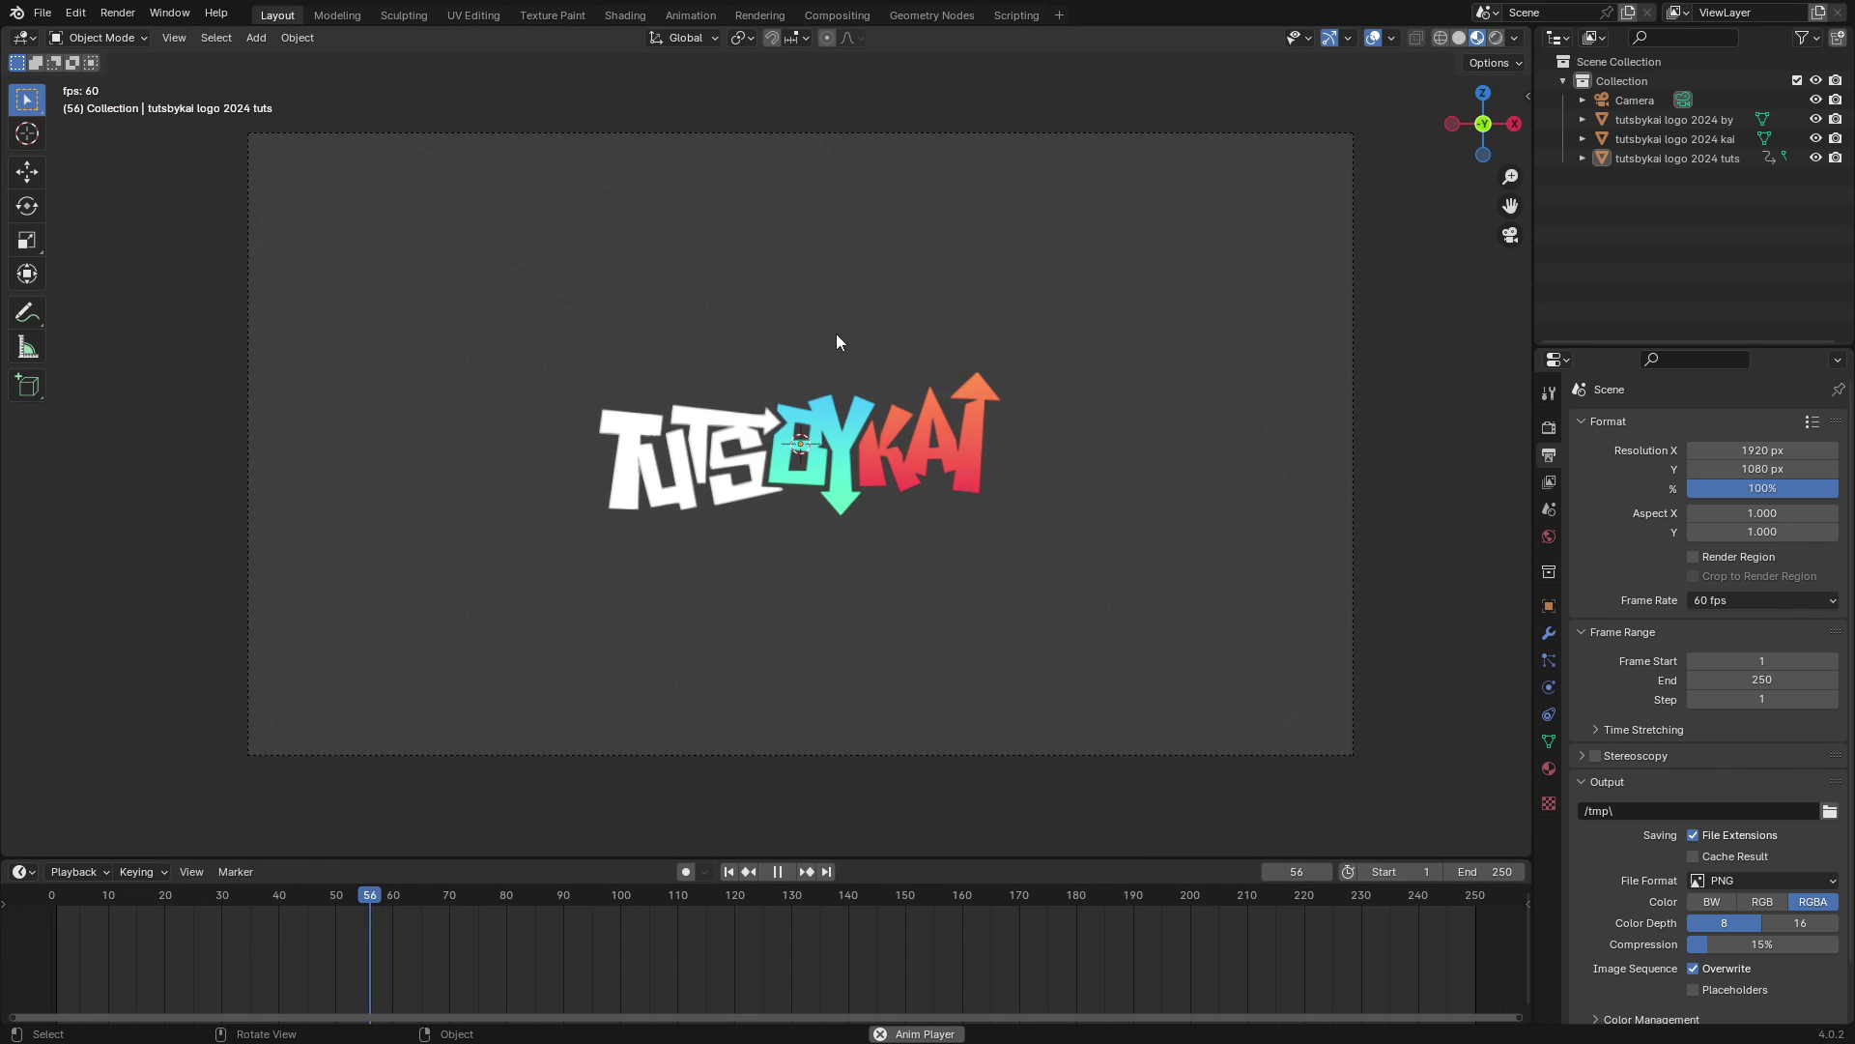
drag(1126, 447, 1069, 466)
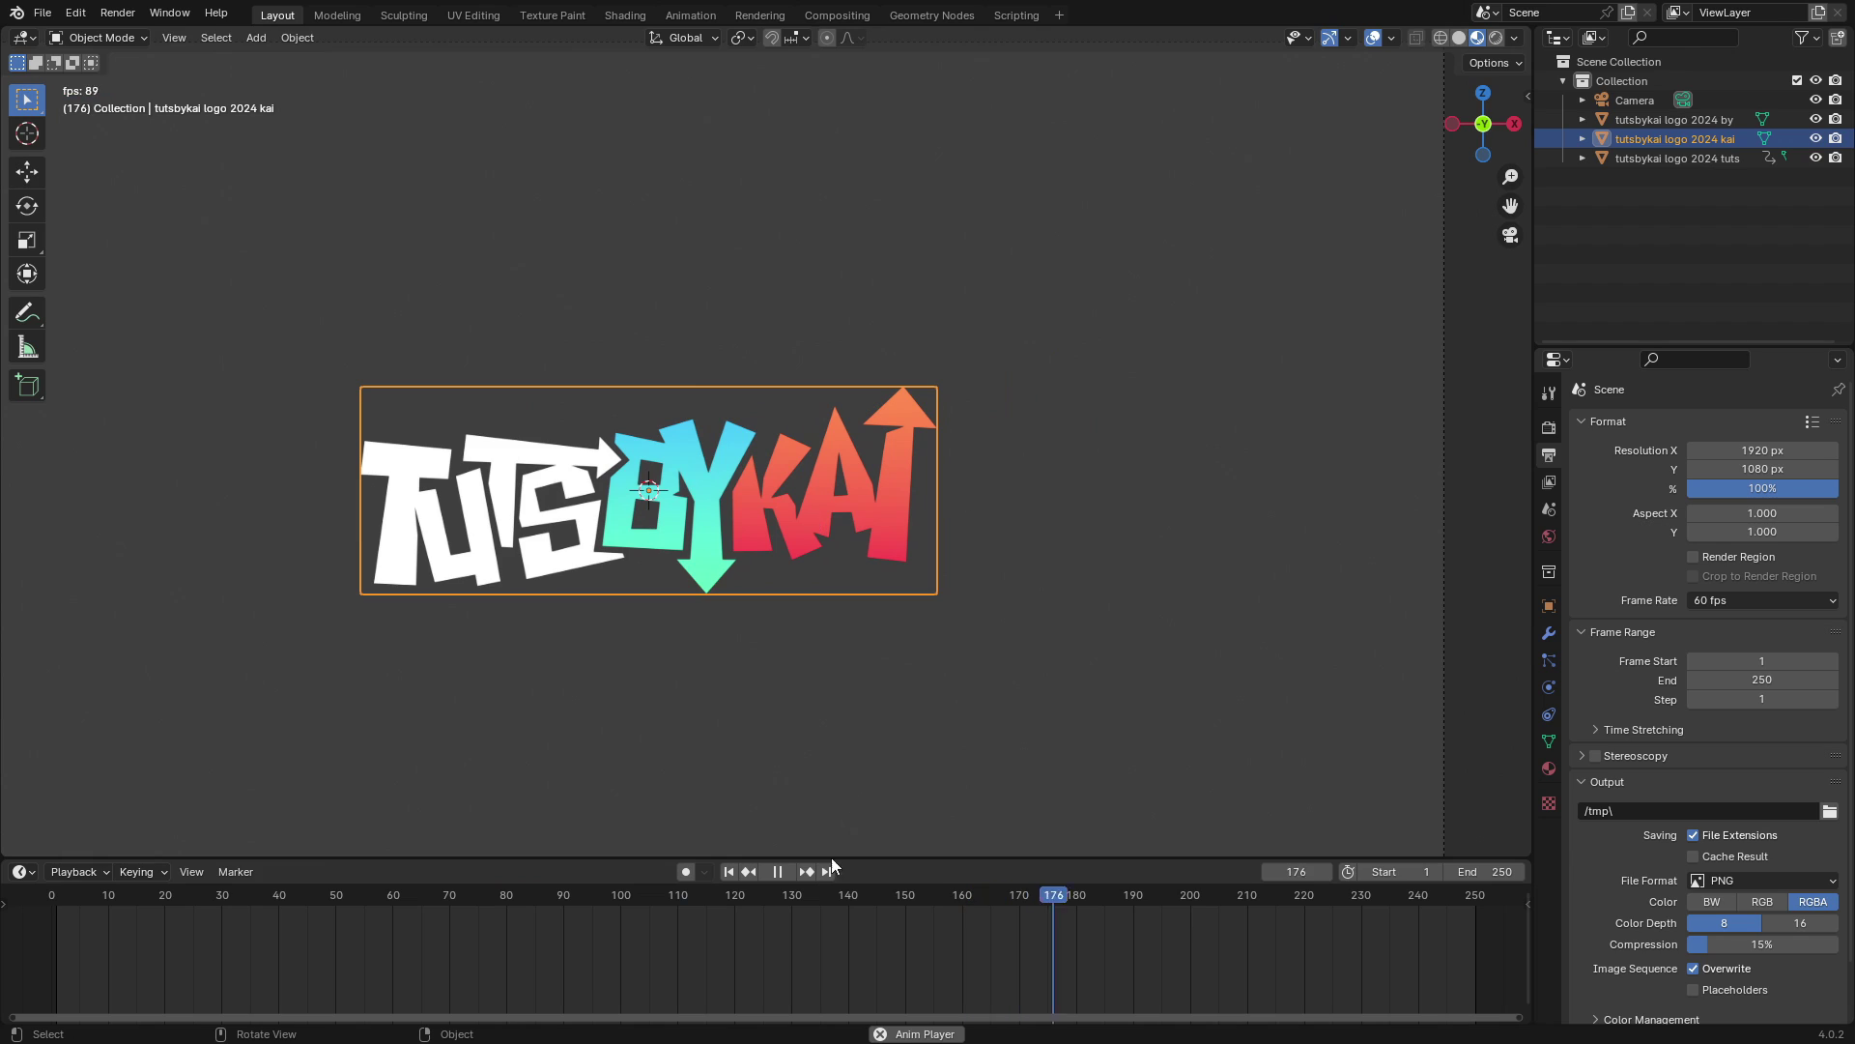
Step: Key KAI's current location at frames 20 and 70
click(781, 873)
click(730, 872)
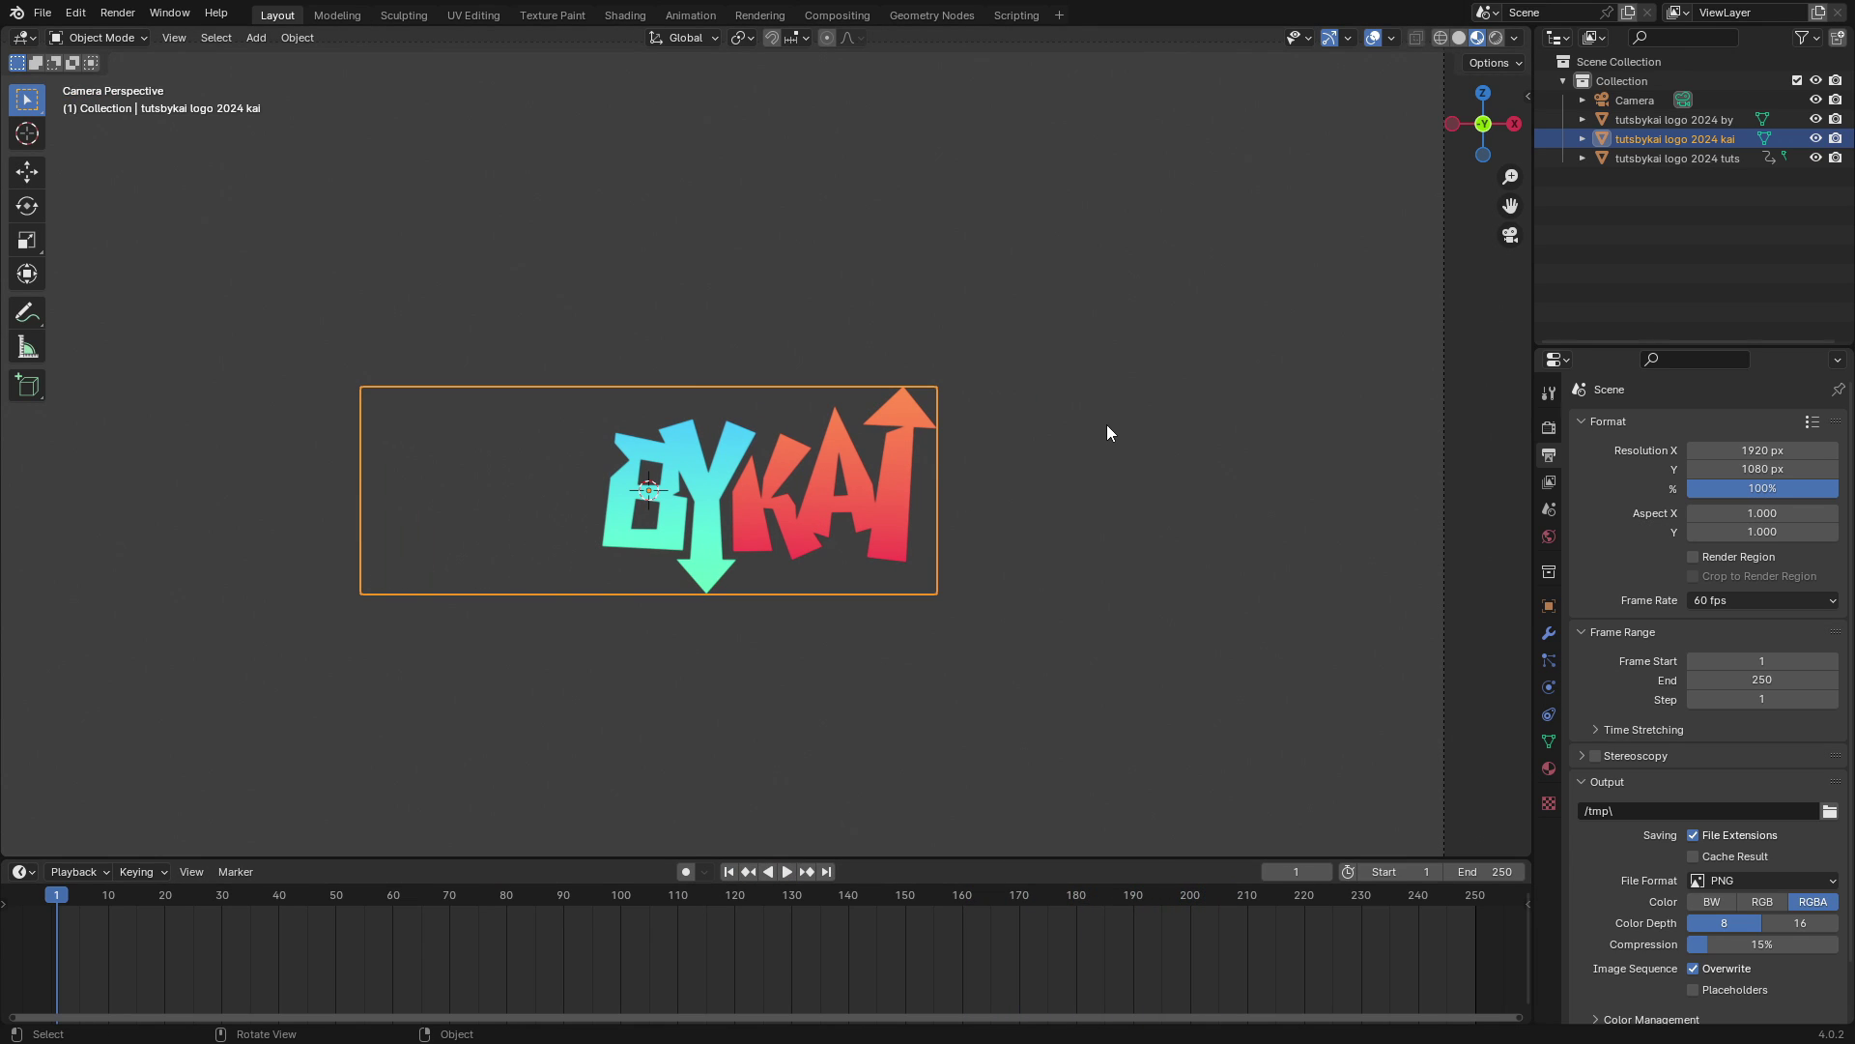
click(164, 896)
key(i)
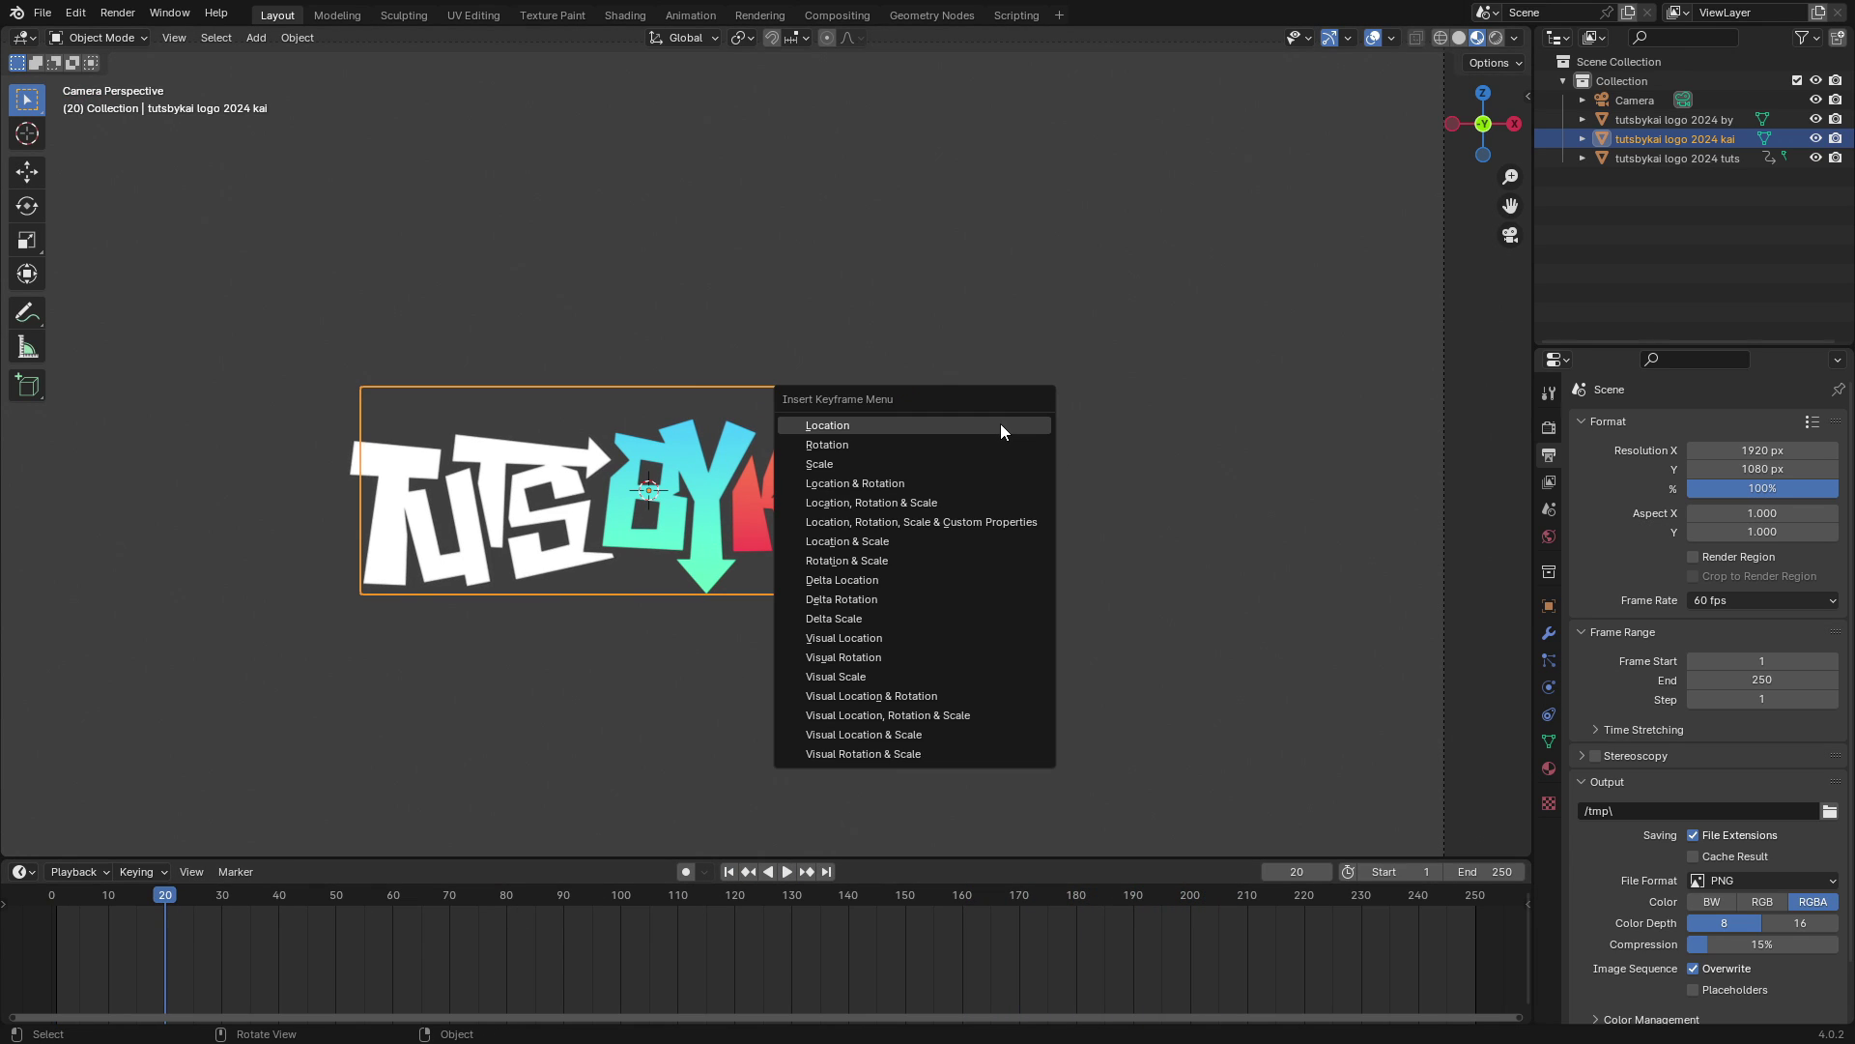
click(1000, 426)
click(450, 896)
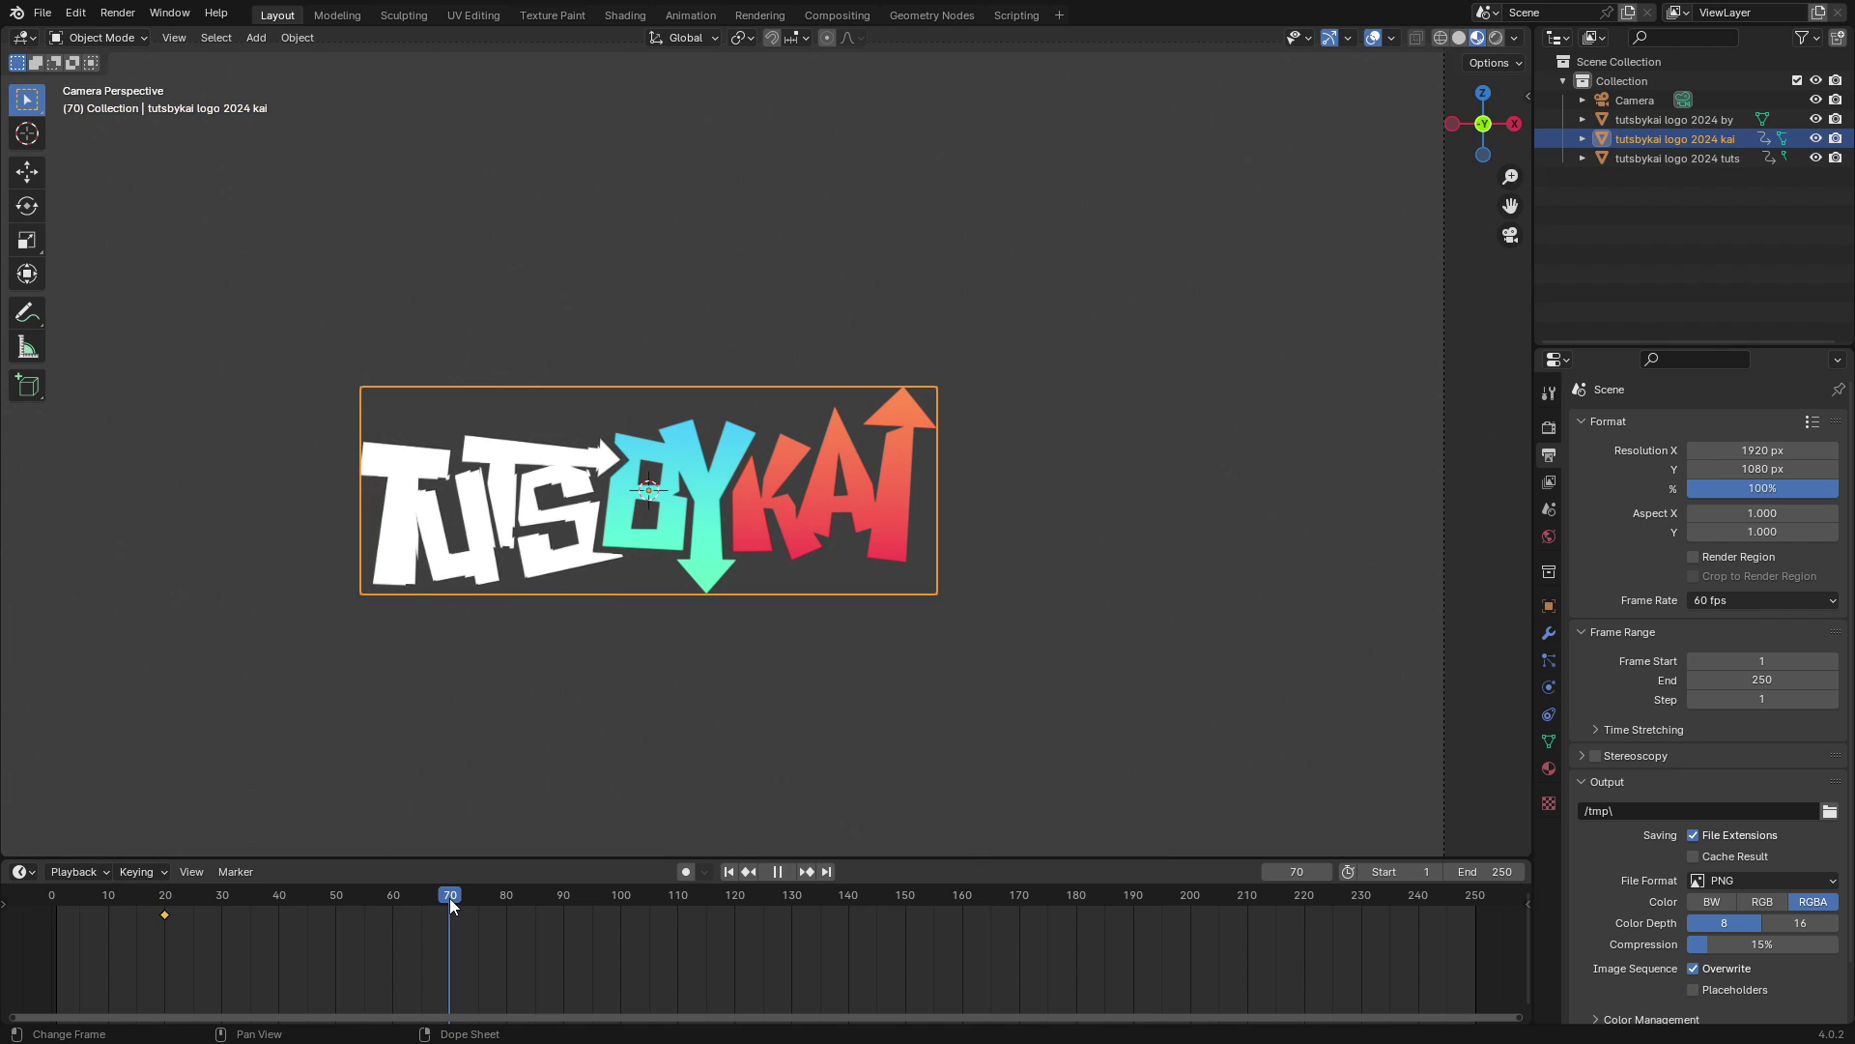
key(i)
click(995, 406)
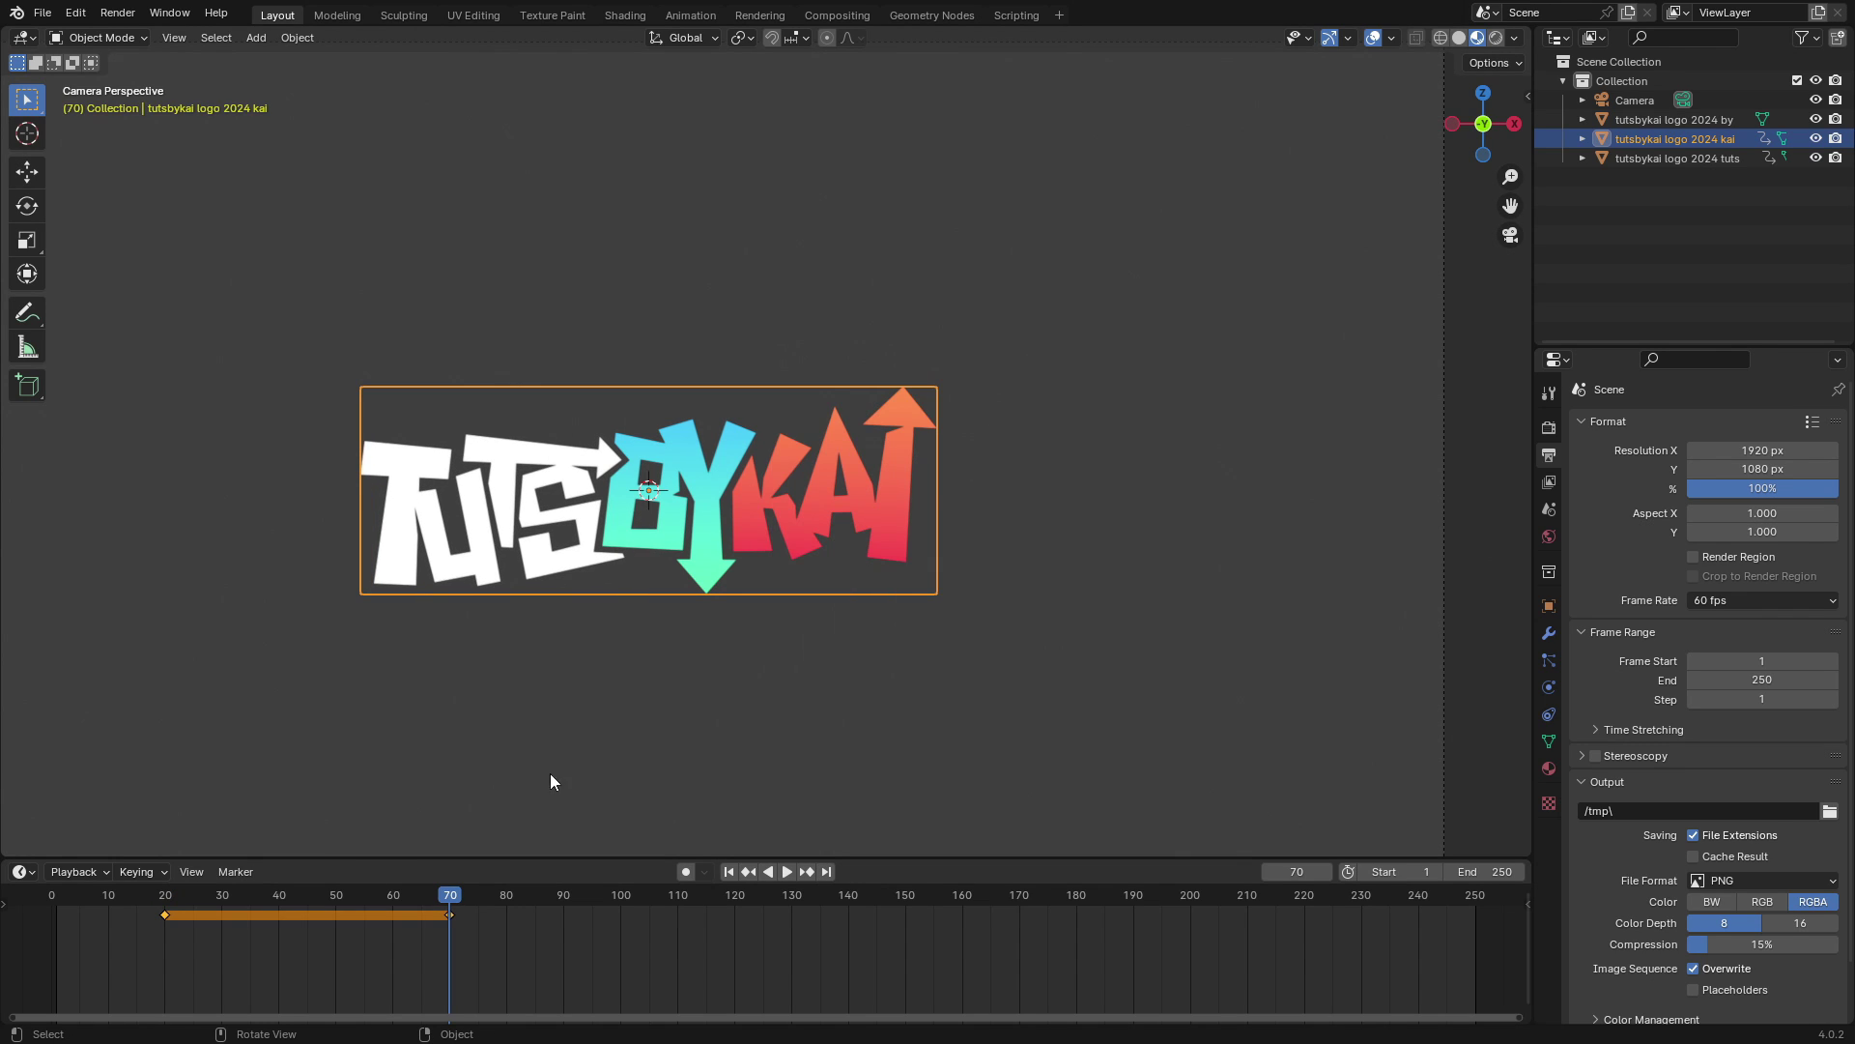
Step: At frame 1, move KAI right along X off-camera and key its location
click(730, 873)
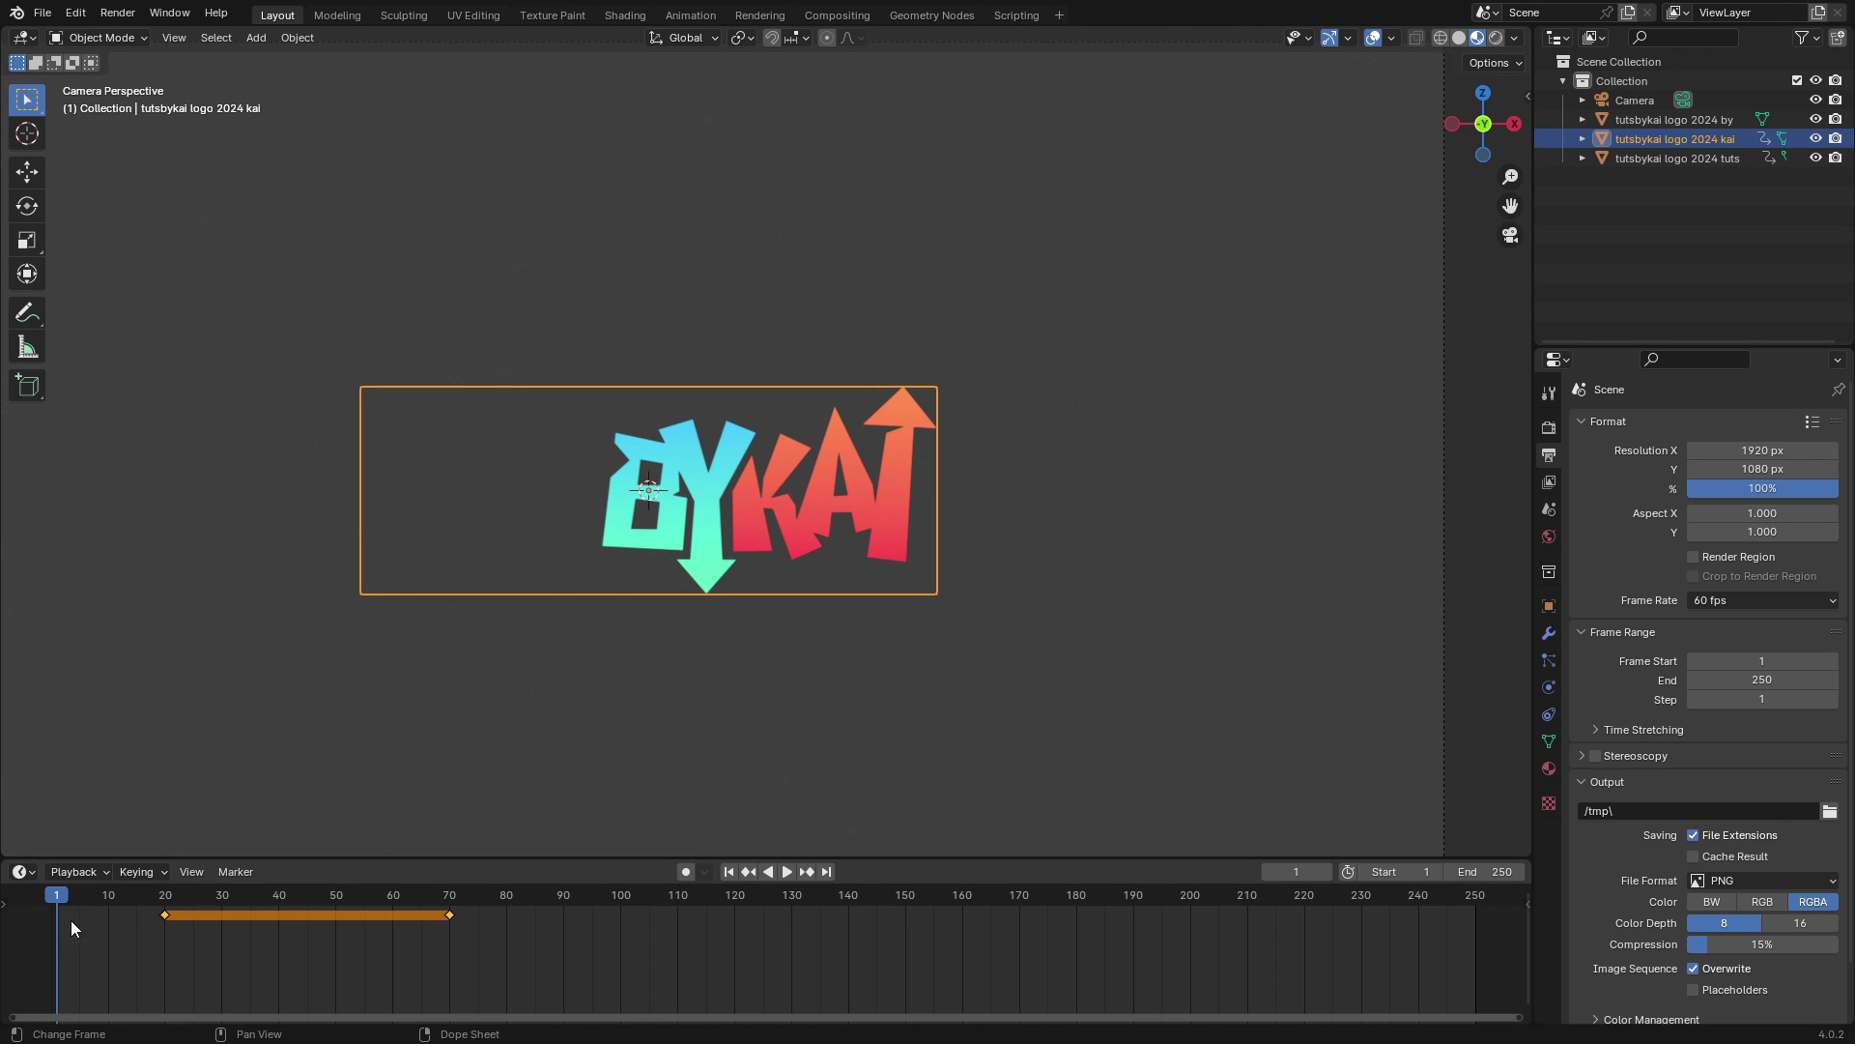
key(g)
key(x)
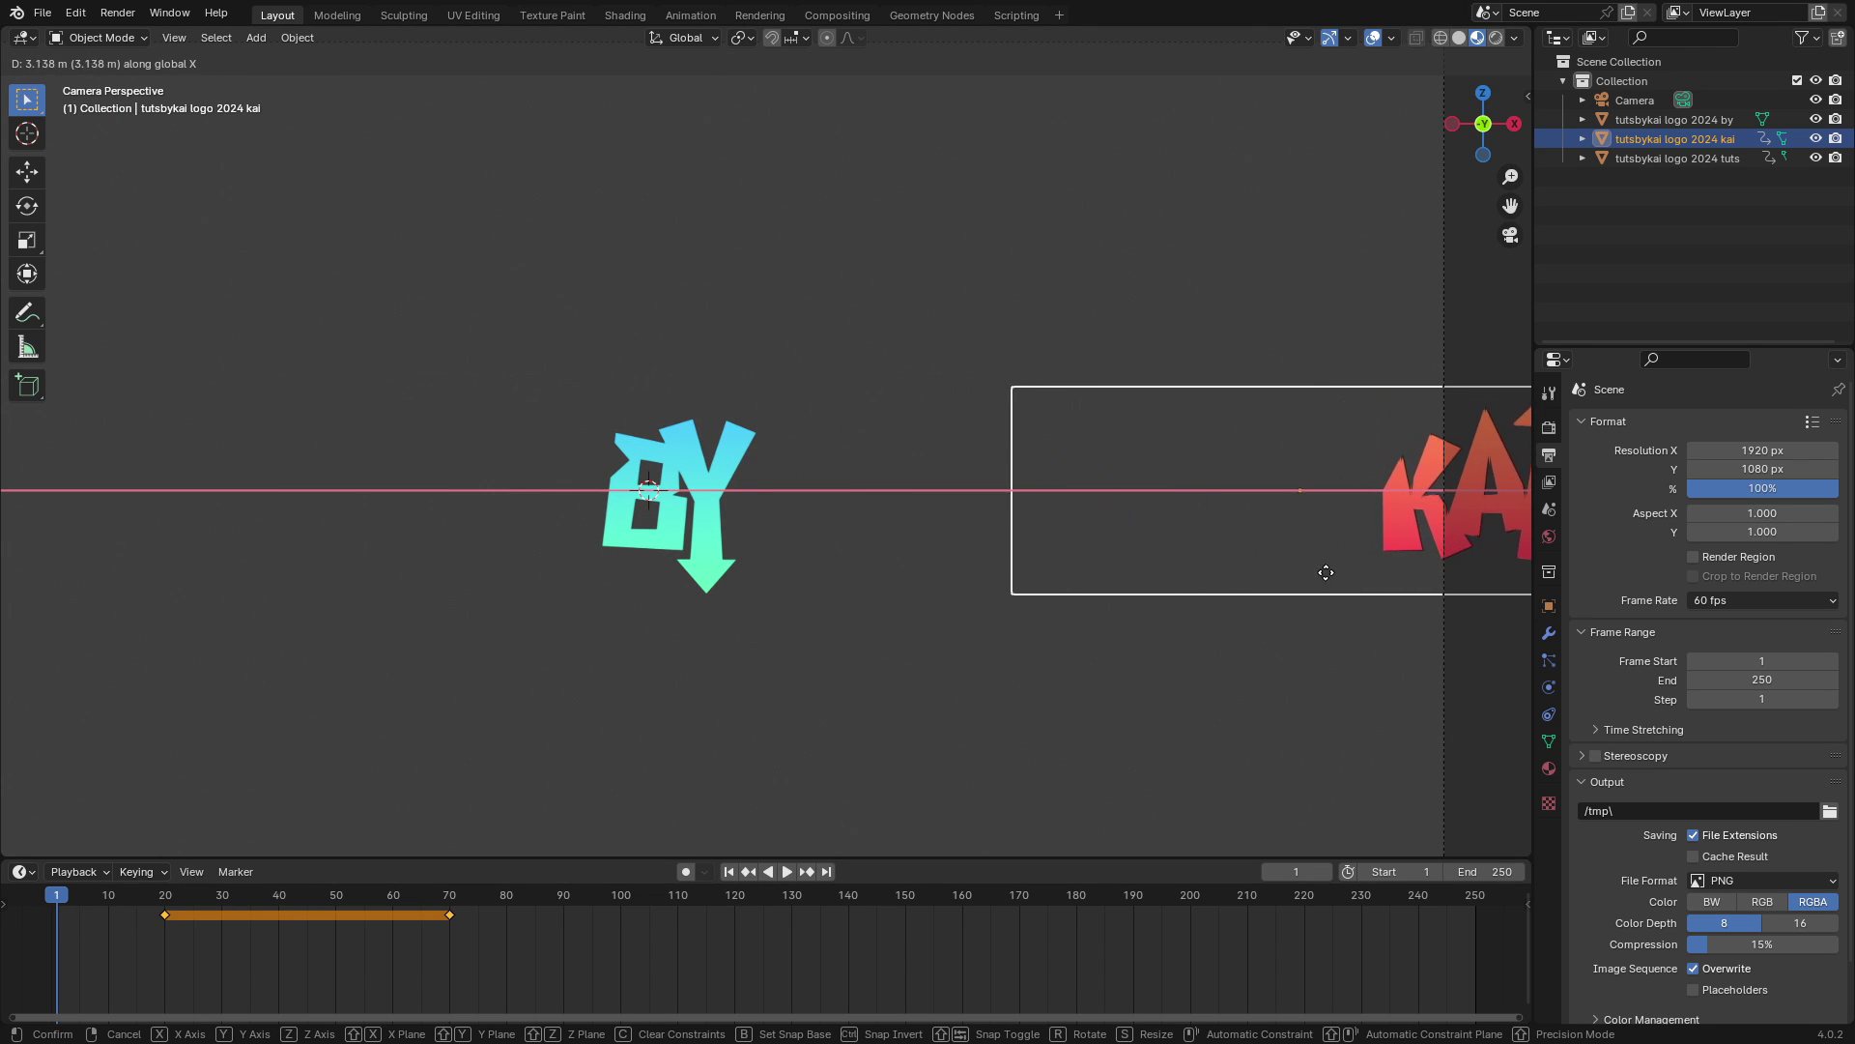
click(1391, 570)
key(i)
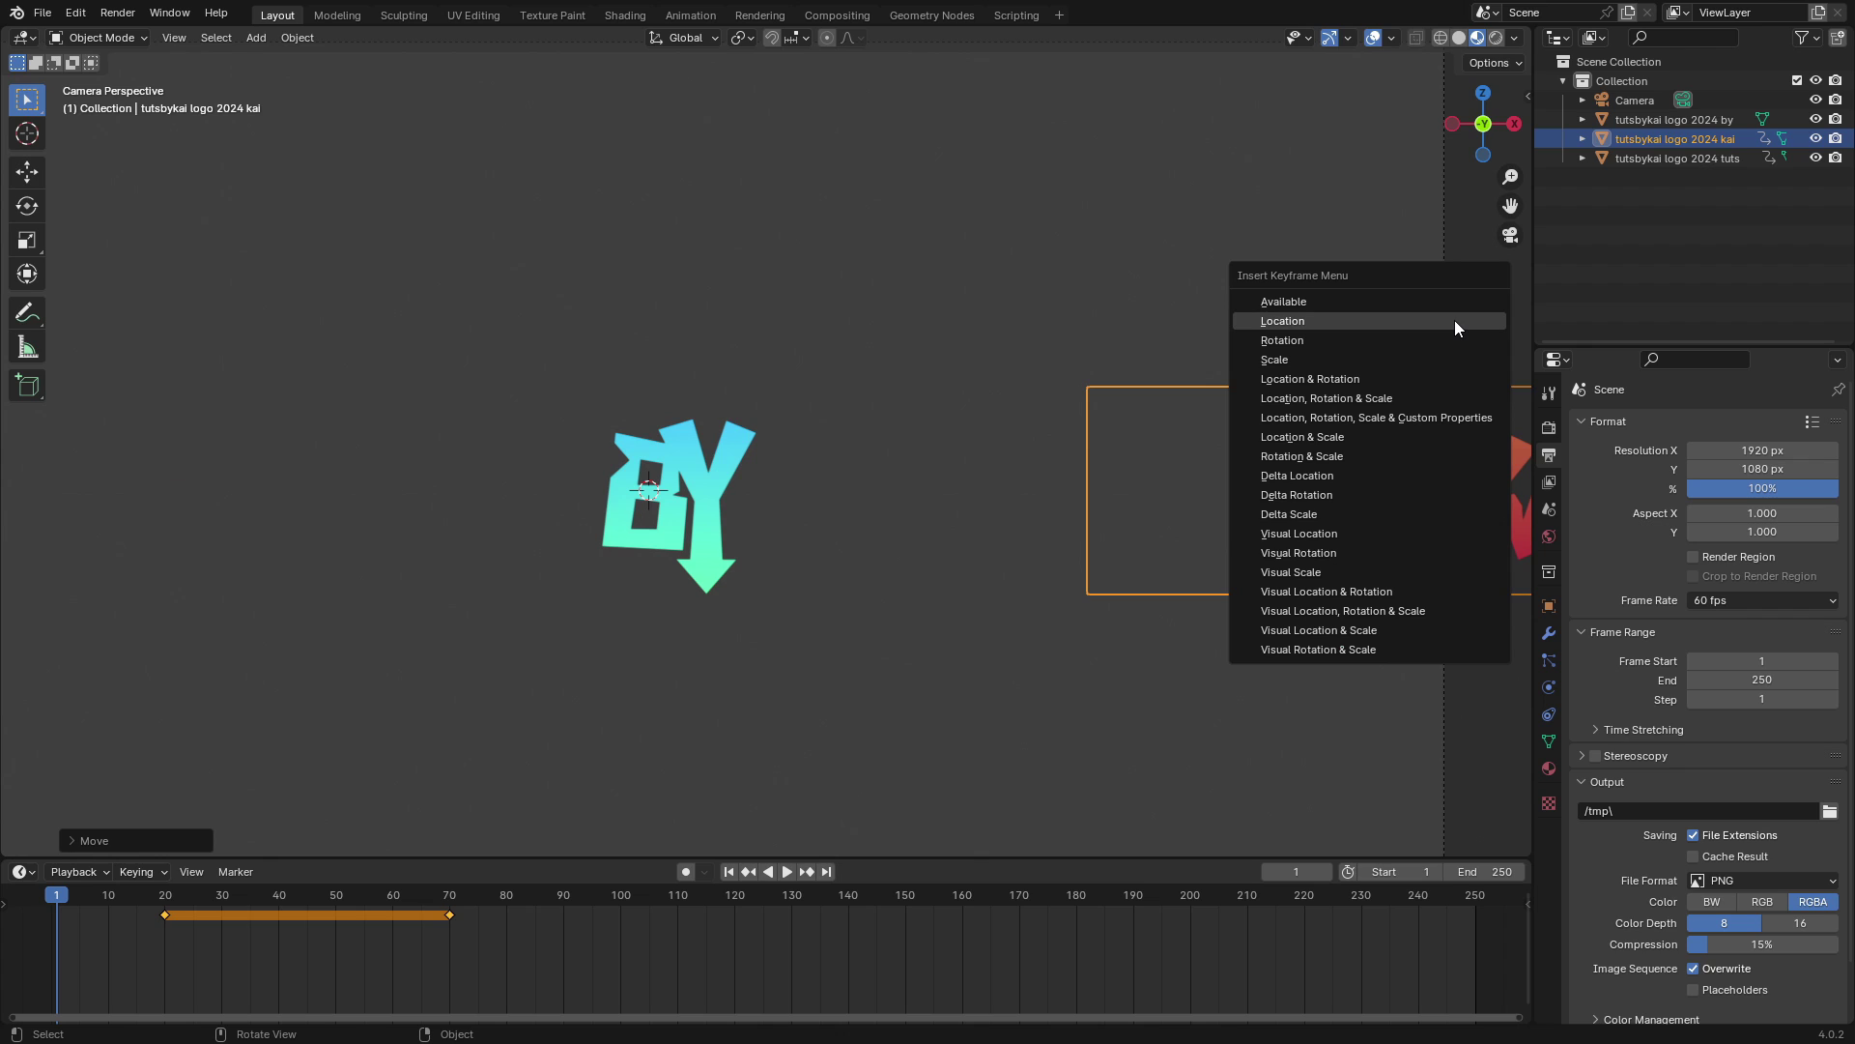
click(1453, 321)
Step: Nudge KAI along X at frame 20 and re-key its location there
key(space)
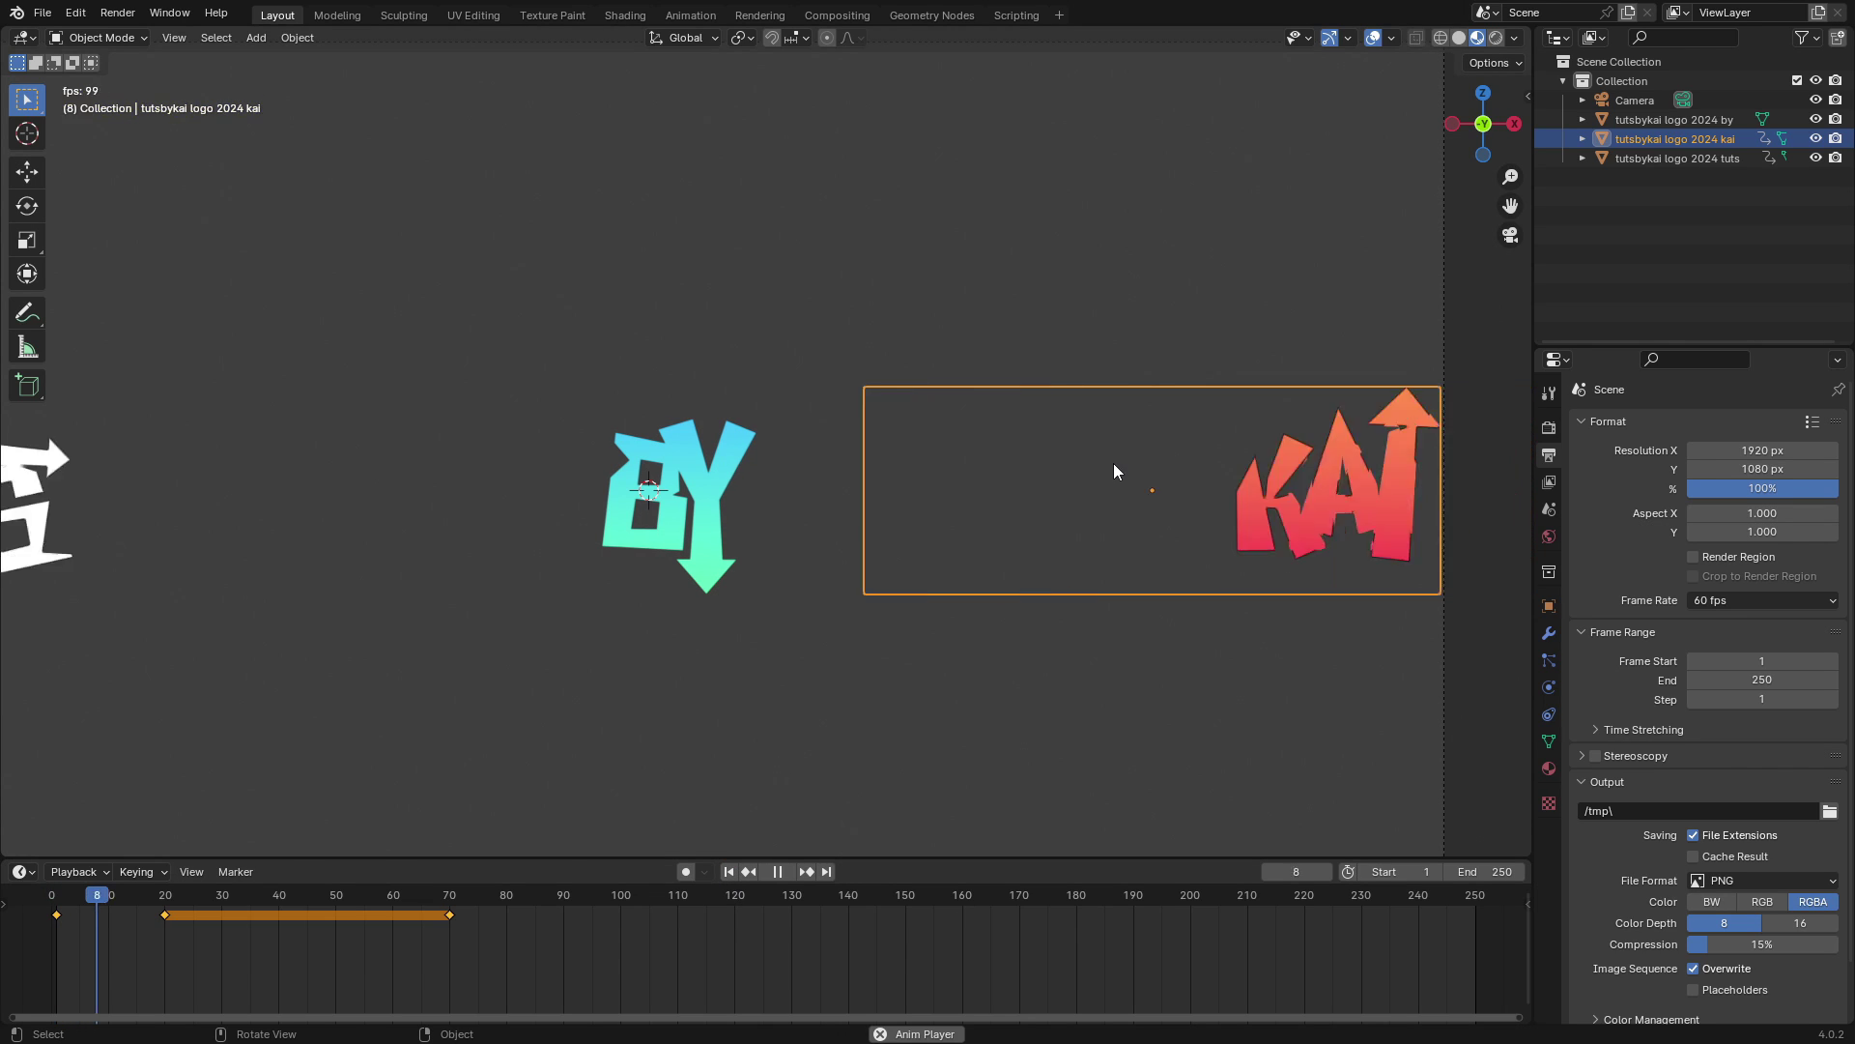
click(167, 897)
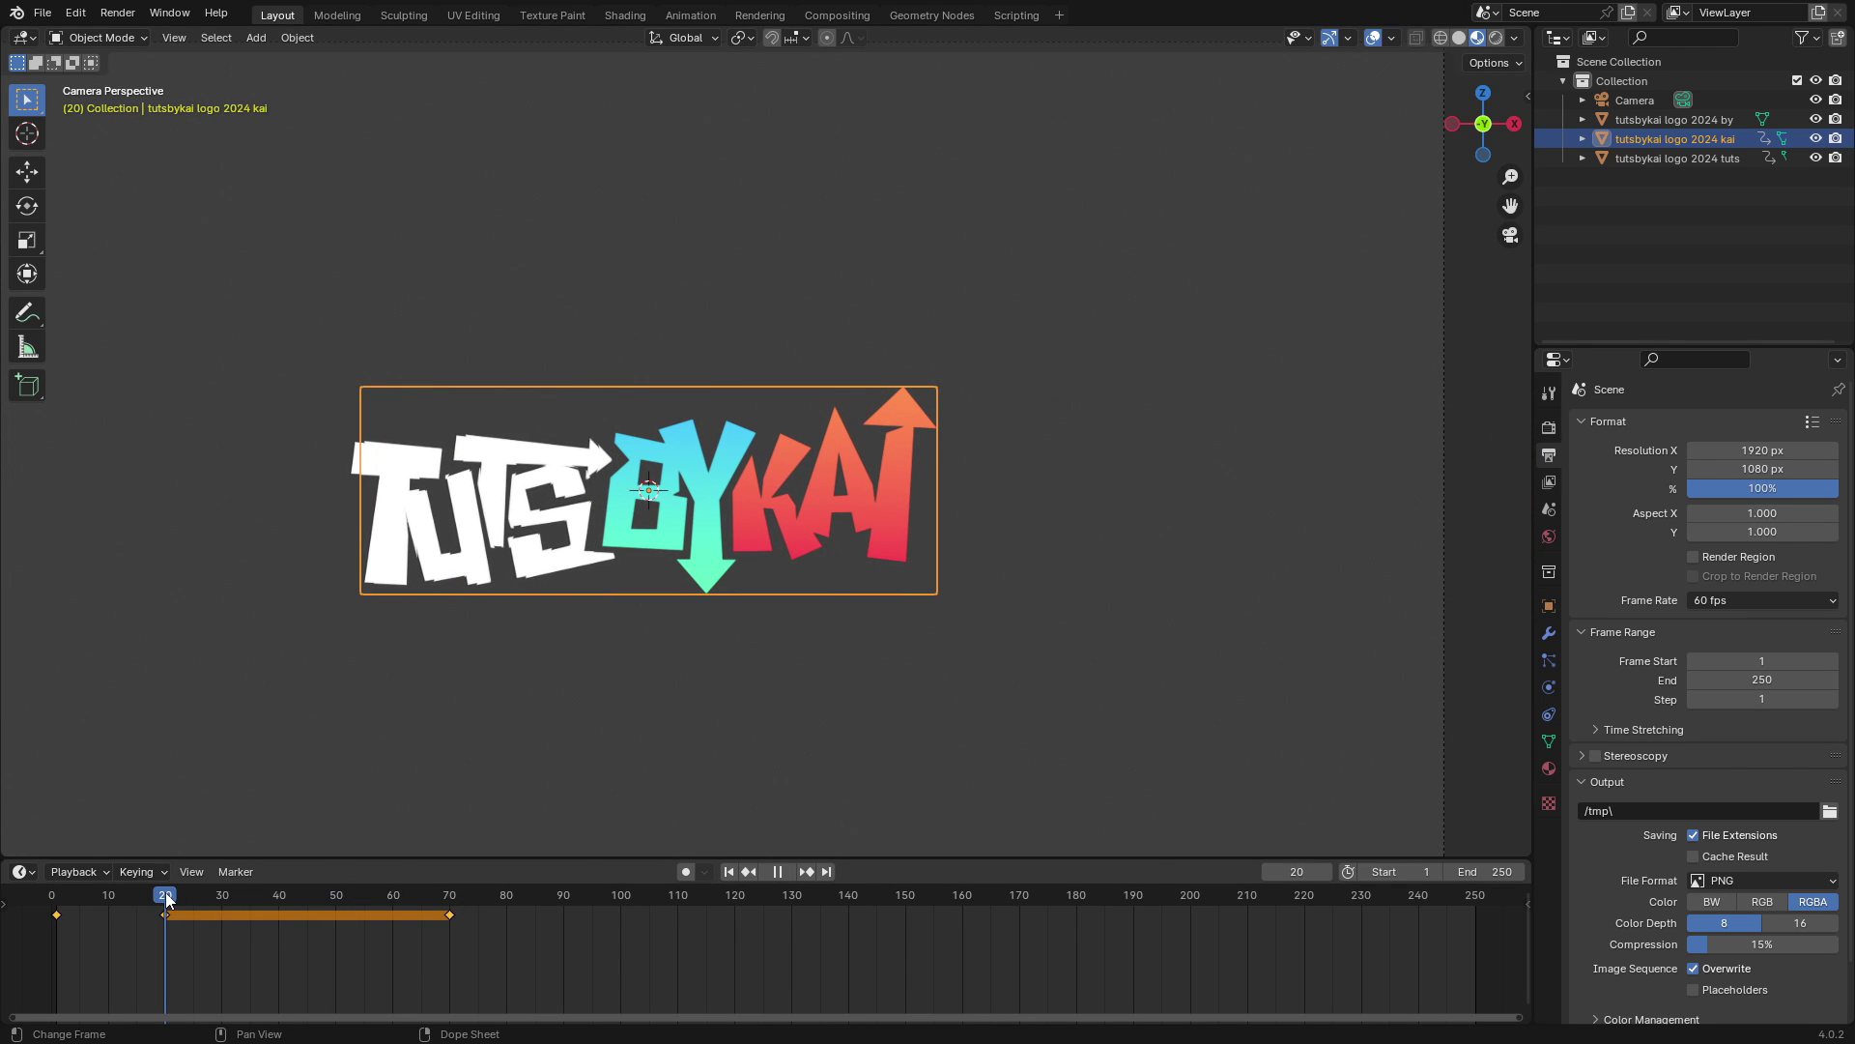
key(g)
key(x)
click(964, 628)
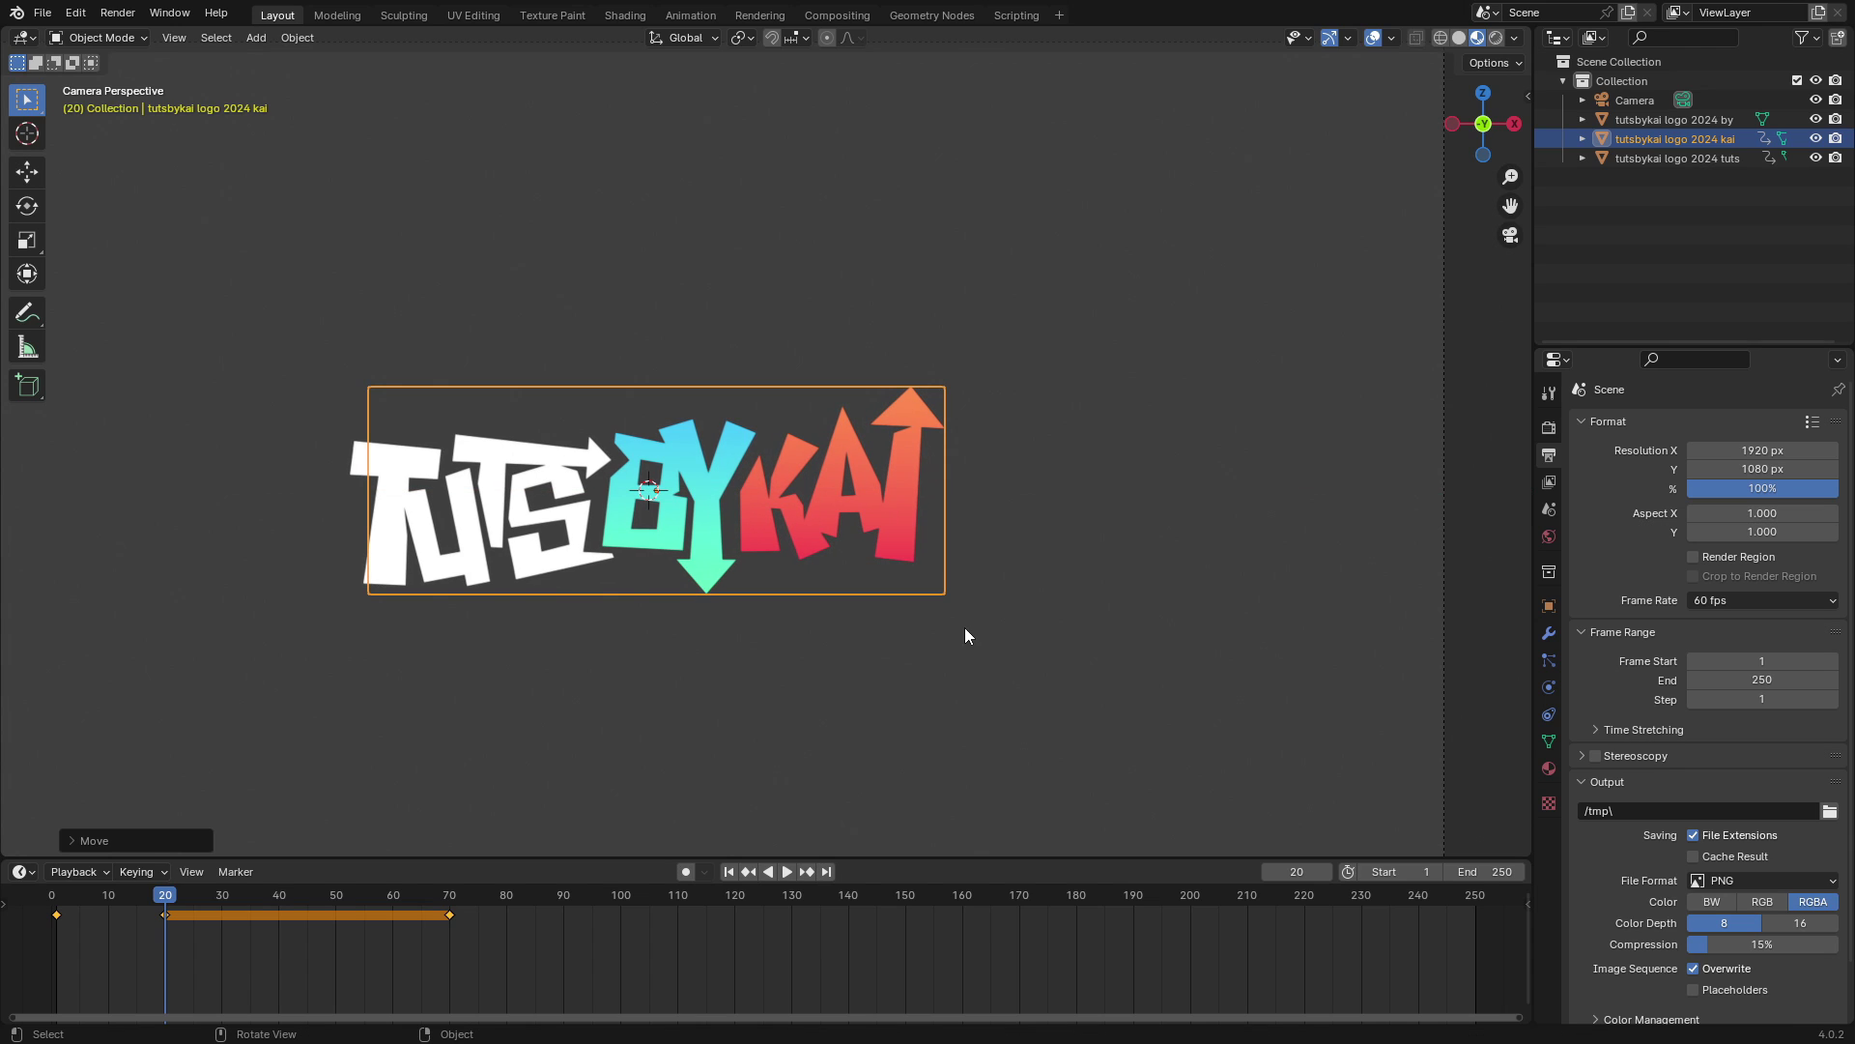
key(i)
click(976, 401)
Step: Replay the animation from the start to check KAI sliding in from the right
click(729, 872)
click(835, 769)
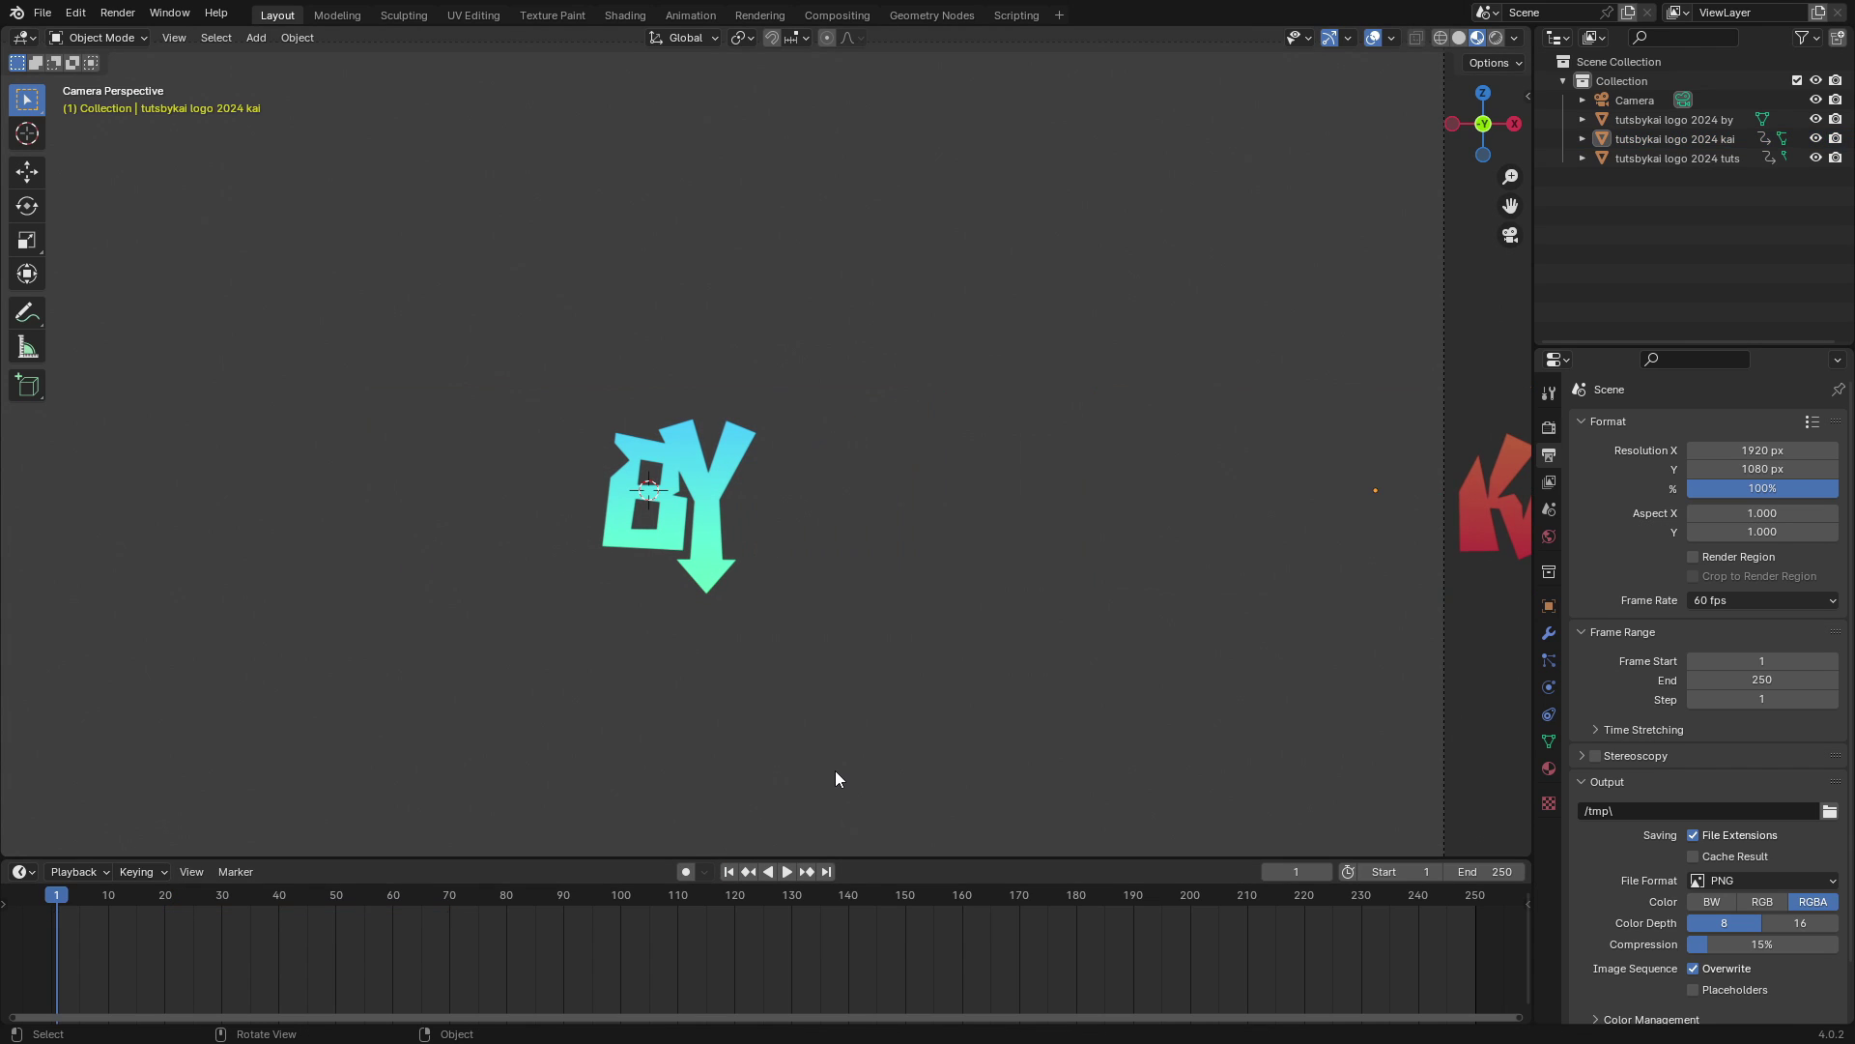
key(space)
click(728, 871)
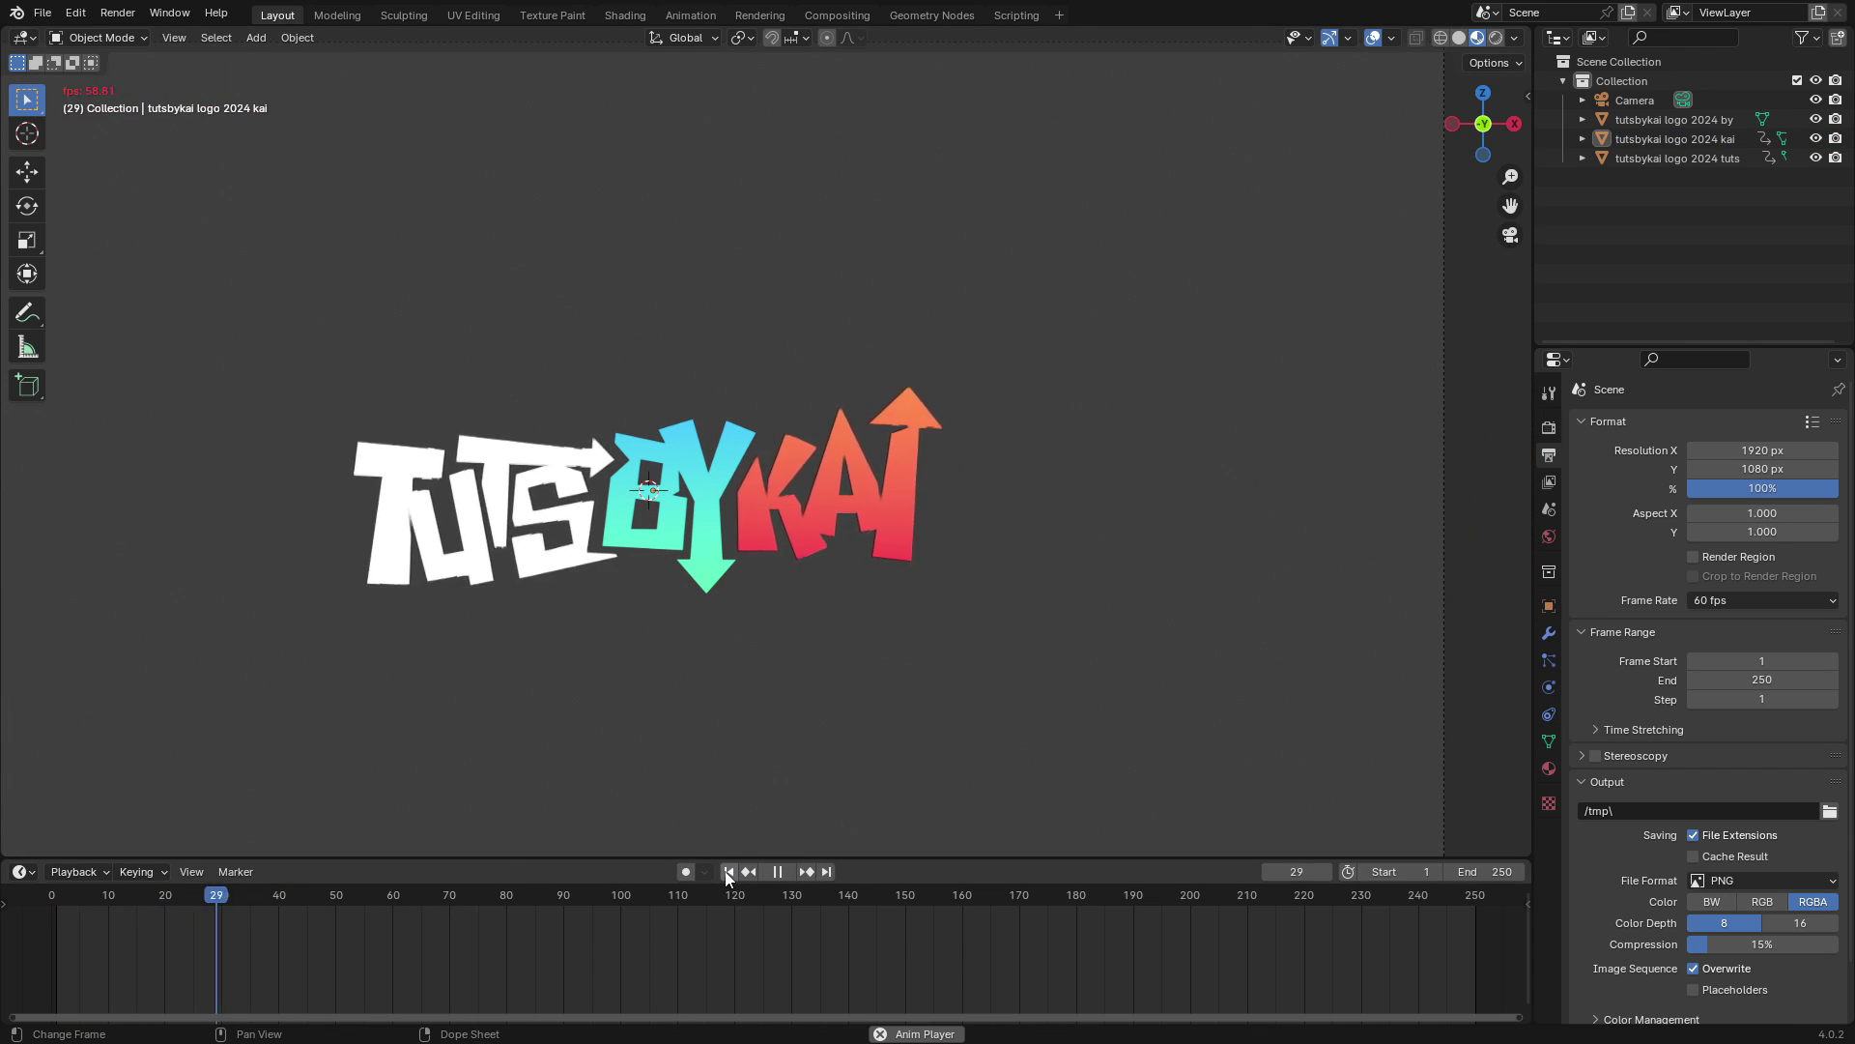
click(729, 871)
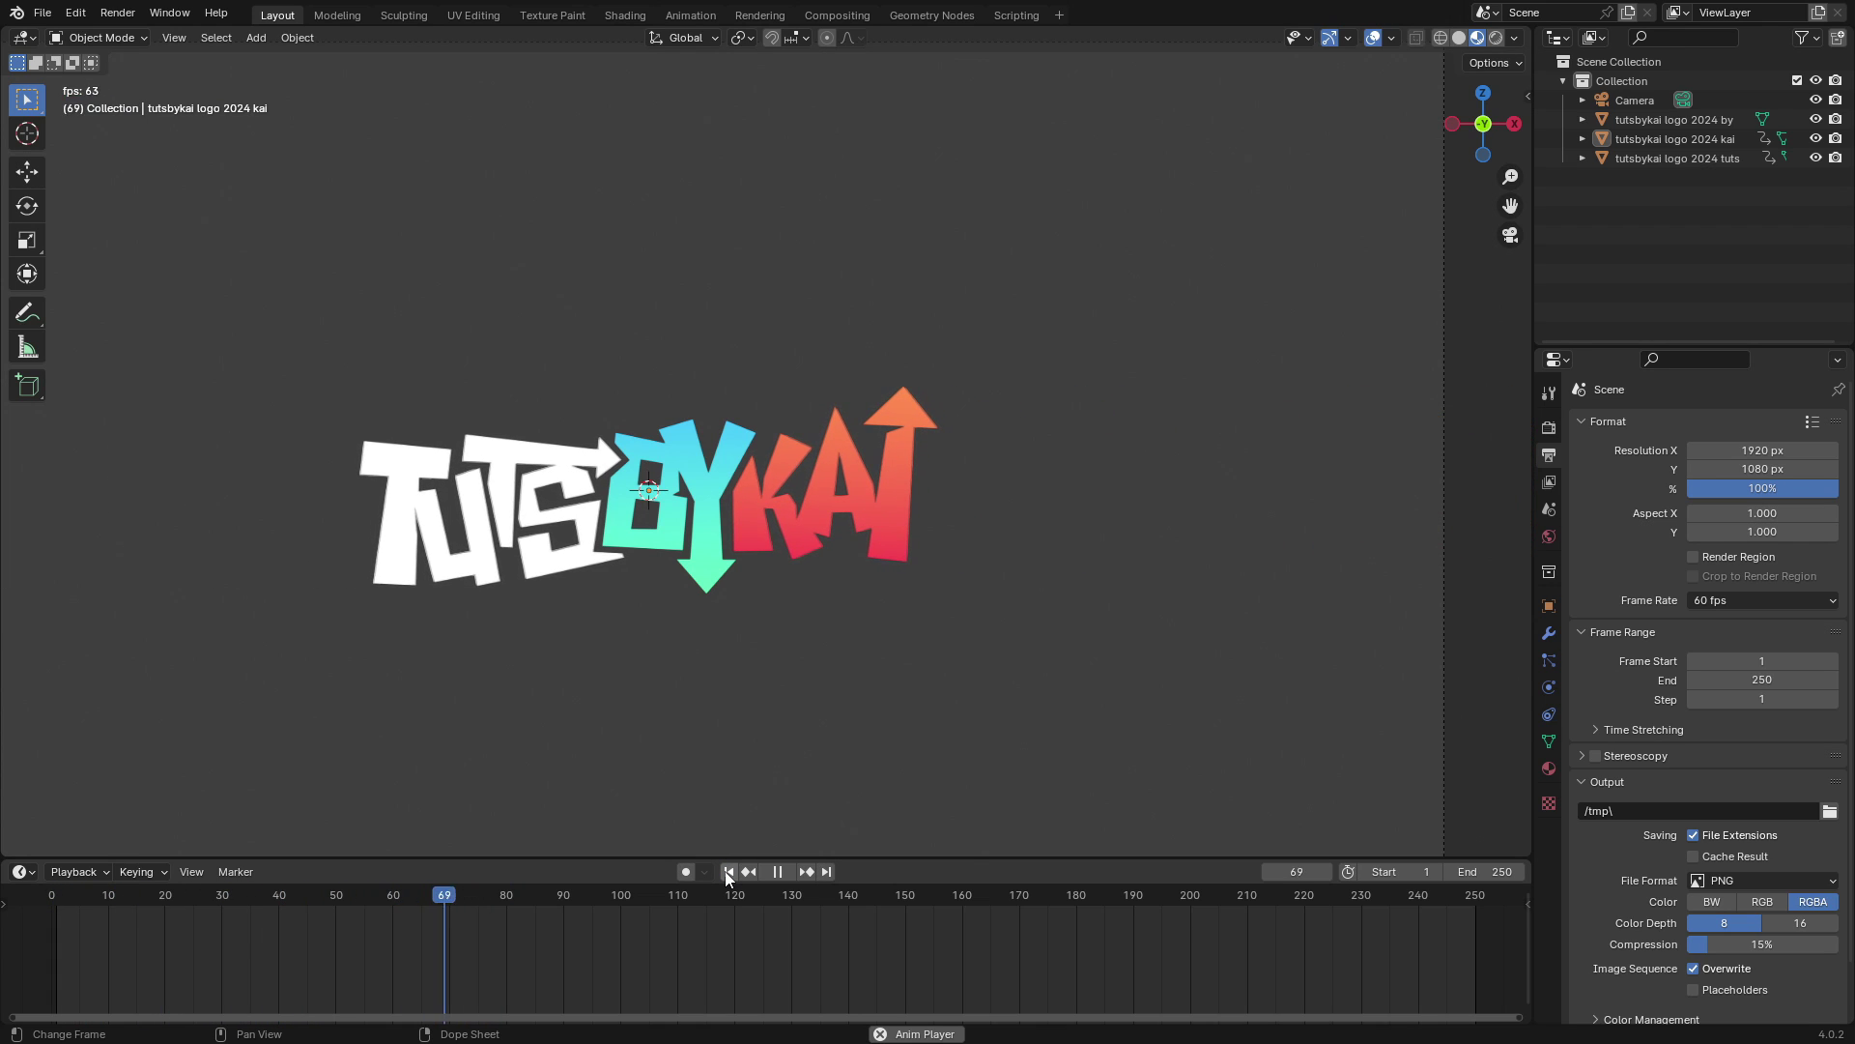
click(729, 872)
click(729, 871)
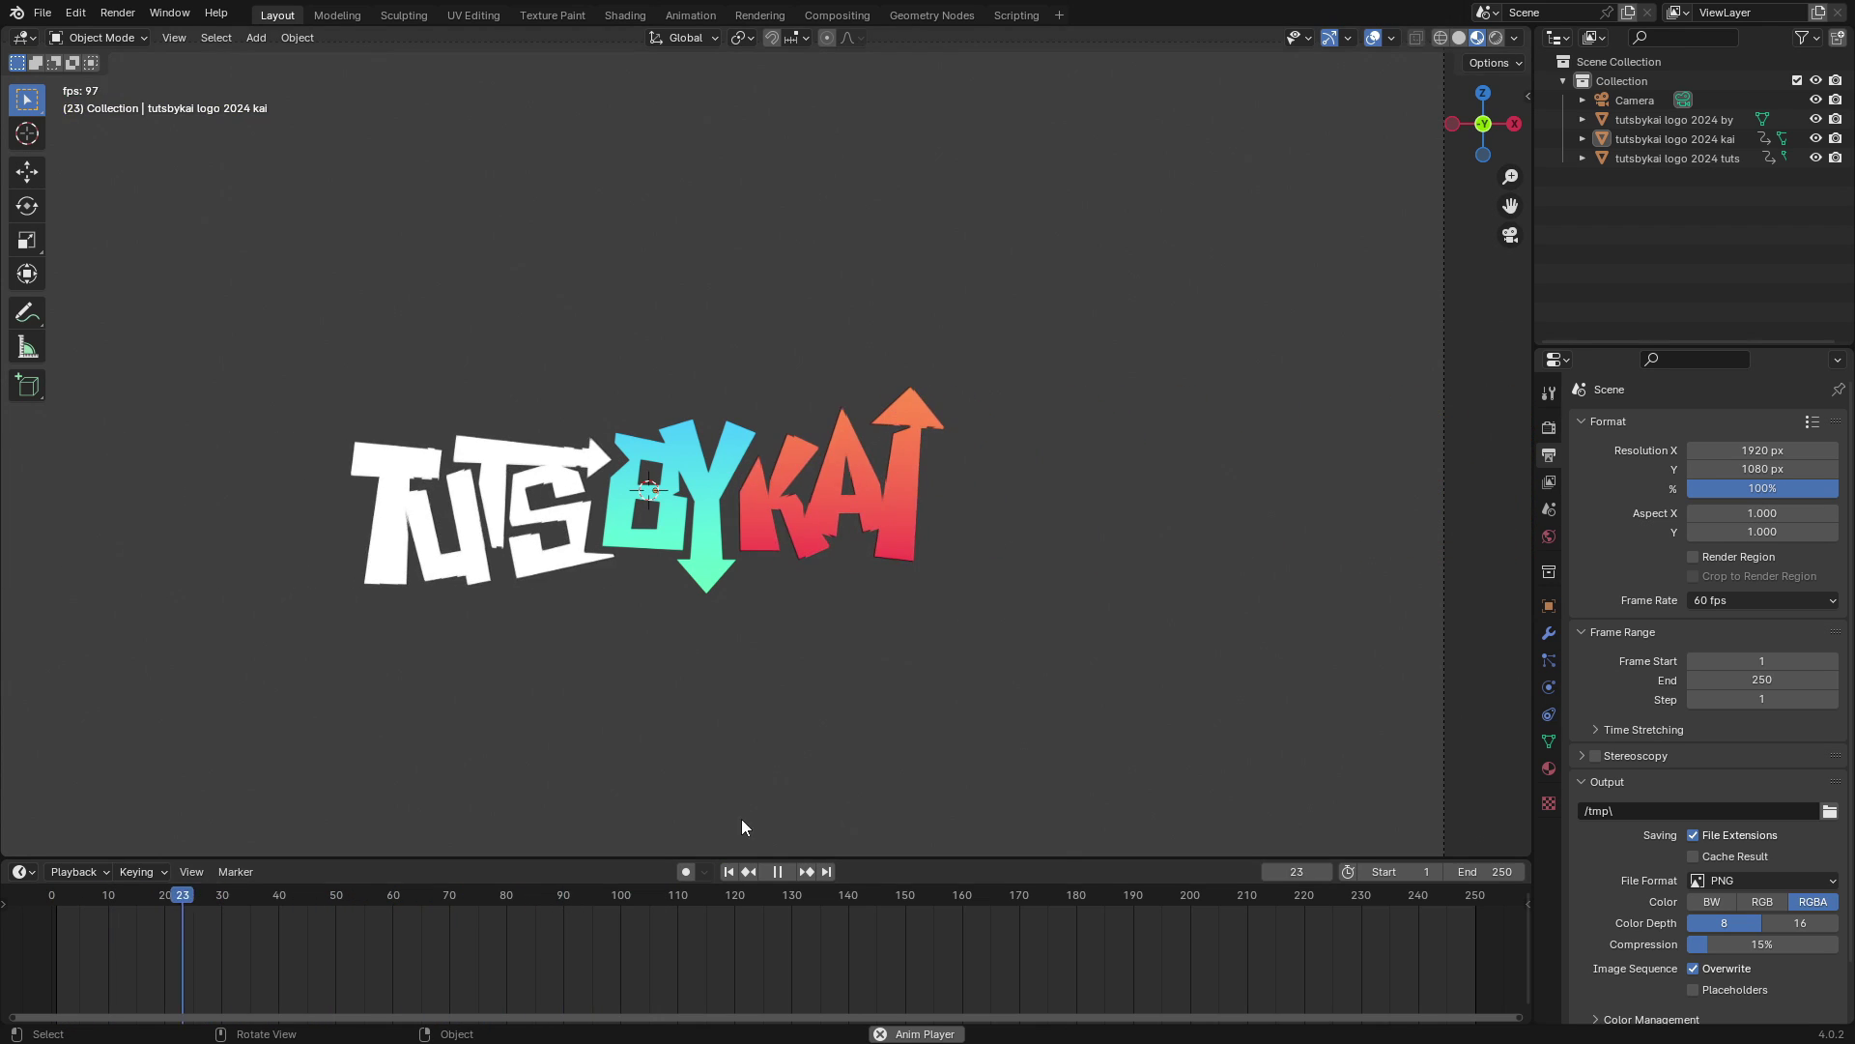
click(779, 599)
Step: Select the BY piece and key its current location at frame 1
click(1731, 161)
ctrl+click(1718, 122)
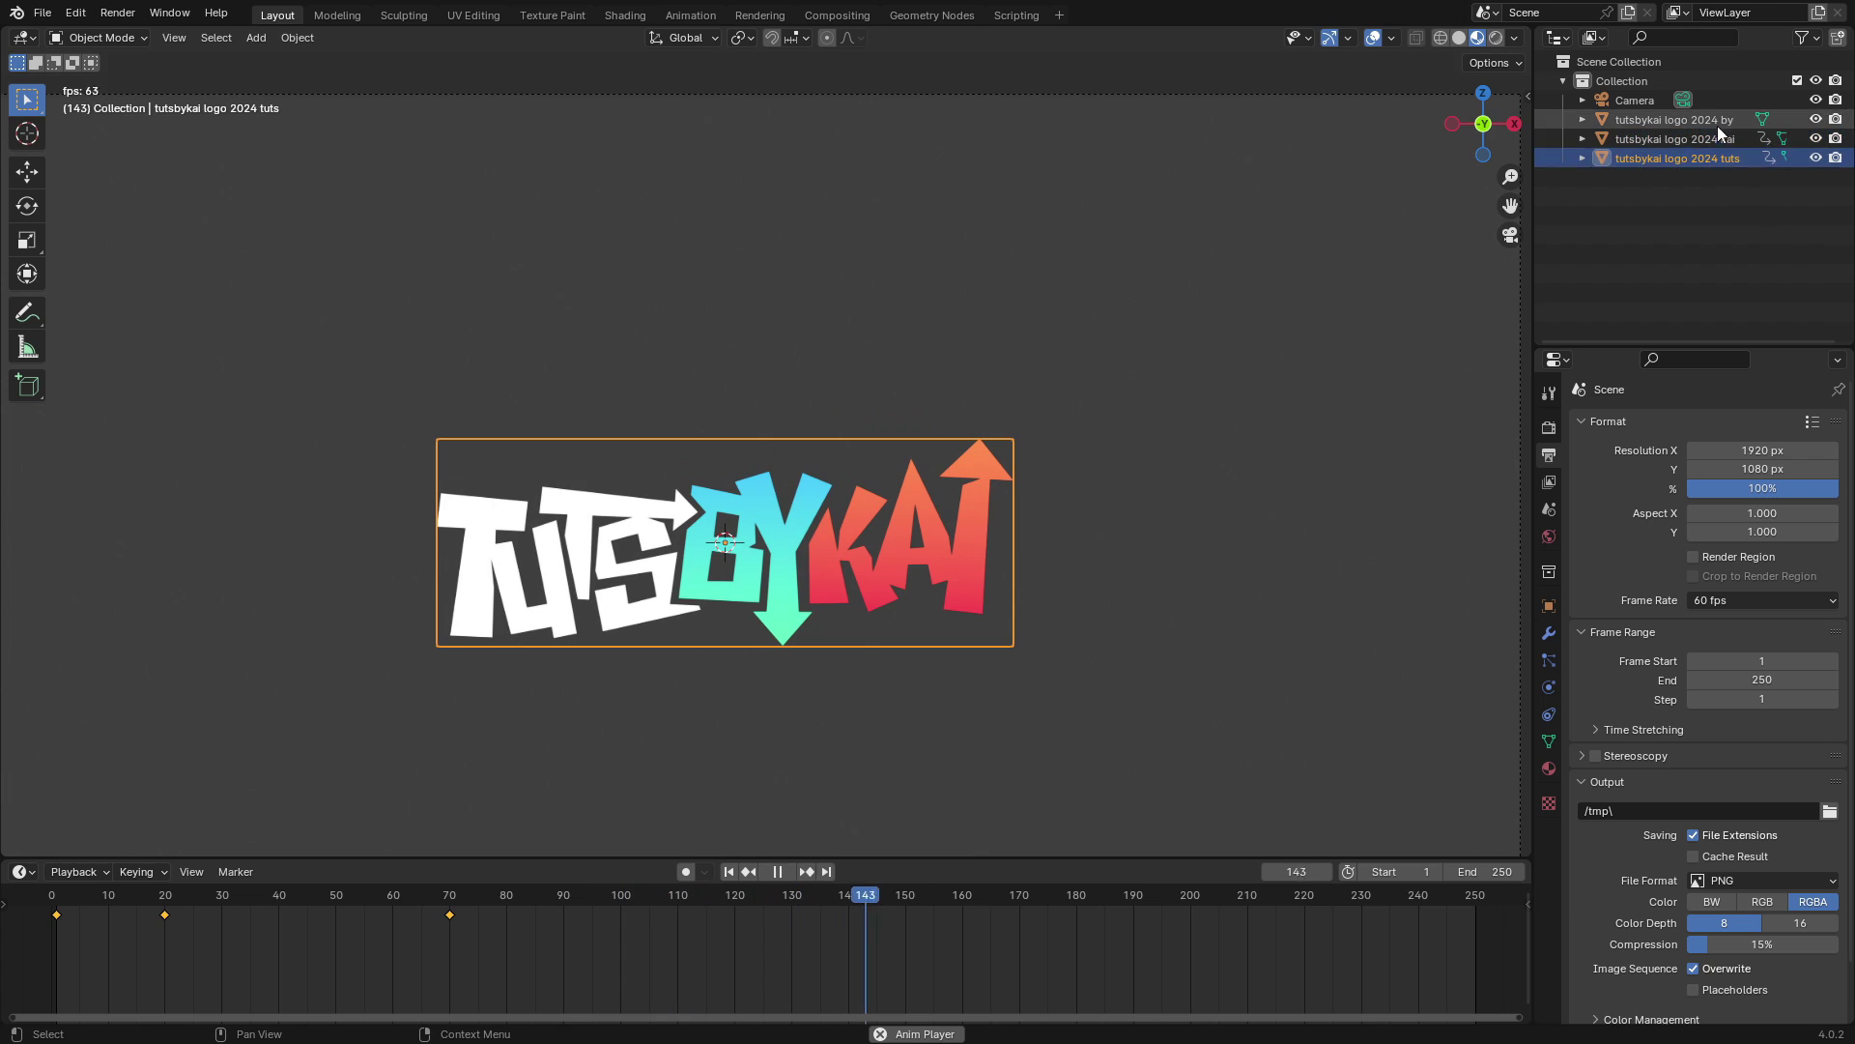
click(778, 872)
click(729, 872)
key(i)
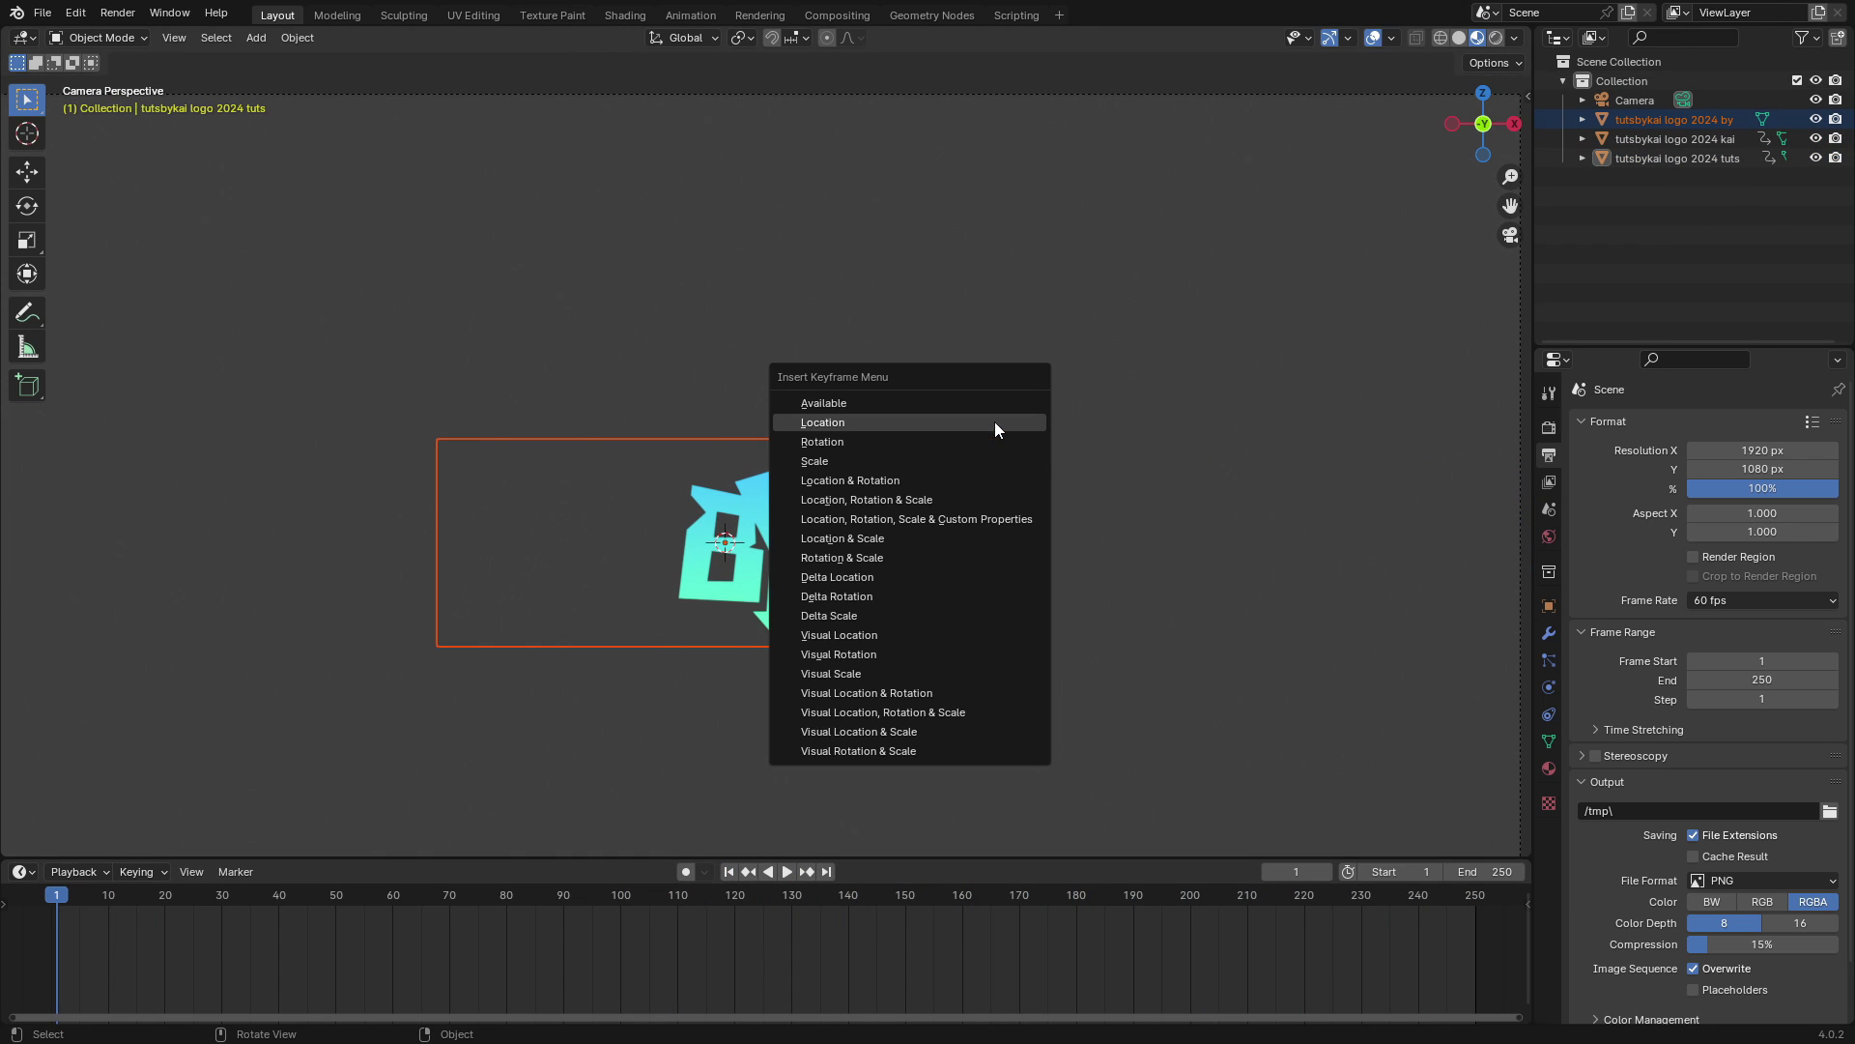
click(995, 427)
Step: Key BY's location again at frames 20 and 70
click(166, 896)
key(space)
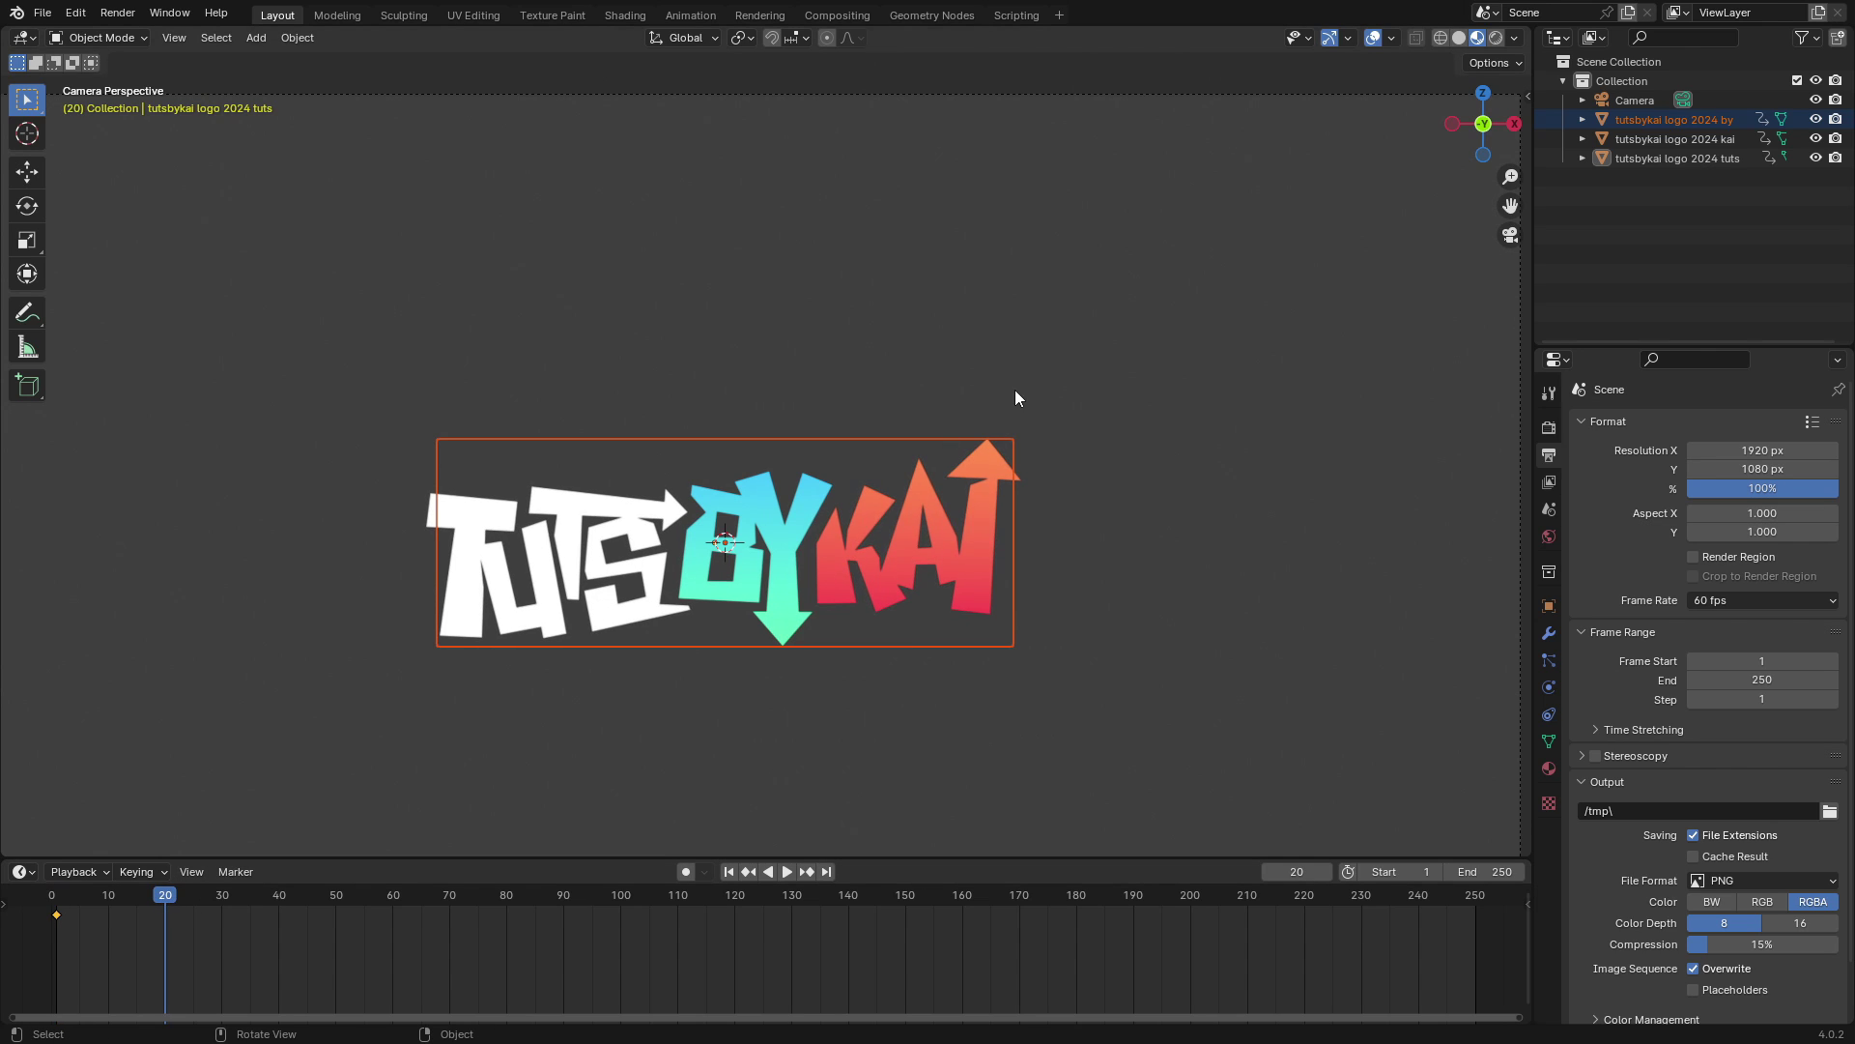
key(i)
click(1023, 391)
click(454, 908)
key(i)
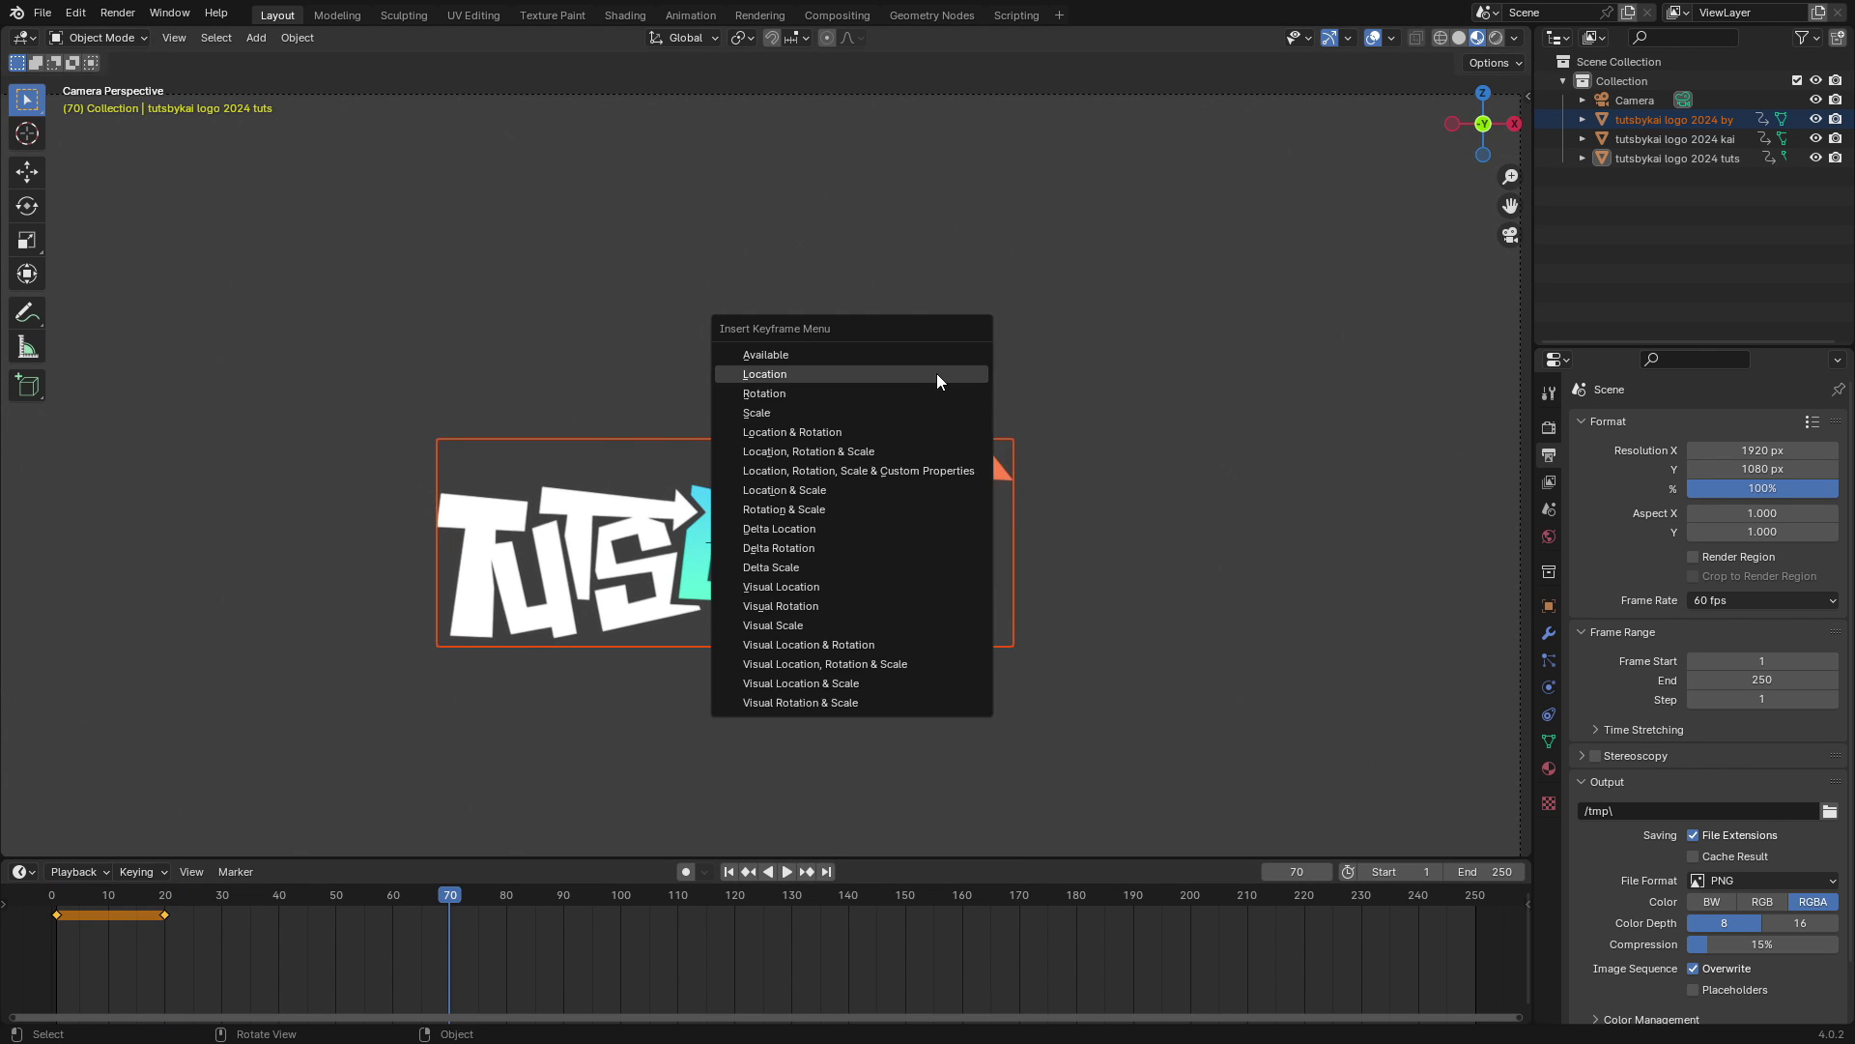
click(937, 374)
Step: At frame 1, raise BY along Z above the camera frame and key that location
key(shift+Left)
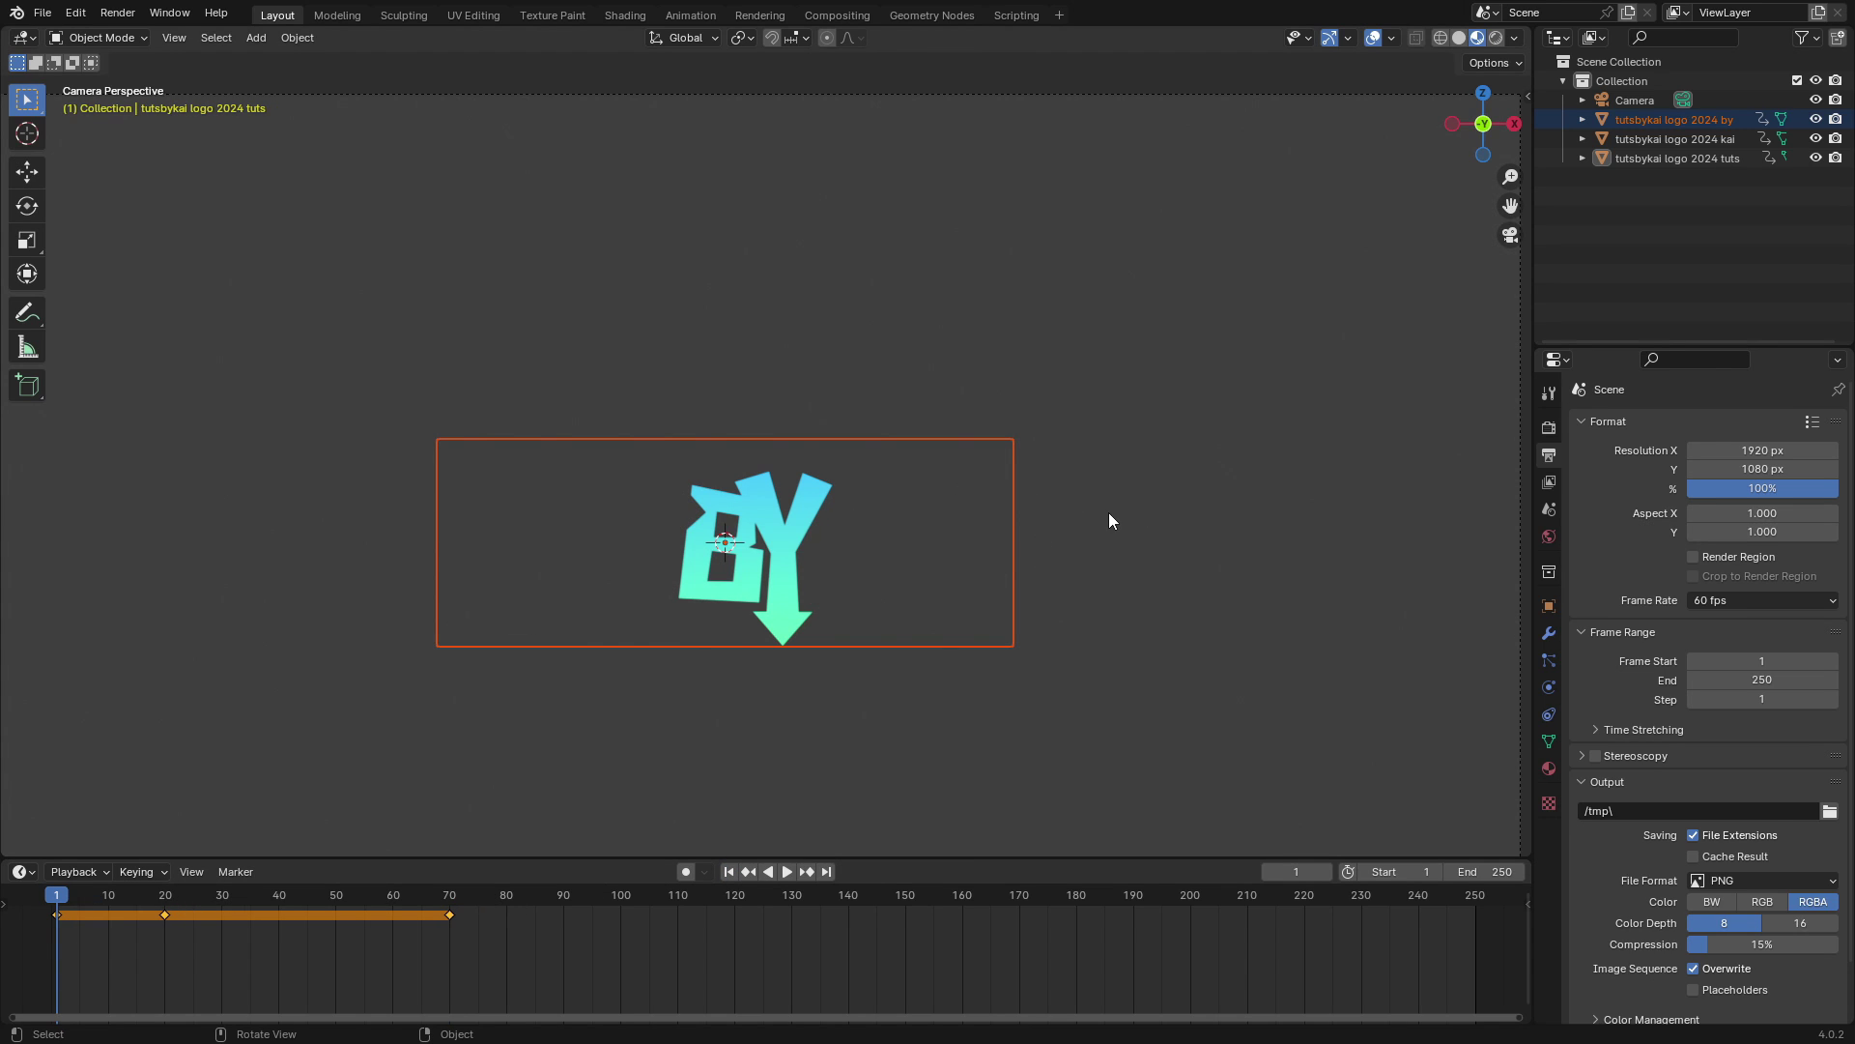
scroll(1105, 512, down, 2)
key(g)
key(x)
key(z)
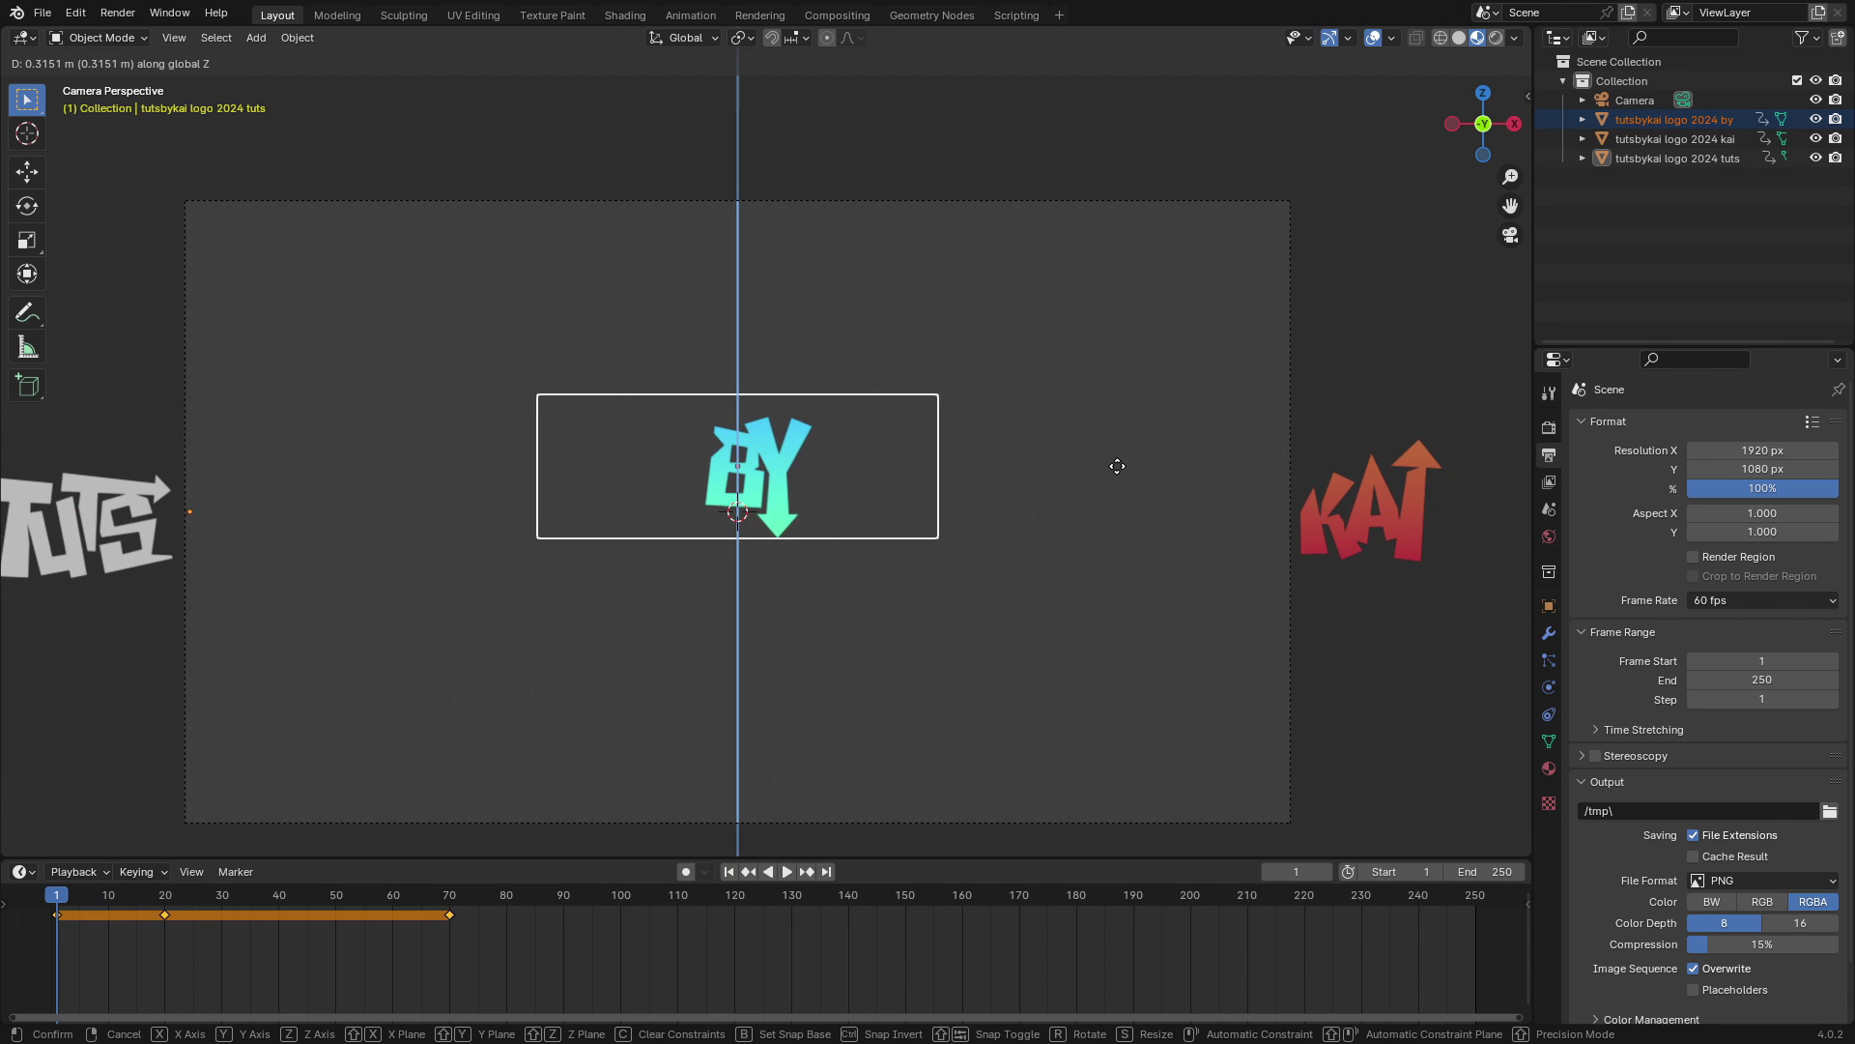
click(1232, 117)
key(i)
click(1232, 127)
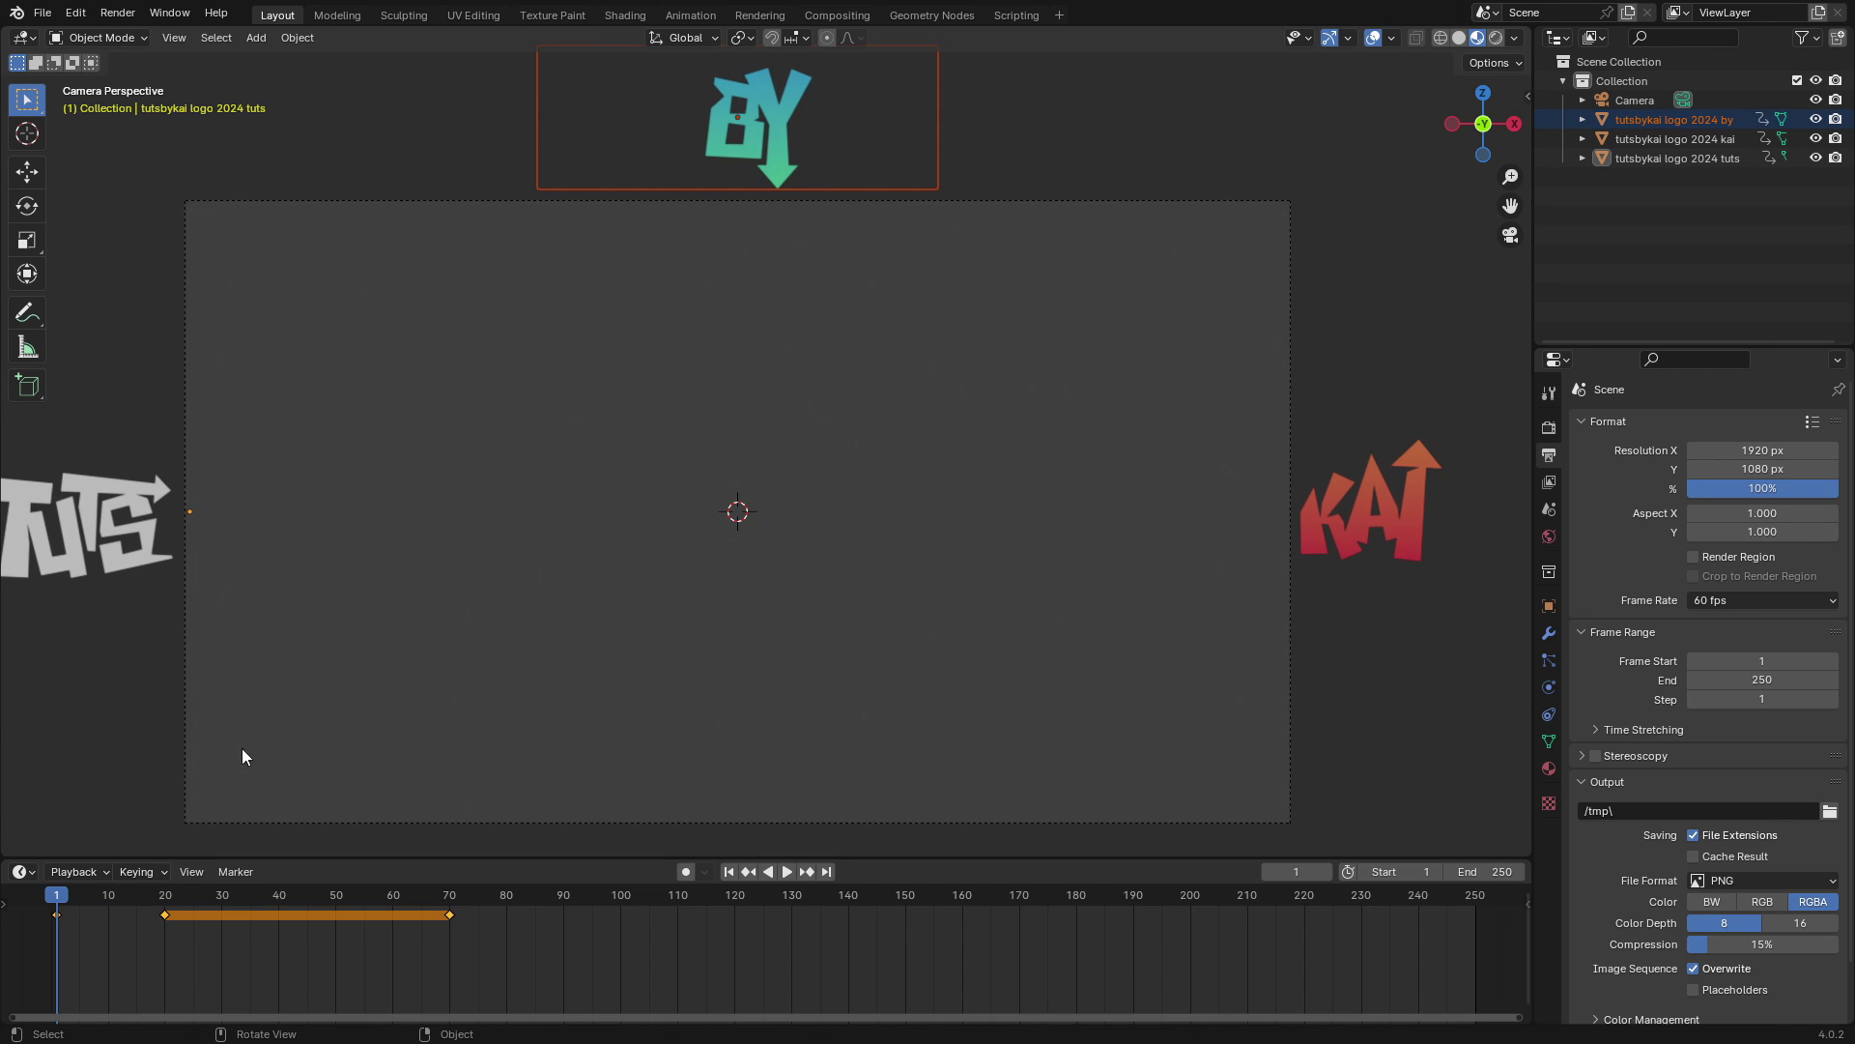
Step: Nudge BY vertically at frame 20, then replay the animation from frame 1
click(164, 911)
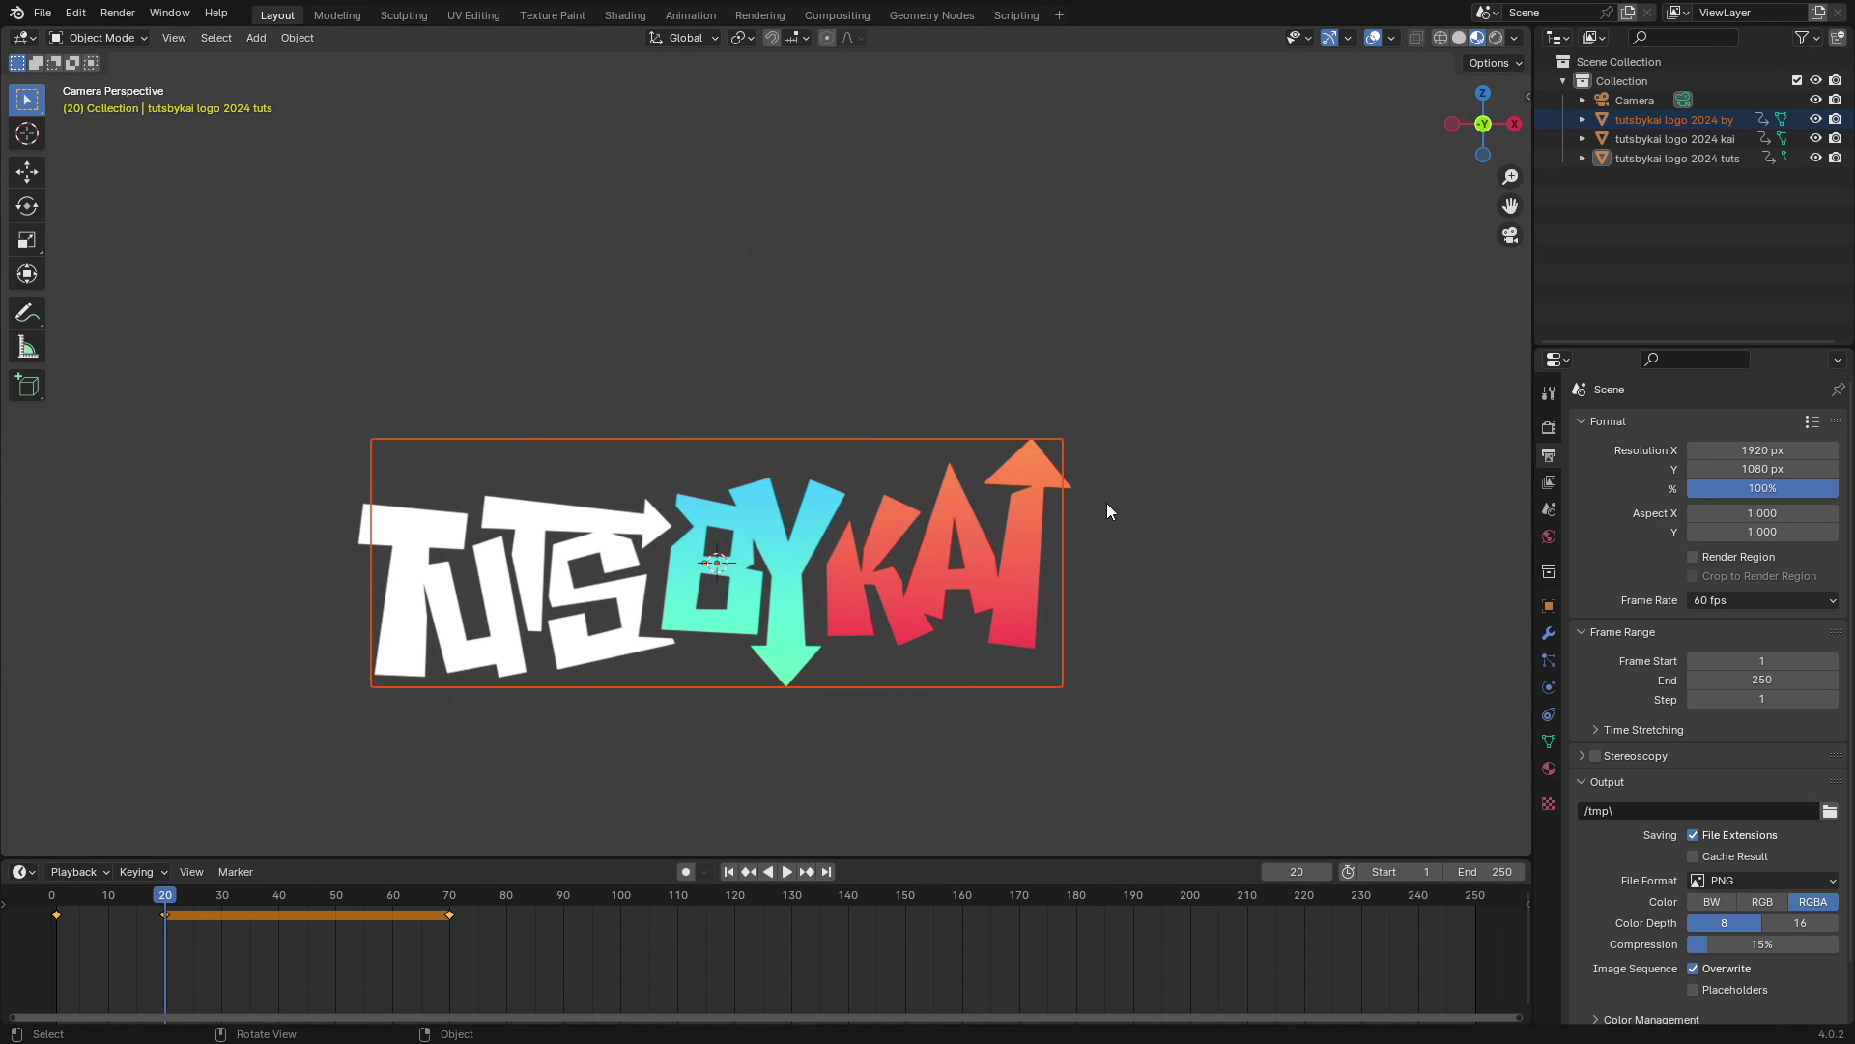
key(g)
key(z)
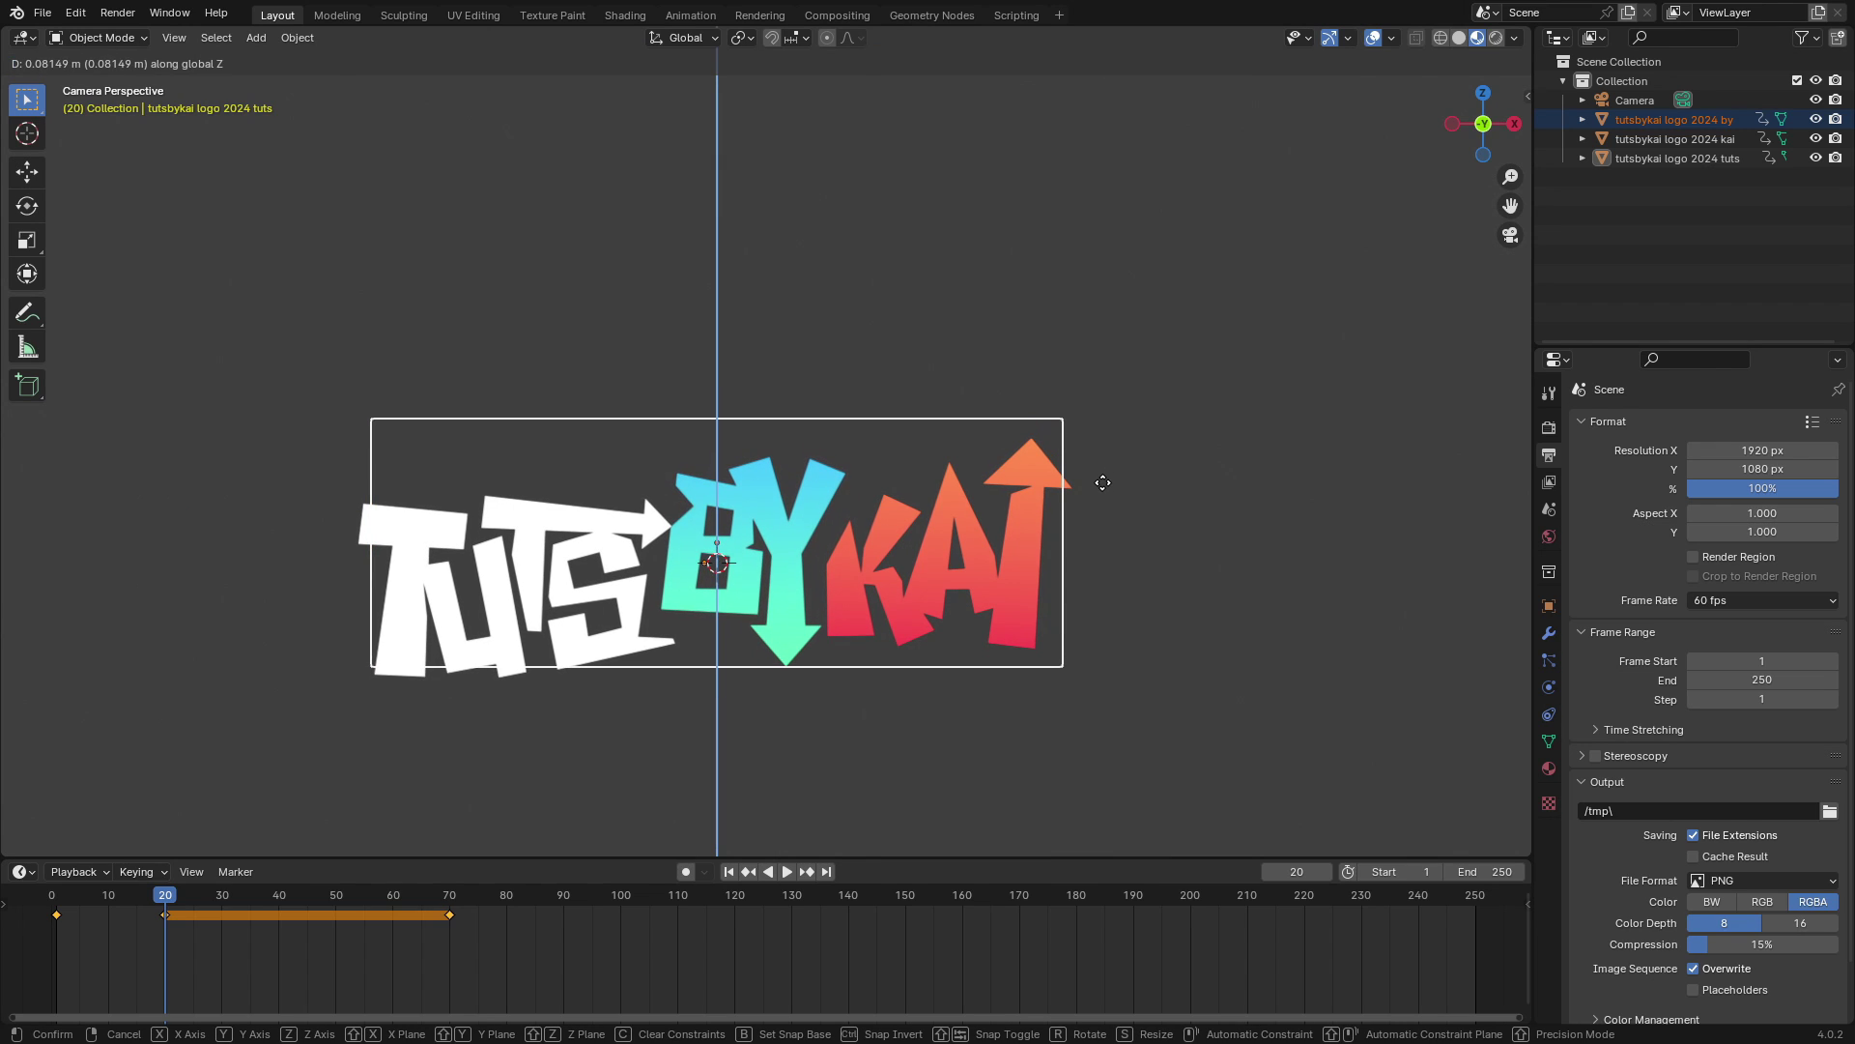
click(1103, 482)
click(729, 870)
click(787, 871)
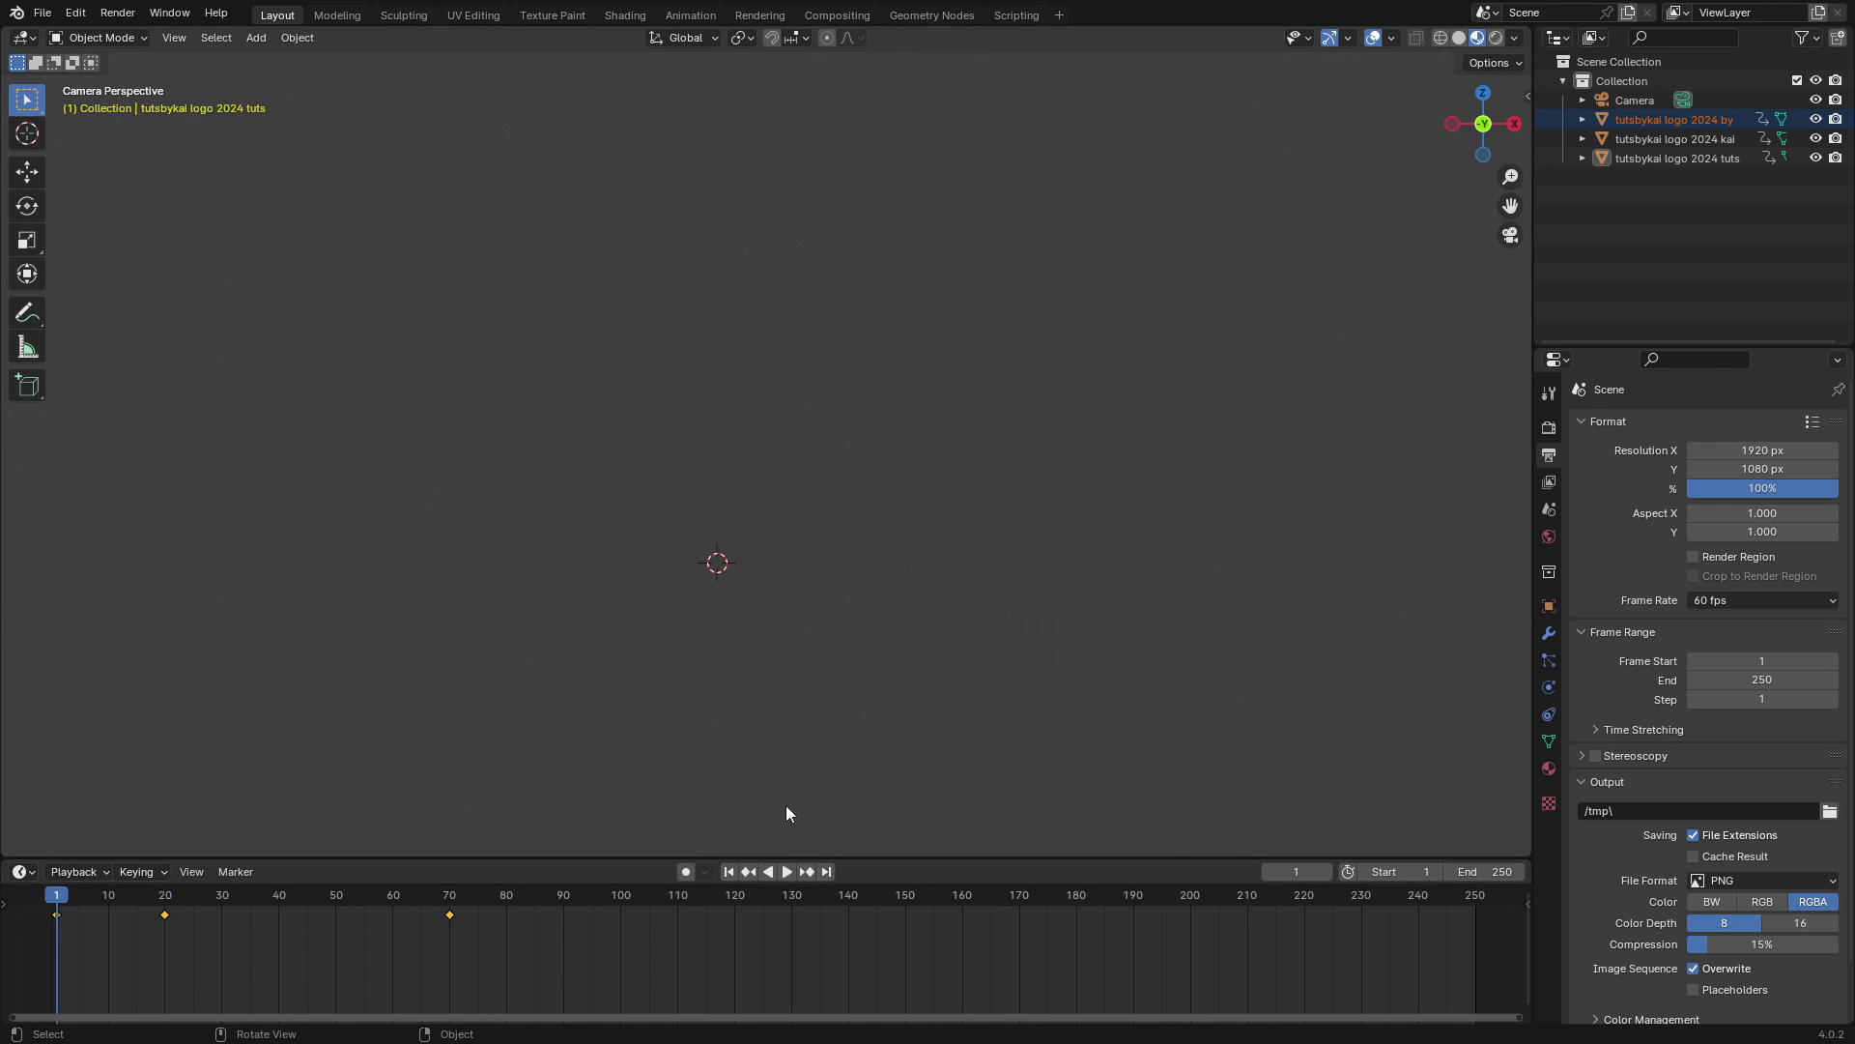
key(Home)
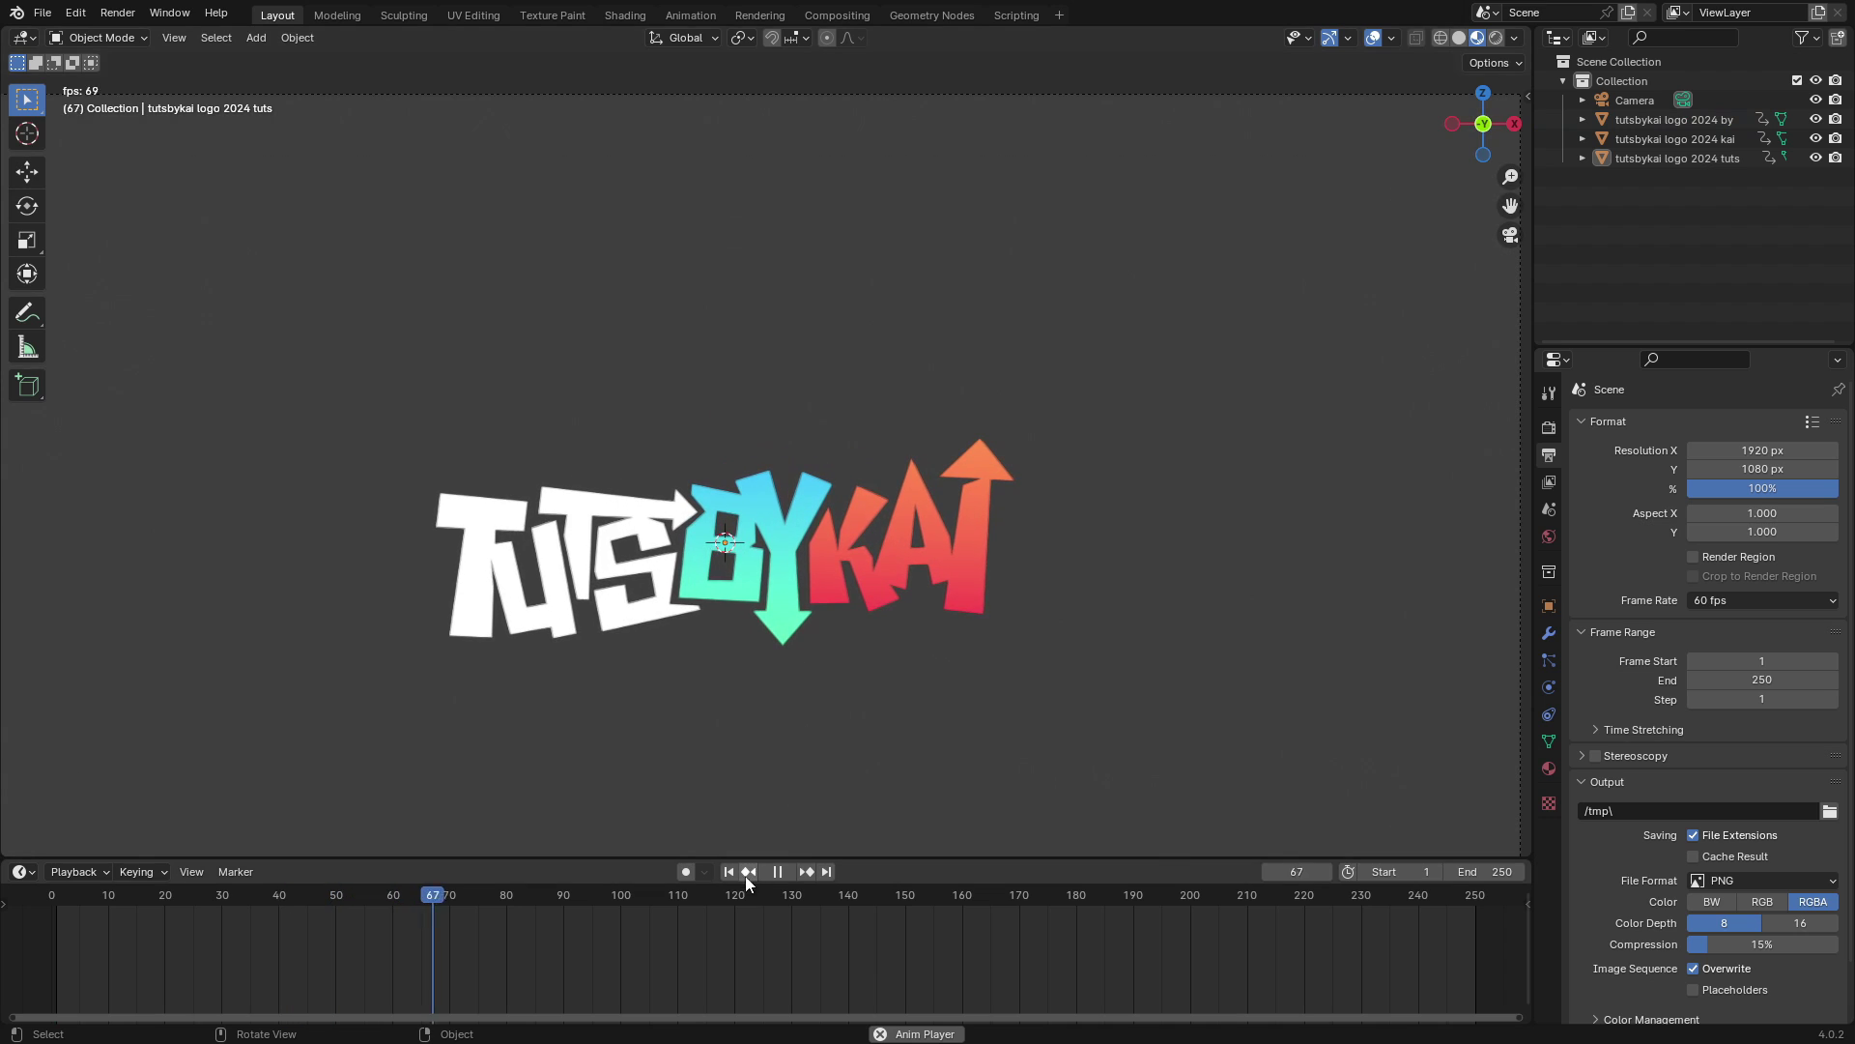
click(730, 871)
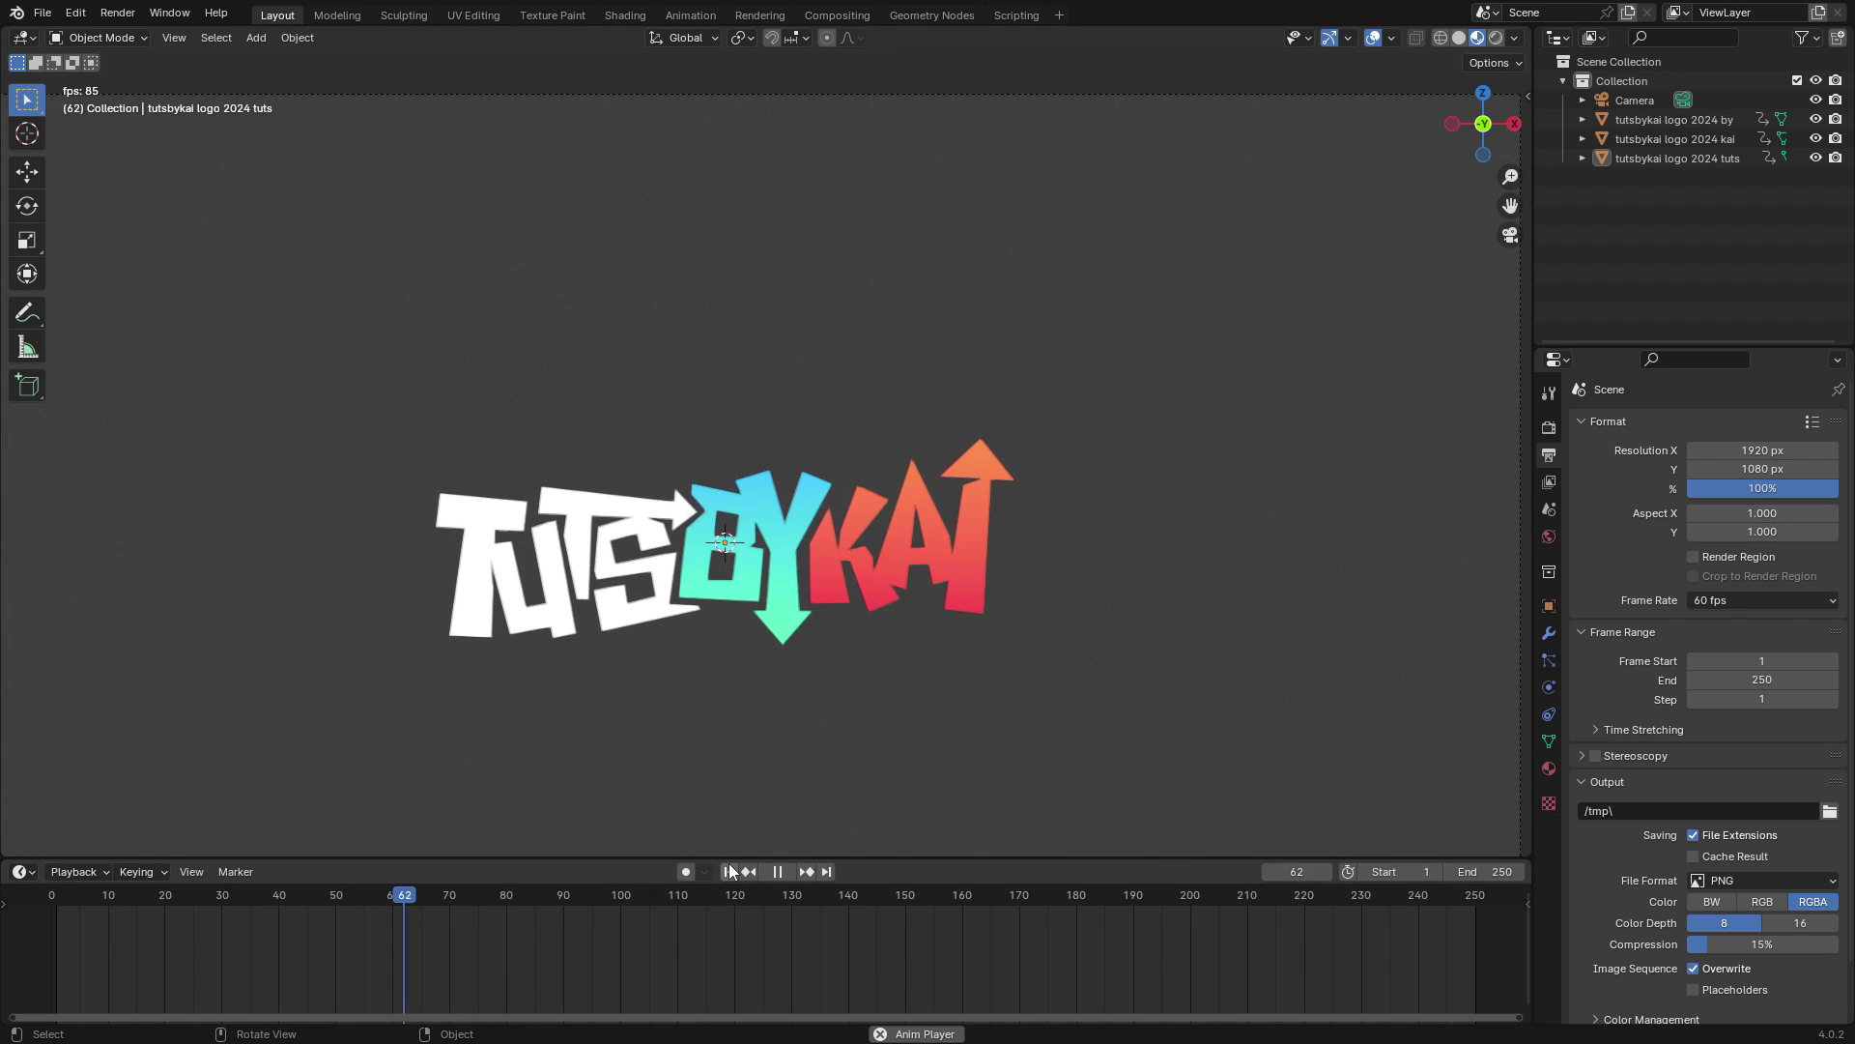
click(730, 870)
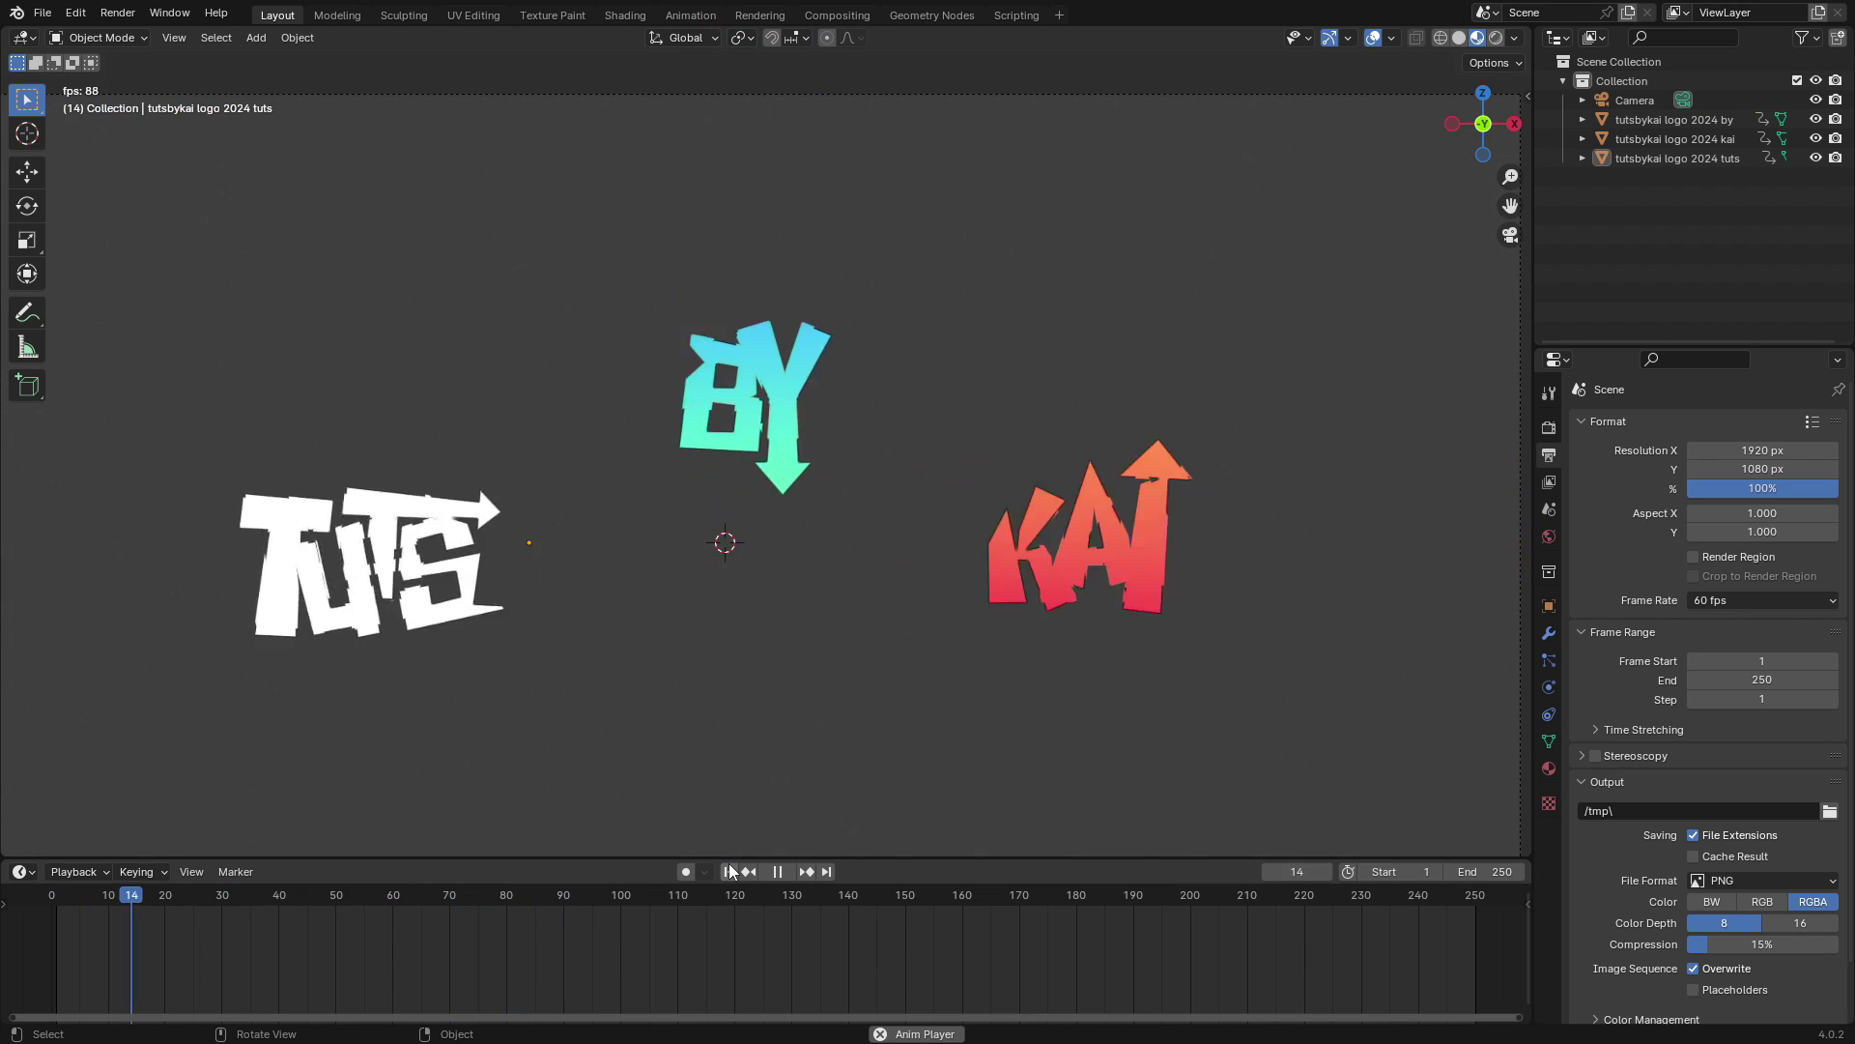
scroll(899, 682, down, 3)
key(Home)
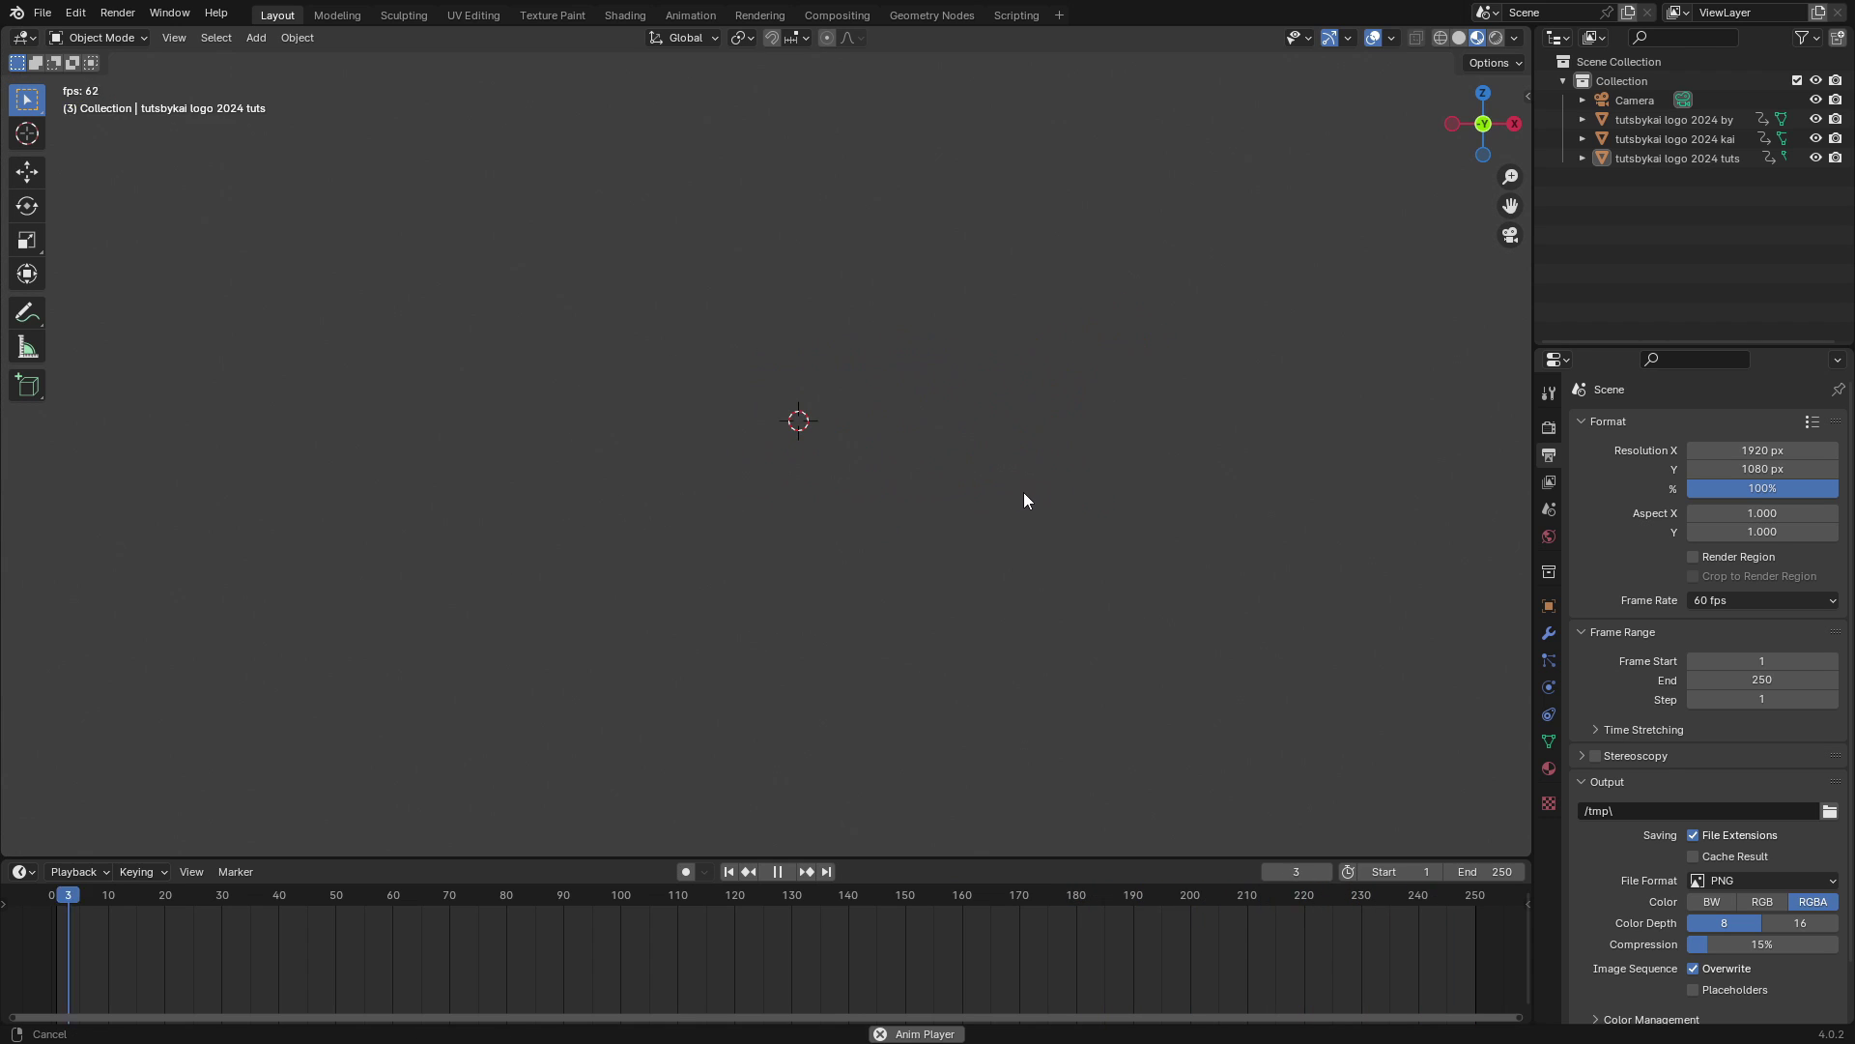
key(Home)
scroll(1055, 536, up, 2)
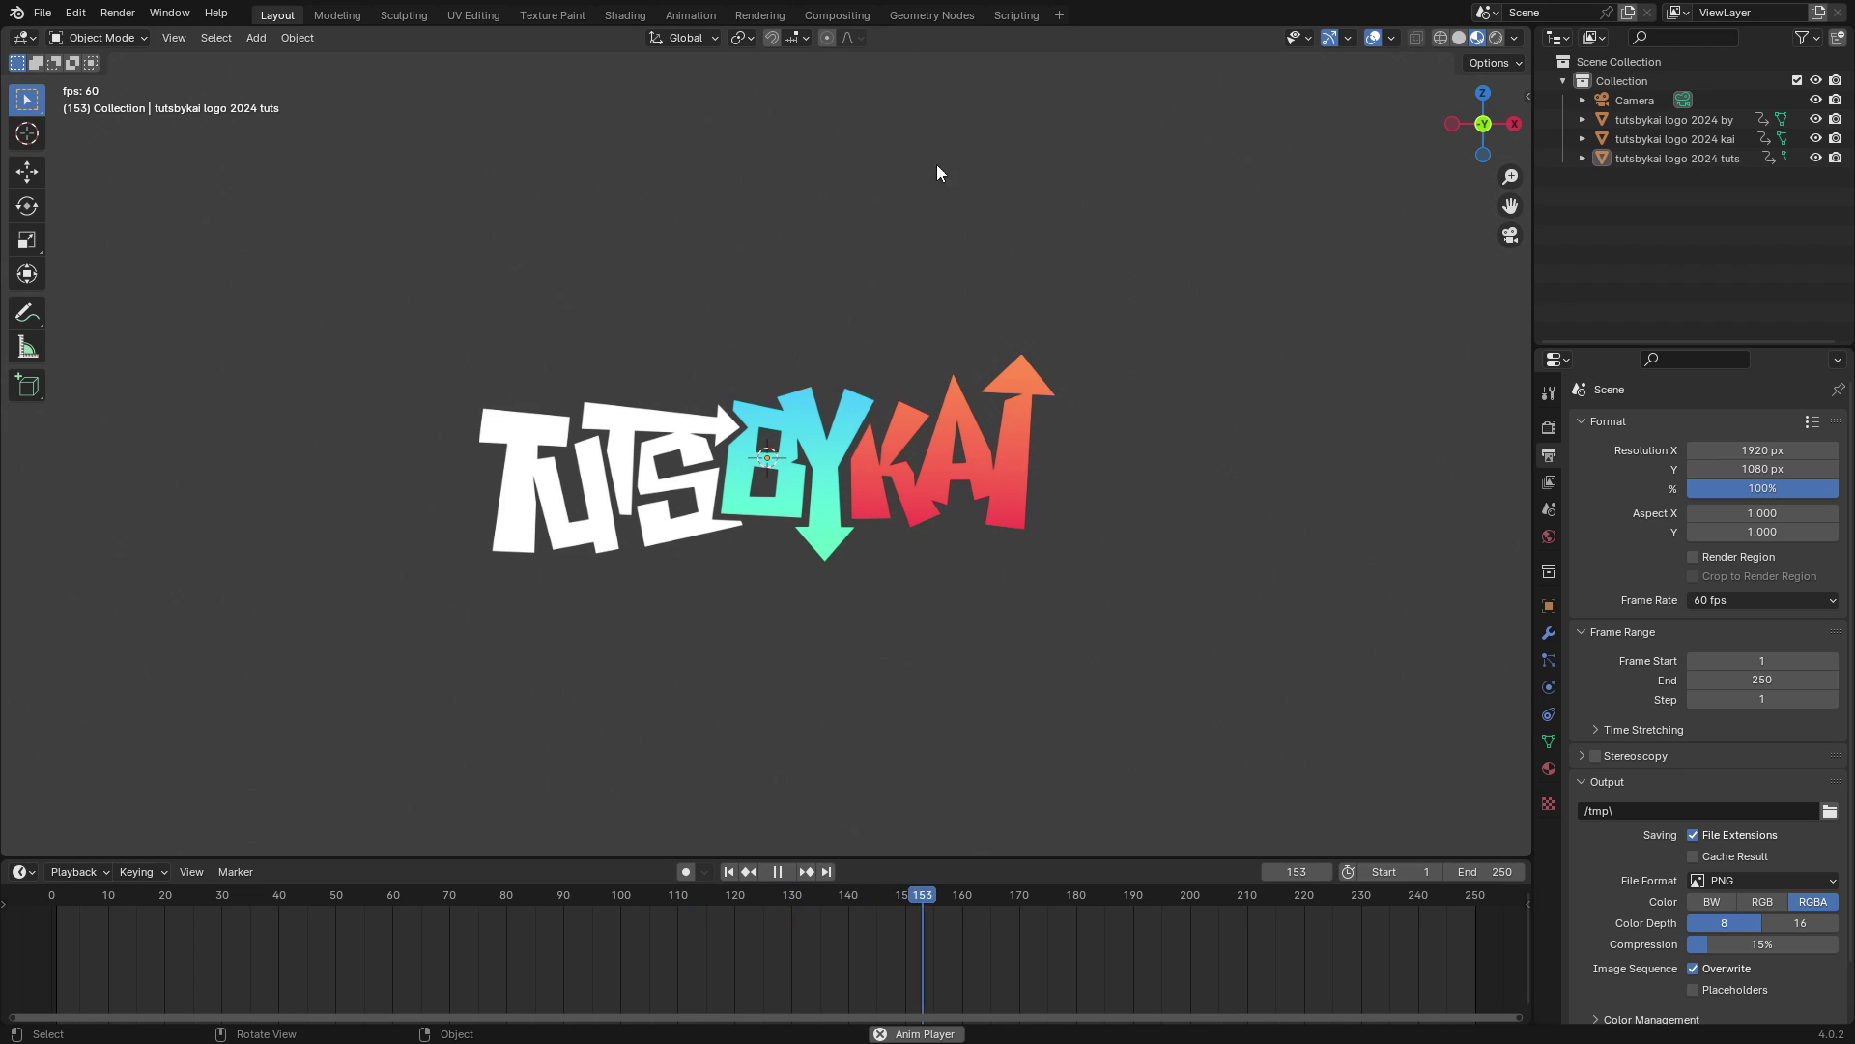
Step: Select all logo pieces, view through the camera and stop playback at frame 20
key(a)
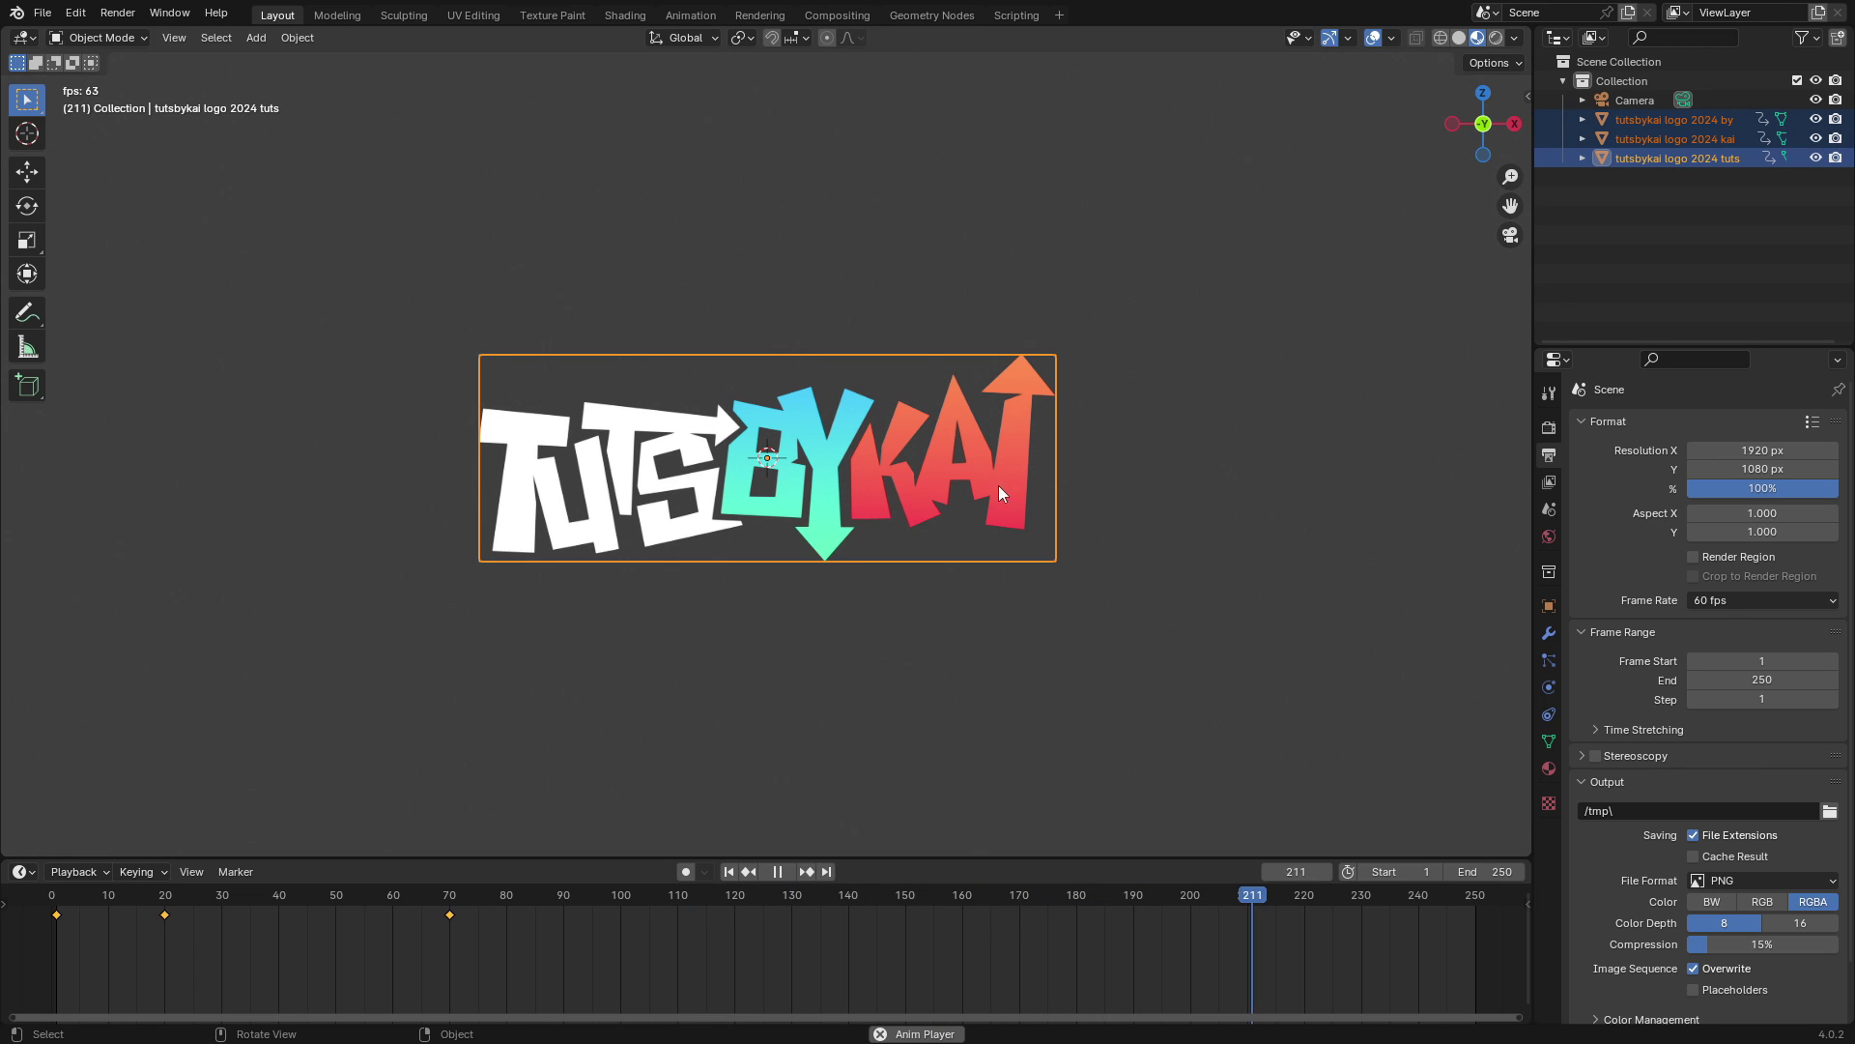
click(777, 872)
key(KP_0)
scroll(966, 570, down, 1)
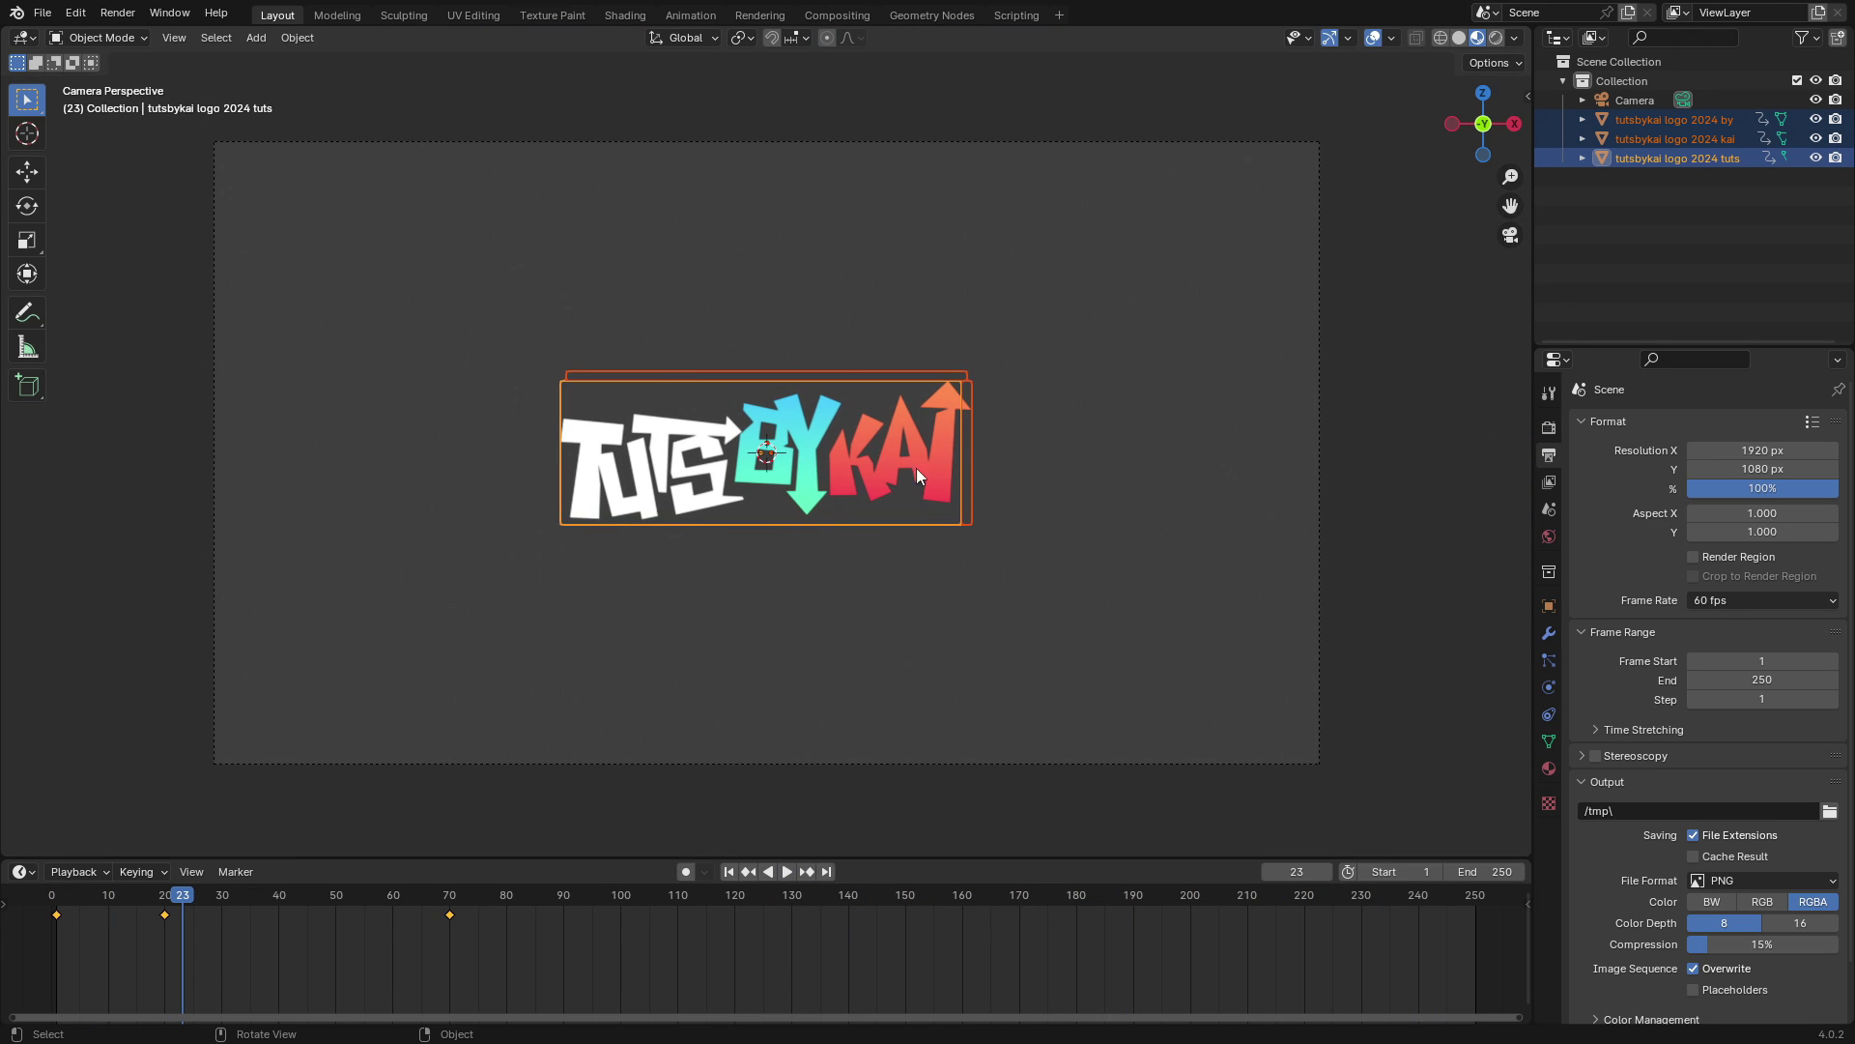
key(space)
click(167, 904)
key(space)
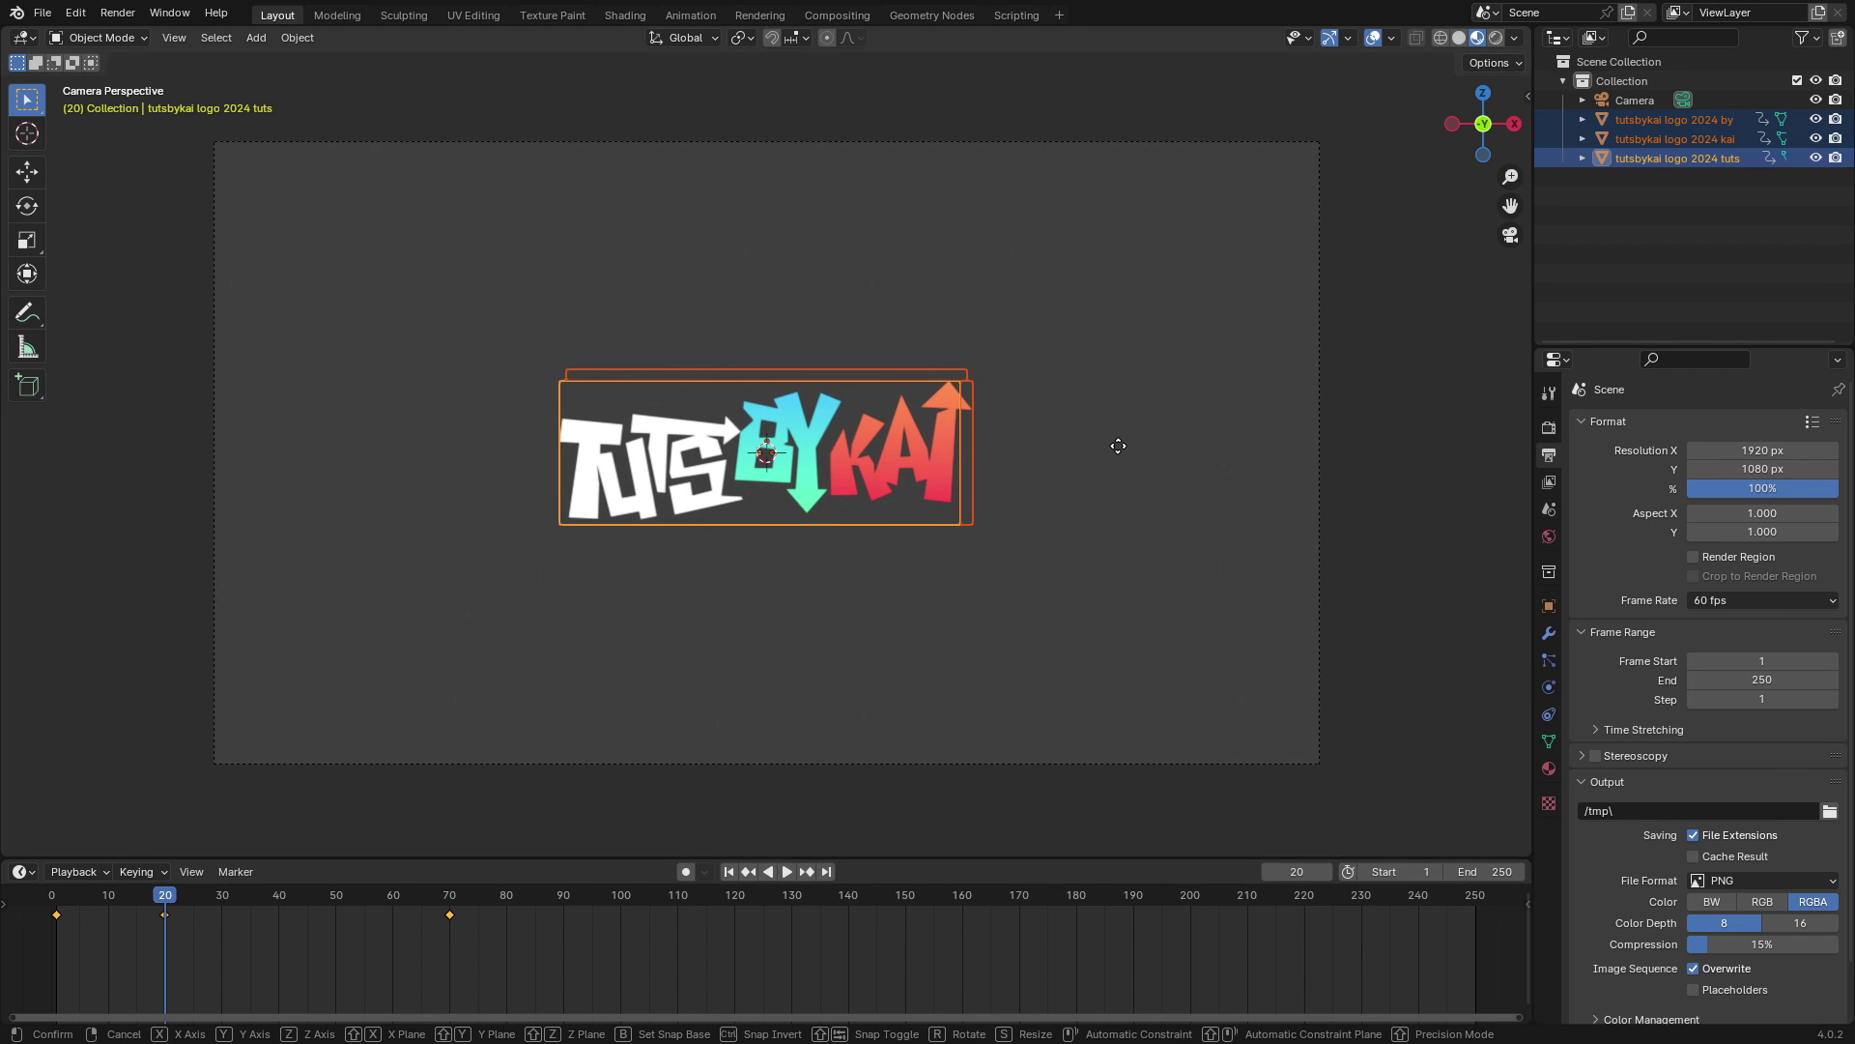
key(alt+g)
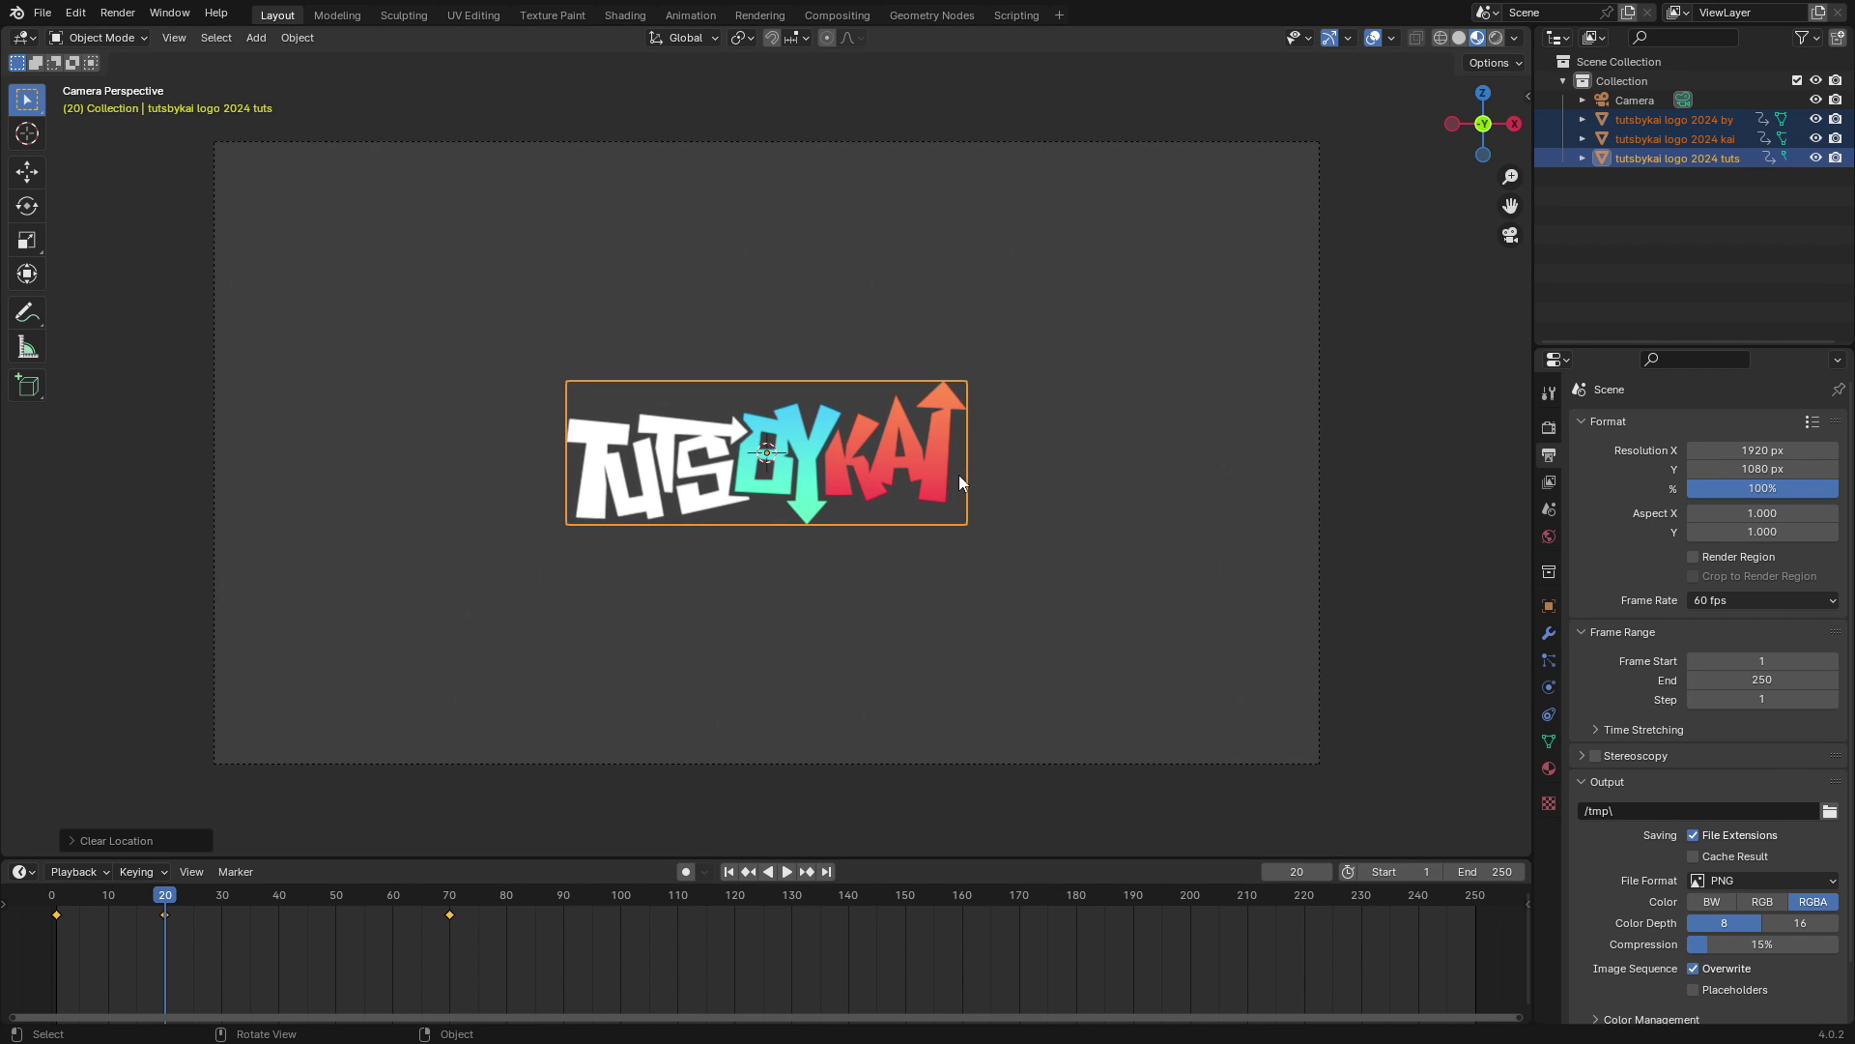
key(ctrl+z)
Step: Select KAI, clear its location and key it at frames 20 and 1
click(1682, 138)
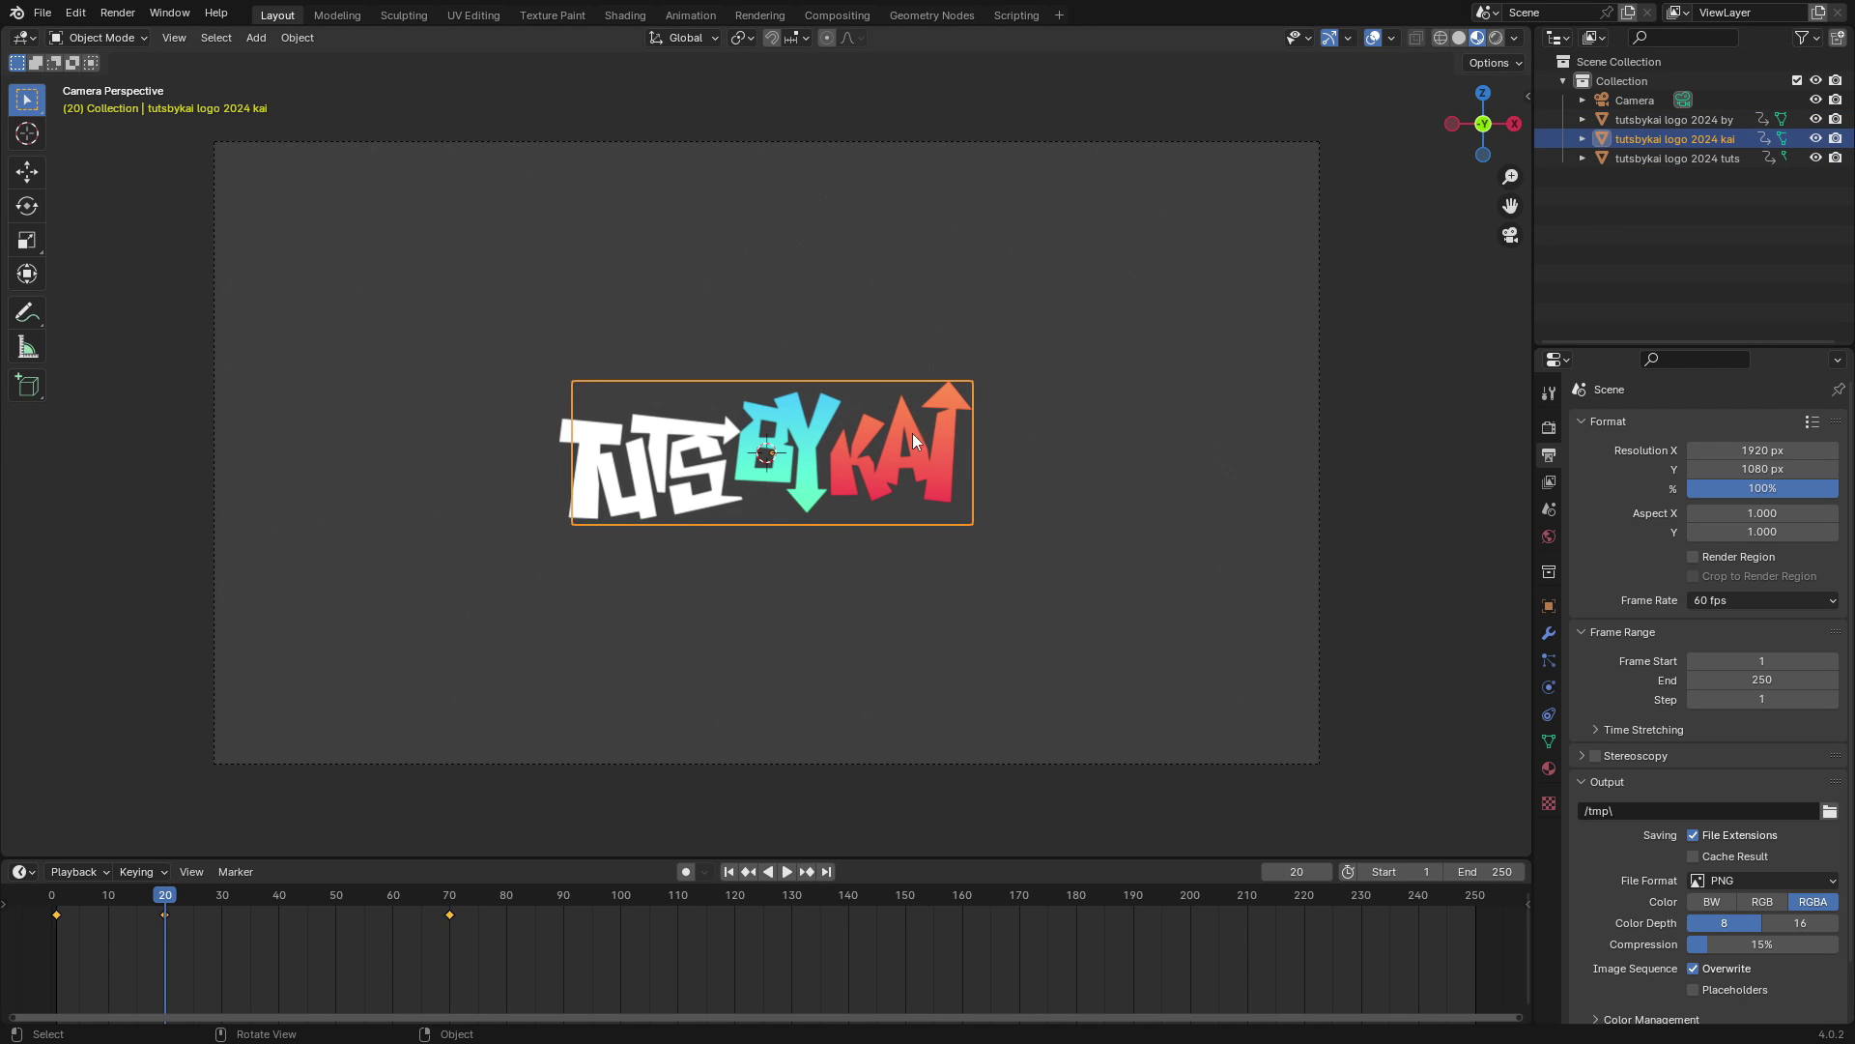
key(alt+g)
key(i)
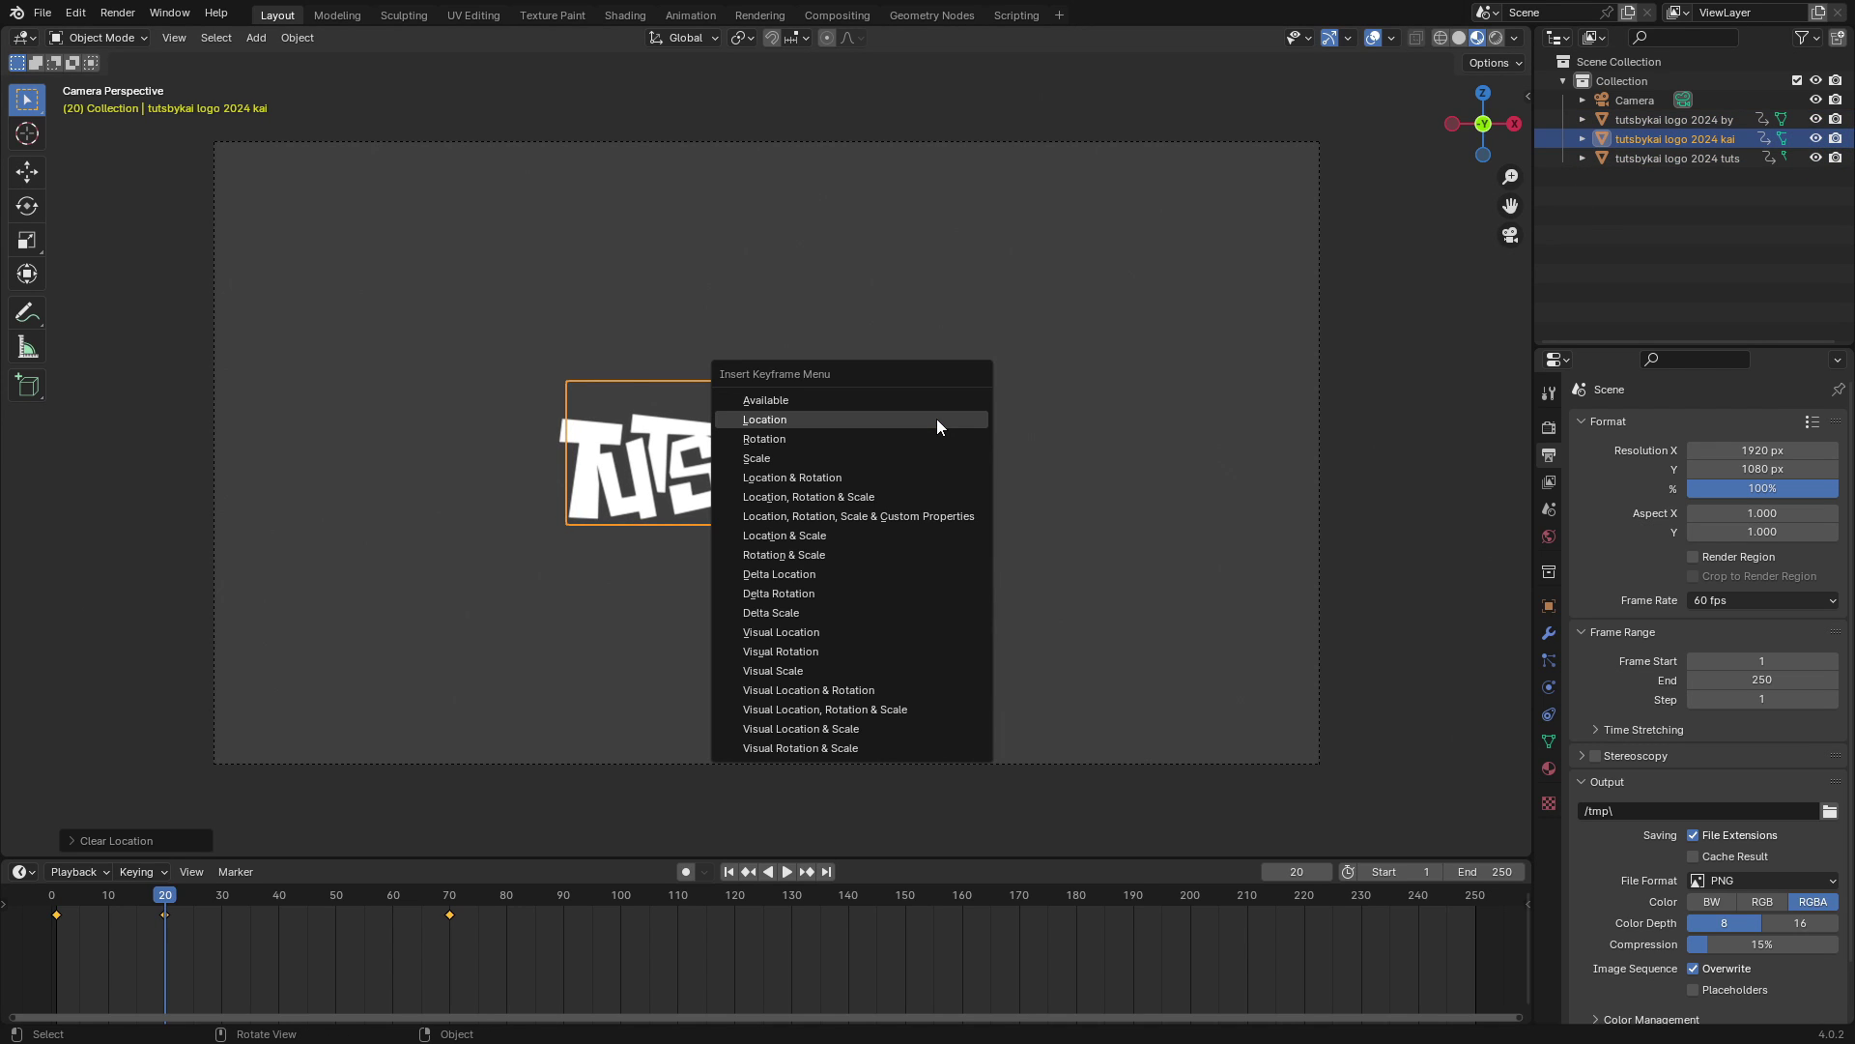
click(936, 420)
click(729, 872)
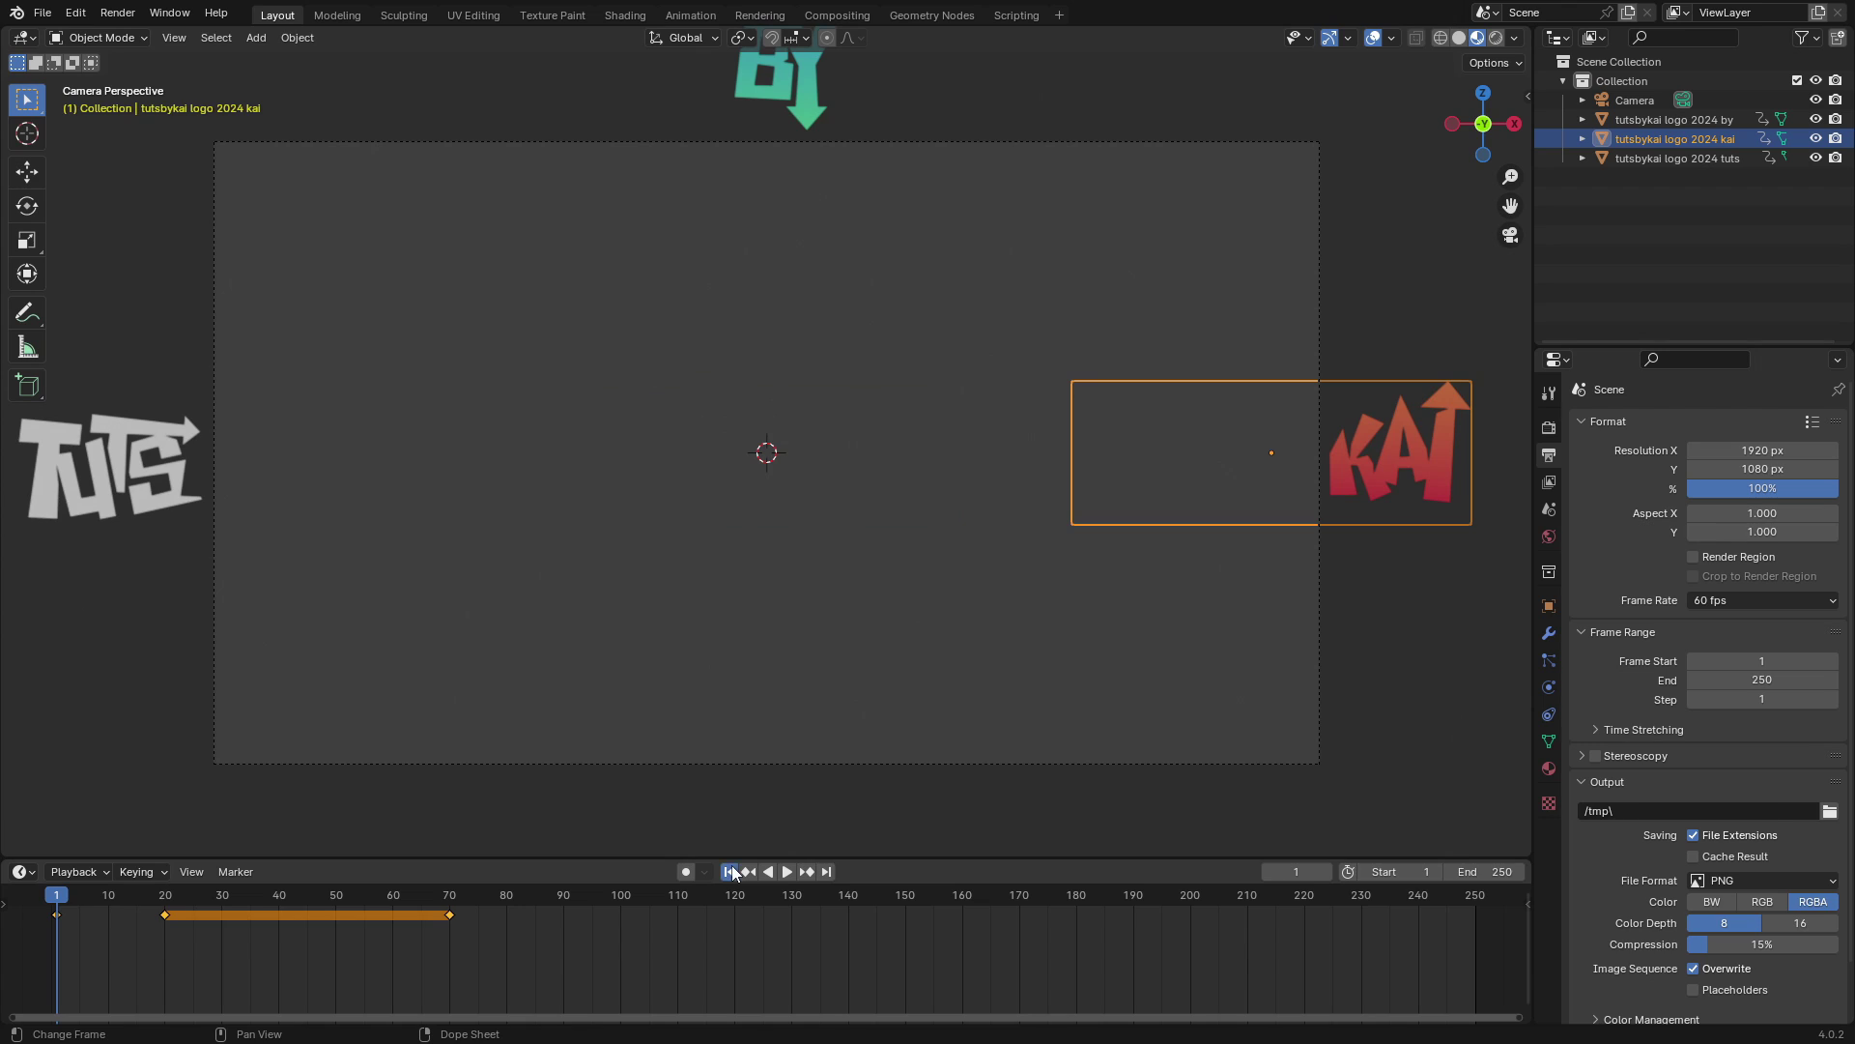
key(i)
click(1071, 570)
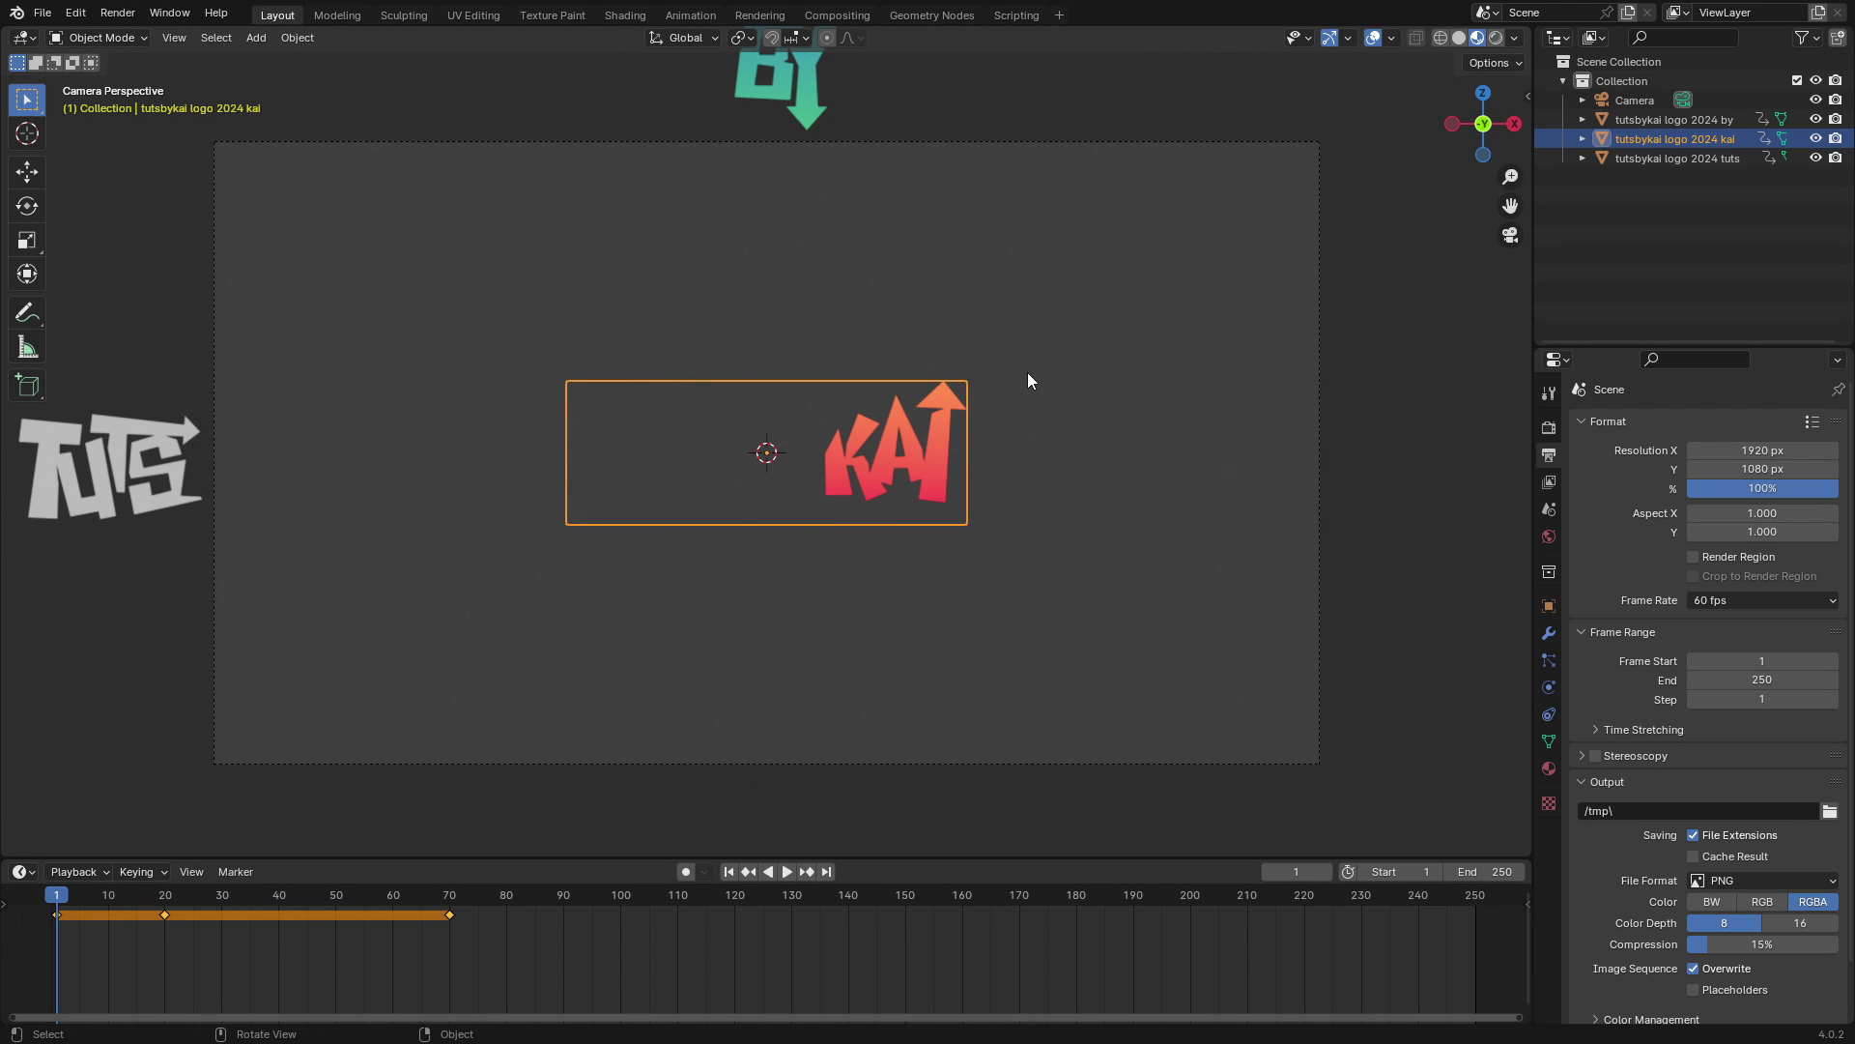
Step: At frame 1, move KAI down along Z below the frame and key that location
key(g)
key(z)
click(1028, 774)
key(i)
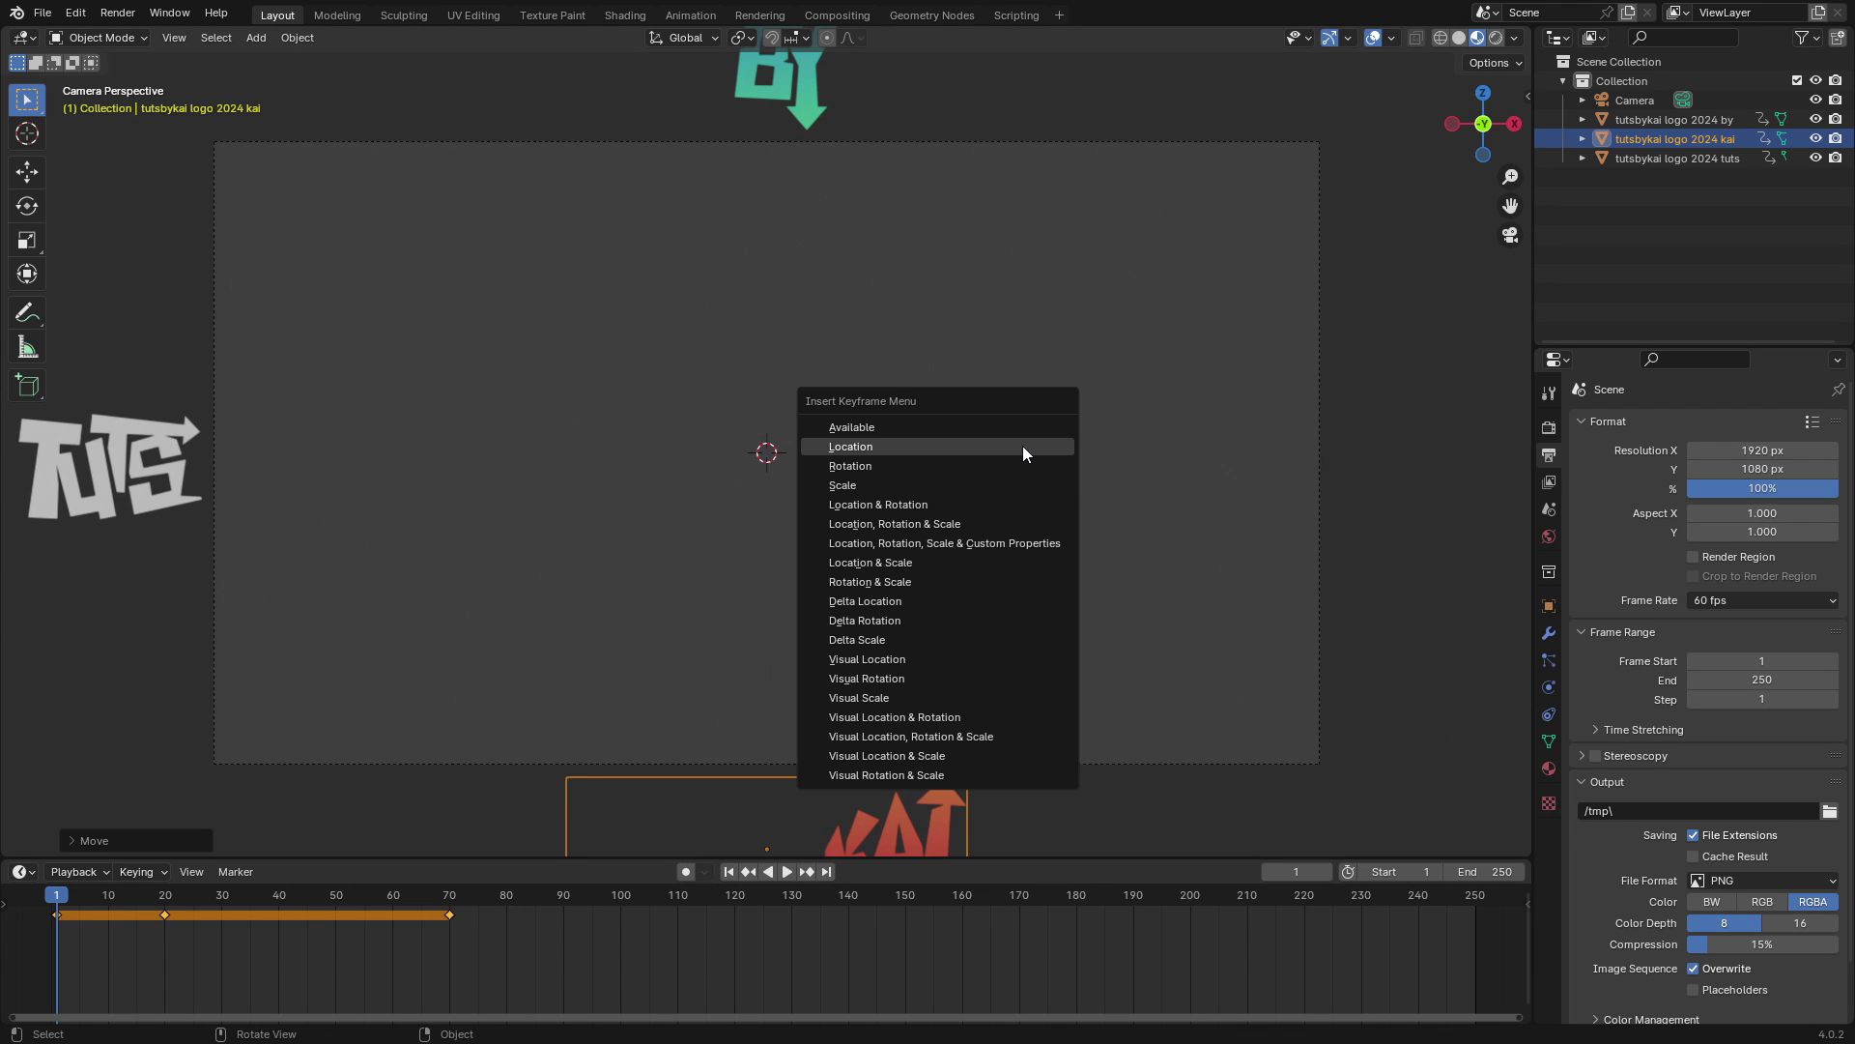
click(1025, 447)
Step: Adjust and re-key KAI's height at frame 20, then deselect and replay from frame 1
key(Up)
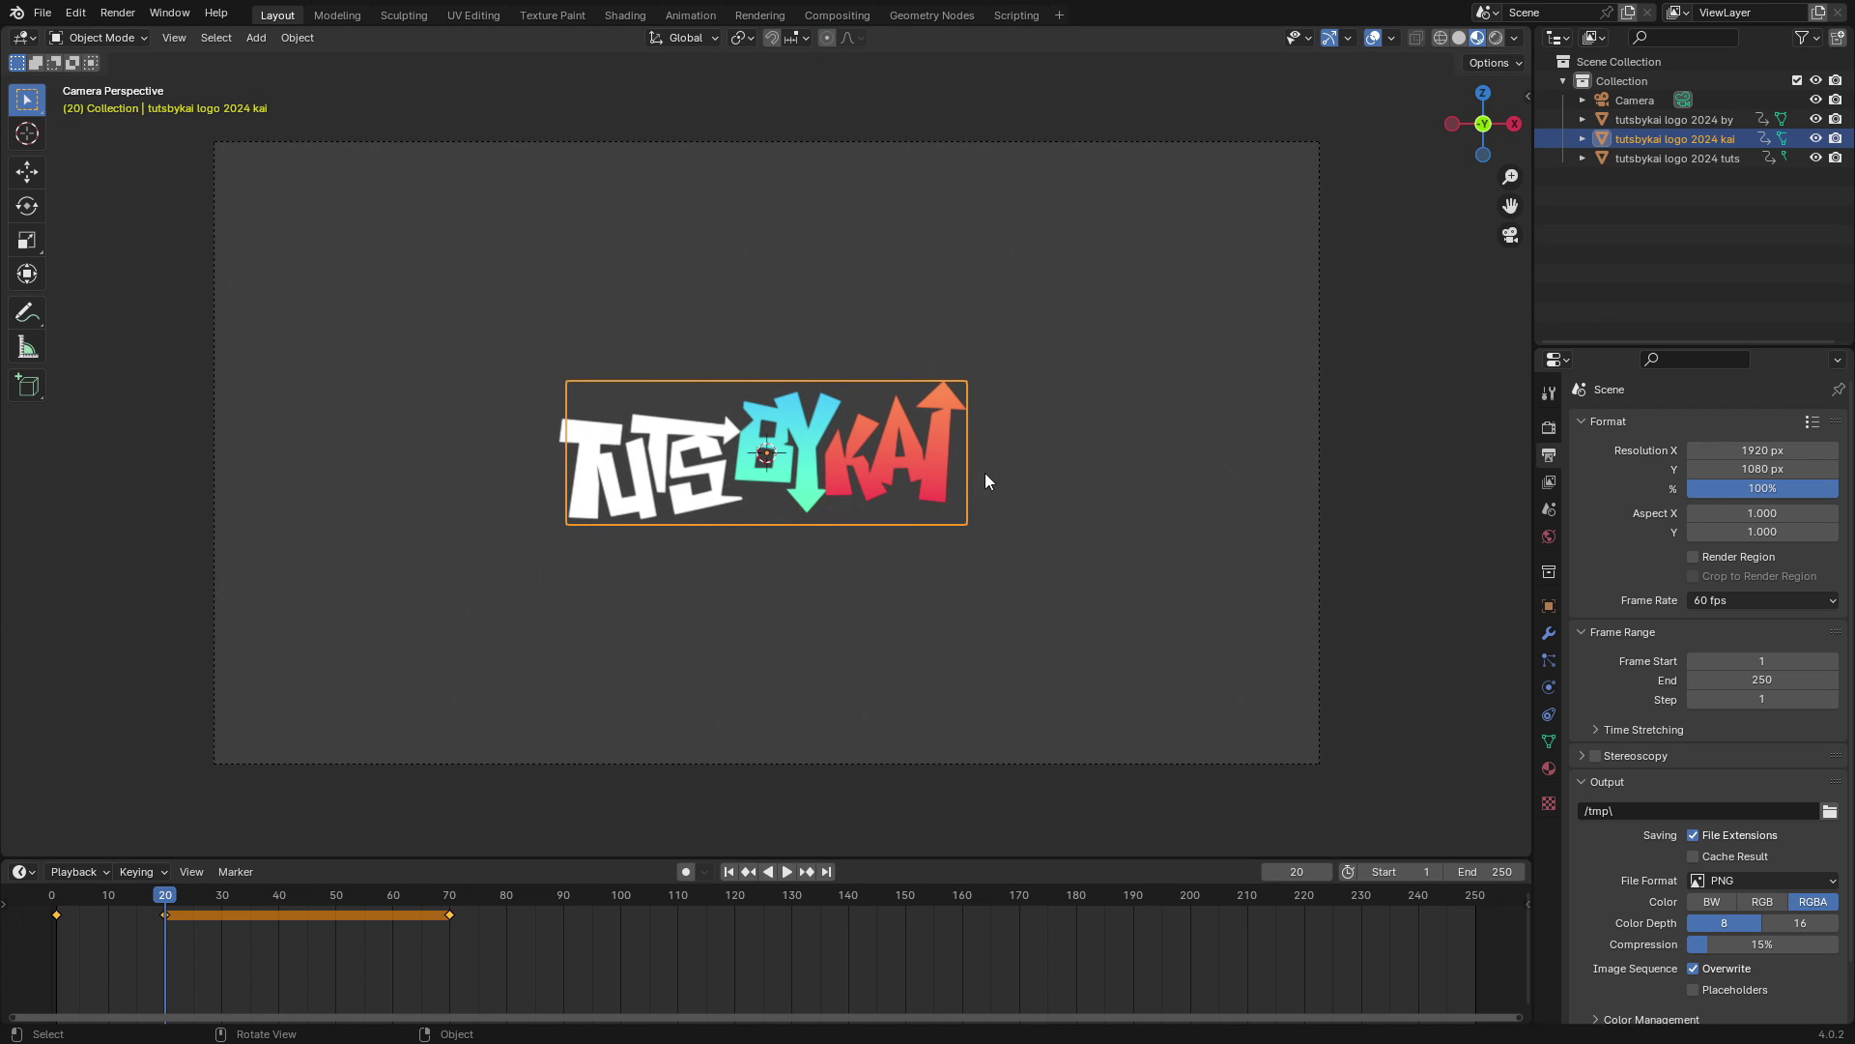
key(g)
key(z)
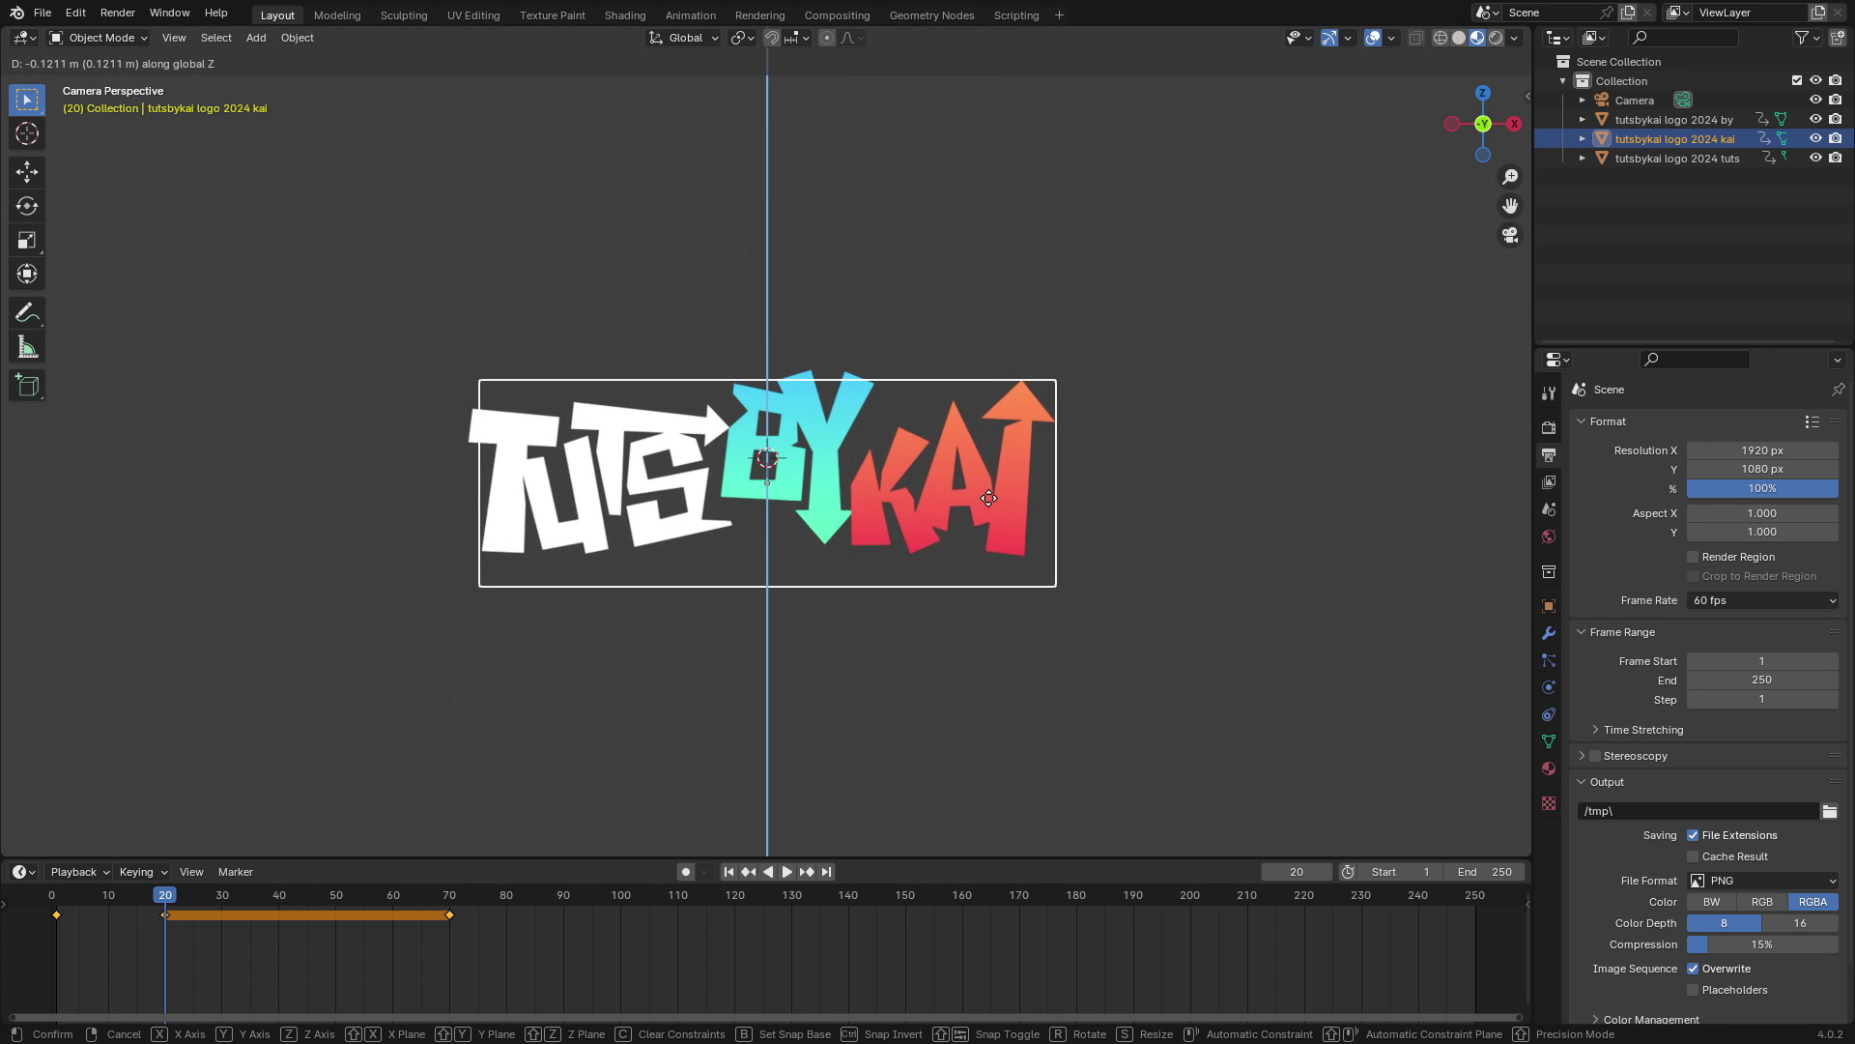
click(989, 497)
key(i)
click(989, 495)
click(728, 872)
click(769, 732)
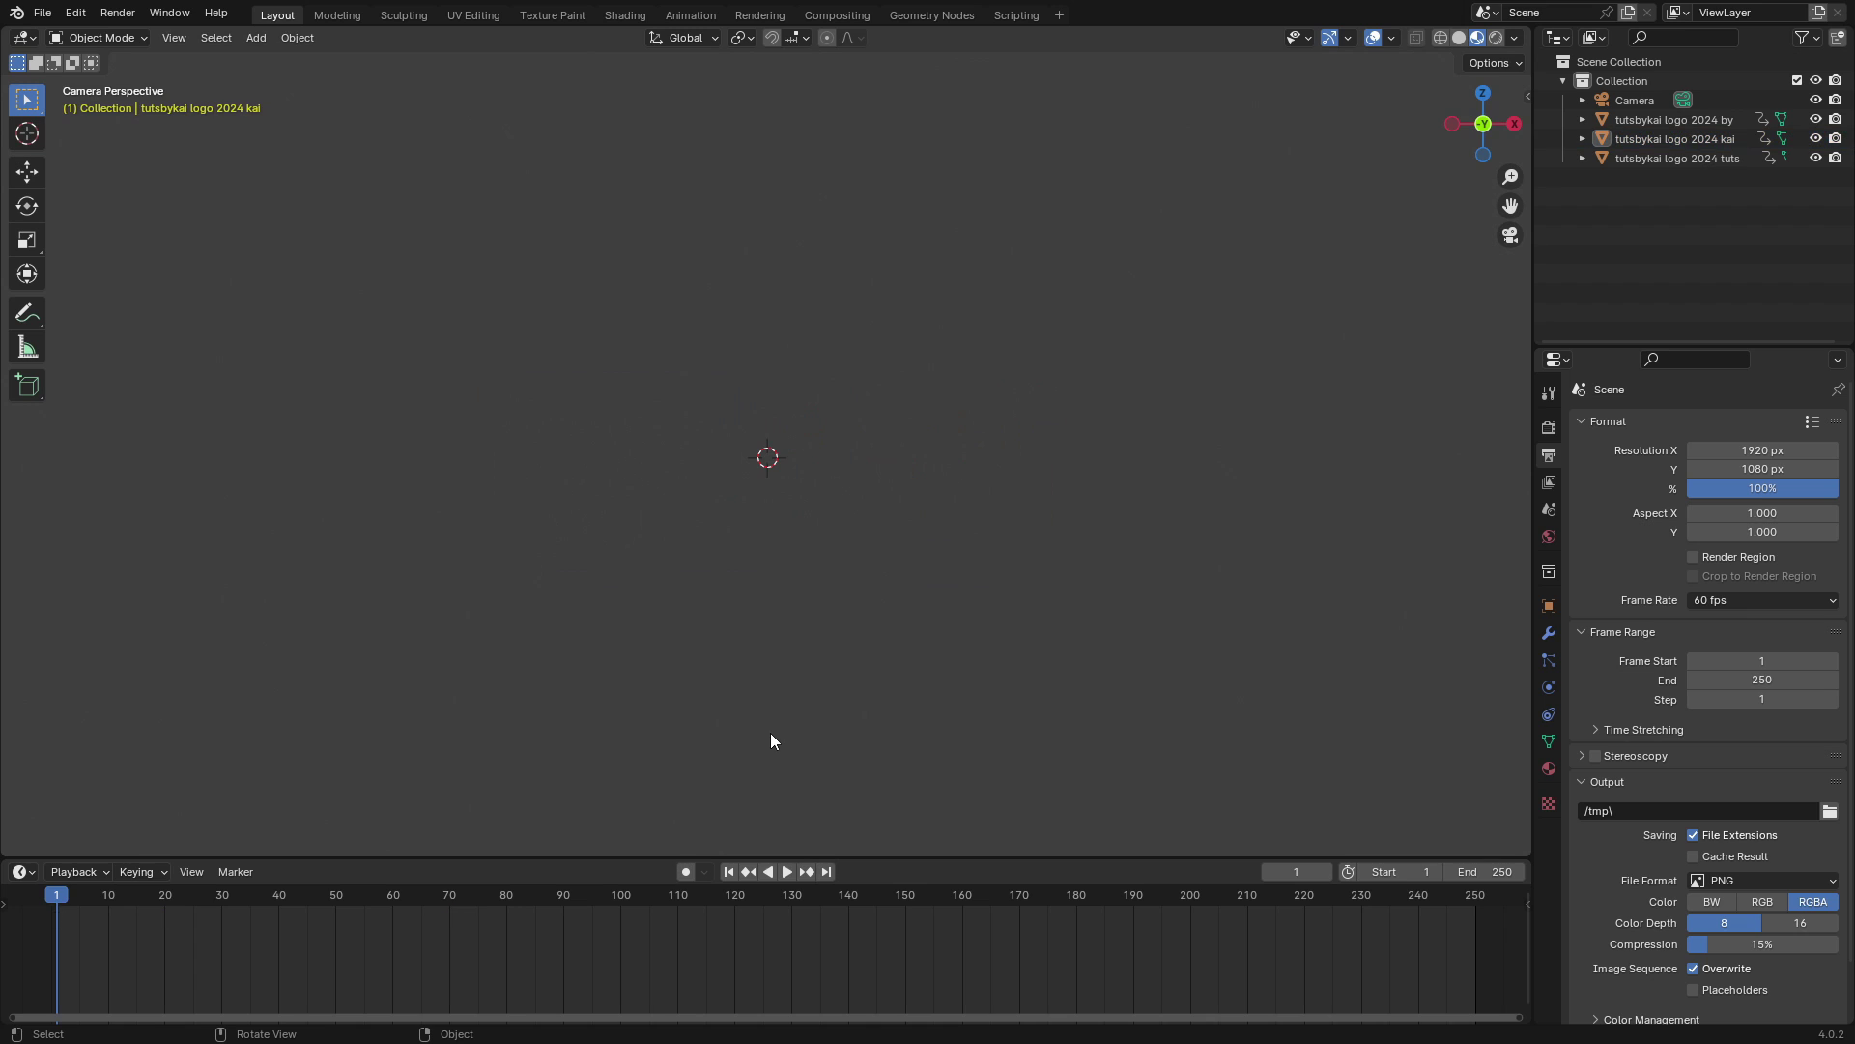
key(space)
Step: Replay the animation from frame 1 repeatedly to watch TUTS, BY and KAI slide in, then select the camera
scroll(768, 729, down, 4)
click(729, 872)
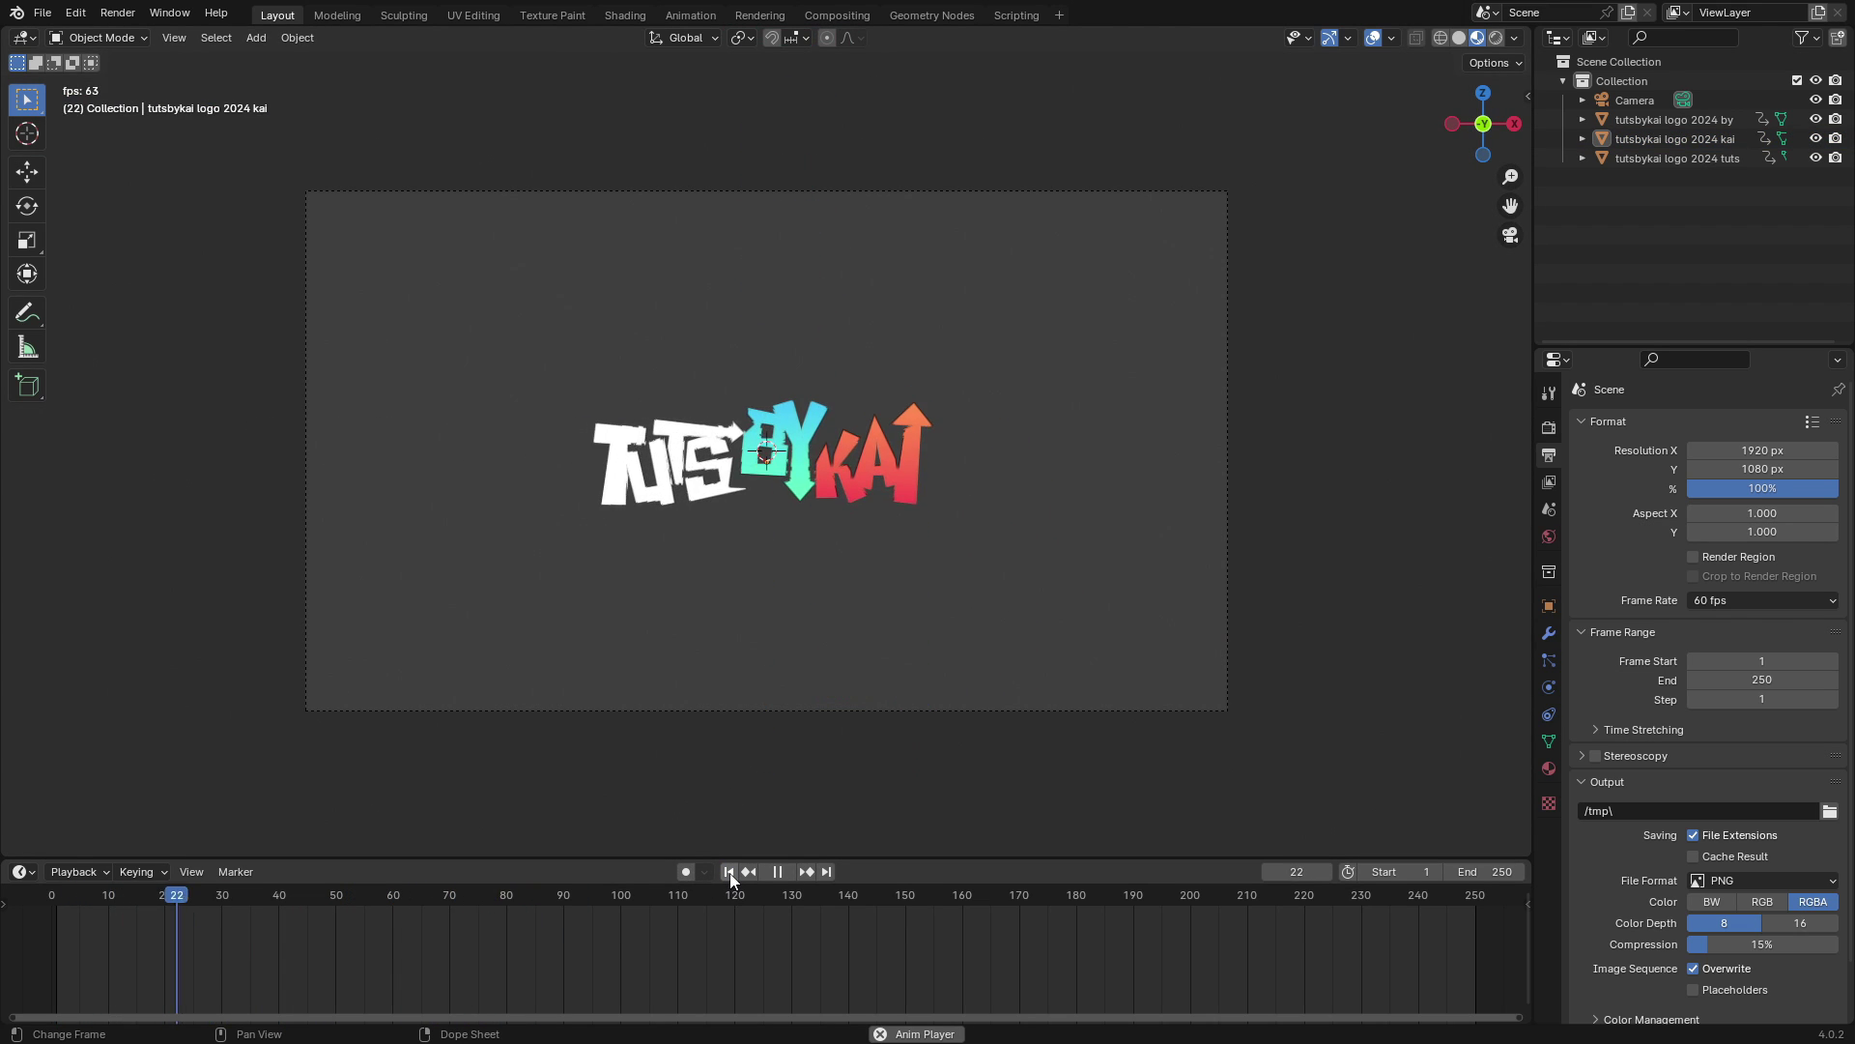
click(728, 871)
click(729, 872)
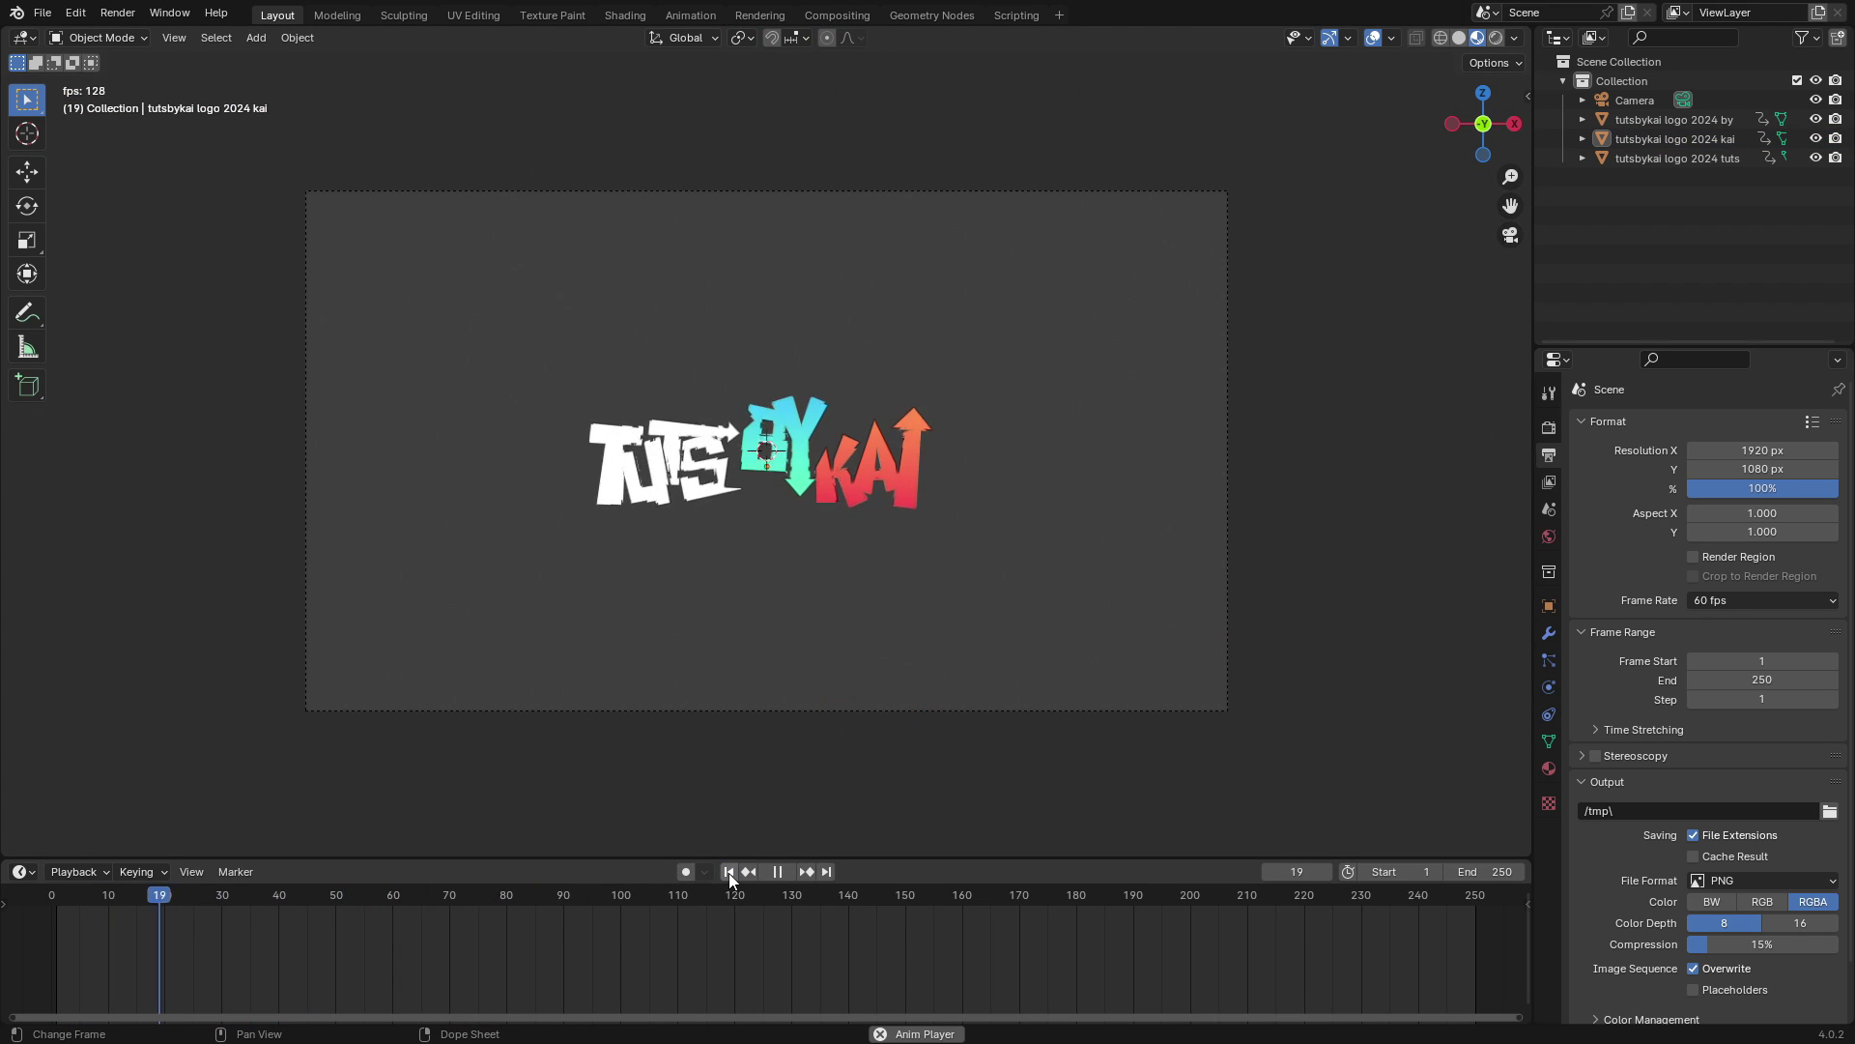
click(728, 872)
click(729, 872)
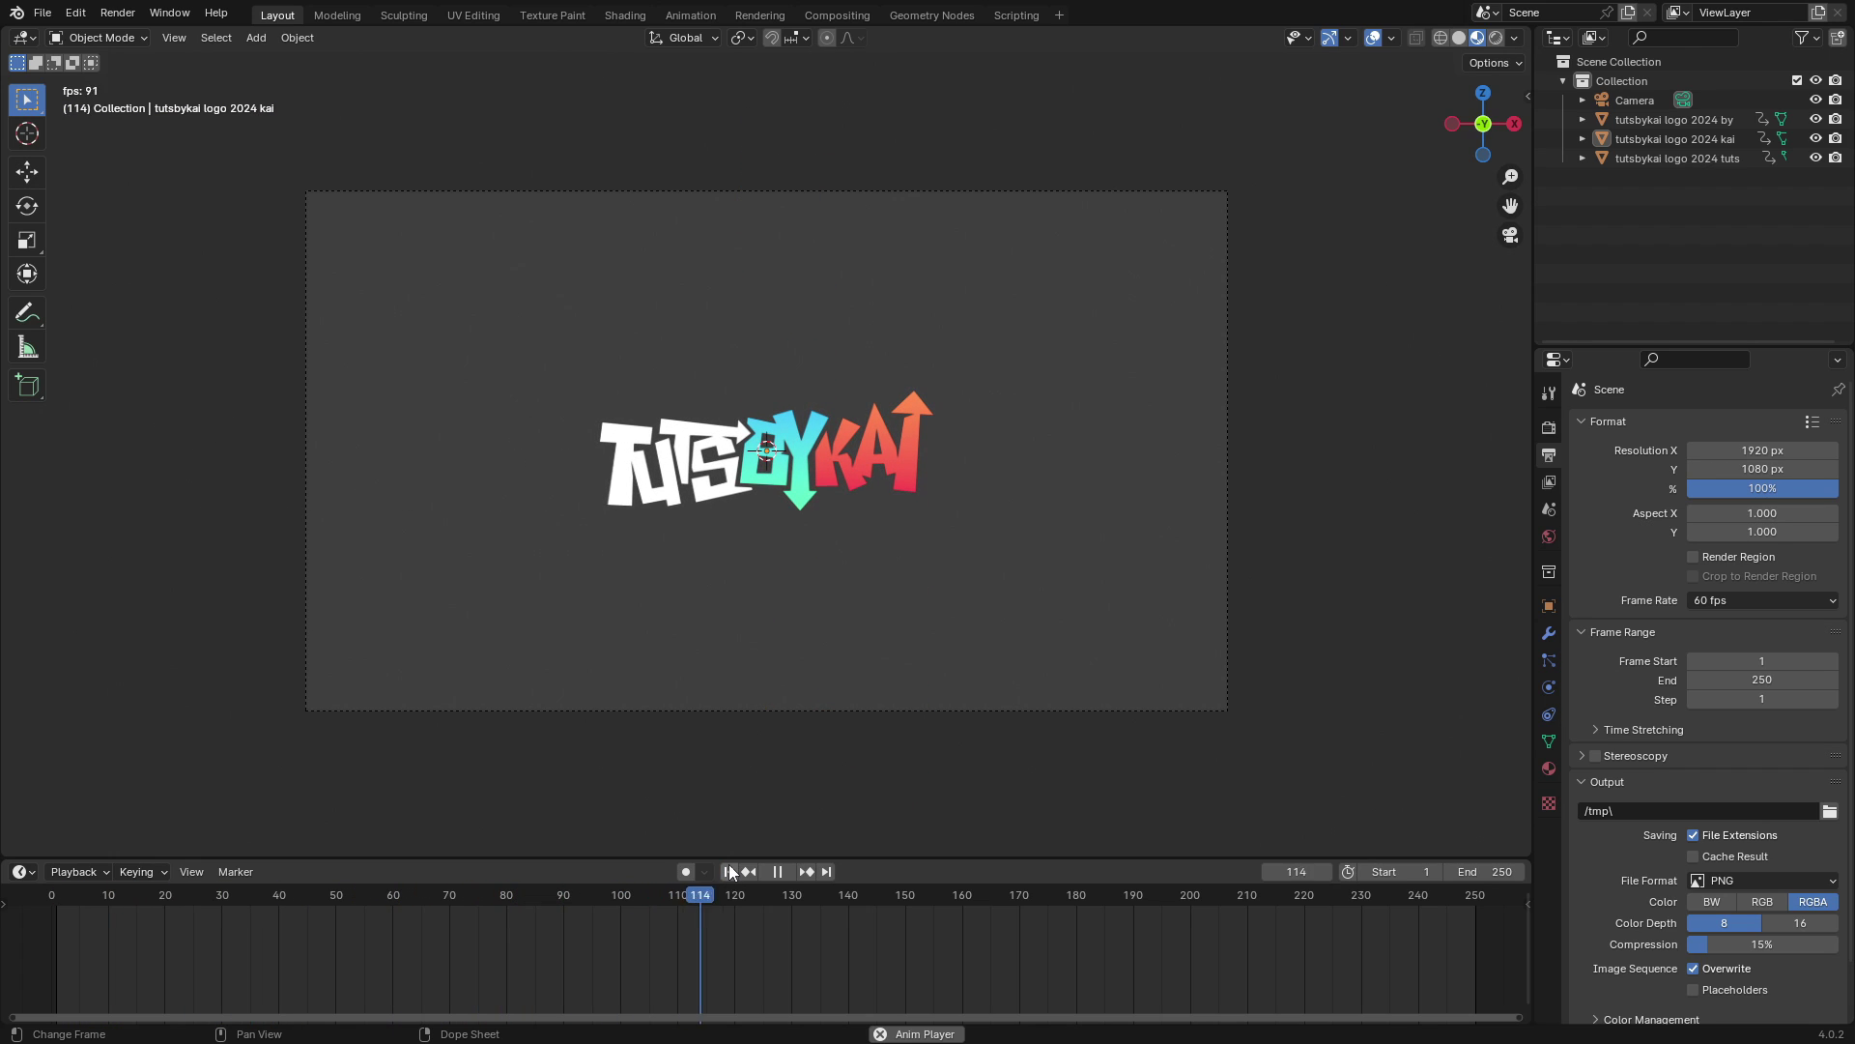
click(729, 872)
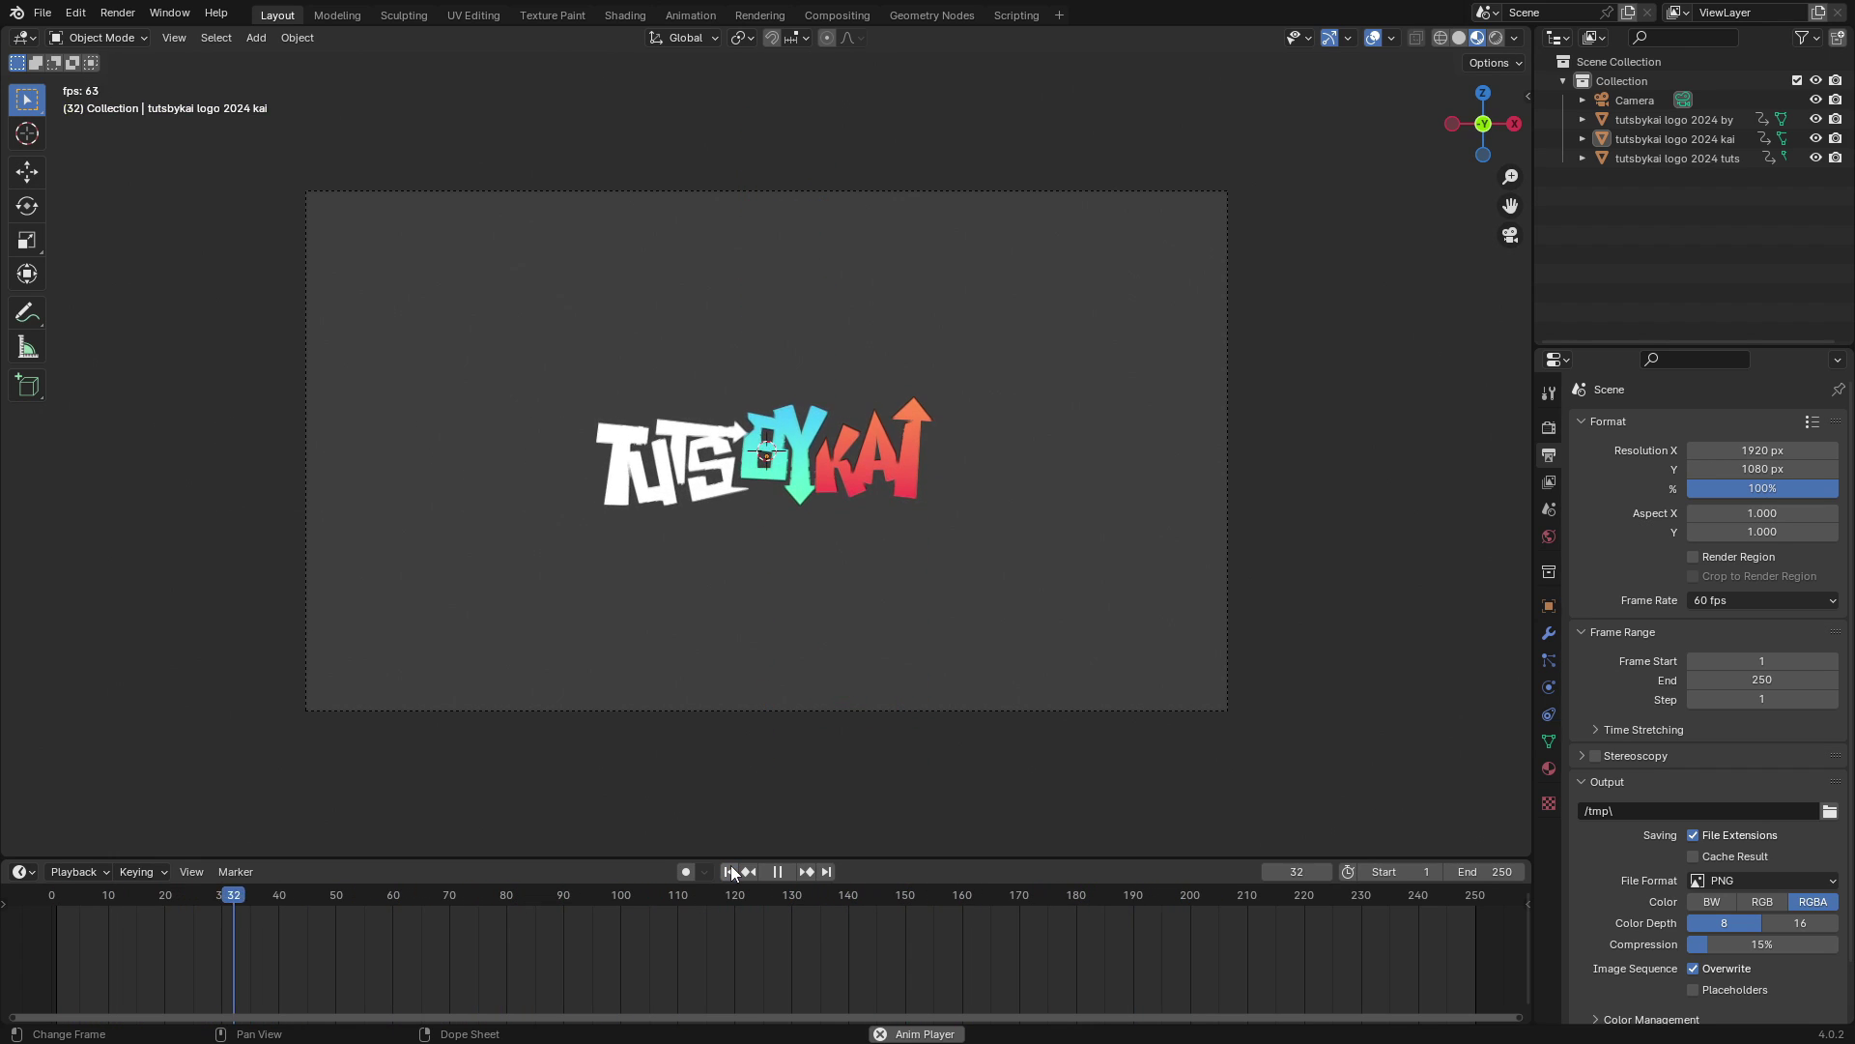
scroll(1030, 640, up, 2)
click(729, 872)
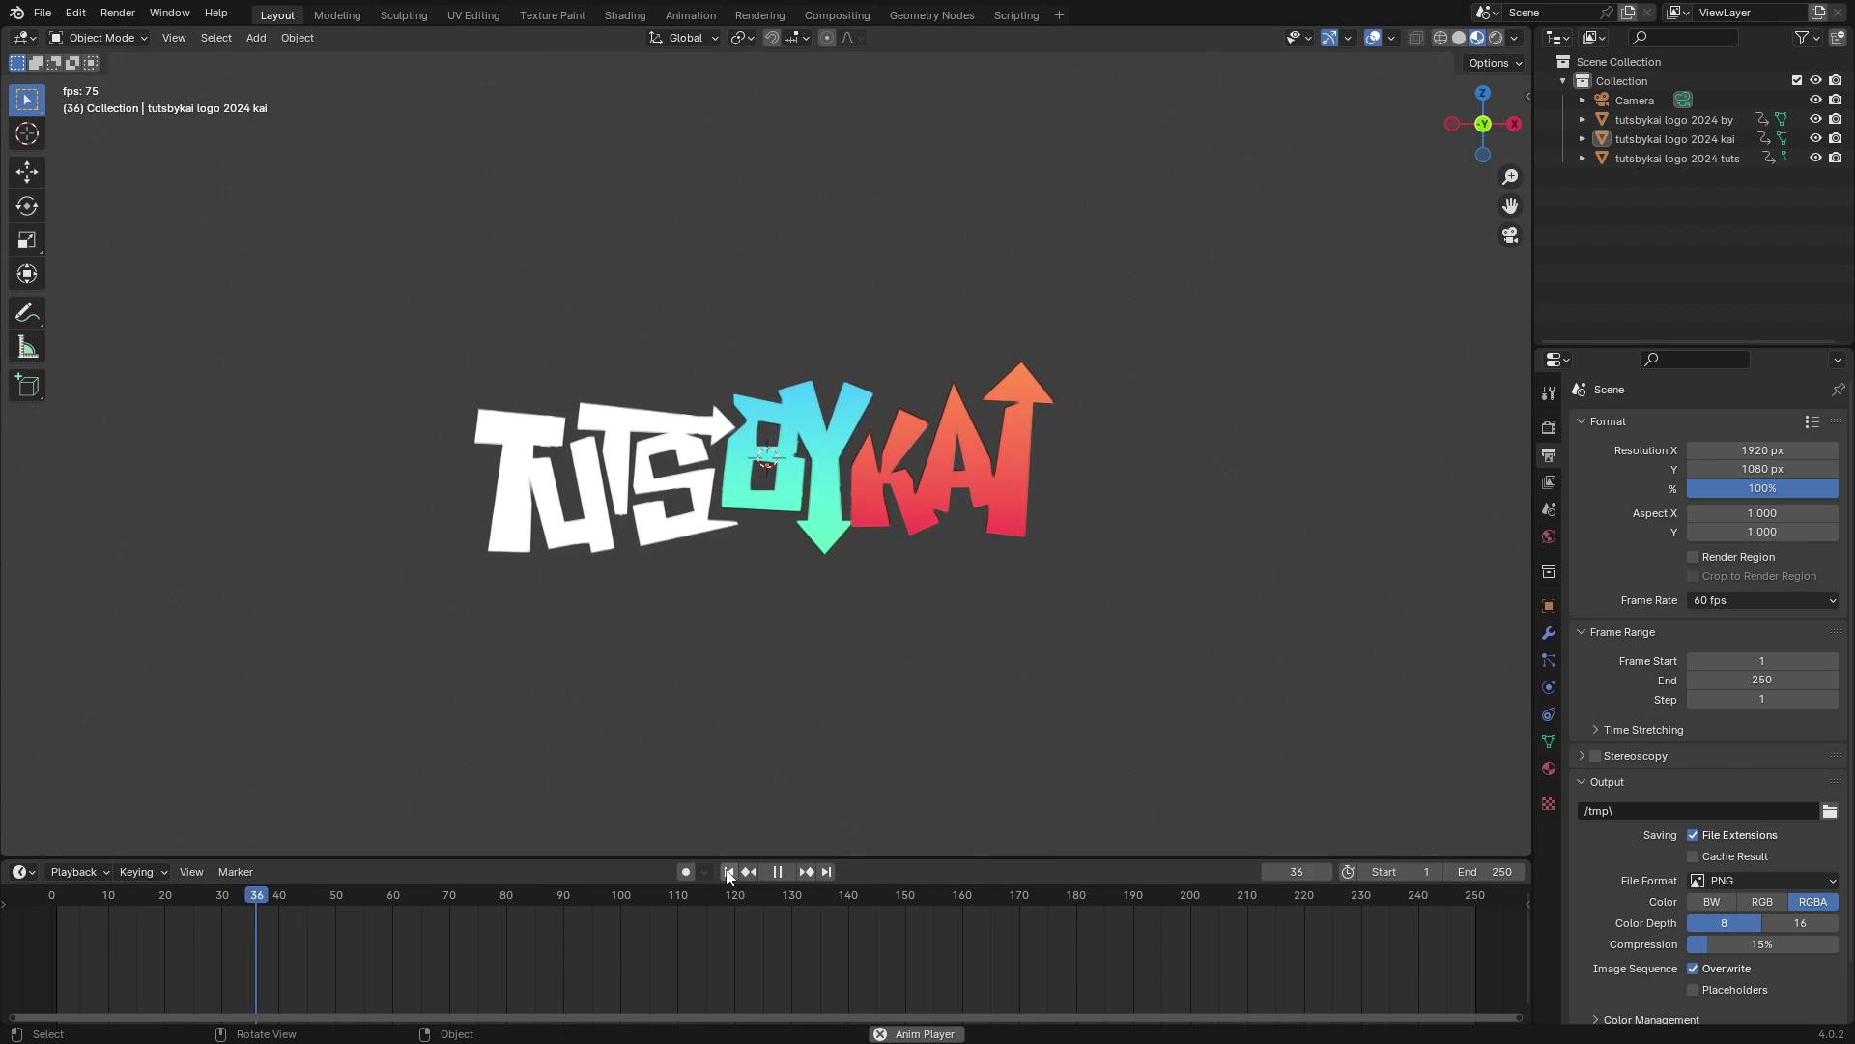
click(729, 872)
click(729, 872)
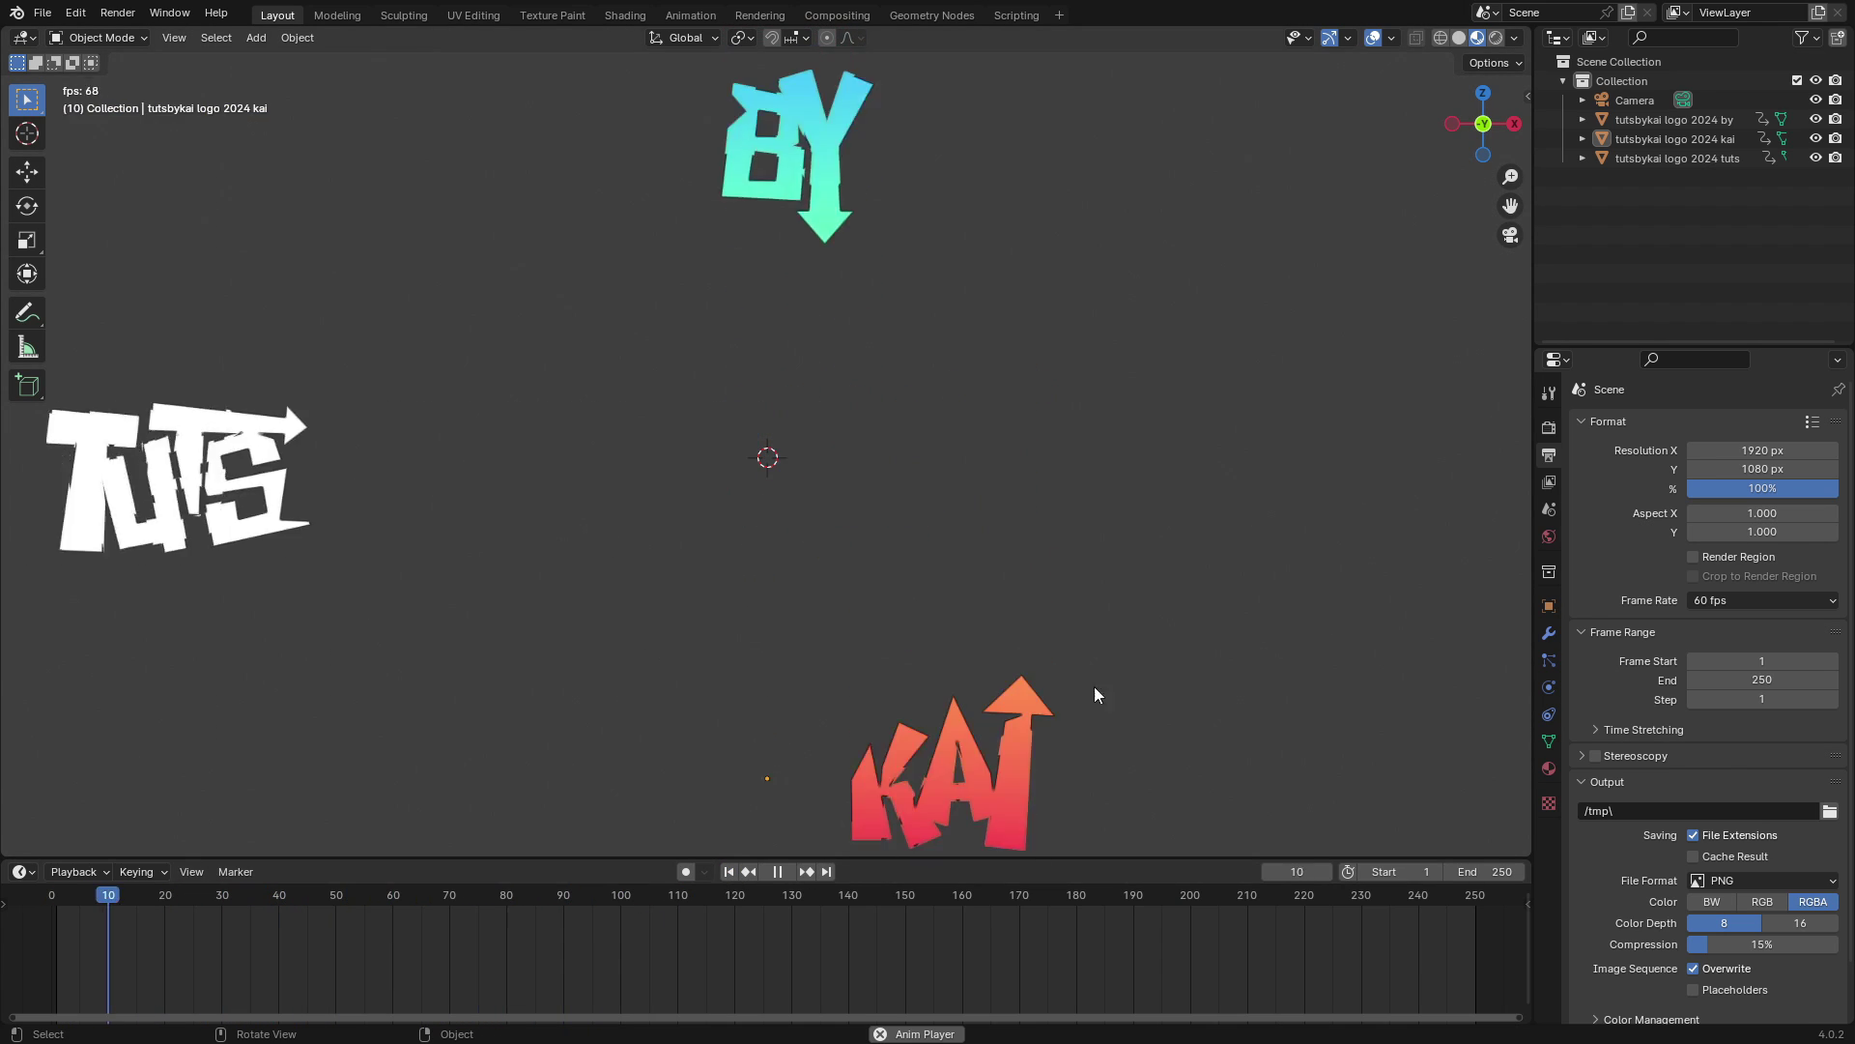
click(1510, 235)
Step: Set the camera's Viewport Display passepartout to 1.000, shrink the timeline and view through the camera
click(1643, 103)
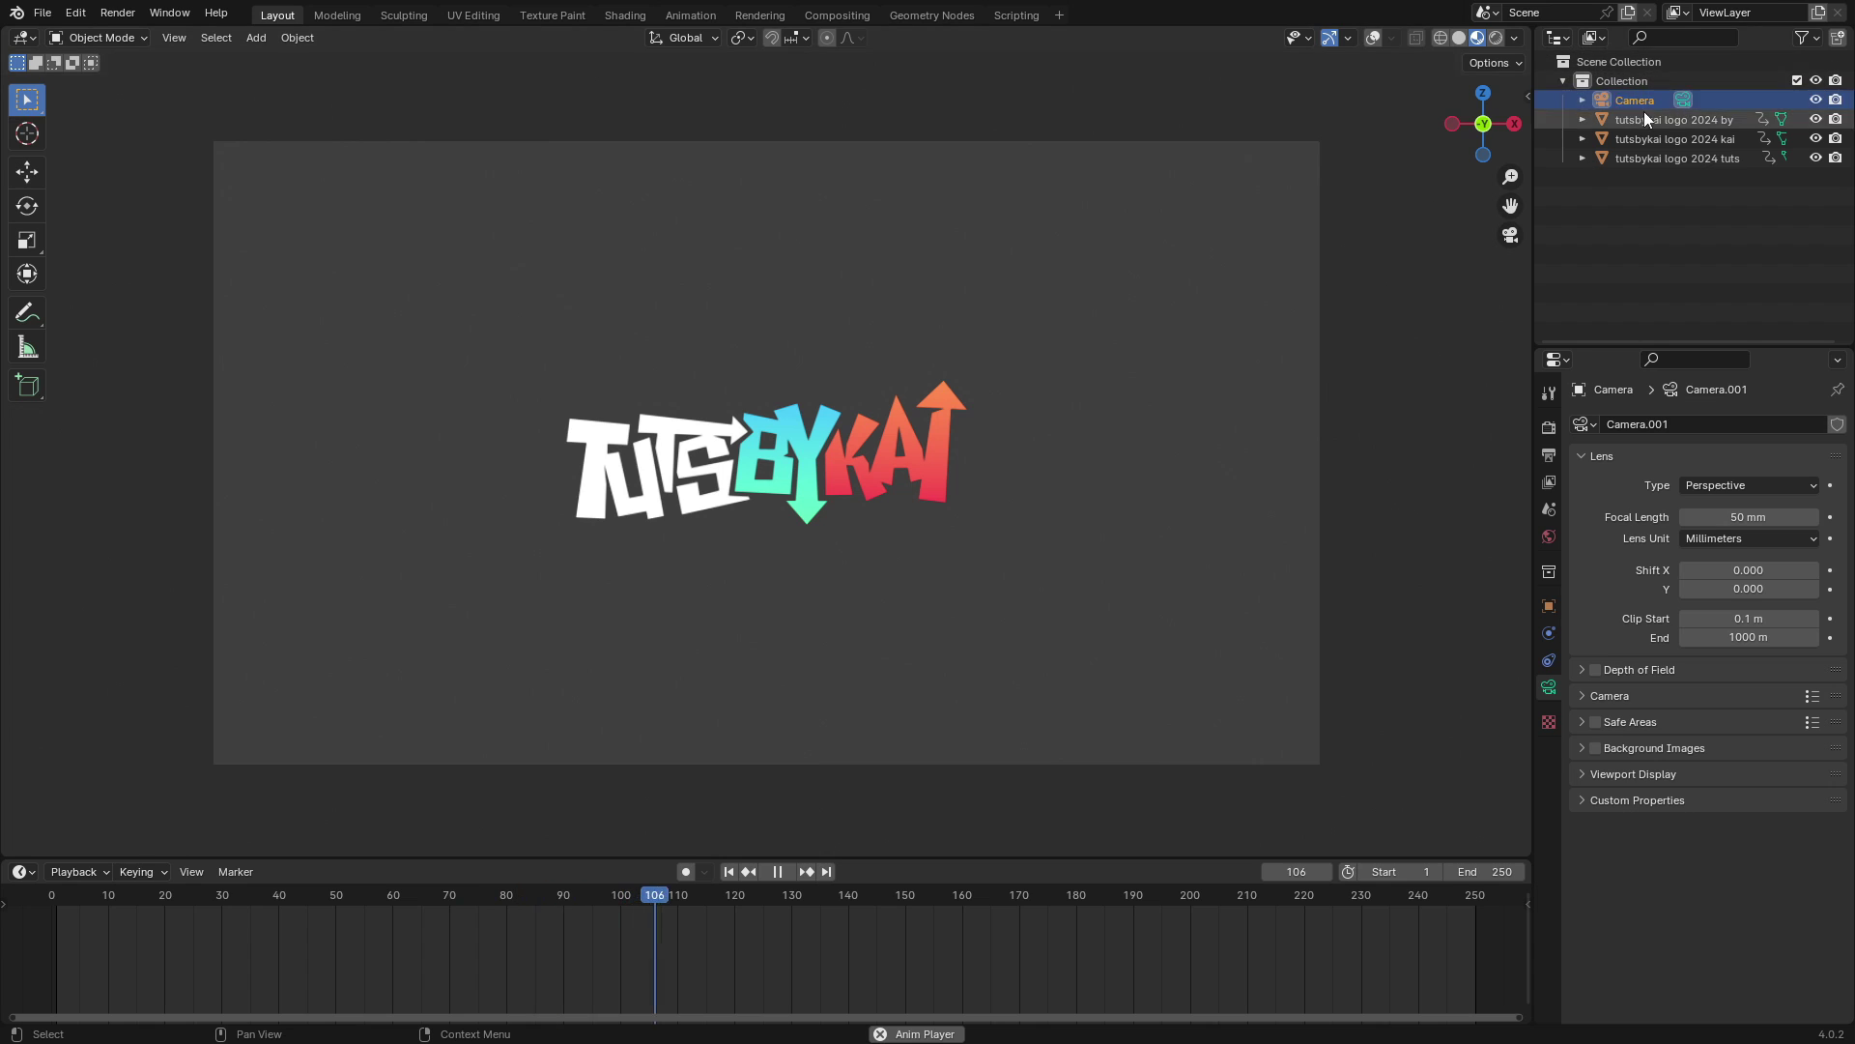
click(1597, 771)
drag(1730, 916, 1836, 915)
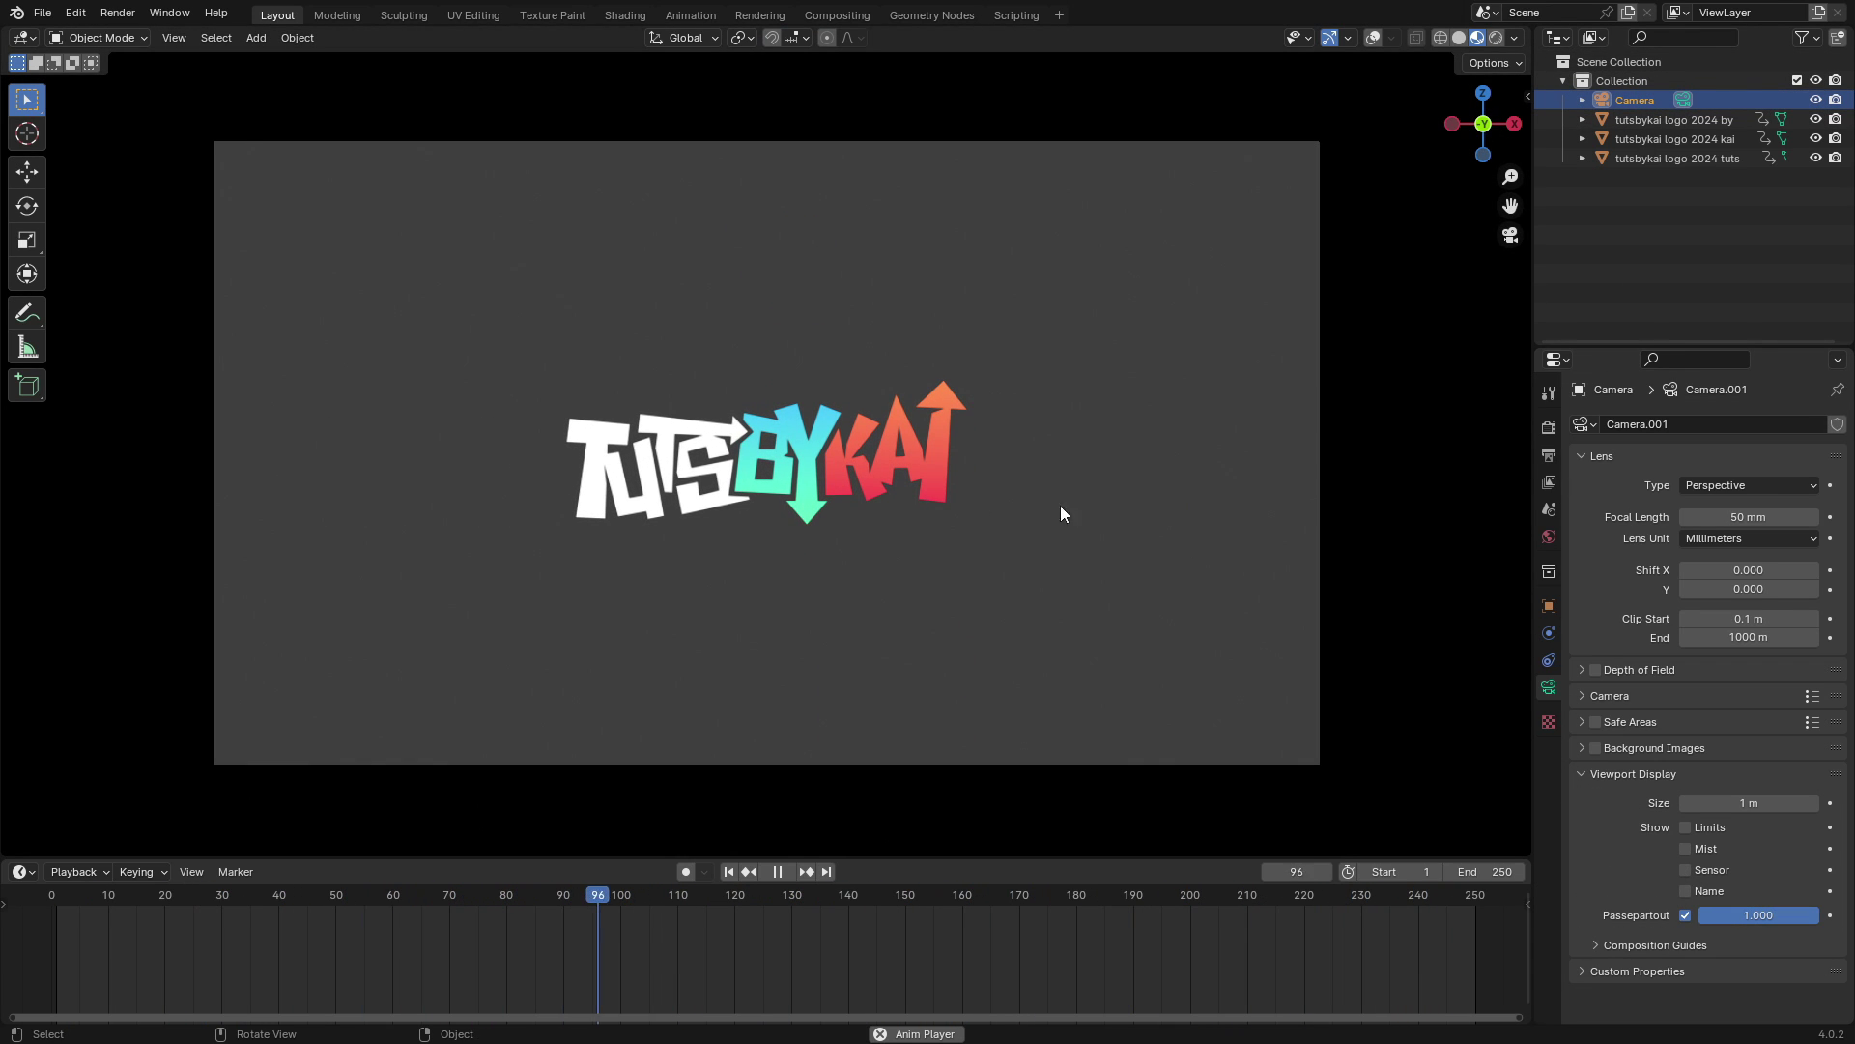
click(1497, 460)
drag(971, 859, 972, 914)
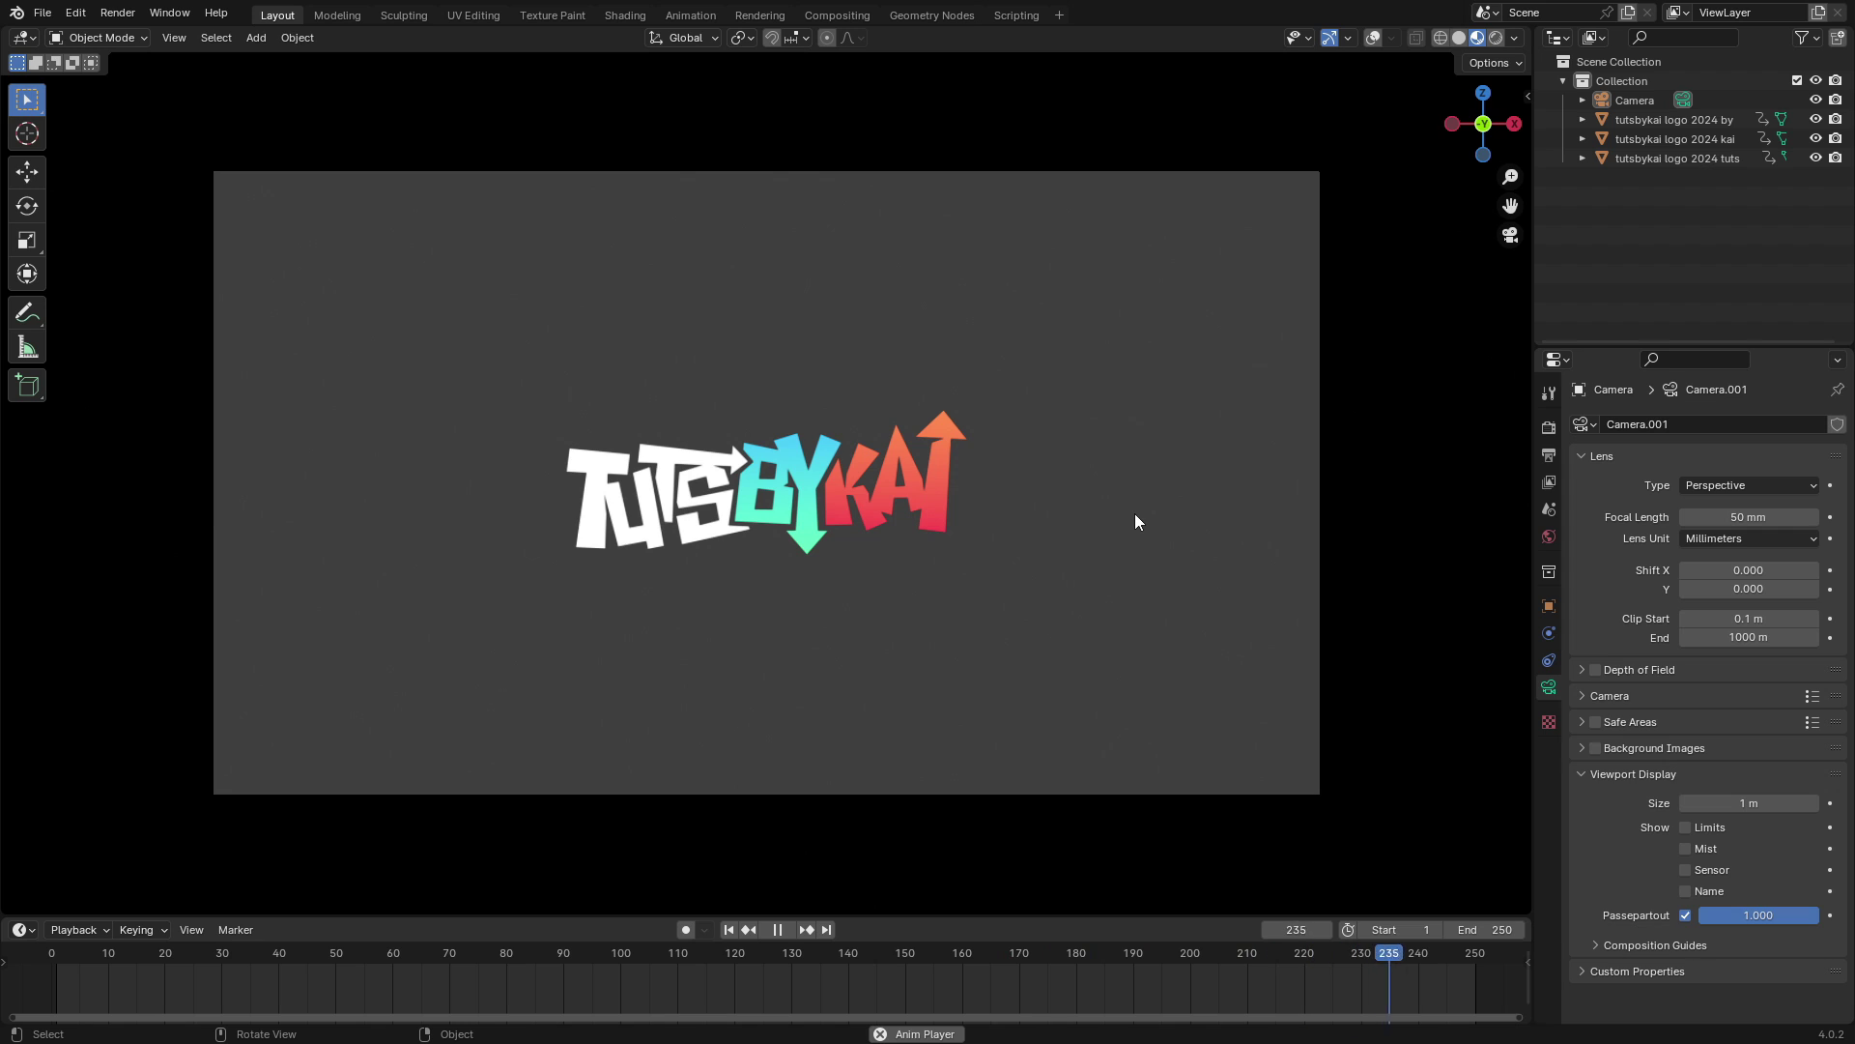
scroll(824, 504, up, 3)
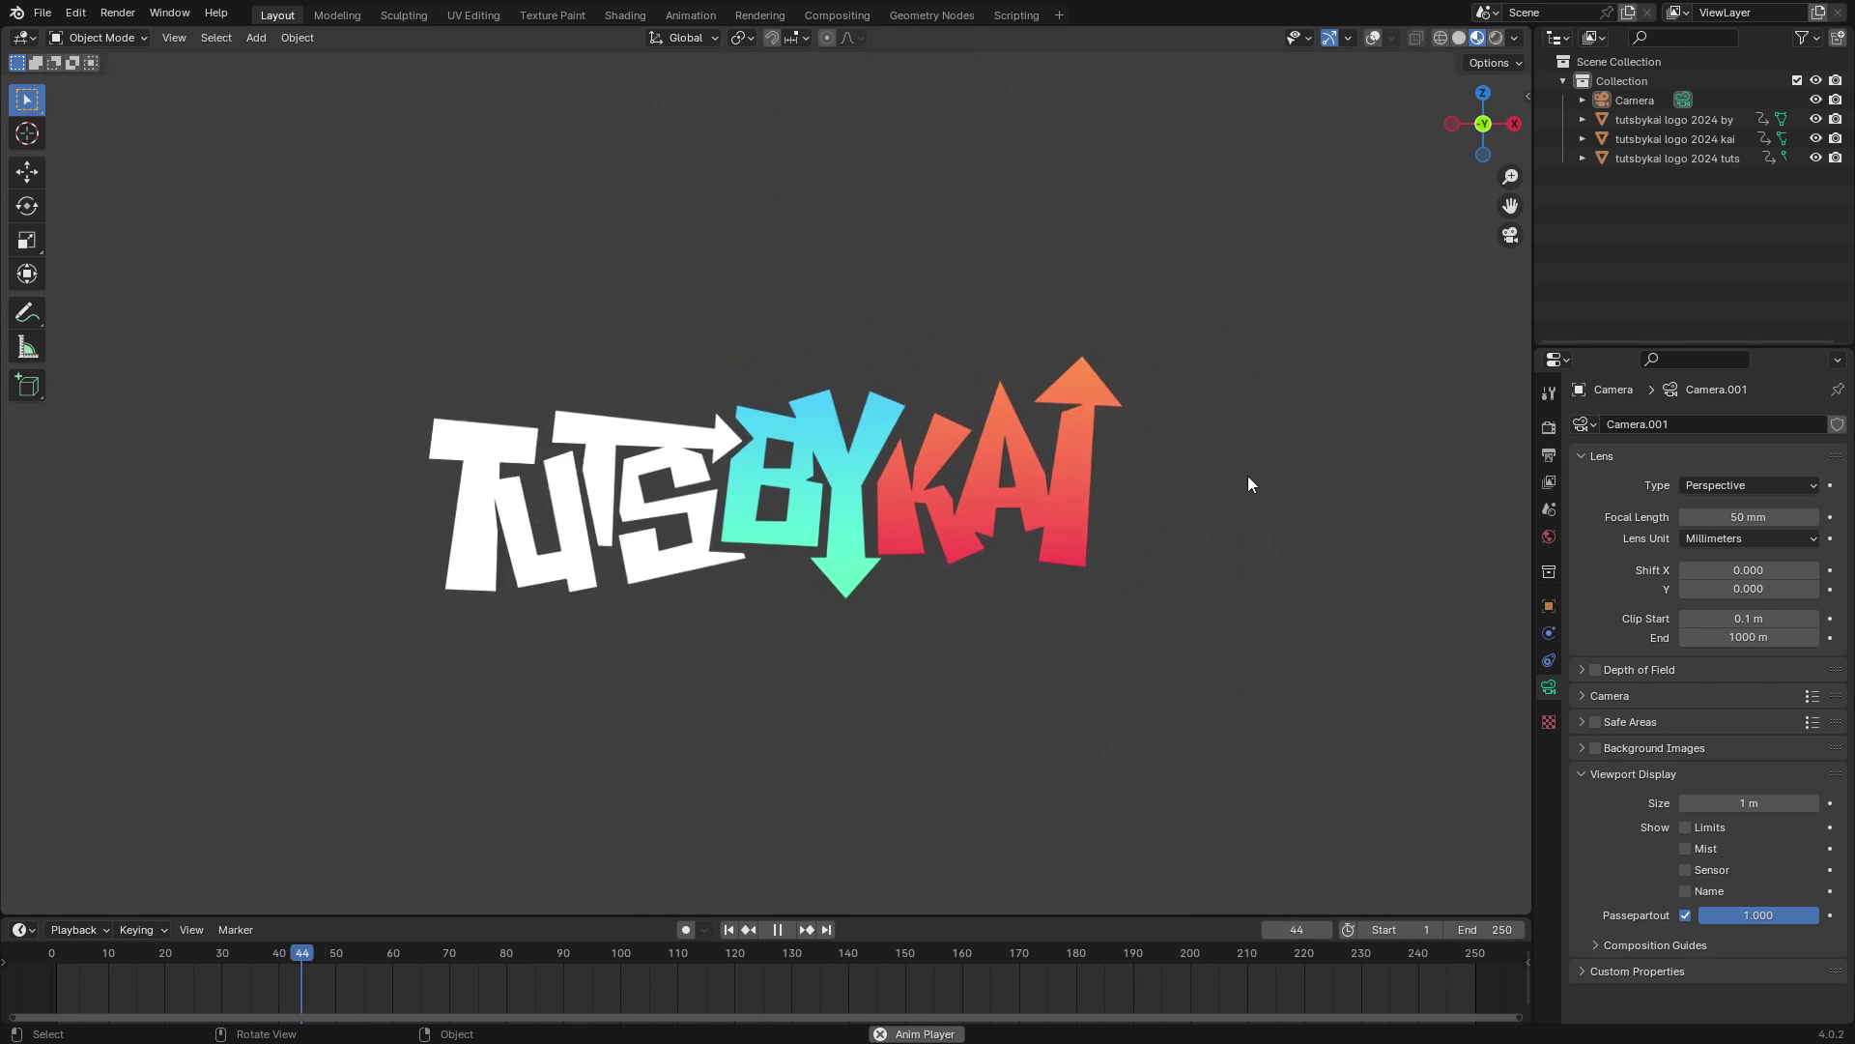
key(KP_0)
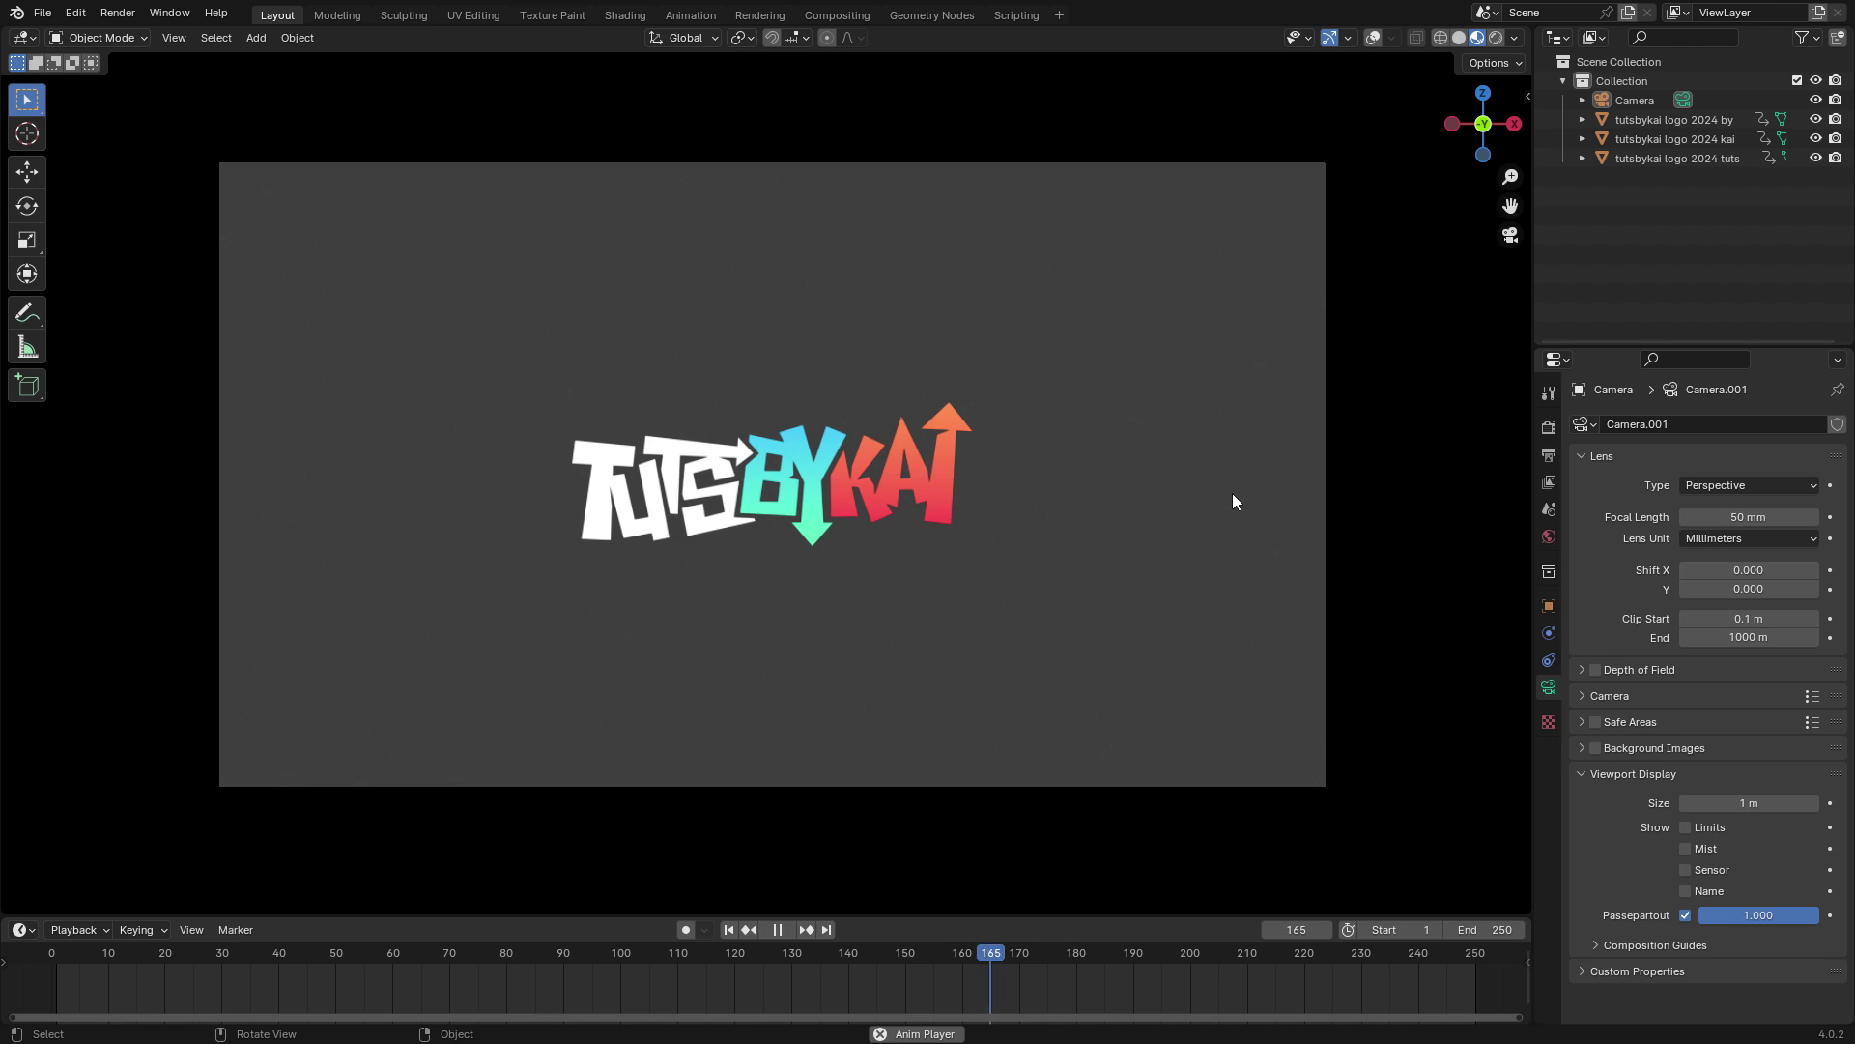